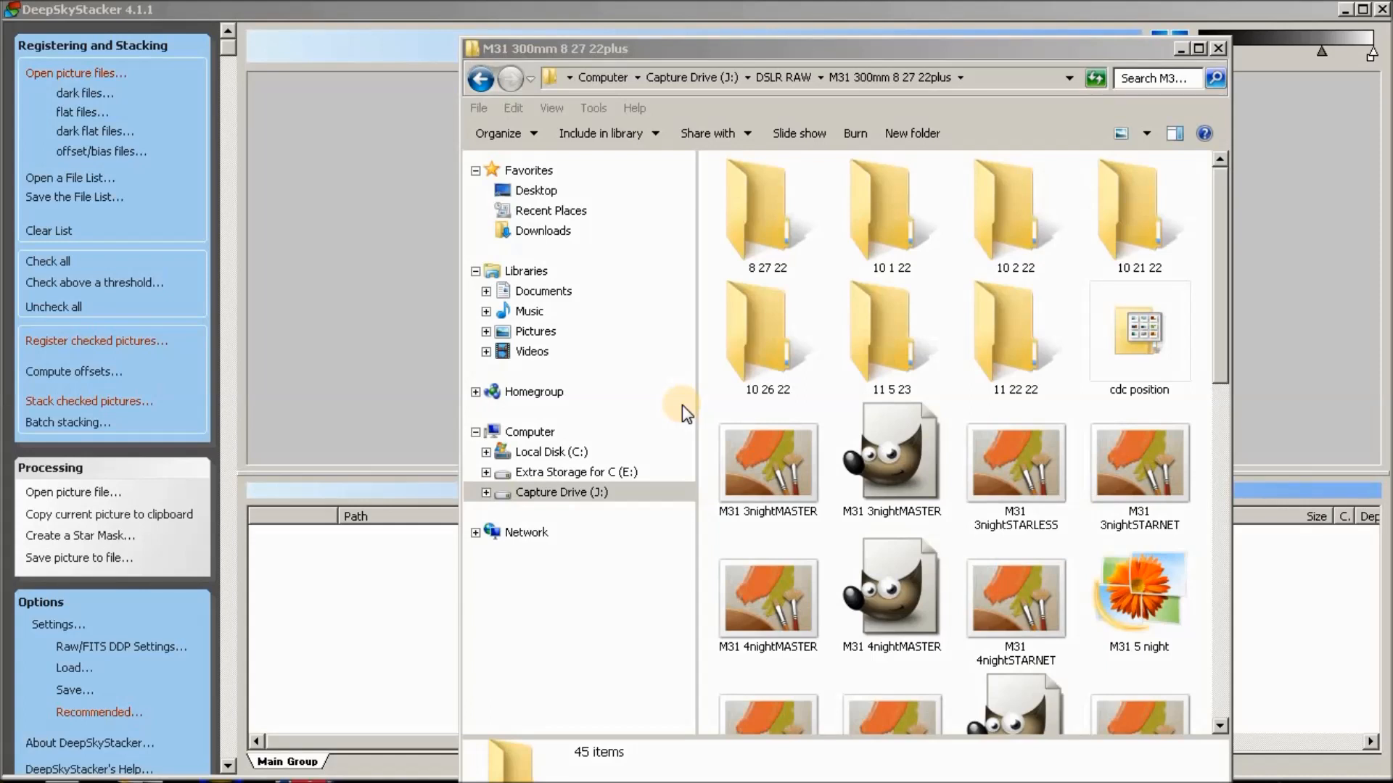
Step: Switch to DeepSkyStacker and add flat frames DSC_2089 to DSC_2139 from the FLATS 300mm stock folder to the Main Group
click(971, 341)
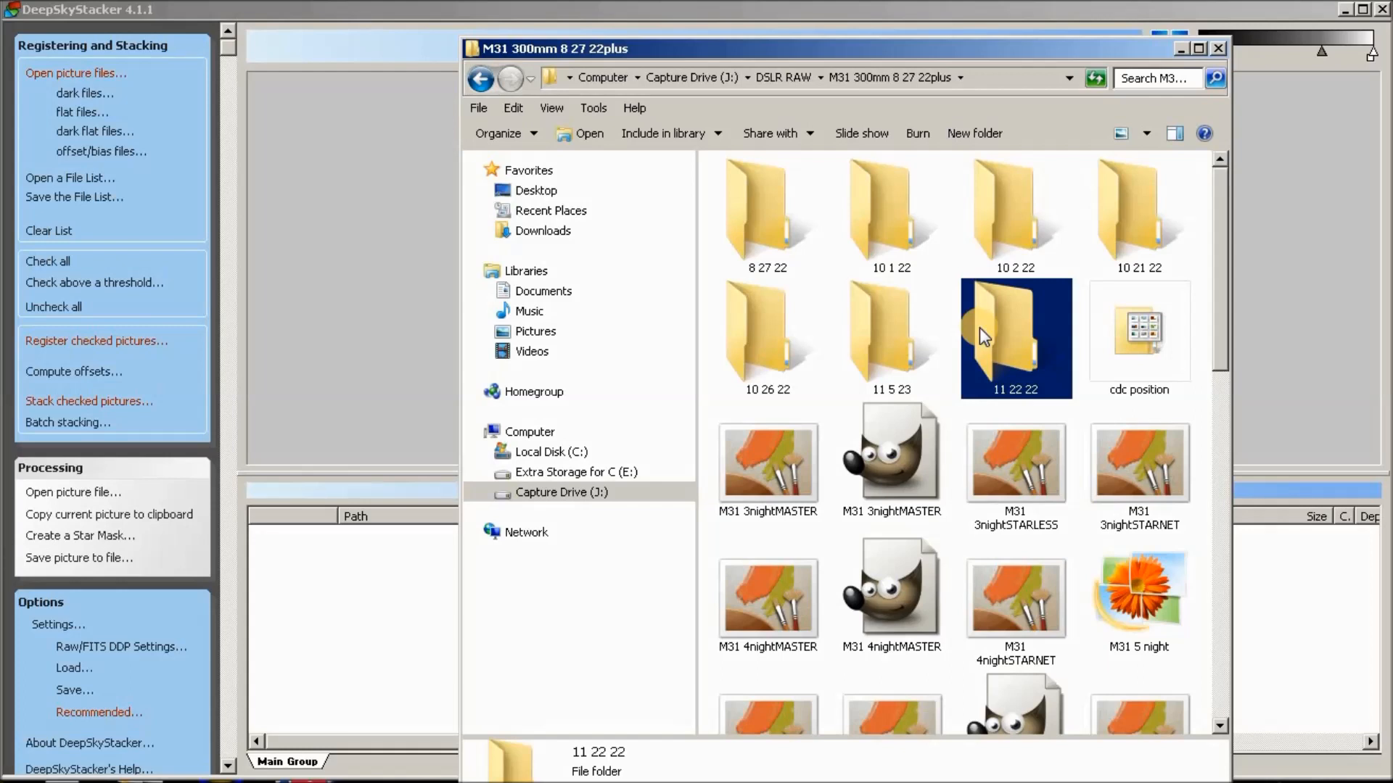
click(332, 734)
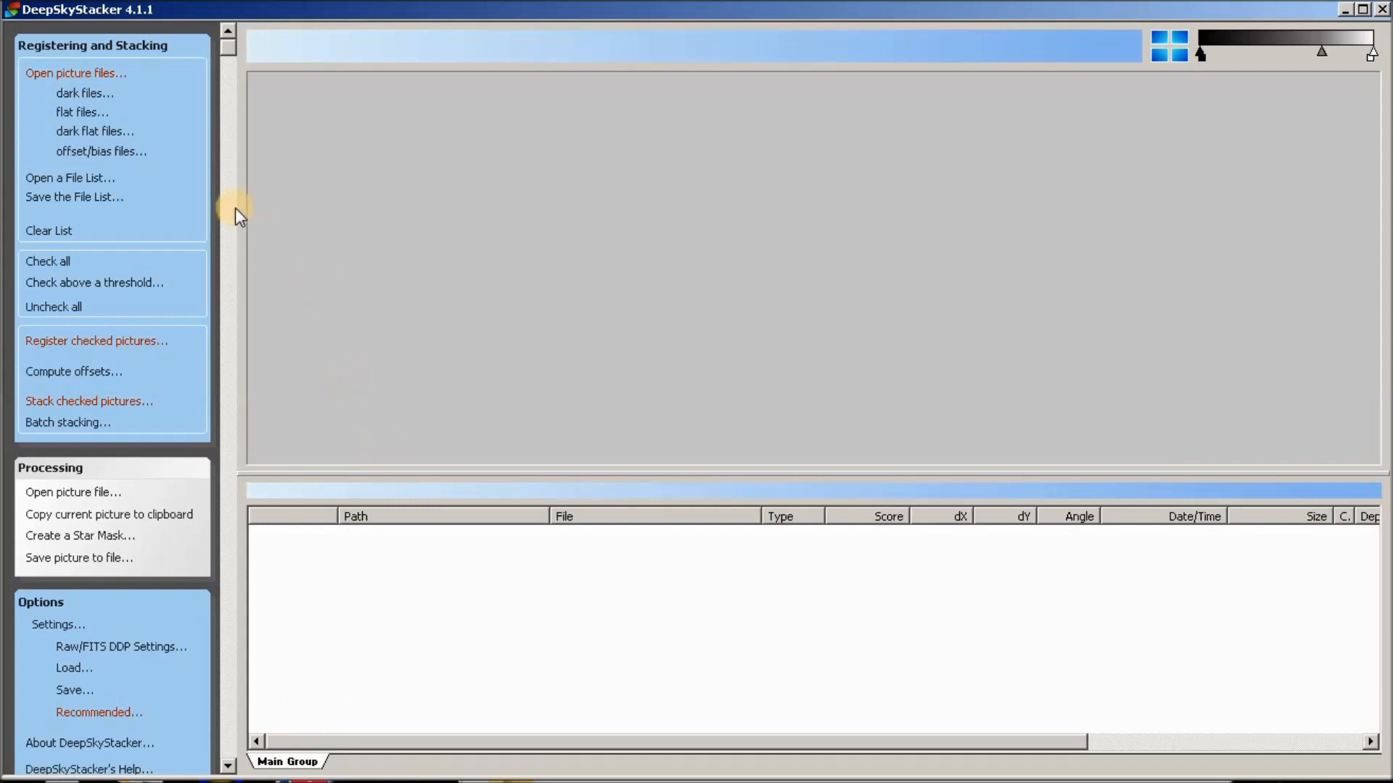
click(82, 114)
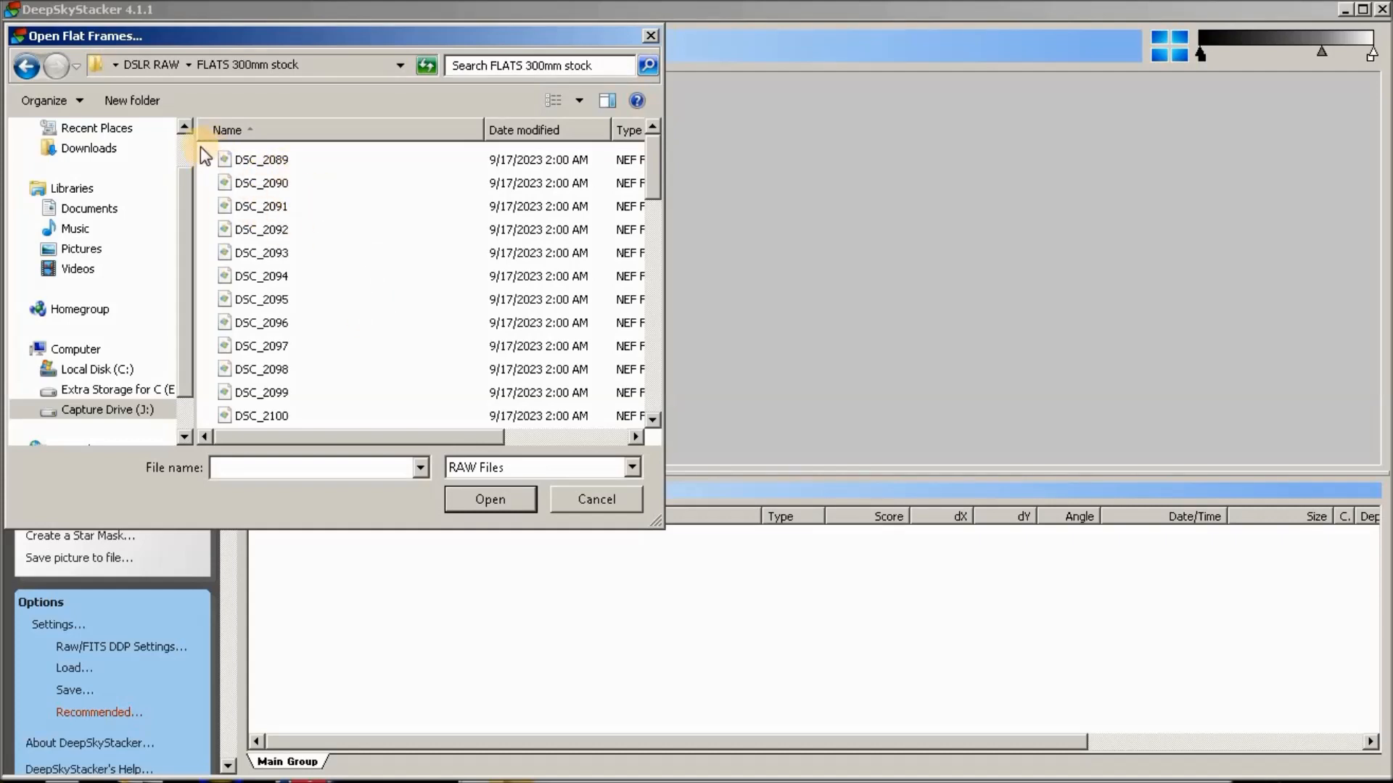
drag(205, 147, 293, 414)
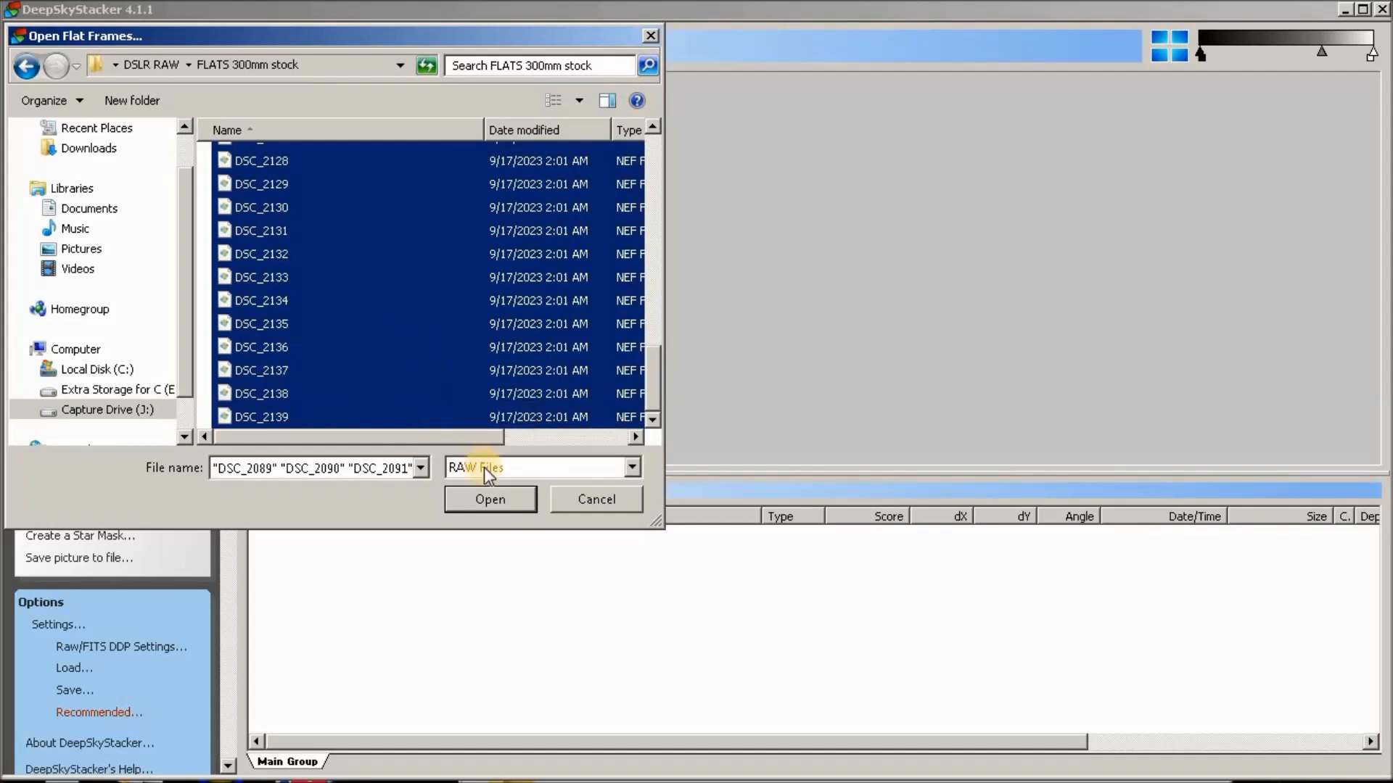
click(498, 500)
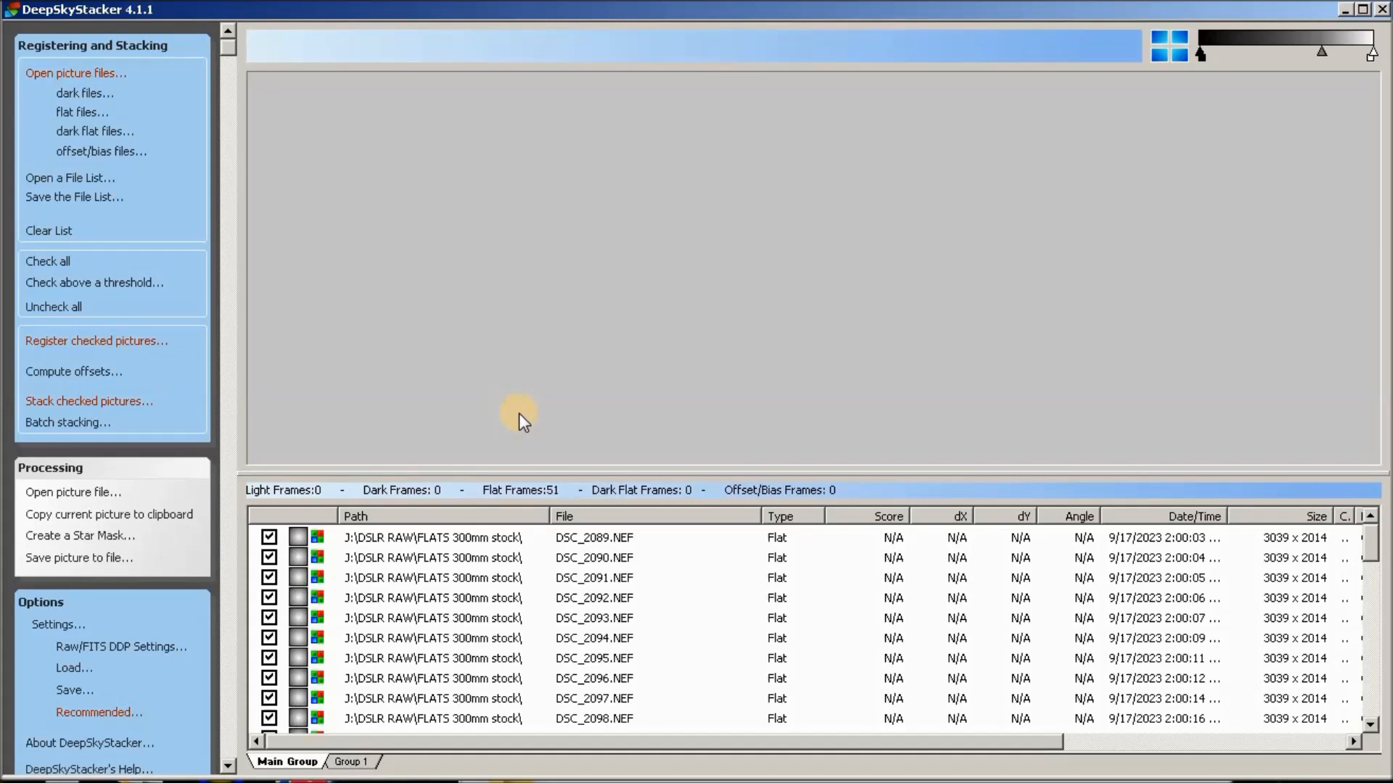
Step: Add bias frames DSC_0455 to DSC_0488 from the Bias New D50 ISO400 folder in DSLR RAW to the Main Group
click(113, 154)
click(151, 69)
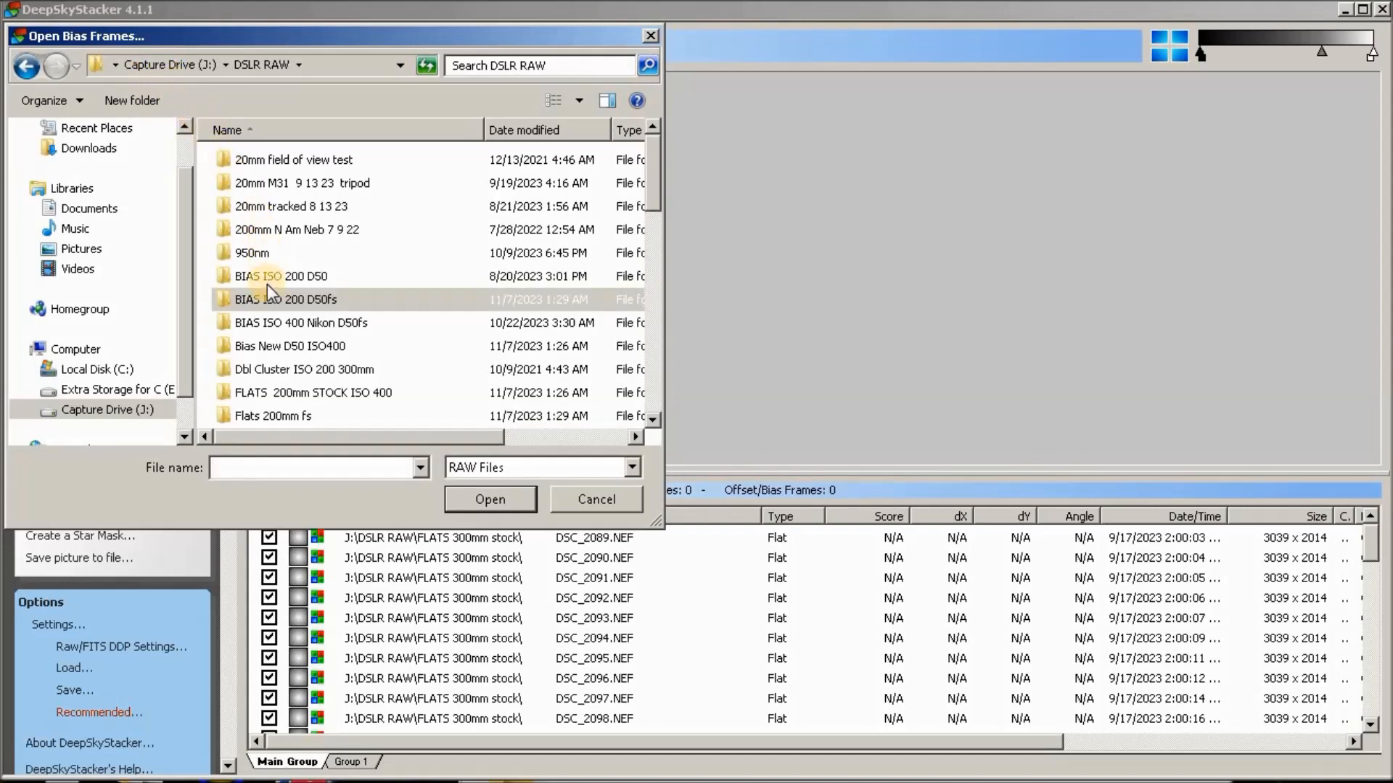
click(234, 344)
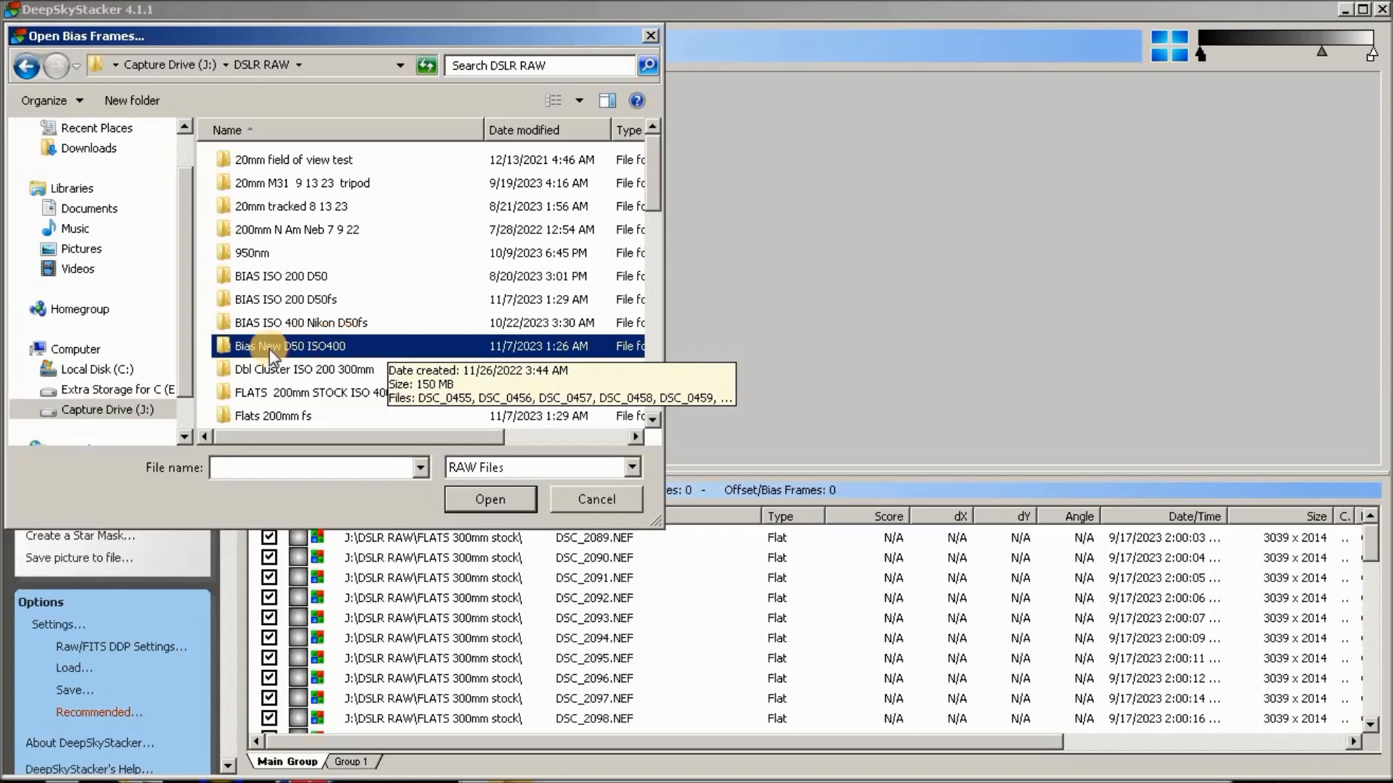
double_click(225, 348)
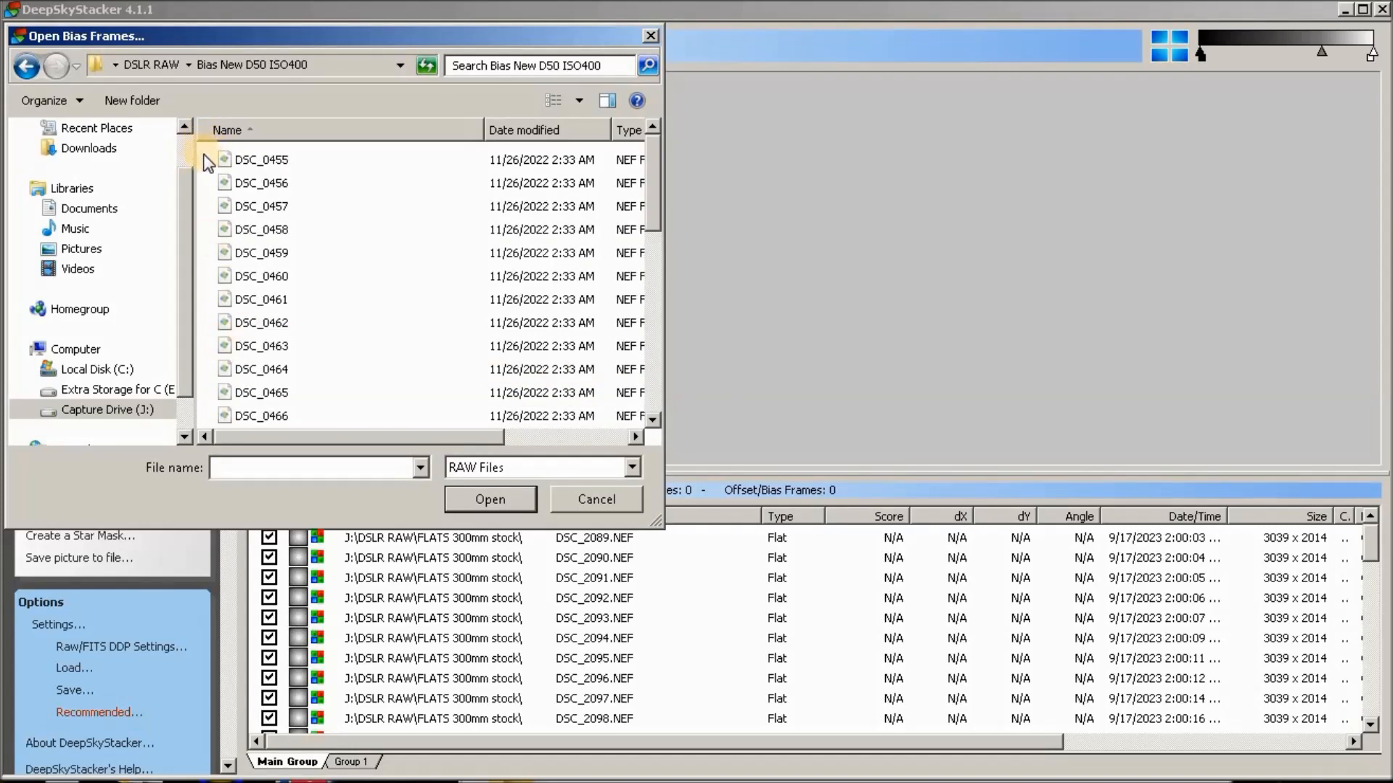
drag(207, 154, 320, 433)
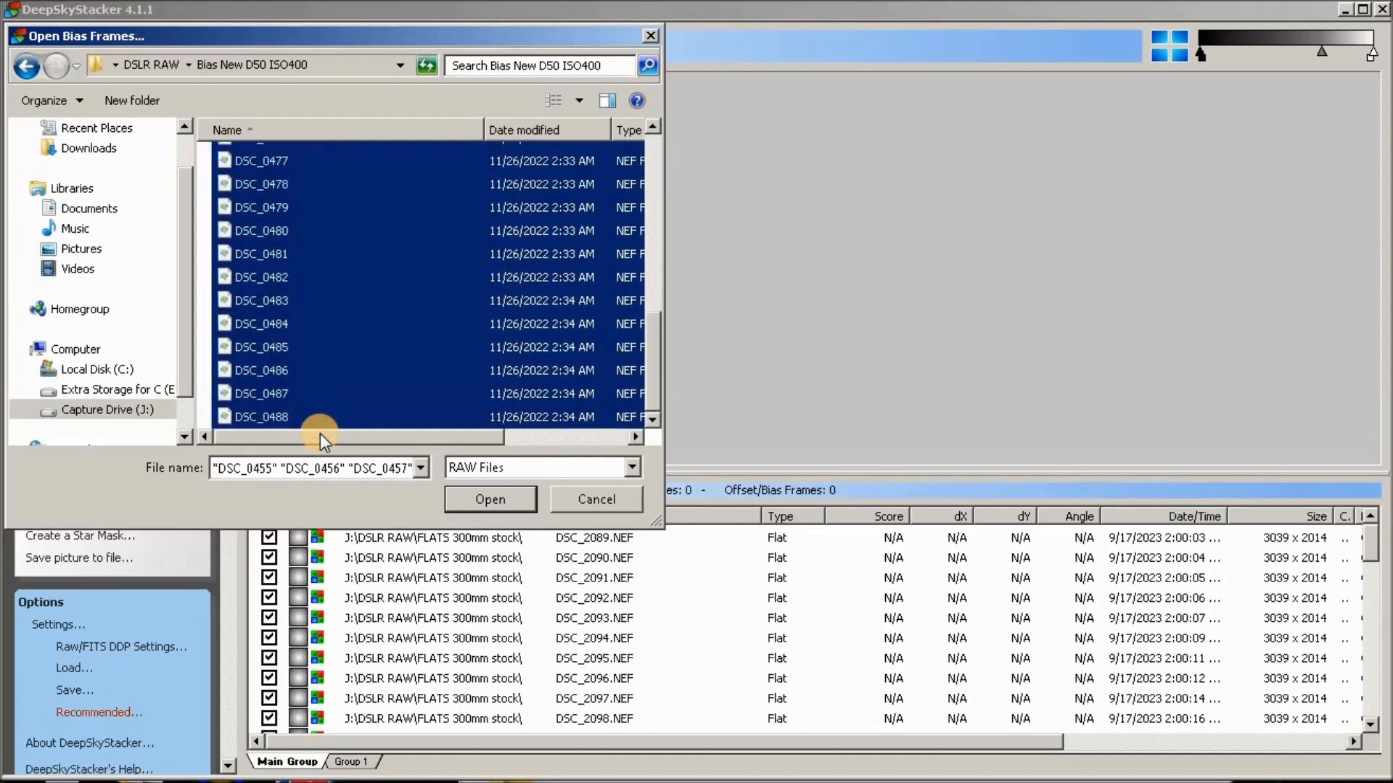
click(491, 500)
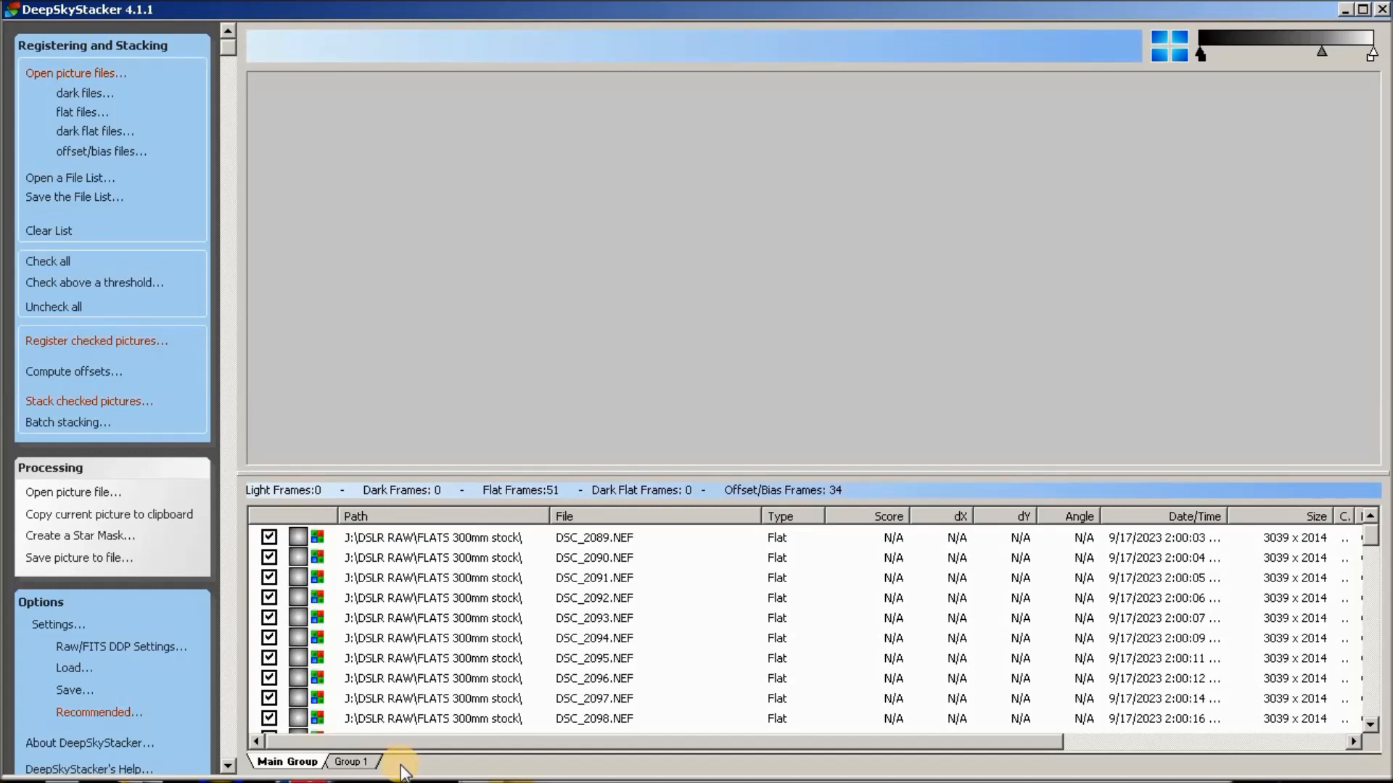
Step: Add all light frames of the 8 27 22 session to Group 1
click(351, 762)
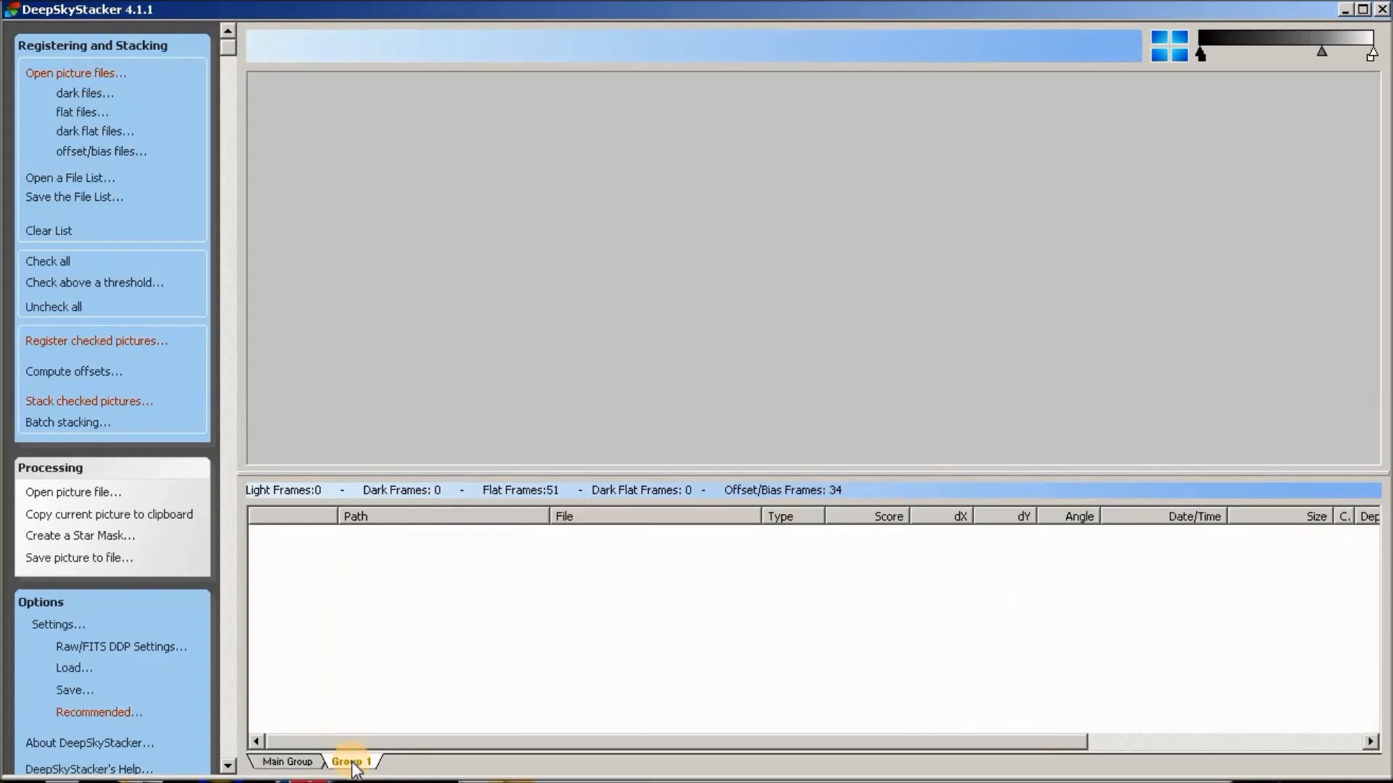
click(75, 73)
drag(203, 152, 262, 450)
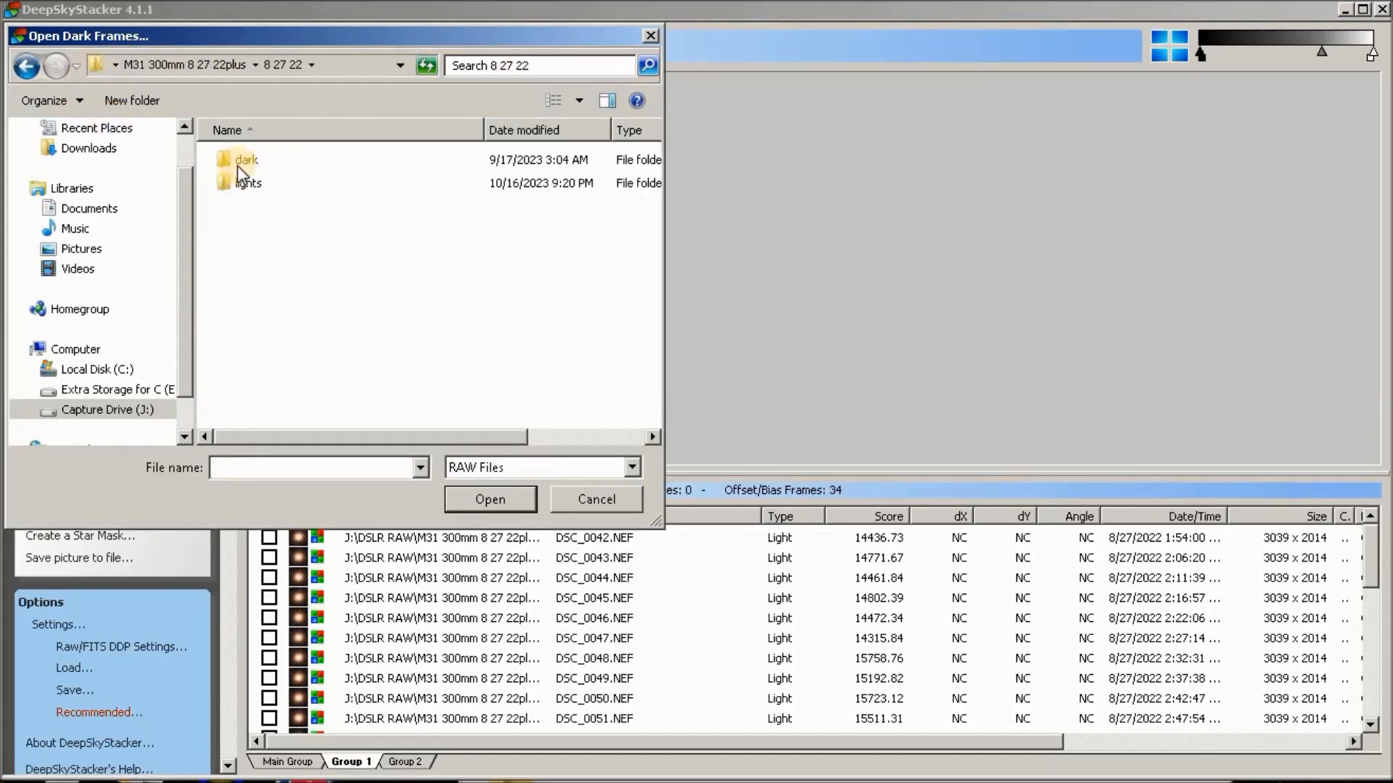
Step: Add all four dark frames from the 8 27 22 session's dark folder to Group 1
double_click(242, 164)
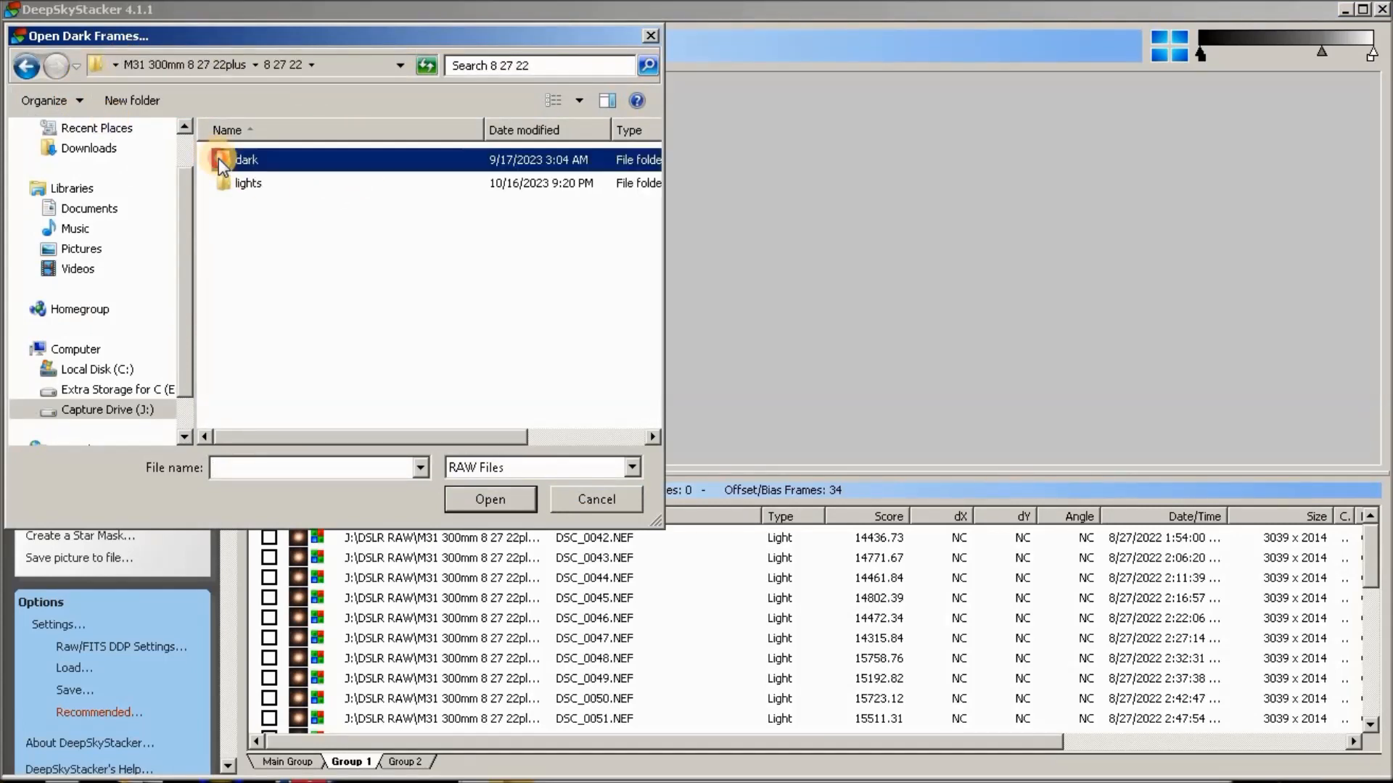
drag(223, 278, 233, 154)
click(520, 499)
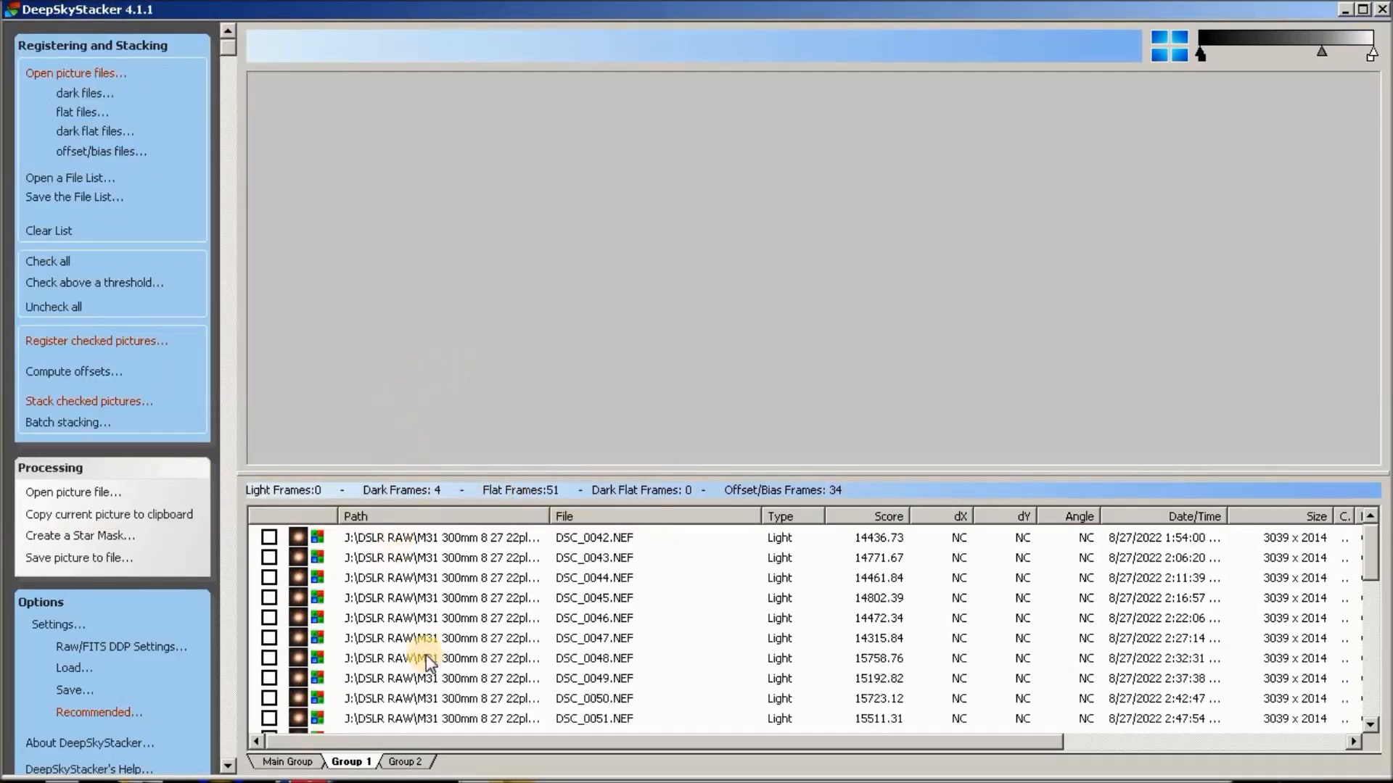
Step: Add light frames DSC_0008 to DSC_0014 from the 10 1 22 session's lights folder to Group 2
click(418, 763)
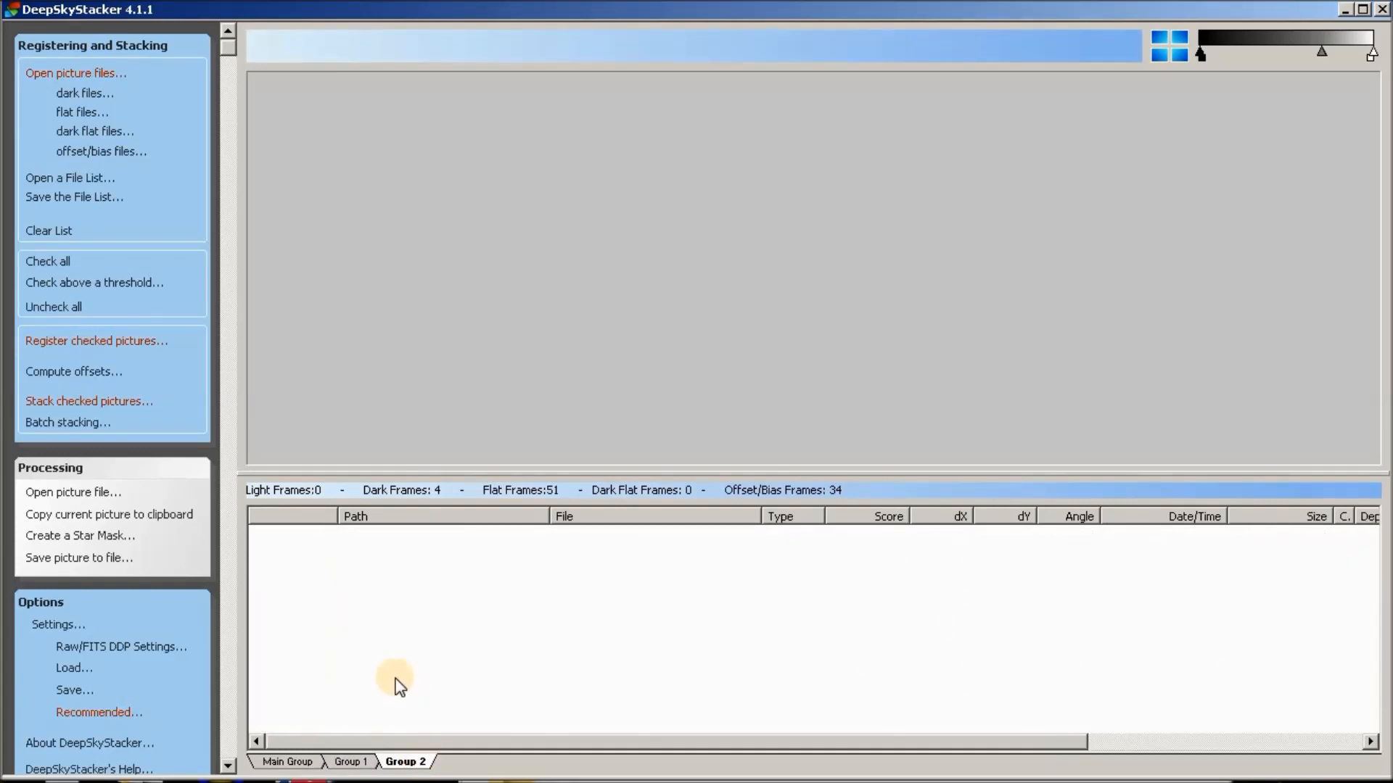
click(75, 73)
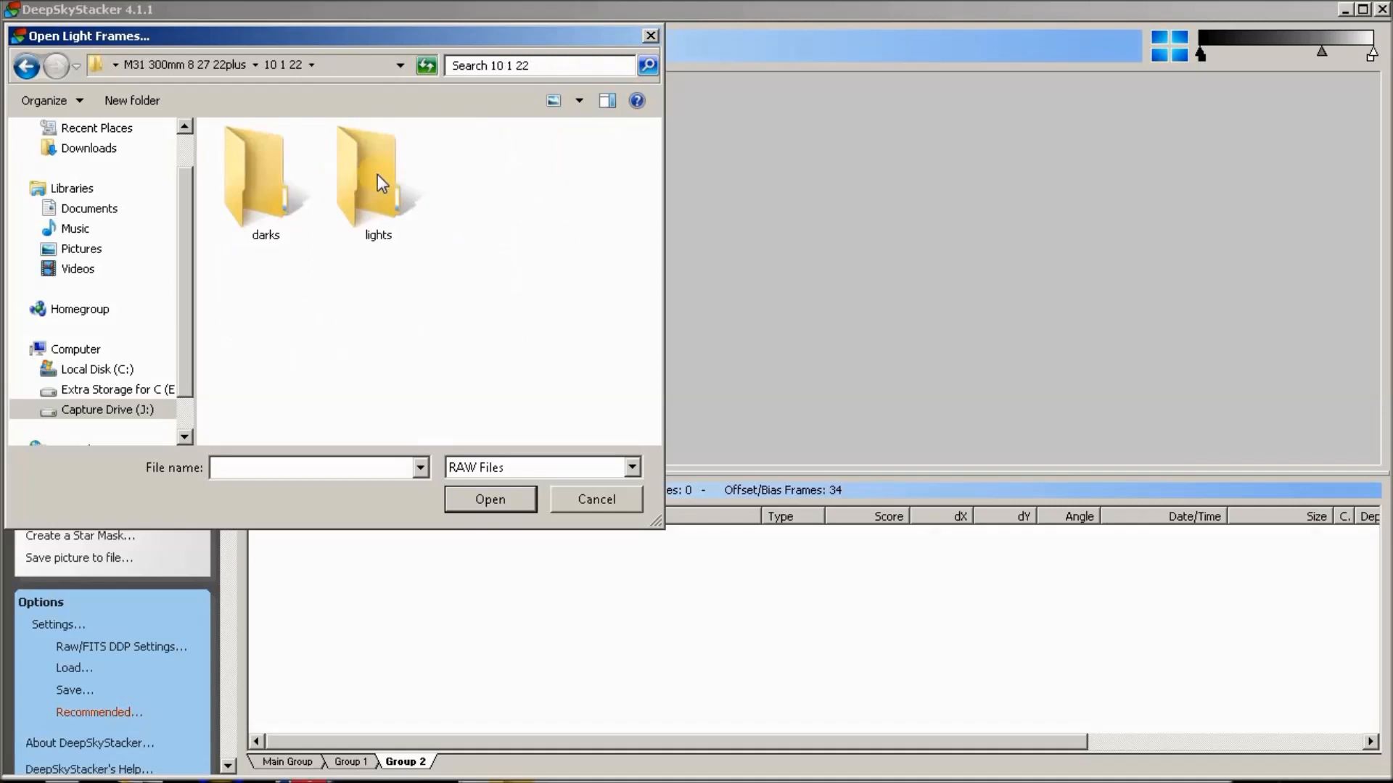
double_click(373, 175)
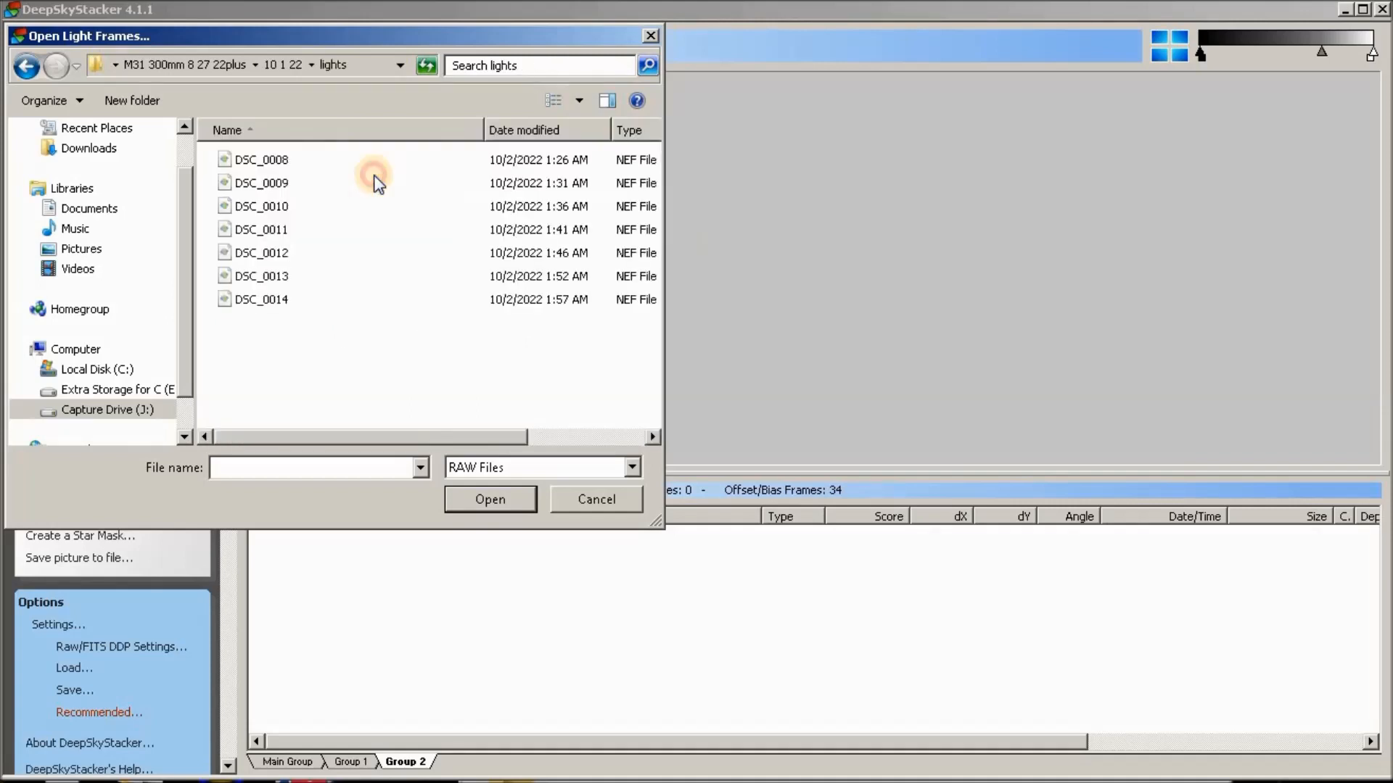
drag(243, 339, 312, 201)
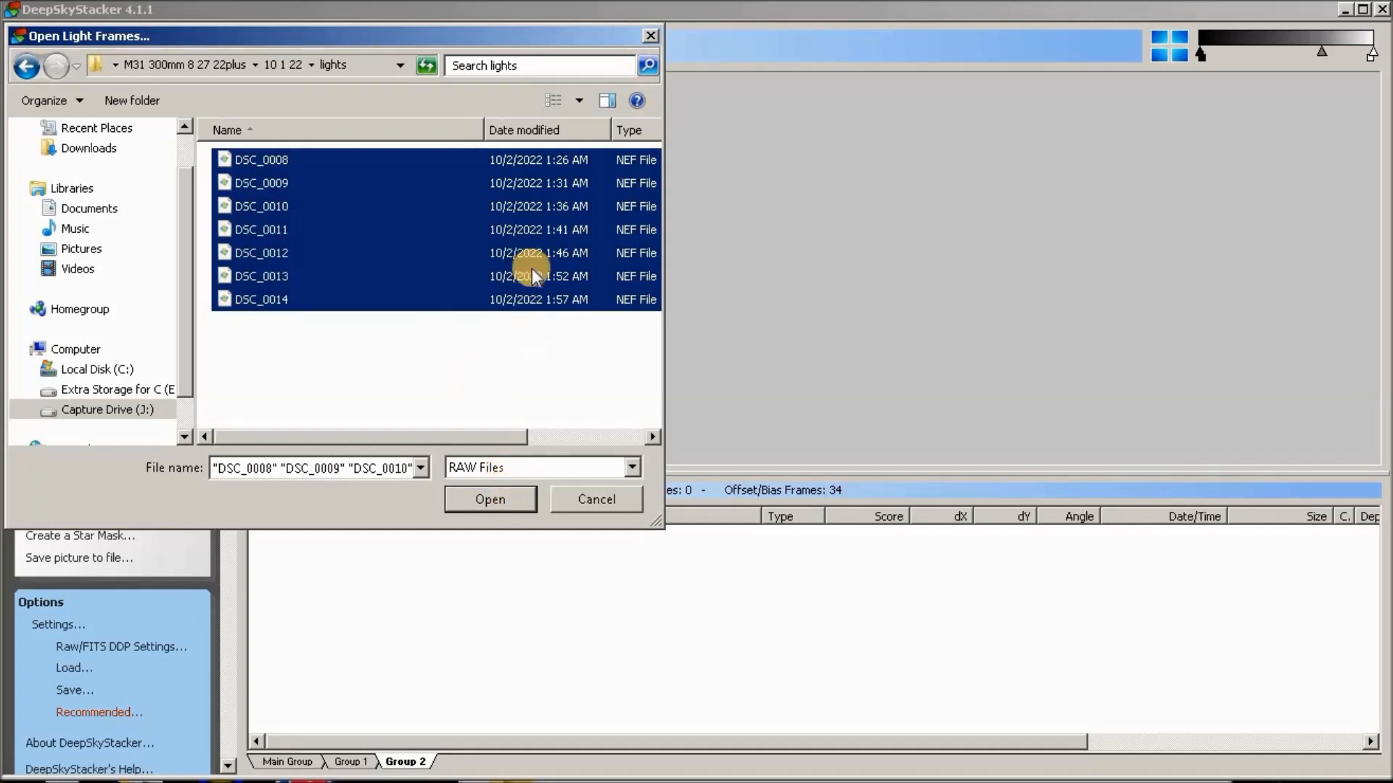
click(500, 504)
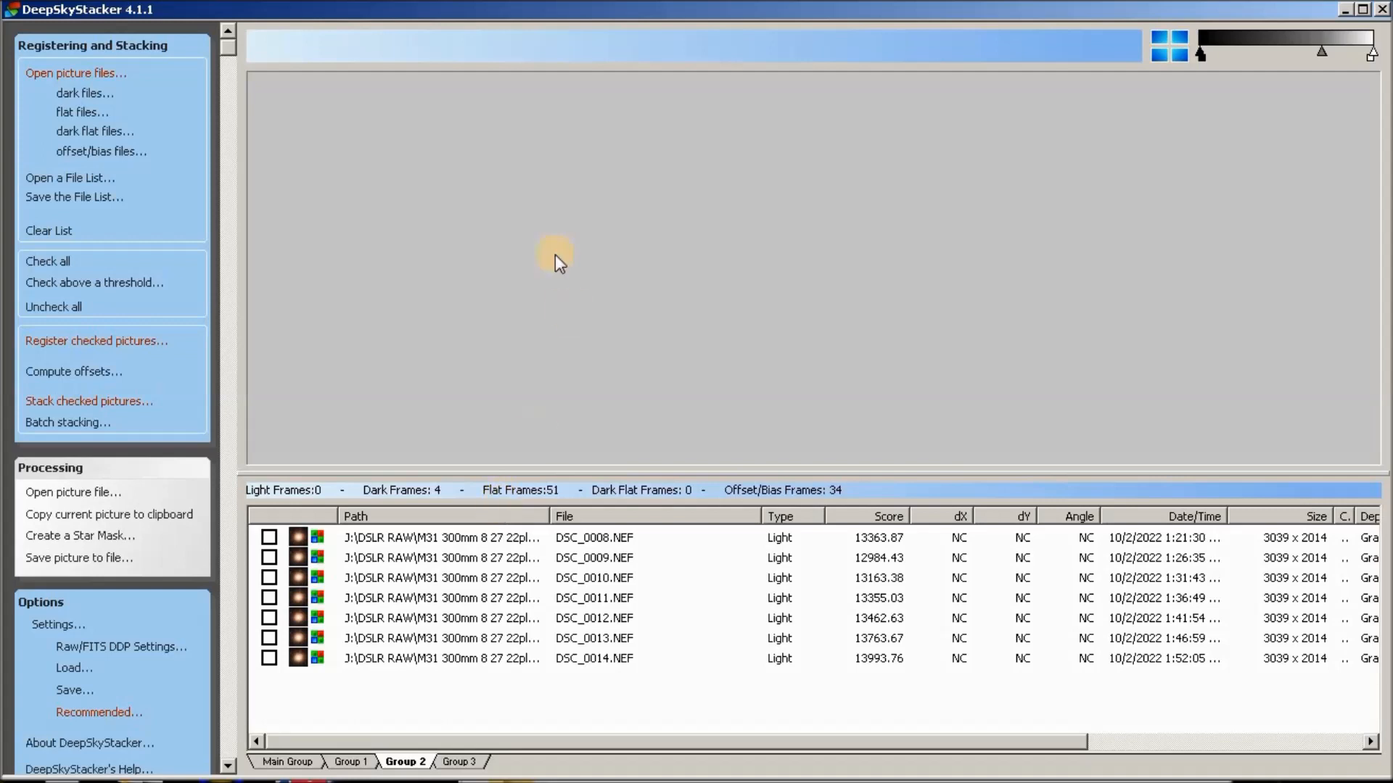
Step: Add all dark frames from the 10 1 22 session's darks folder to Group 2
click(87, 94)
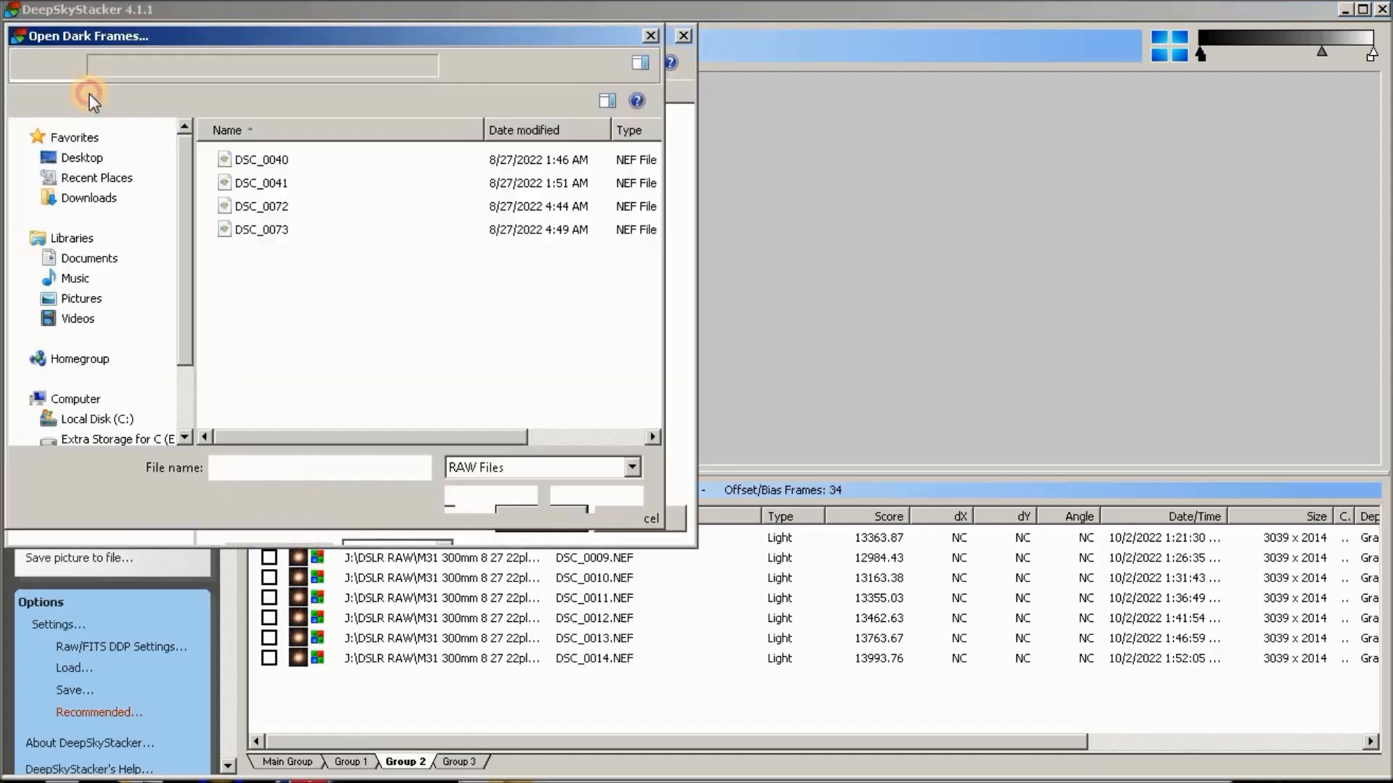
click(225, 67)
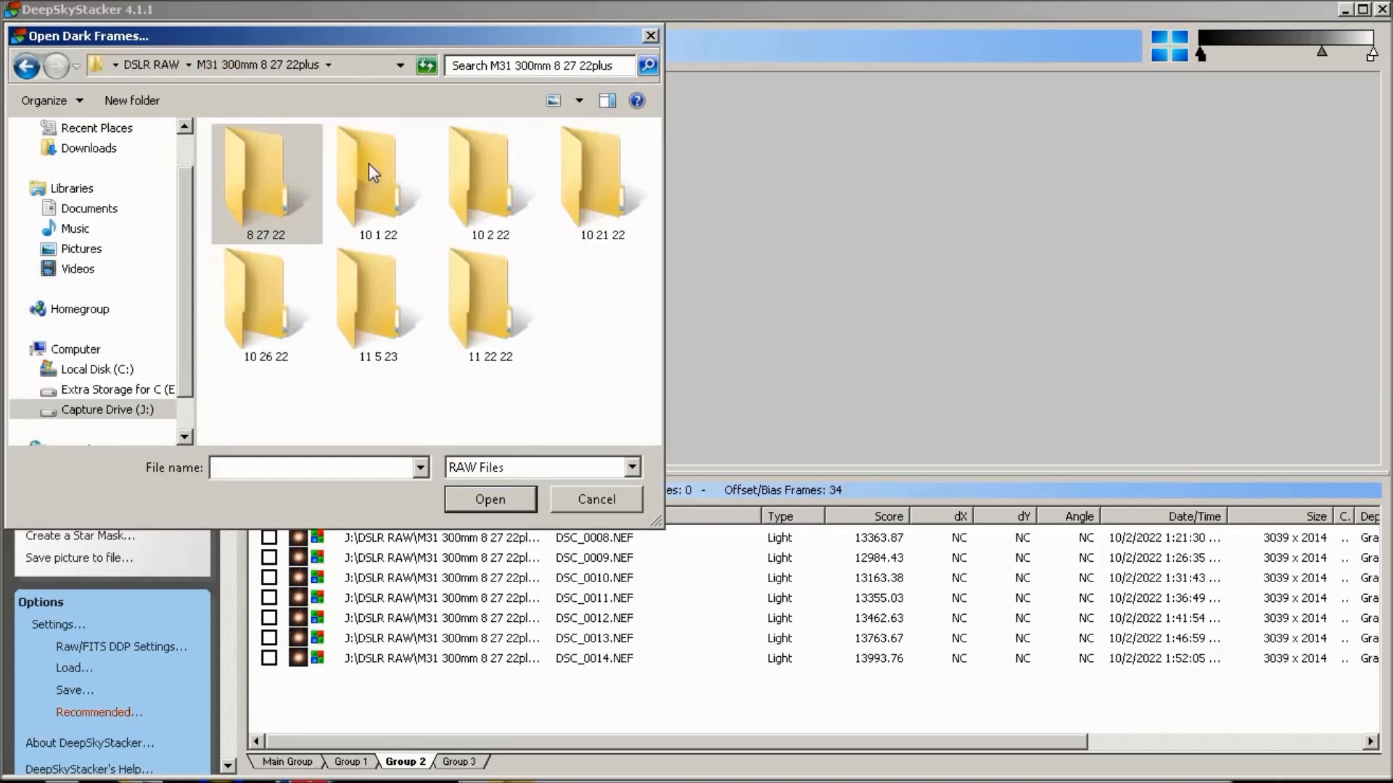
double_click(369, 164)
double_click(254, 188)
drag(268, 260, 232, 156)
click(489, 500)
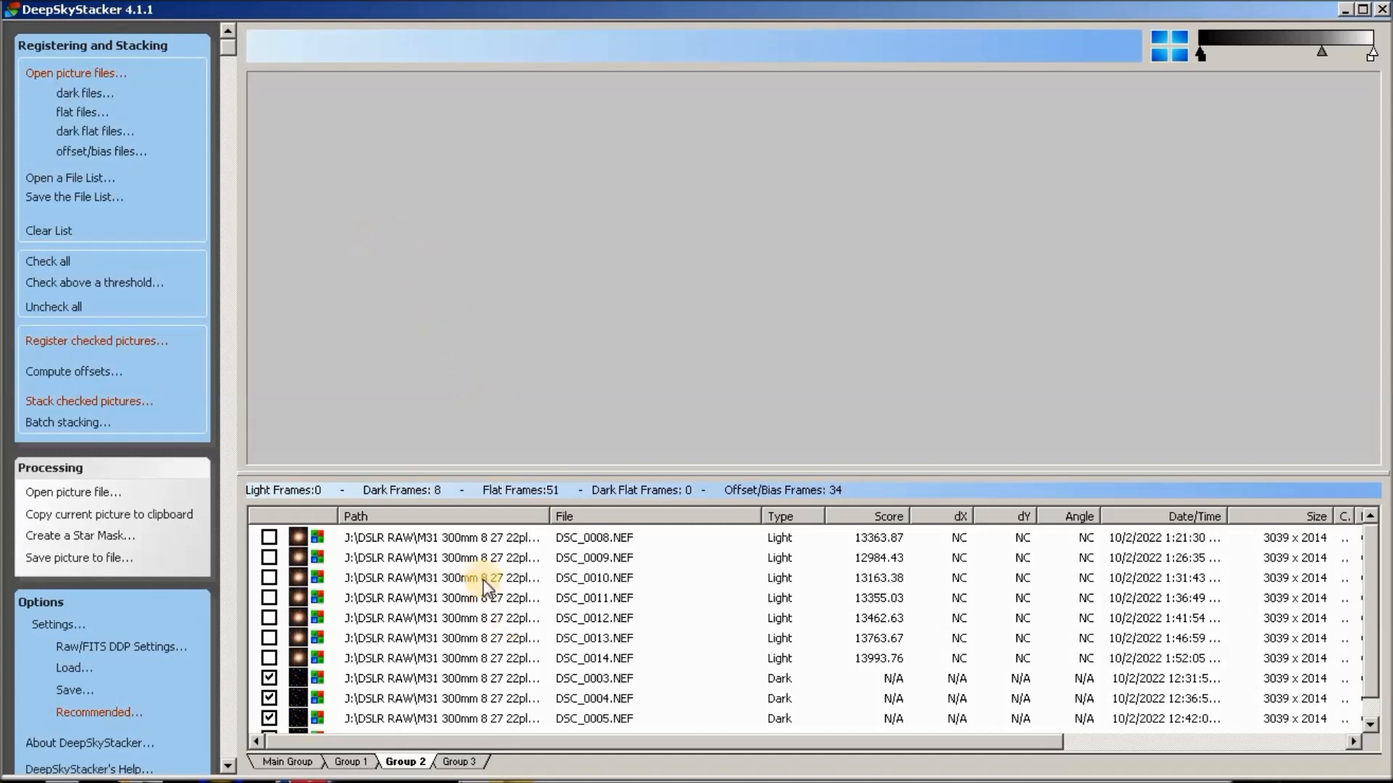
Step: Add light frames DSC_0007 to DSC_0022 from the 10 2 22 session's light folder to Group 3
click(458, 763)
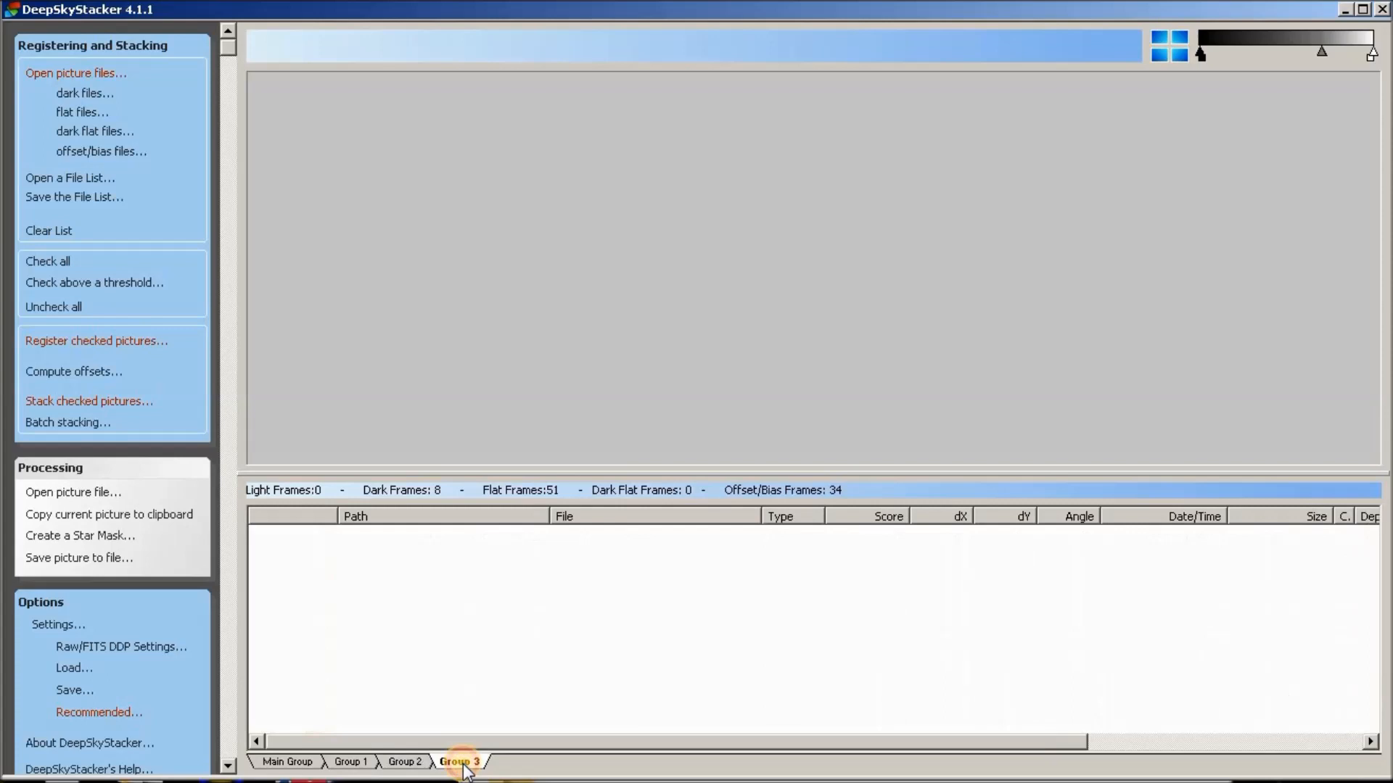
click(74, 72)
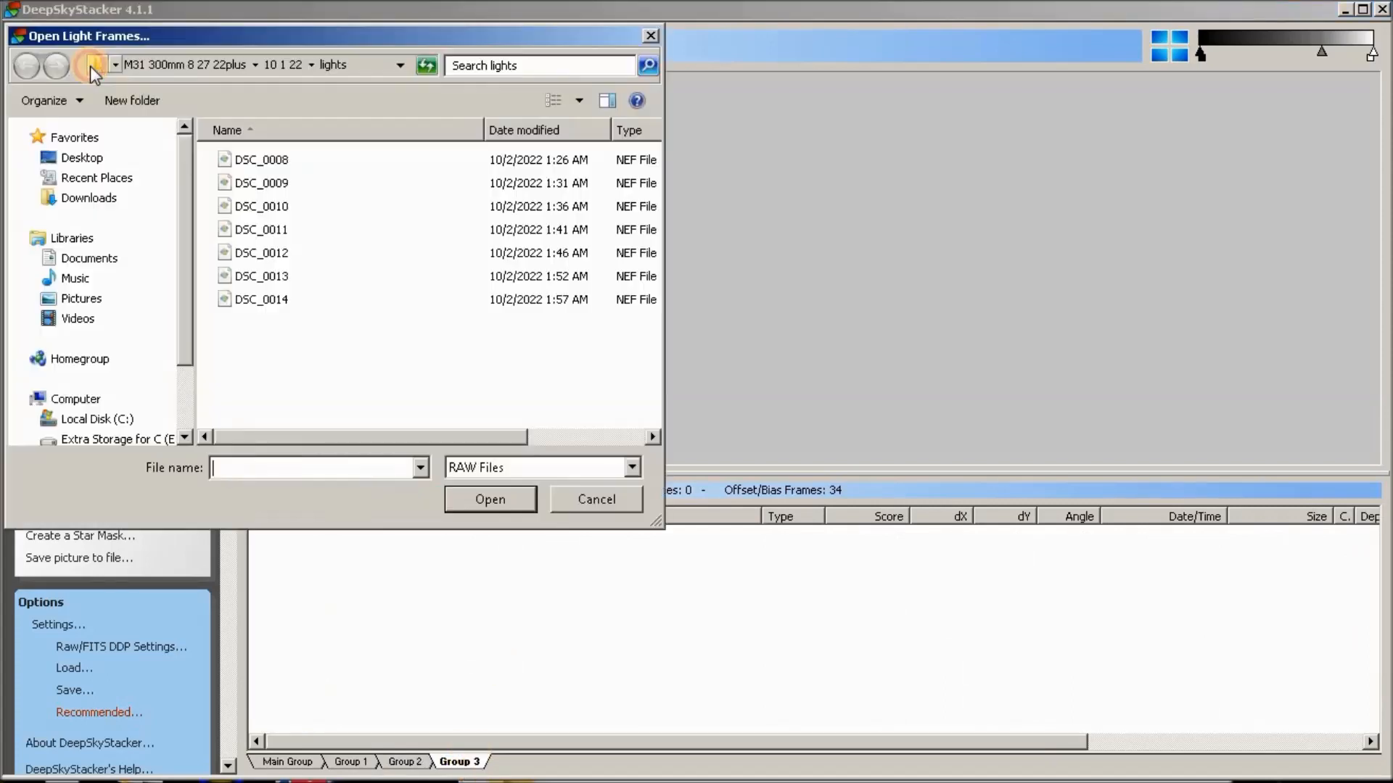
click(231, 65)
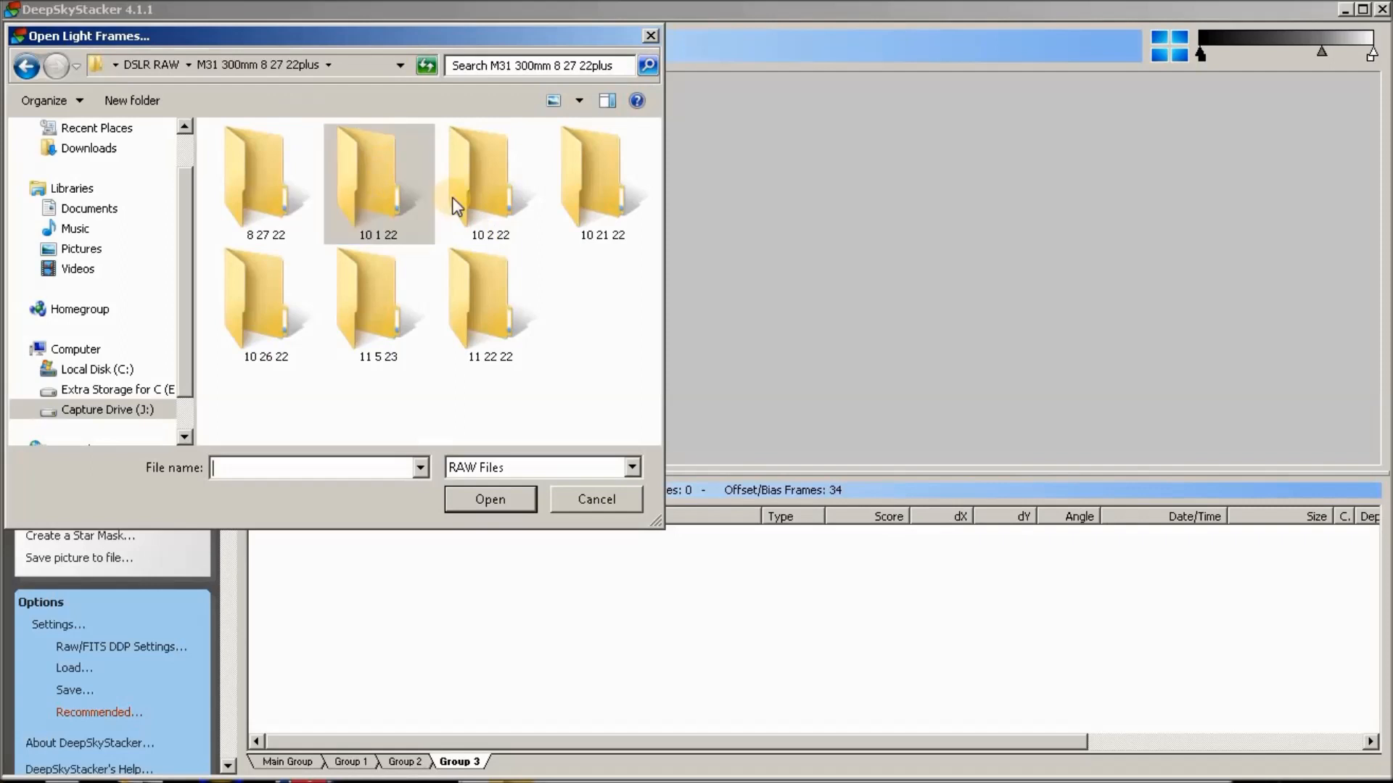
double_click(483, 190)
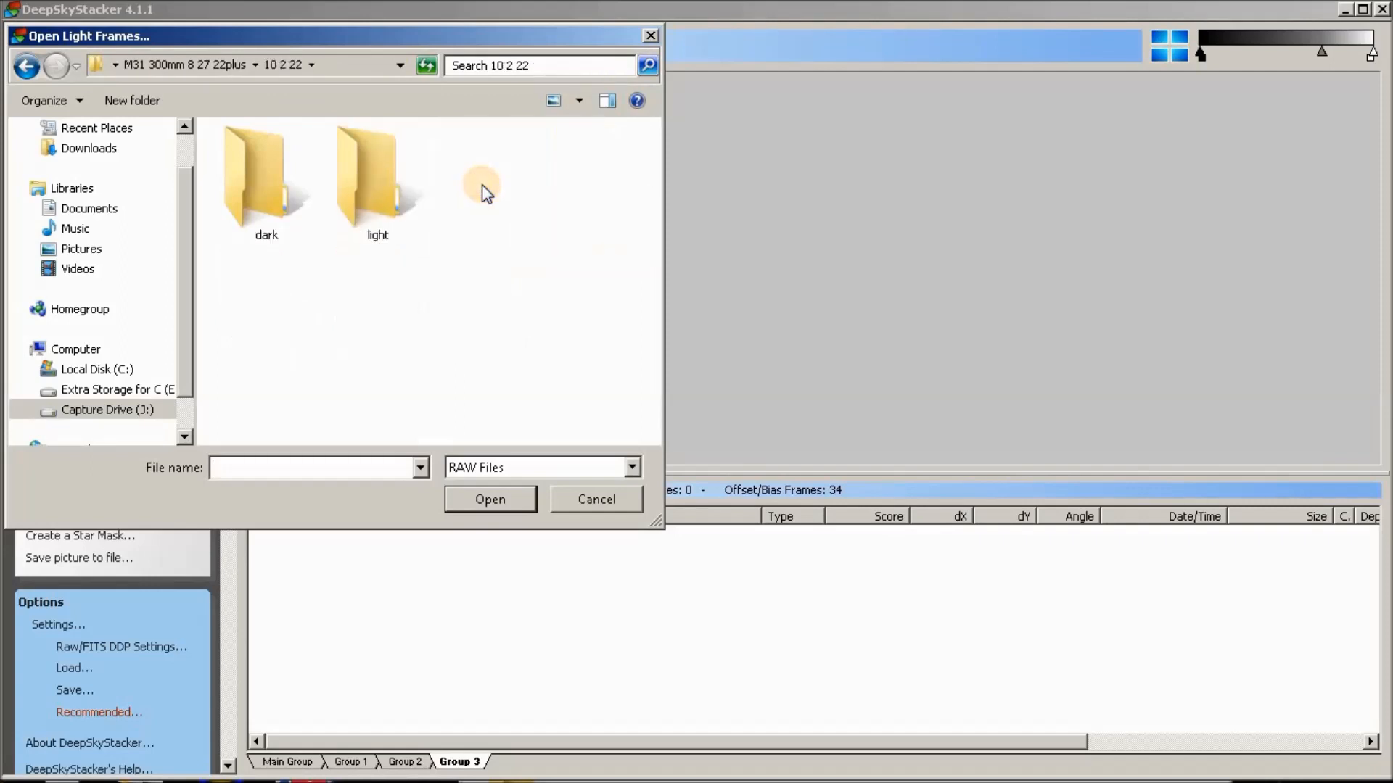
double_click(378, 187)
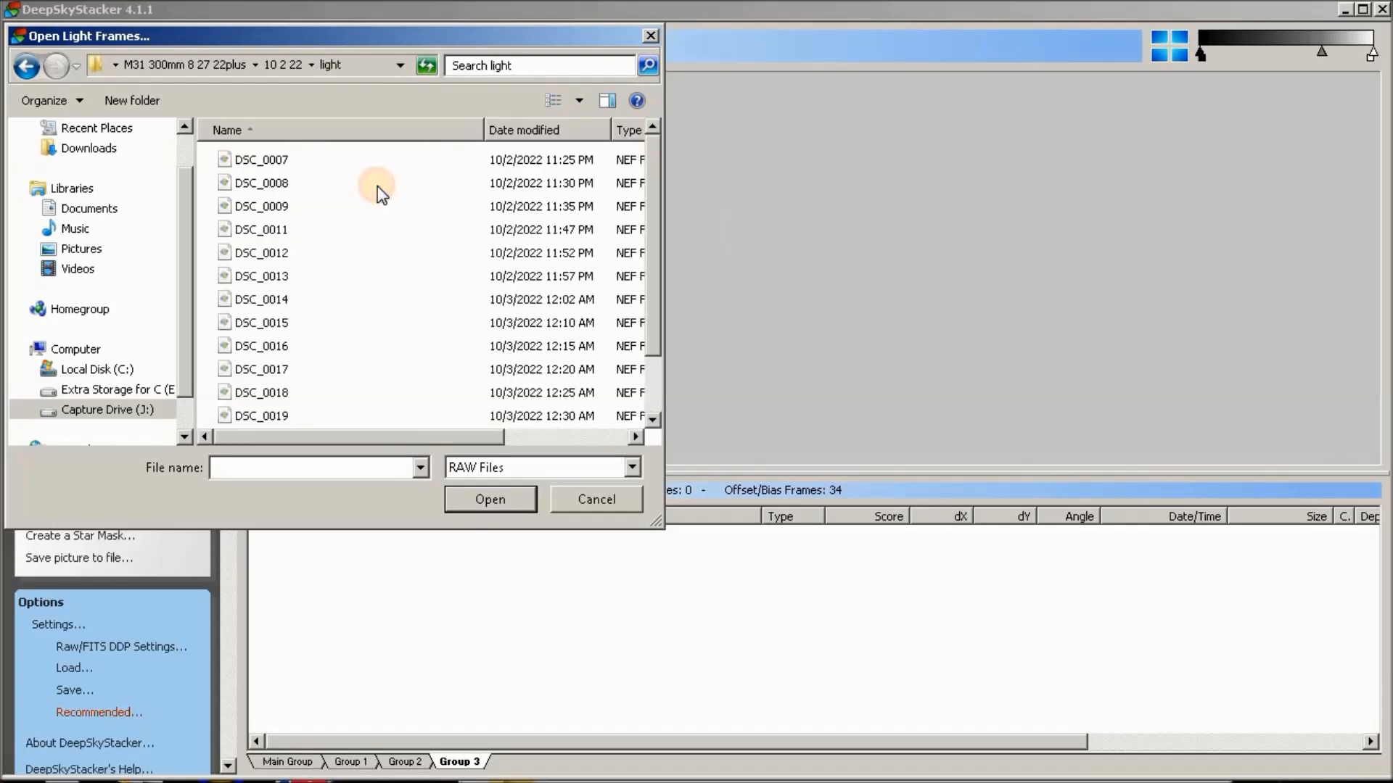
drag(199, 146, 381, 468)
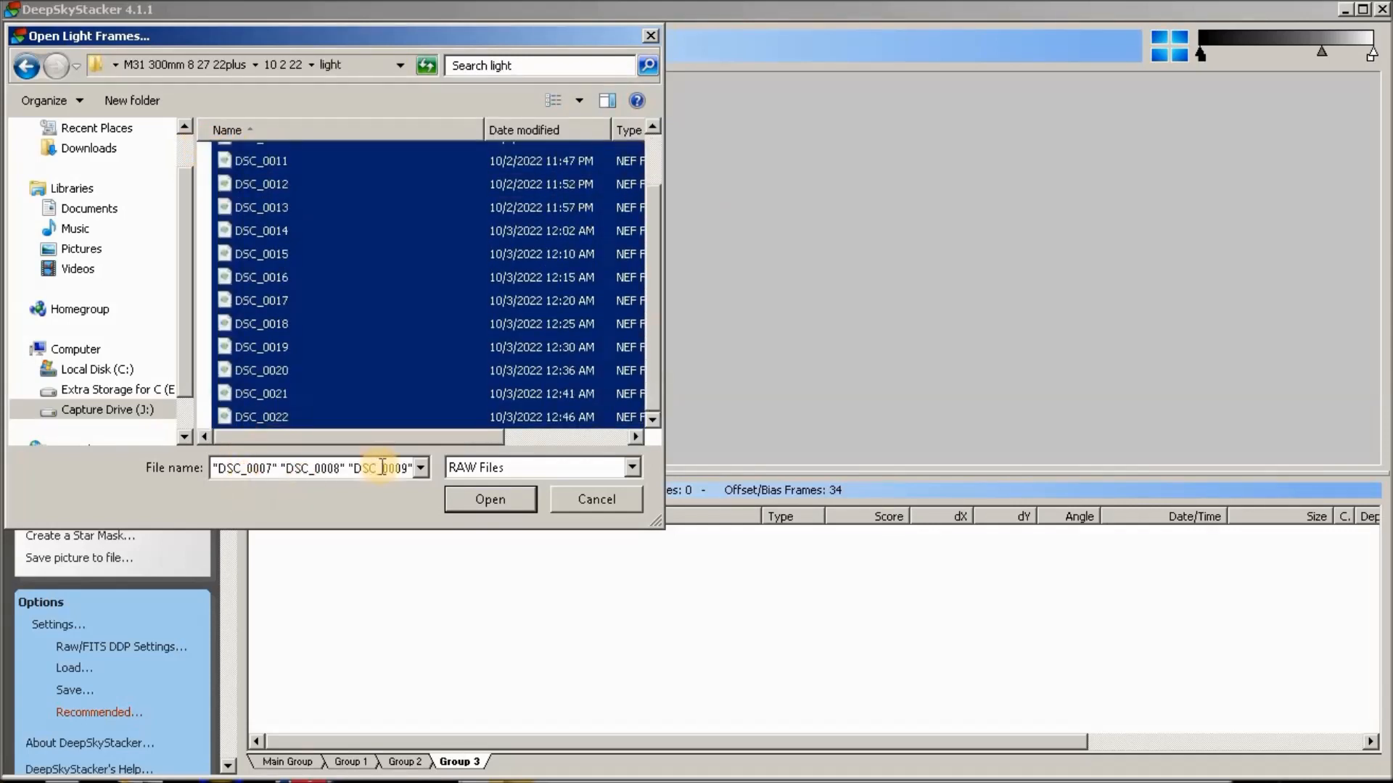
click(504, 499)
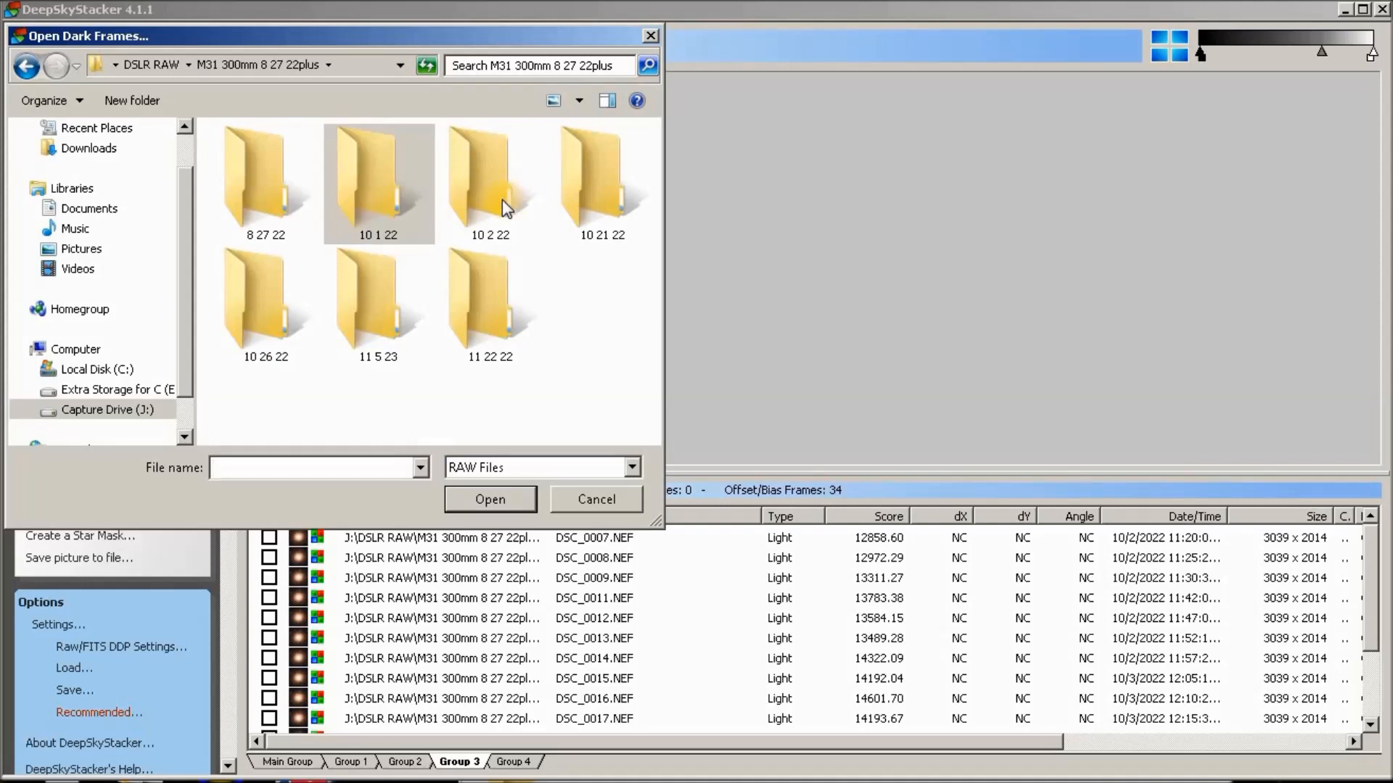
Step: Add dark frames DSC_0003 to DSC_0006 from the 10 2 22 session's dark folder to Group 3
double_click(497, 199)
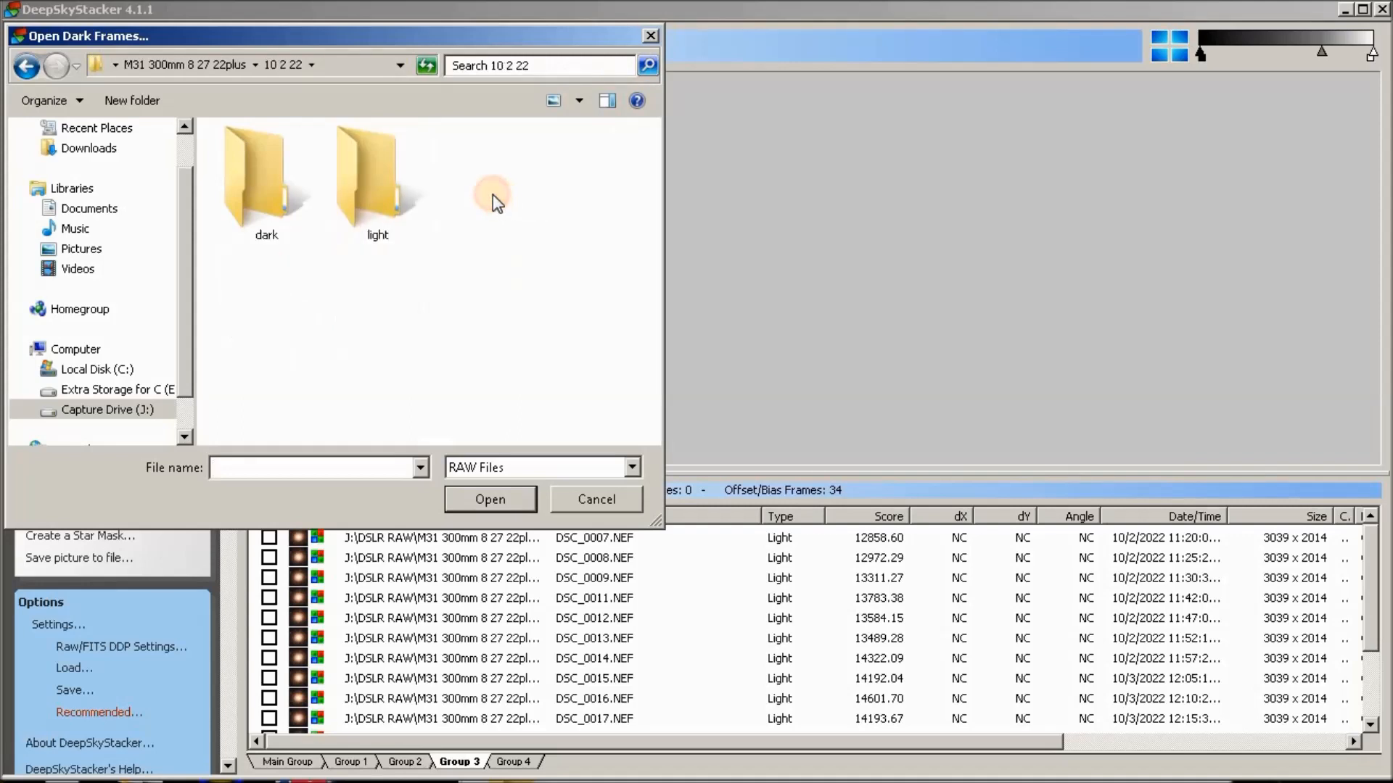
double_click(267, 187)
drag(234, 253, 261, 156)
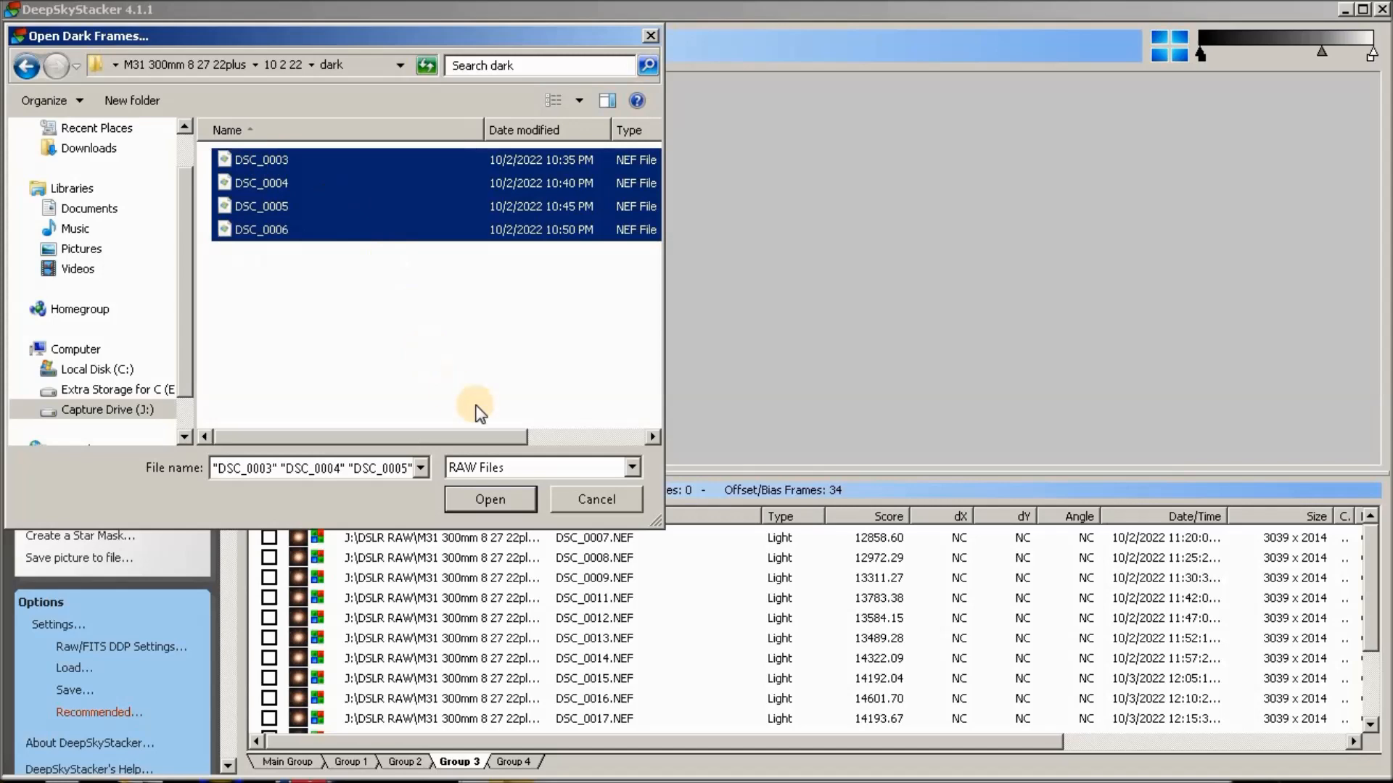
click(509, 501)
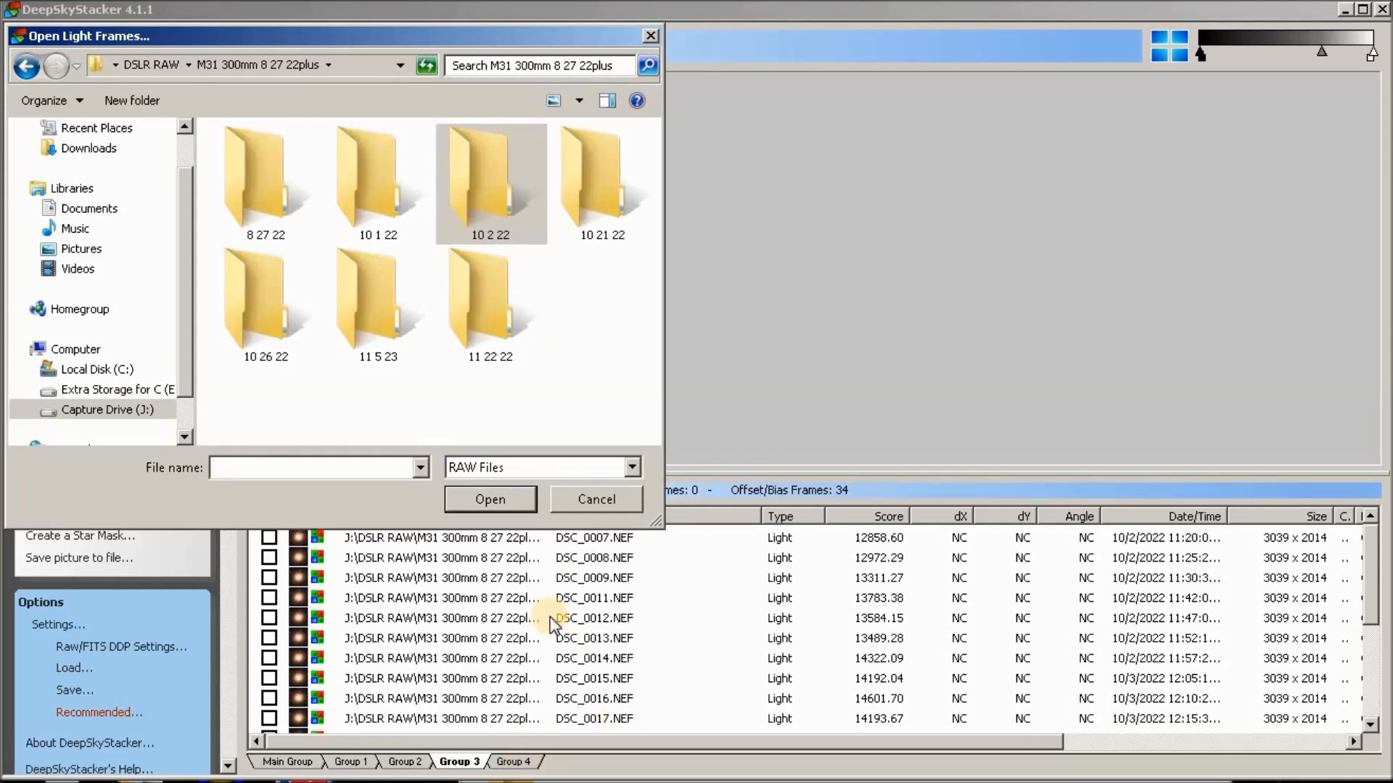
click(616, 502)
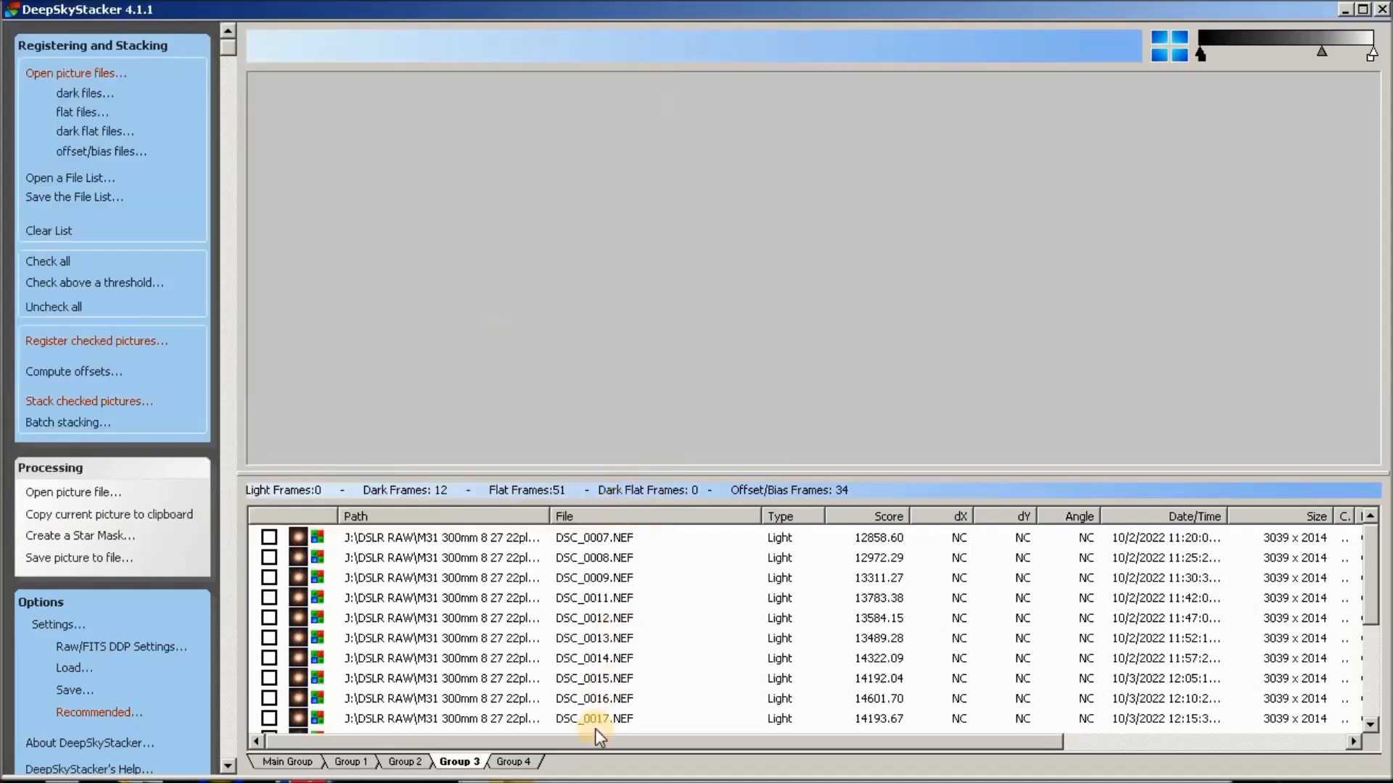
Step: Switch to Group 4 and open the light frame file selection for it
click(524, 763)
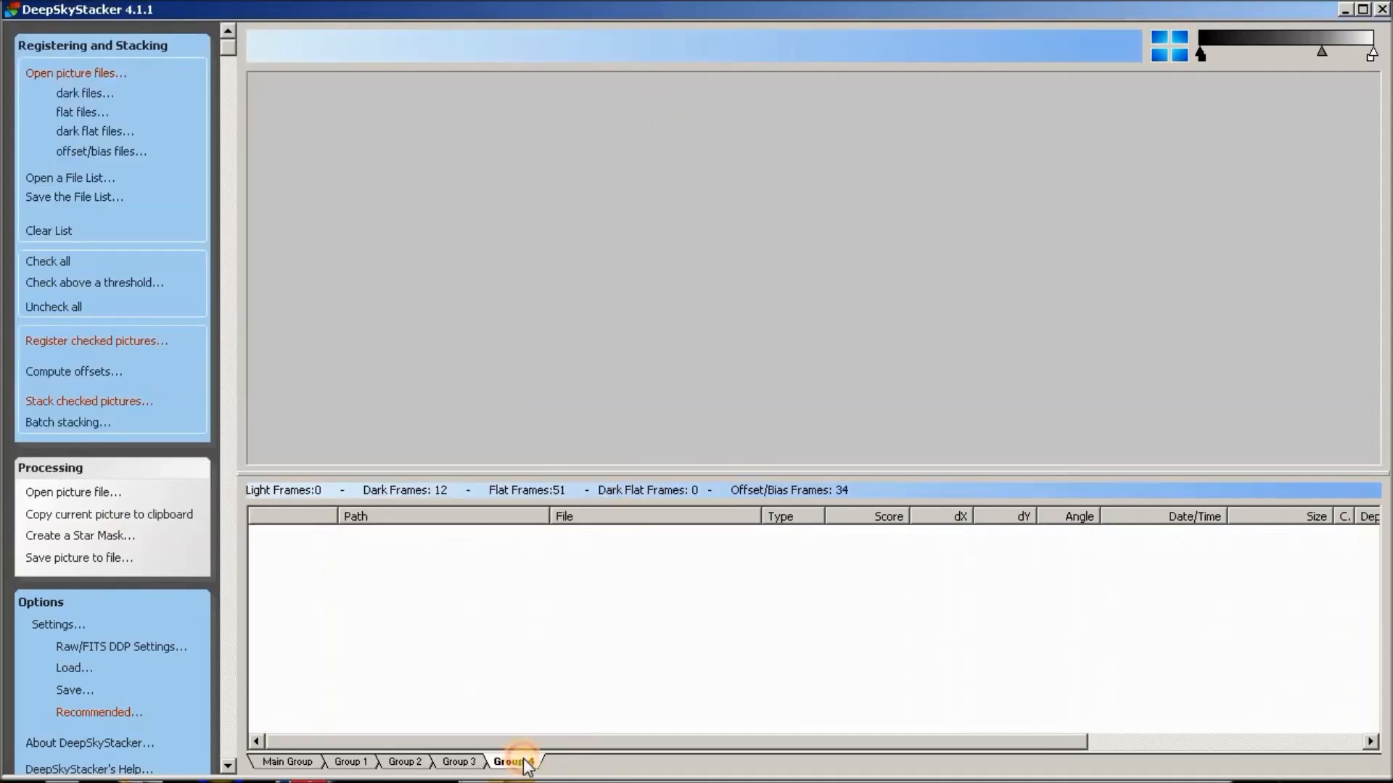
click(87, 70)
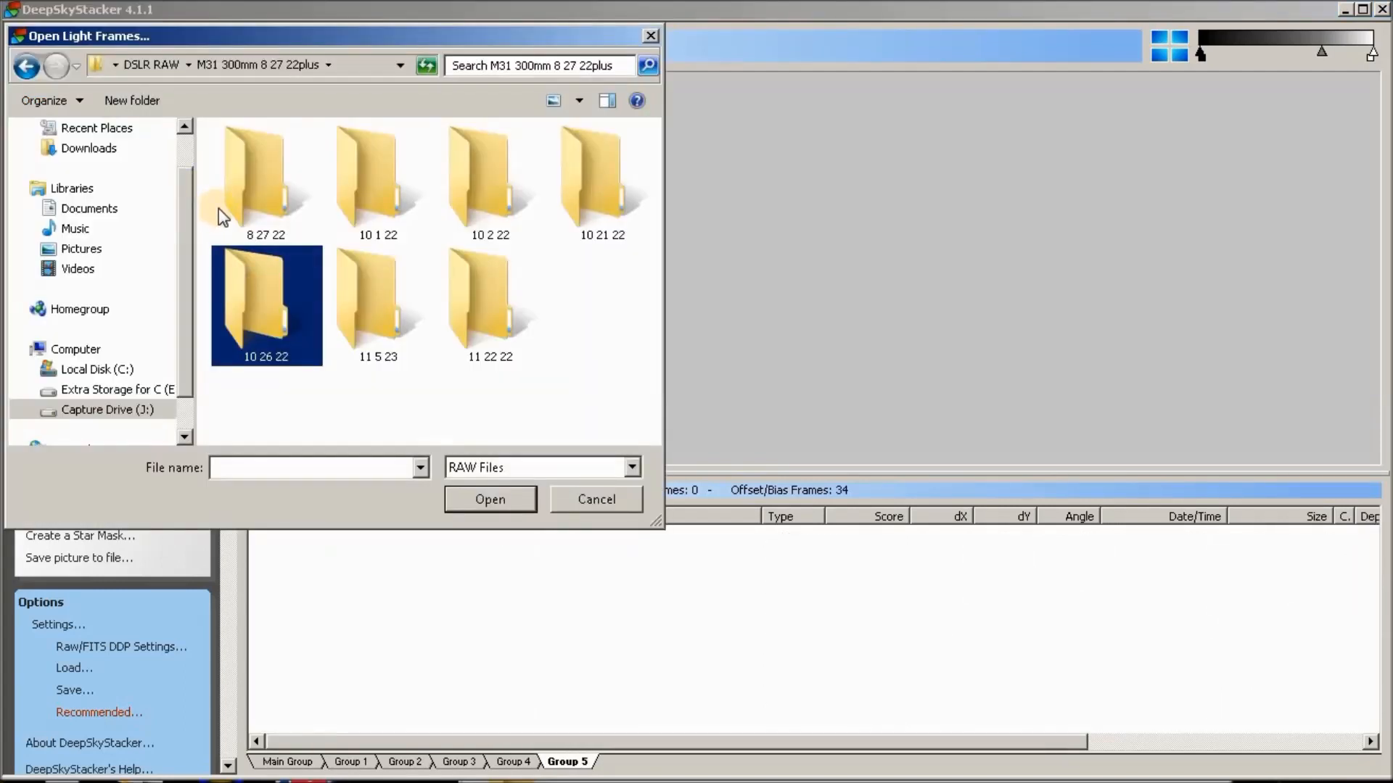
Step: Add all light frames from the 10 26 22 session's lights folder to Group 5
double_click(248, 314)
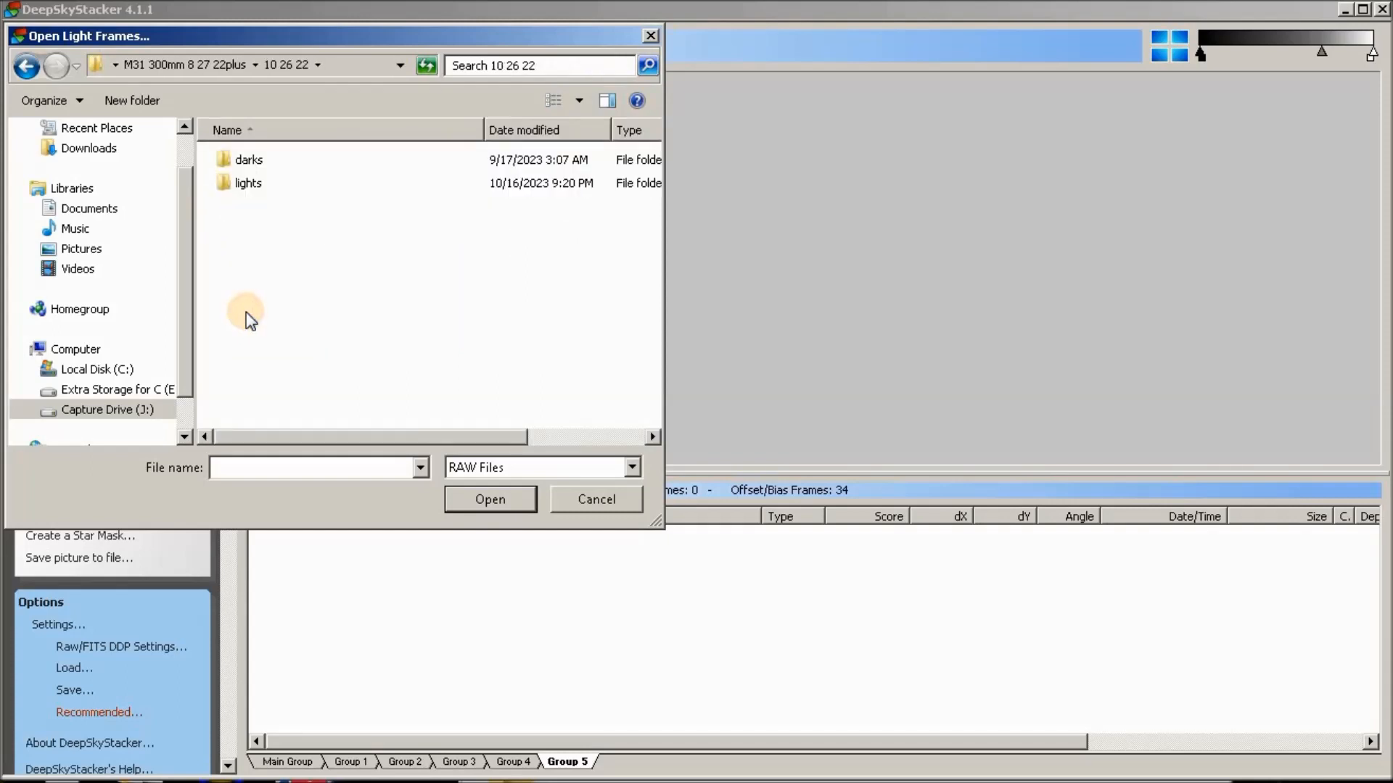
click(230, 191)
double_click(229, 190)
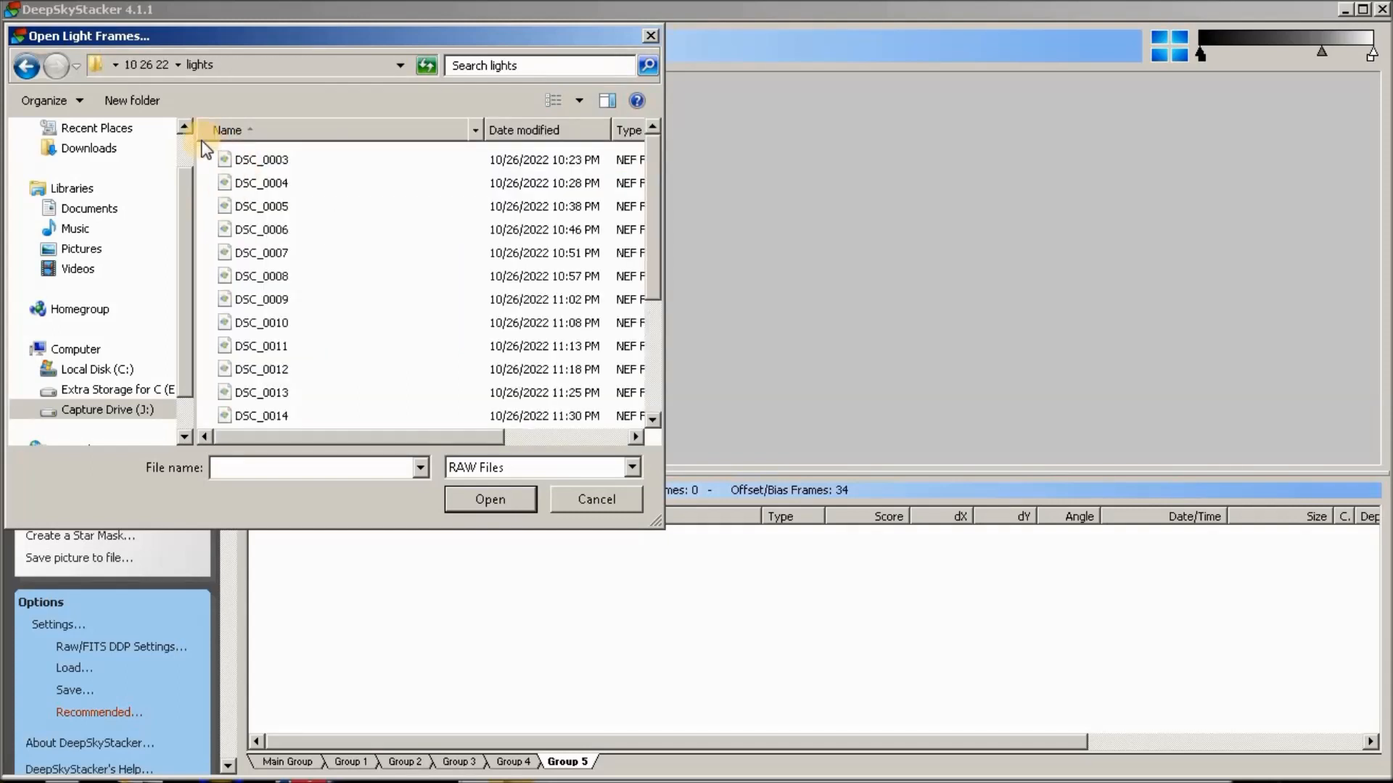
key(ctrl+a)
scroll(264, 461, down, 3)
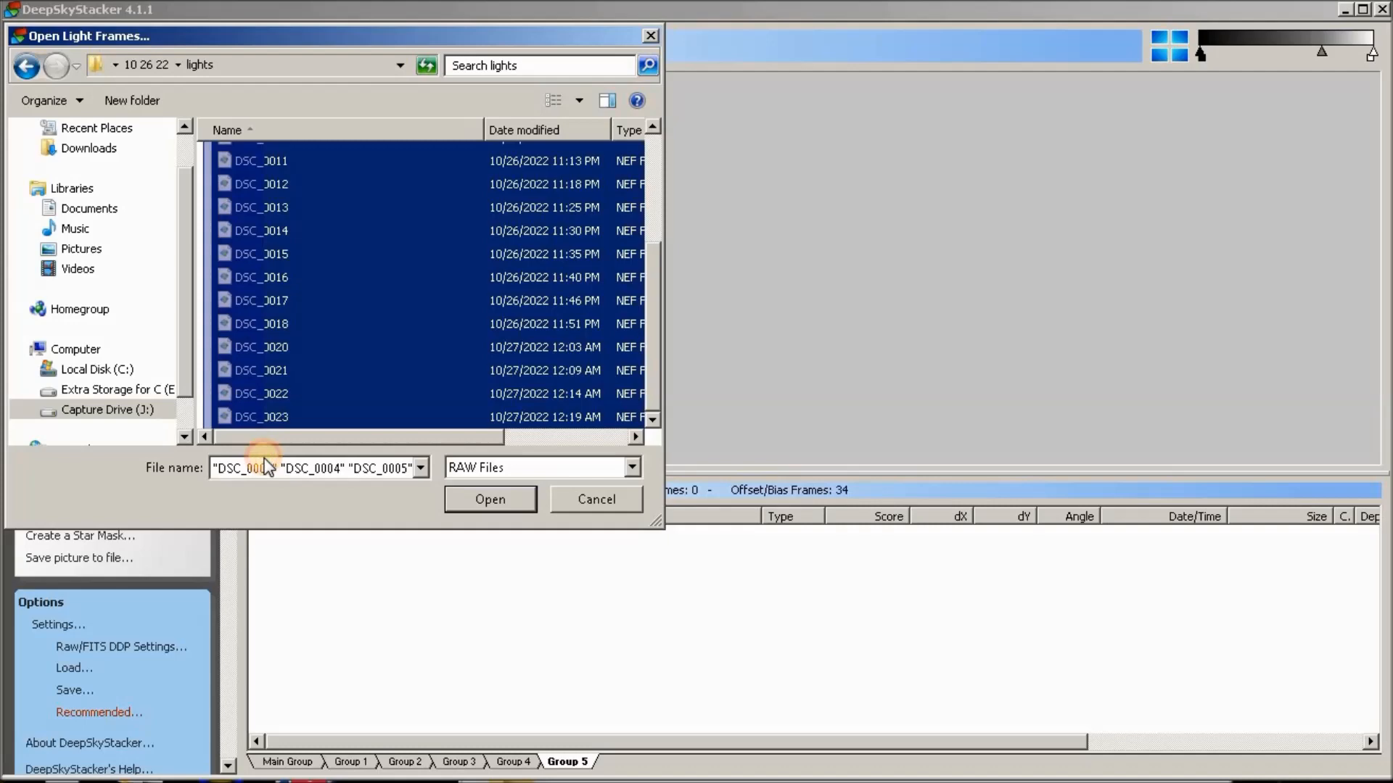
click(498, 499)
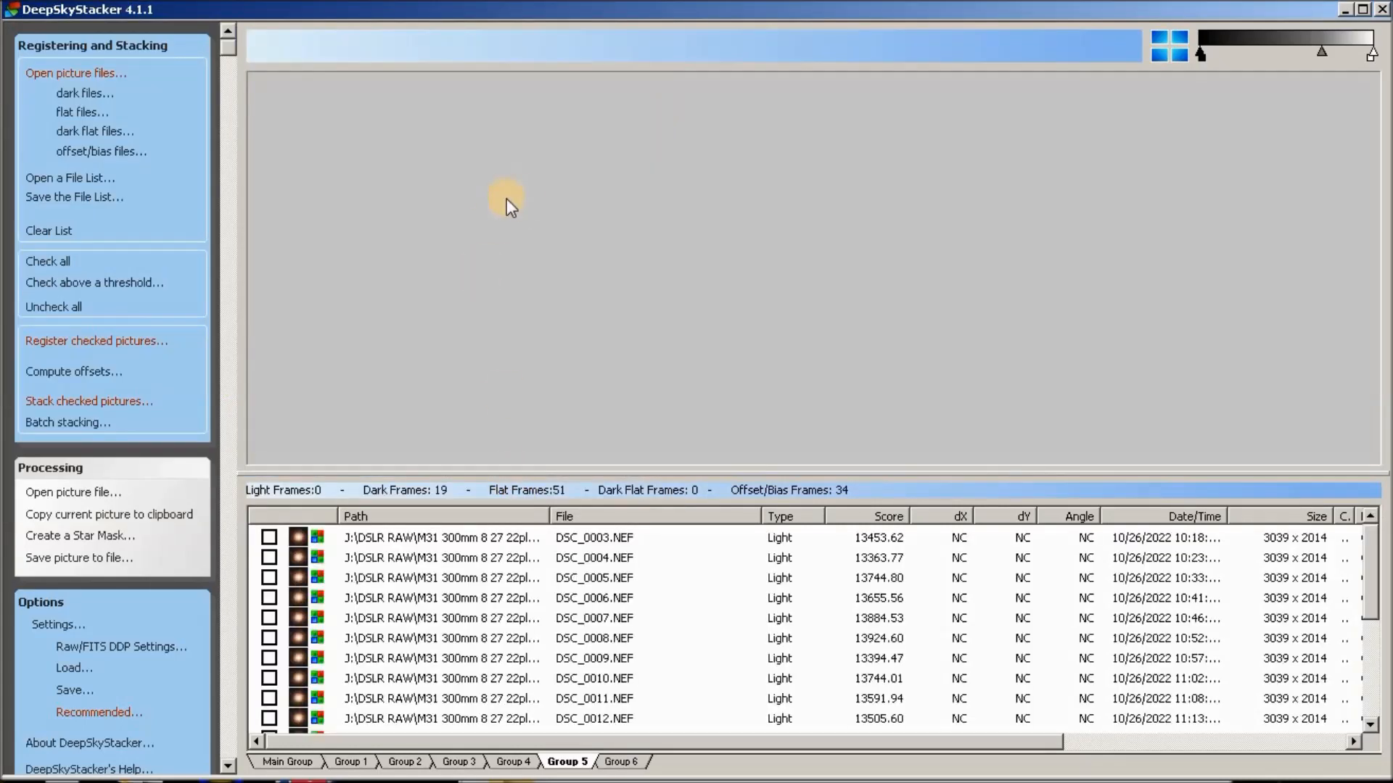
Step: Add dark frames DSC_0002, DSC_0019, DSC_0020 and DSC_0024 from the 10 26 22 session's darks folder to Group 5
click(75, 91)
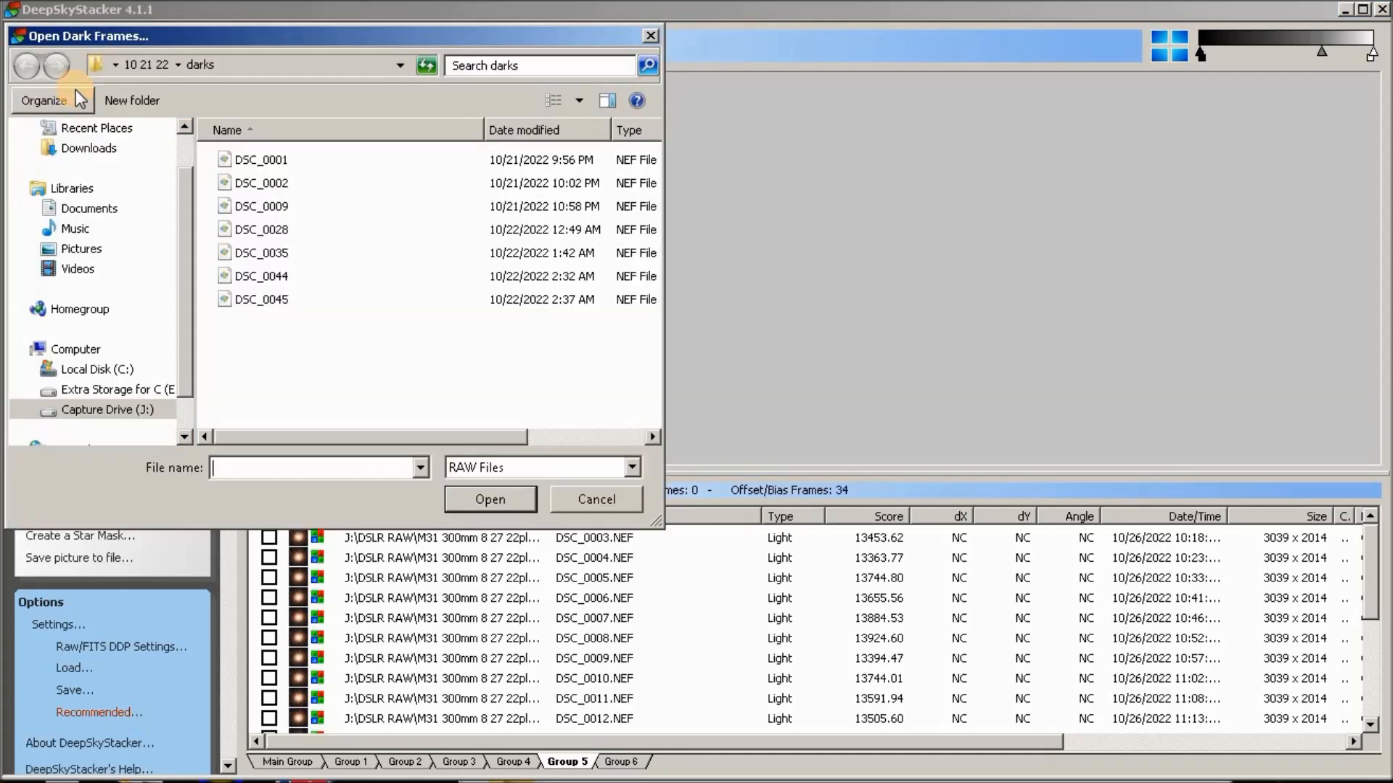
click(116, 63)
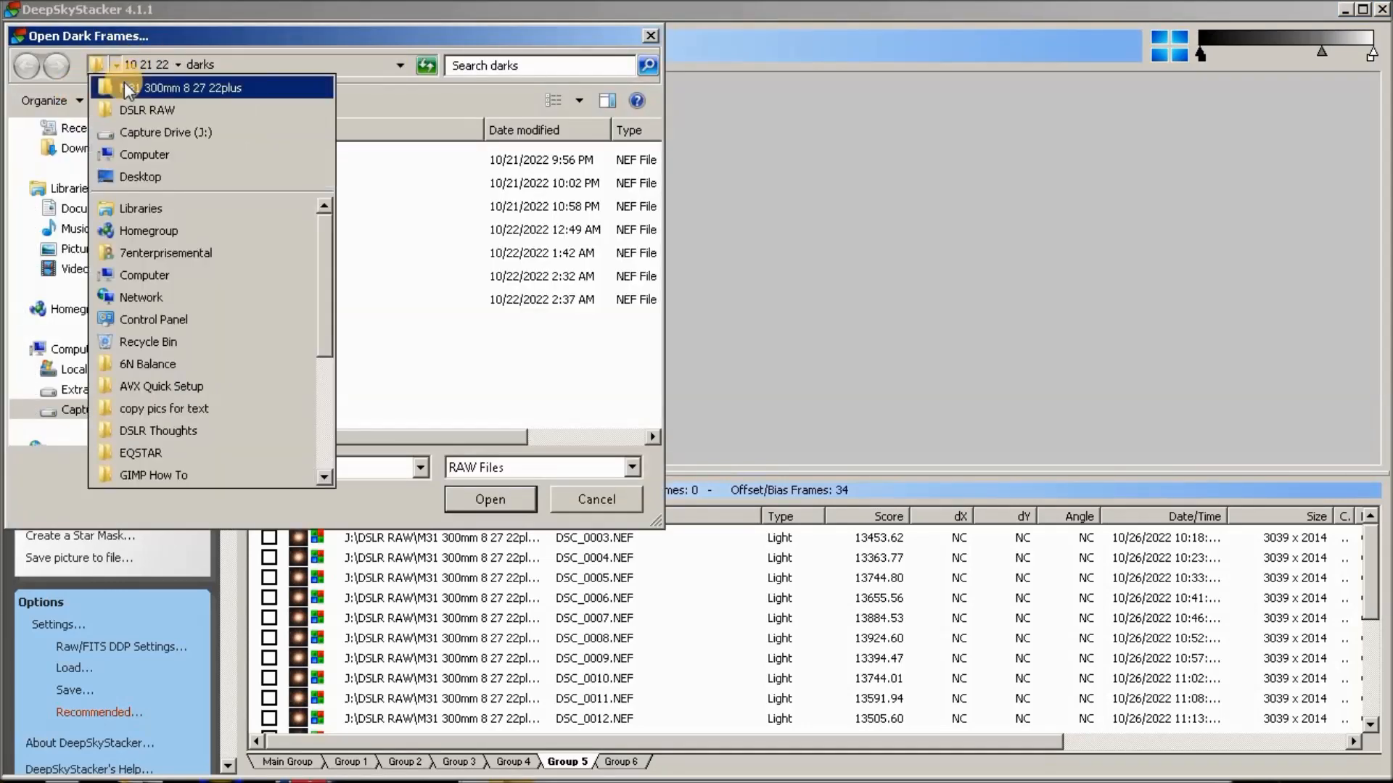
click(124, 84)
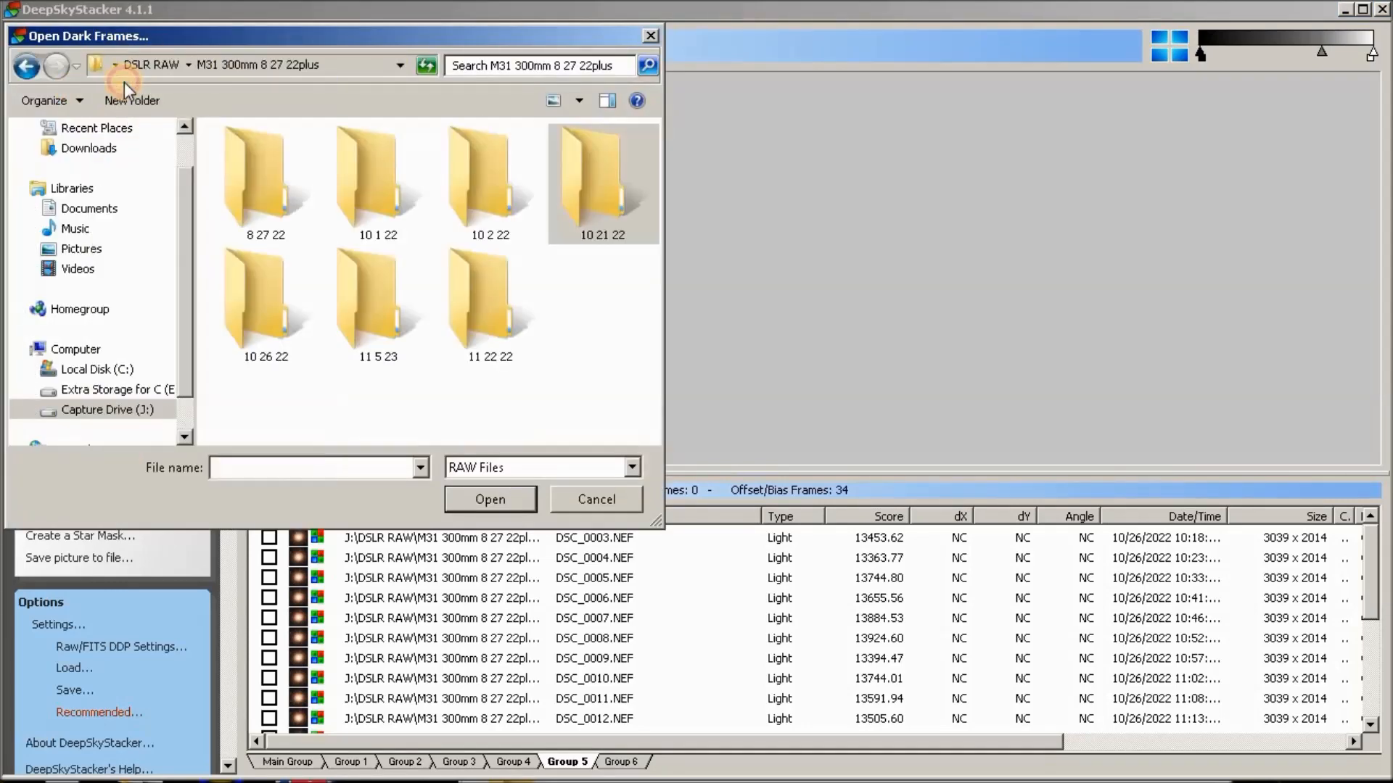
double_click(250, 301)
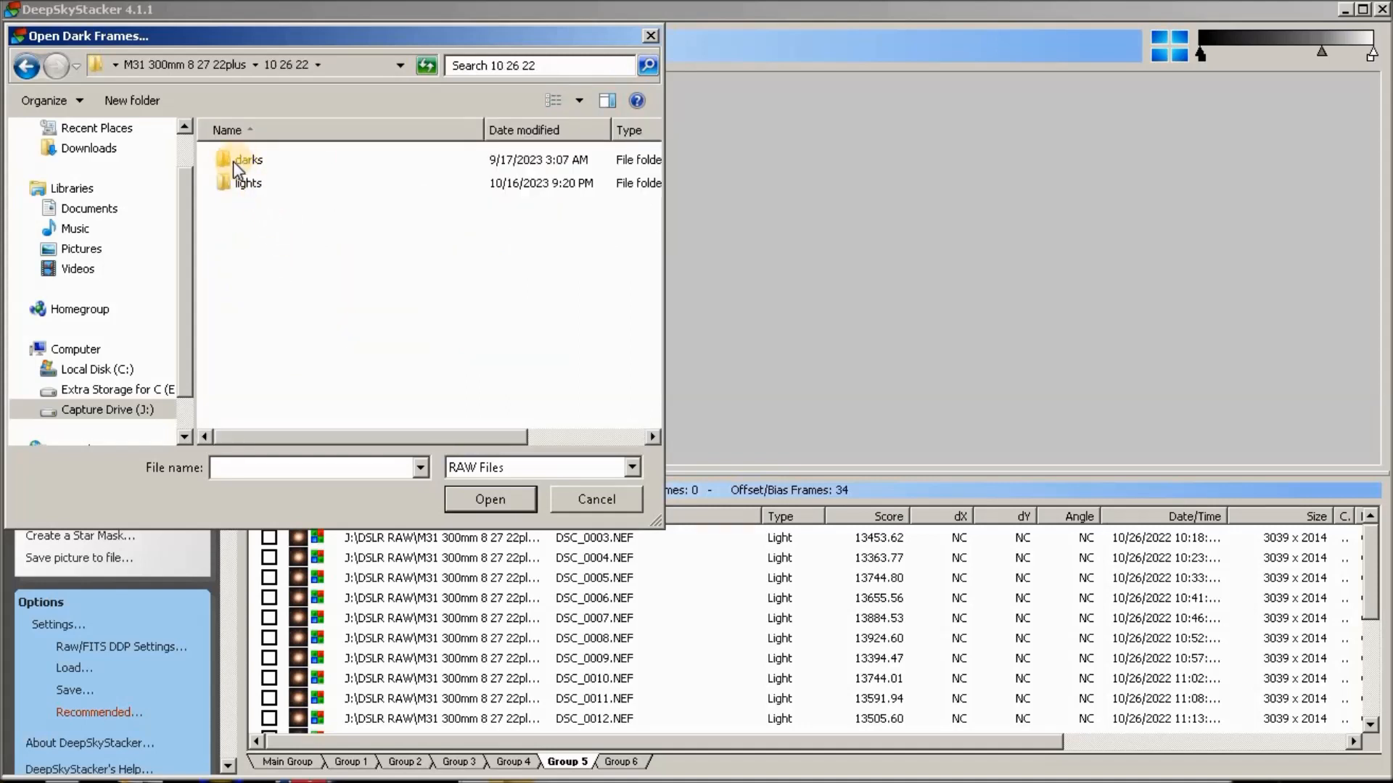
double_click(234, 162)
drag(228, 249, 256, 161)
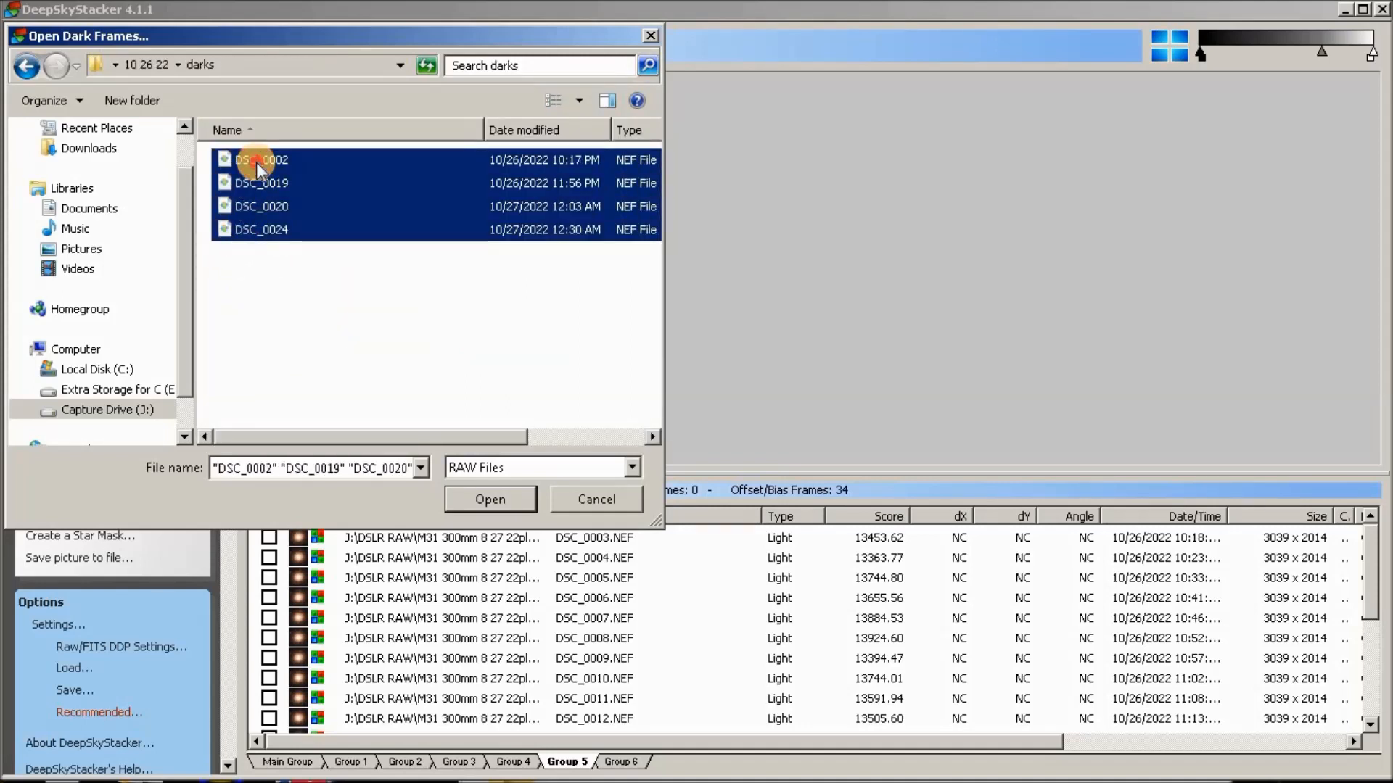
click(513, 496)
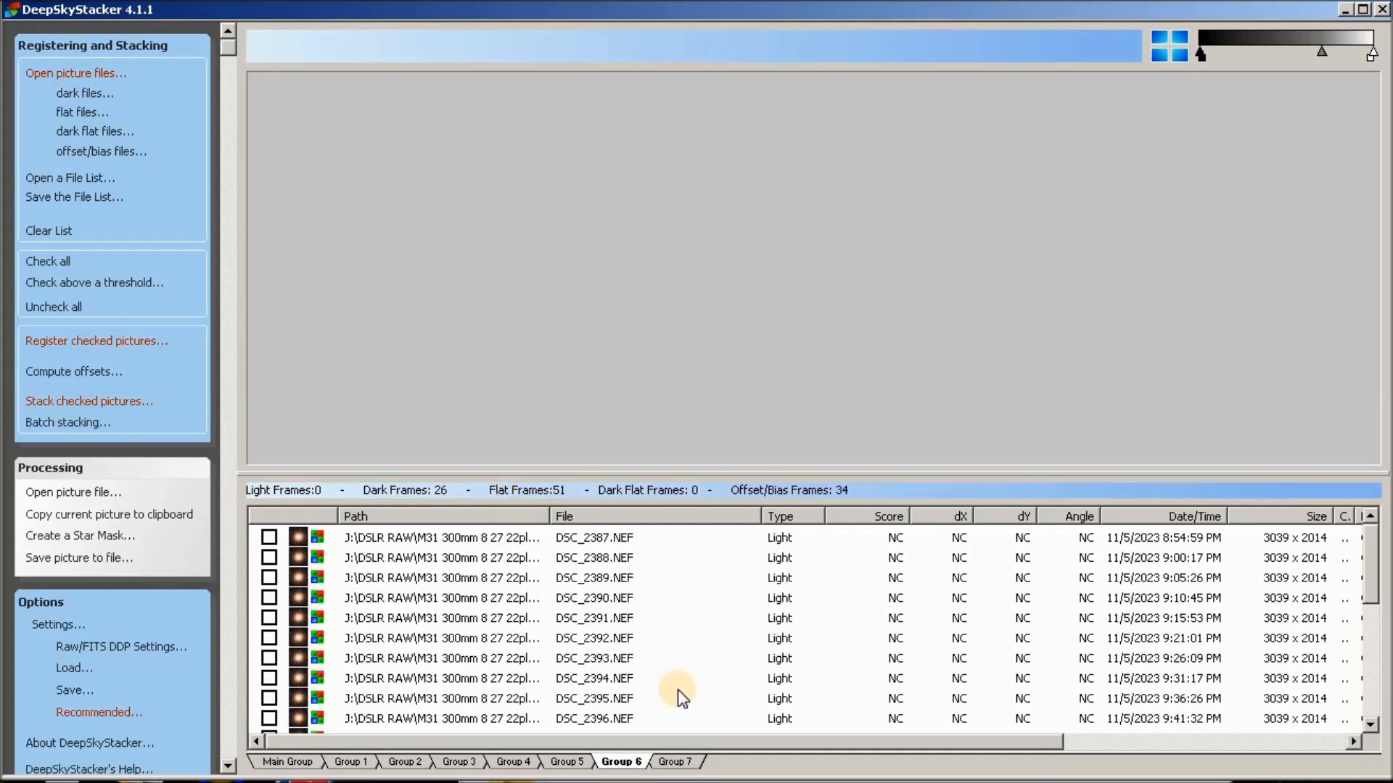
Step: Switch to Group 7 and open the light frame file selection for it
click(680, 763)
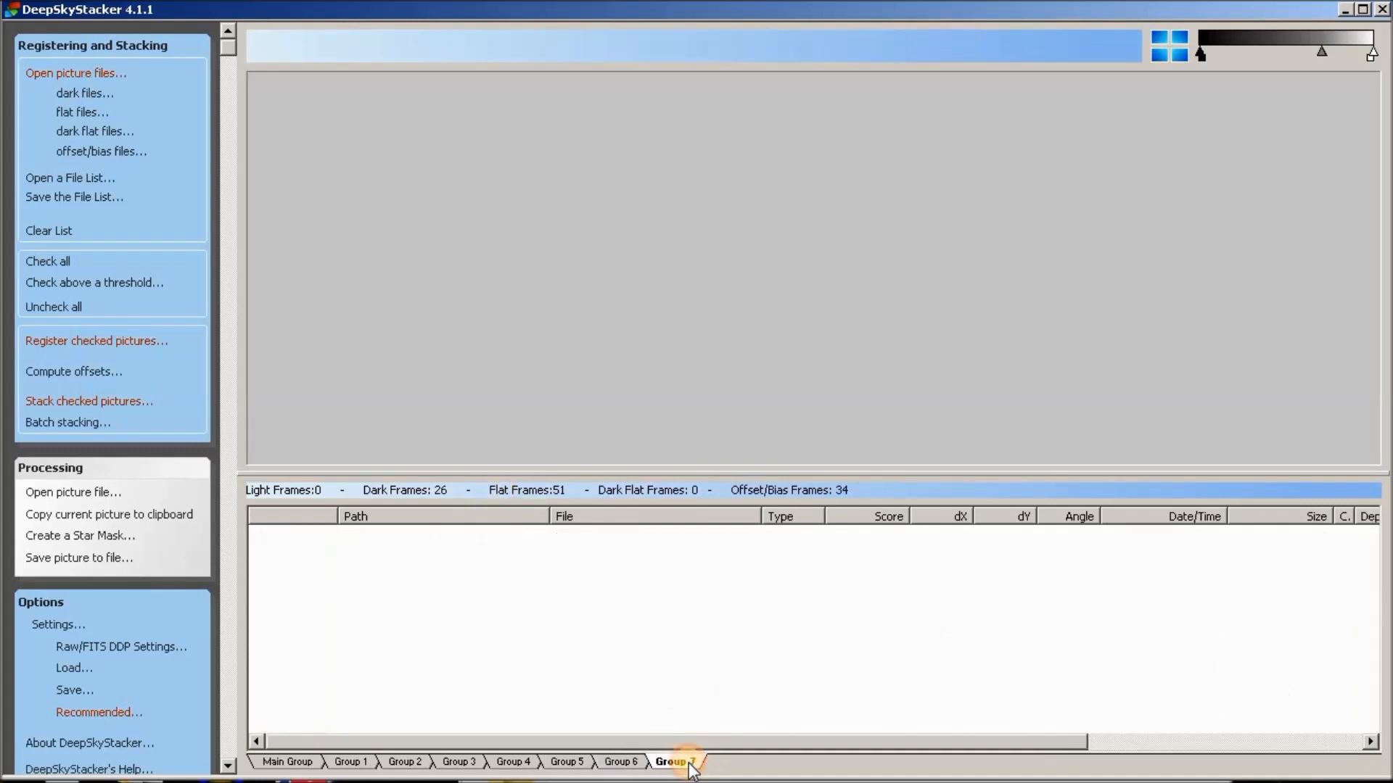
click(75, 73)
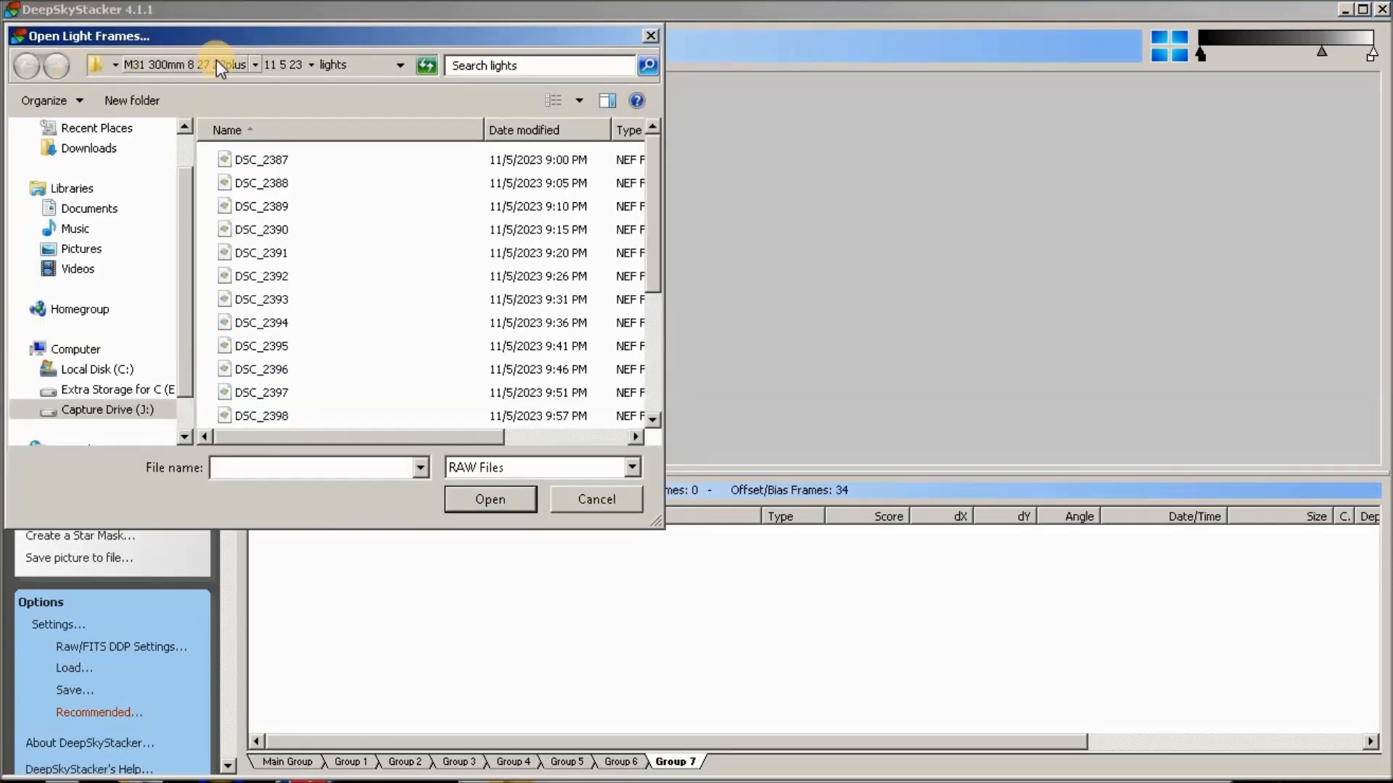
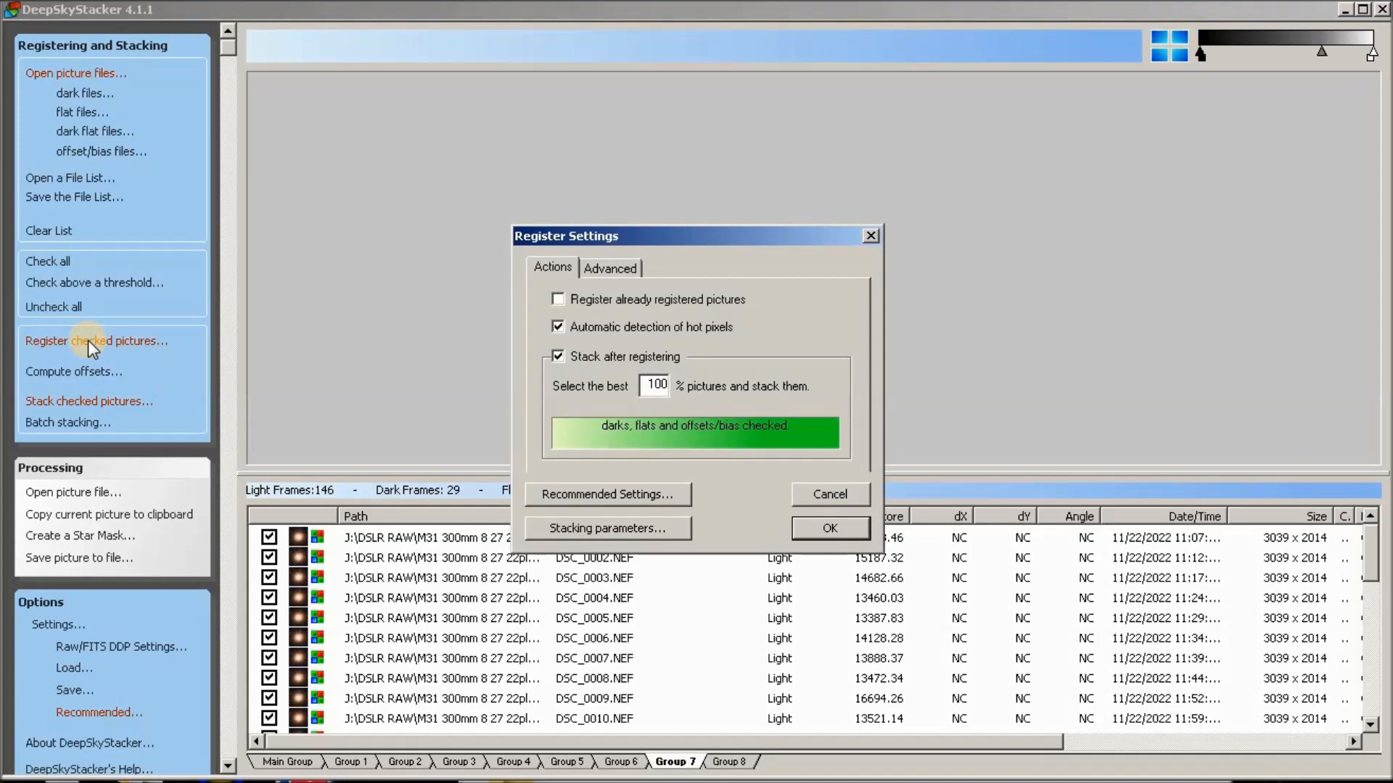
Step: Cancel the register settings and preview light frame DSC_0001 of the 11 22 22 session with brightened midtones
click(841, 495)
click(498, 538)
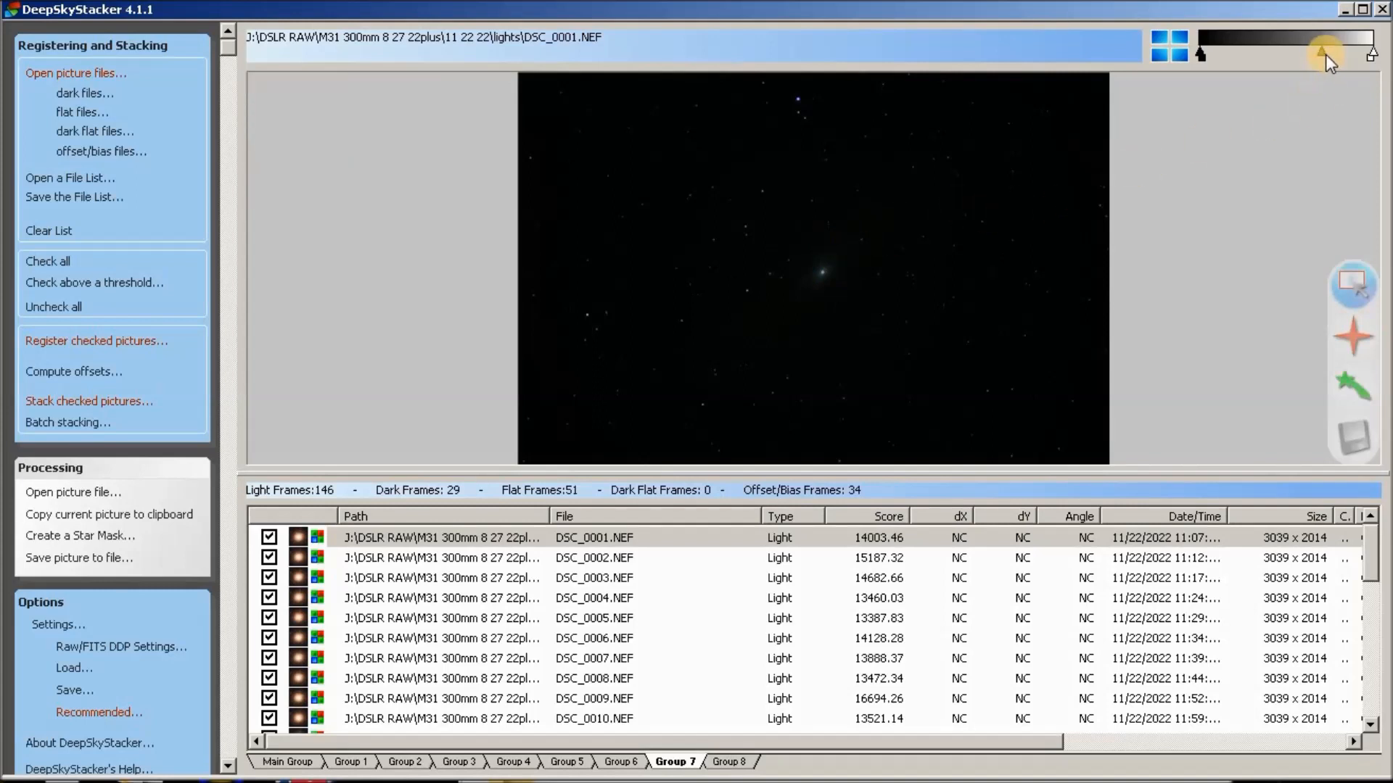
drag(1308, 54, 1252, 53)
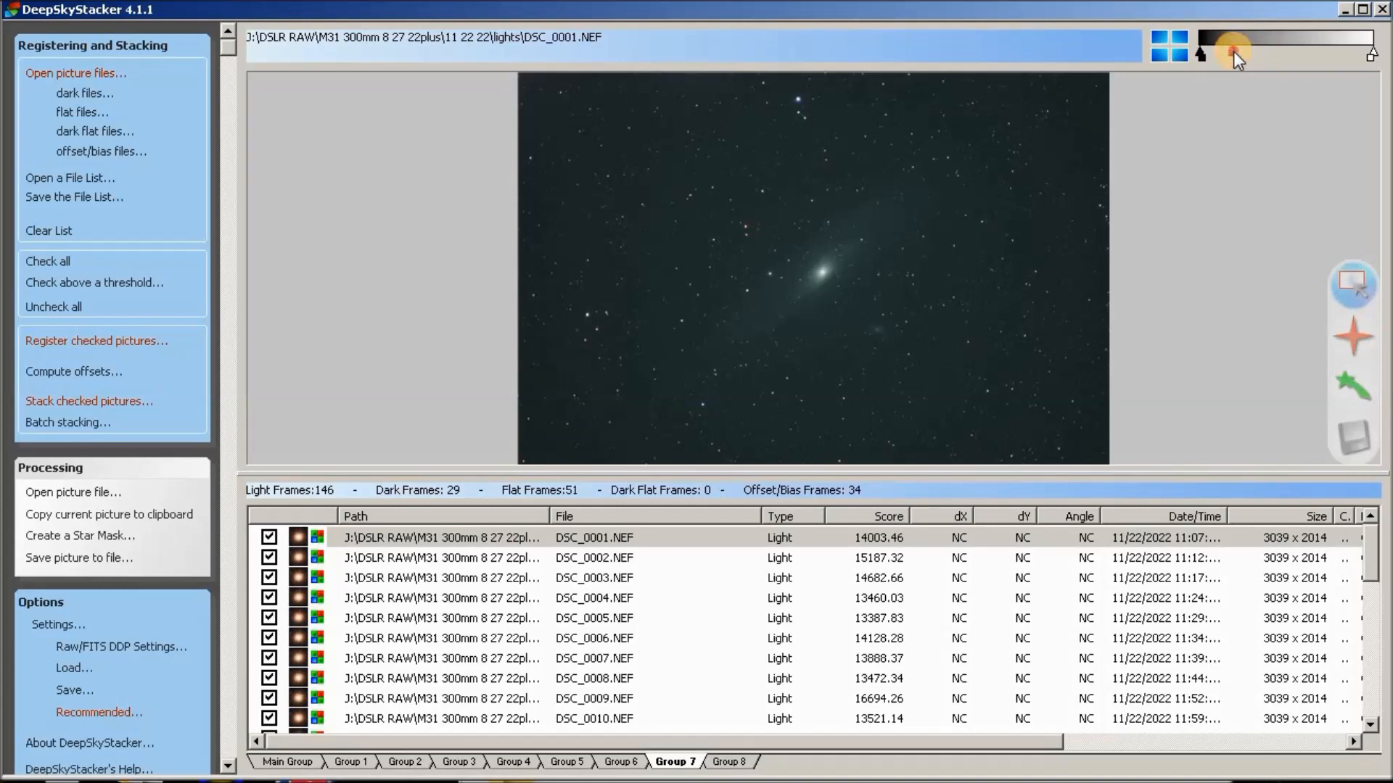
drag(1230, 52, 1231, 52)
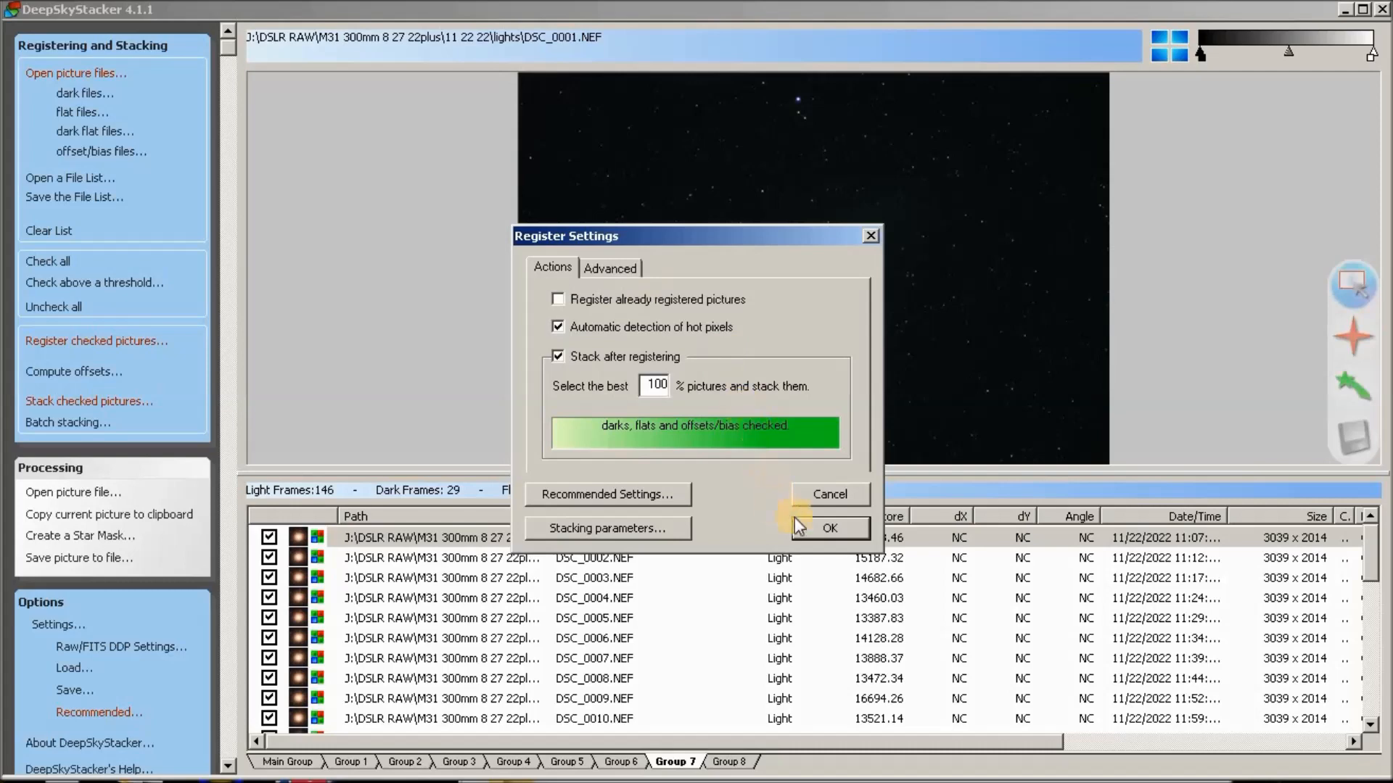
Step: Accept the register settings for stacking the best 100% of pictures, review the stacking steps and start stacking
click(832, 531)
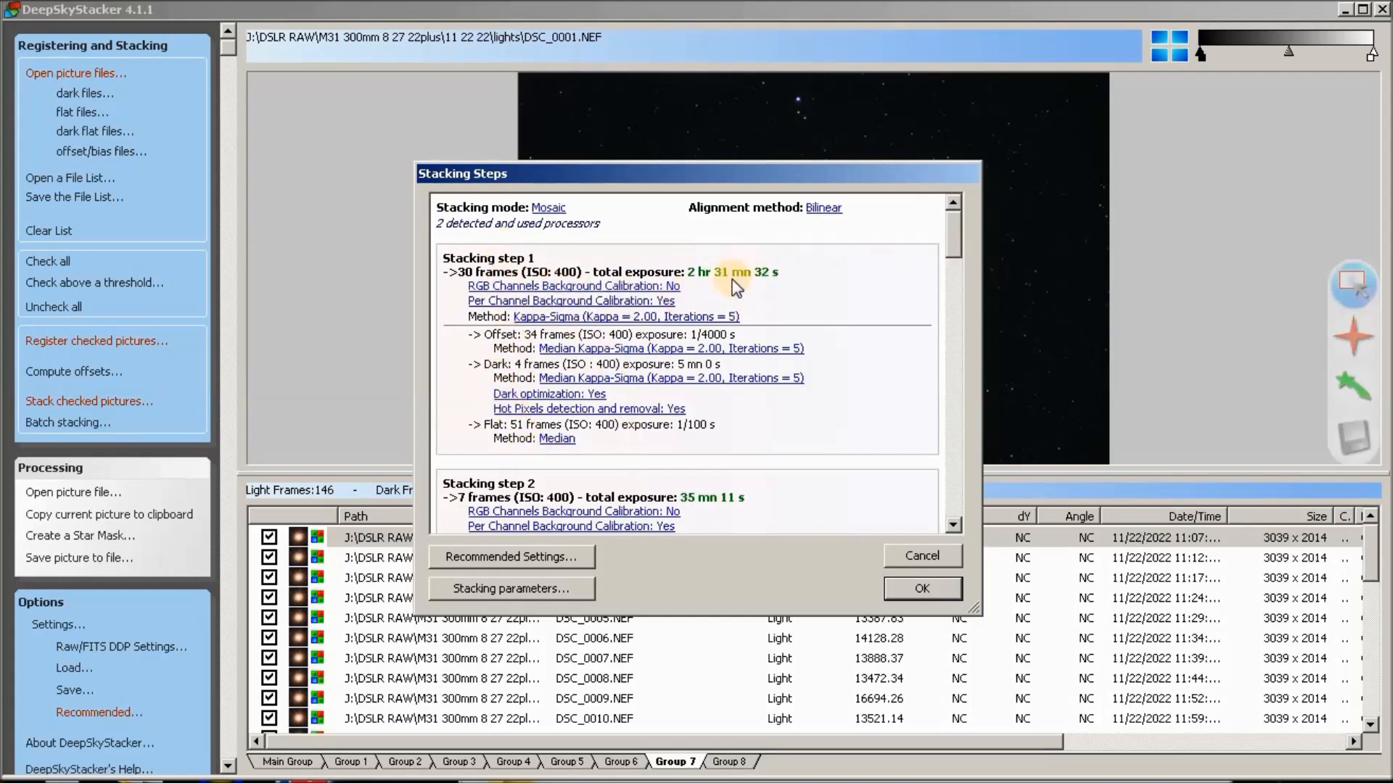
scroll(960, 251, down, 5)
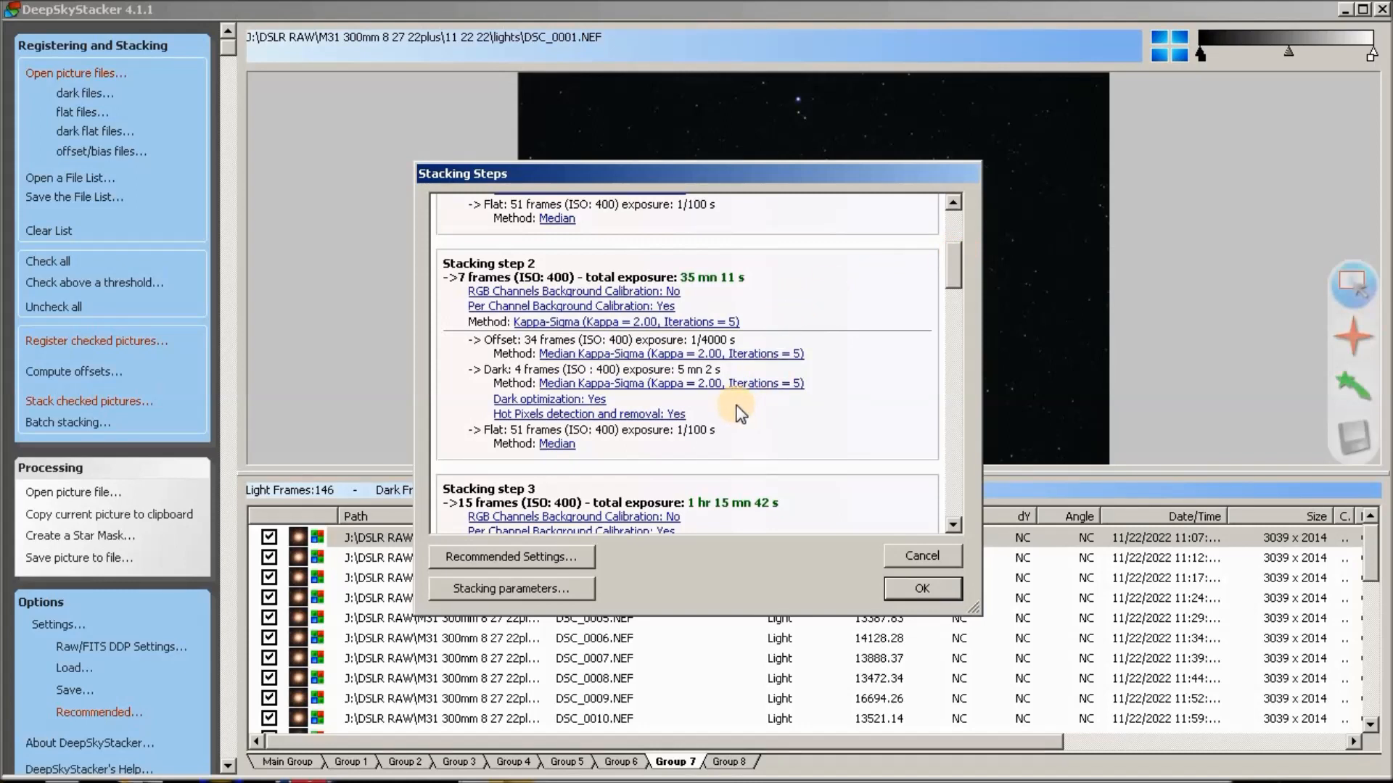
drag(955, 247, 844, 412)
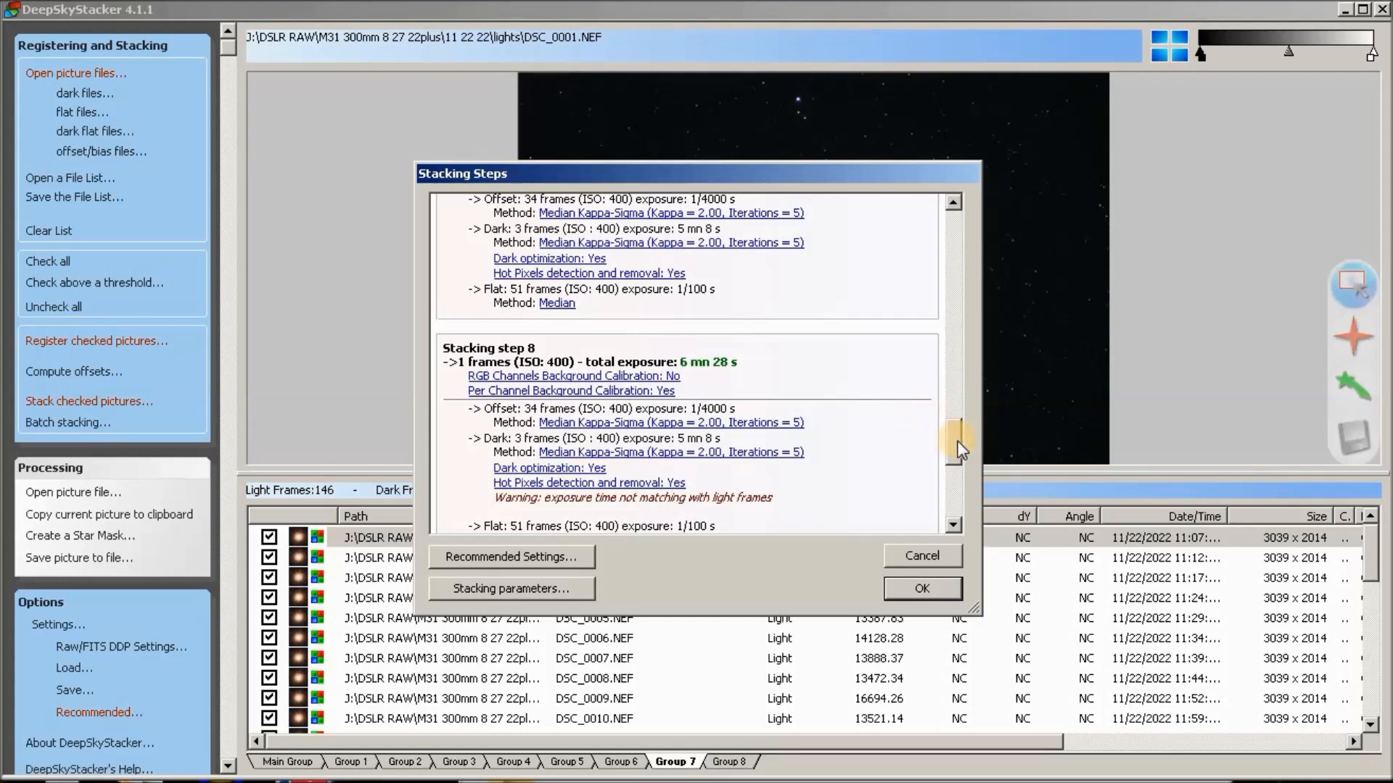
drag(961, 448, 968, 471)
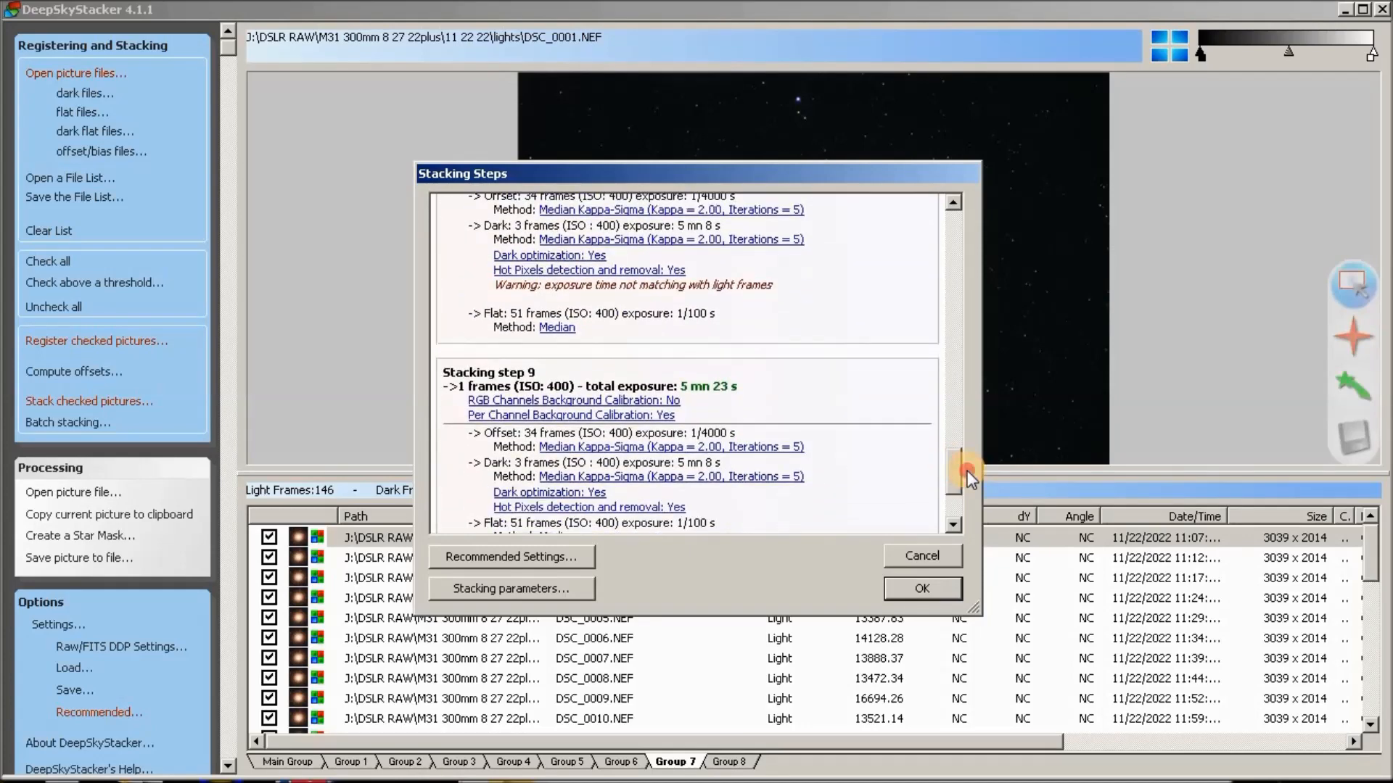
drag(968, 471, 956, 493)
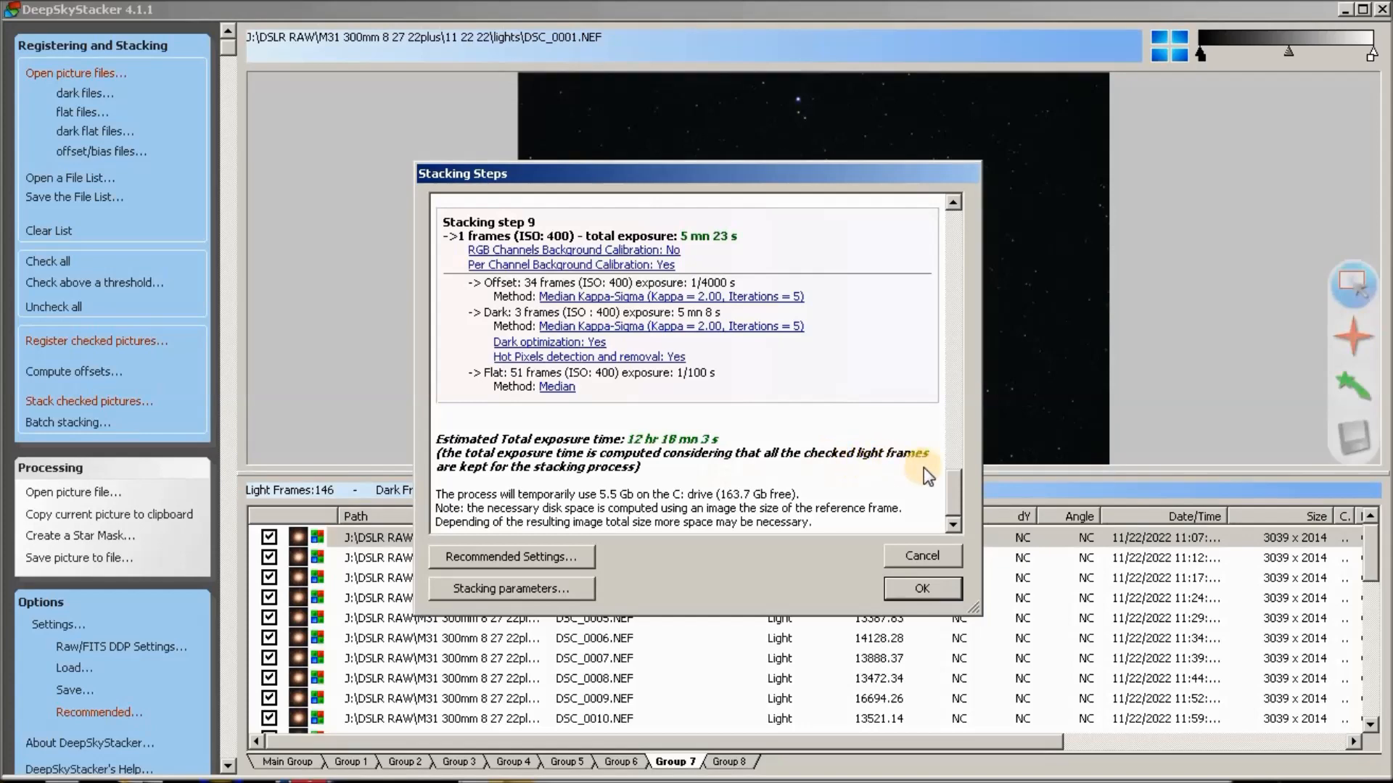
drag(956, 494, 945, 380)
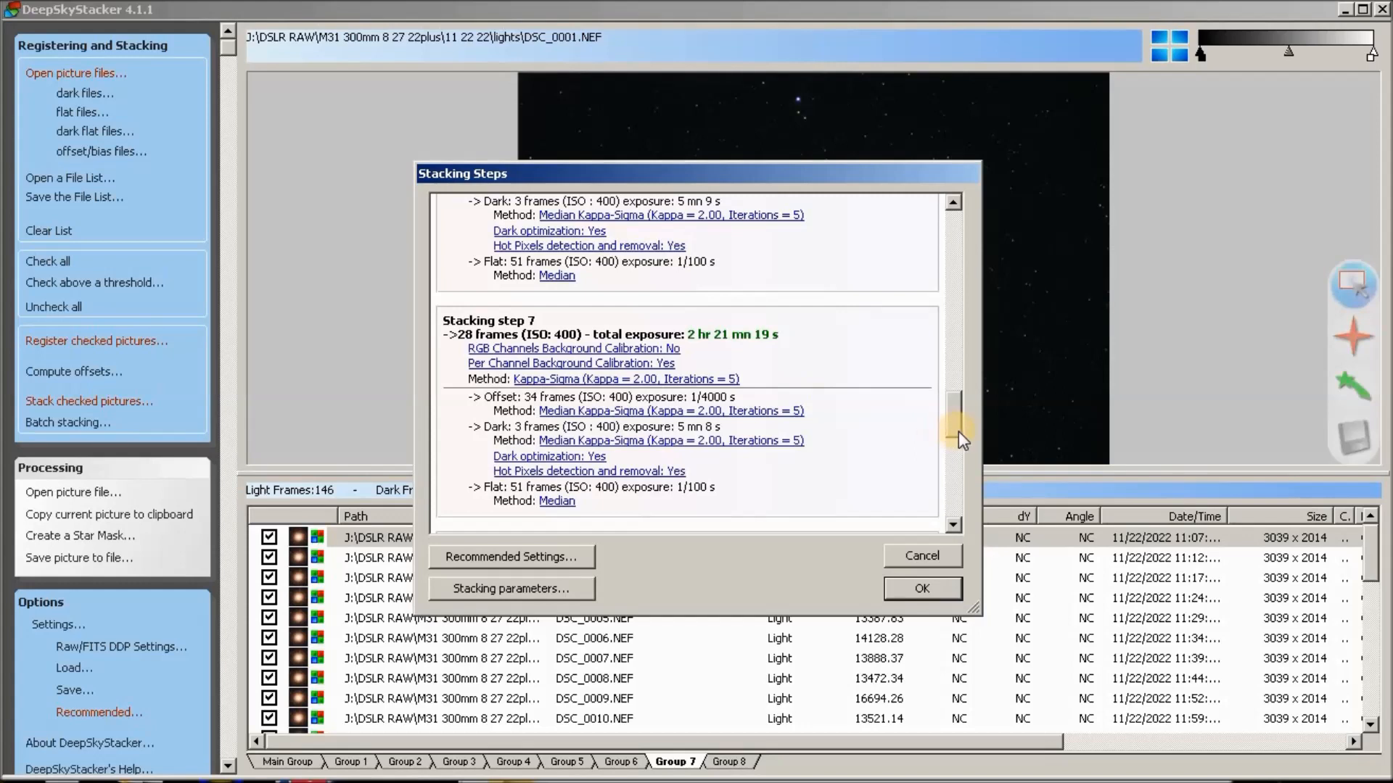
drag(955, 420, 956, 404)
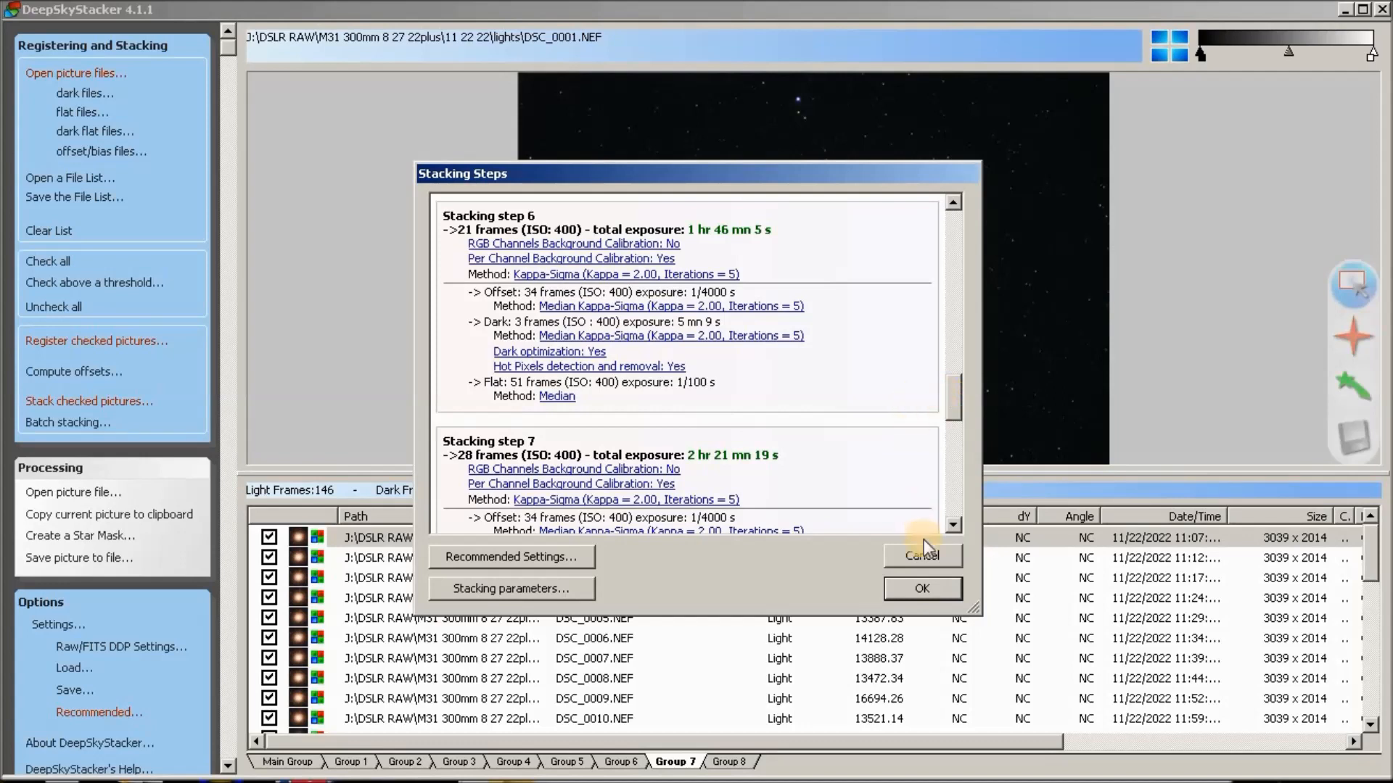
click(934, 592)
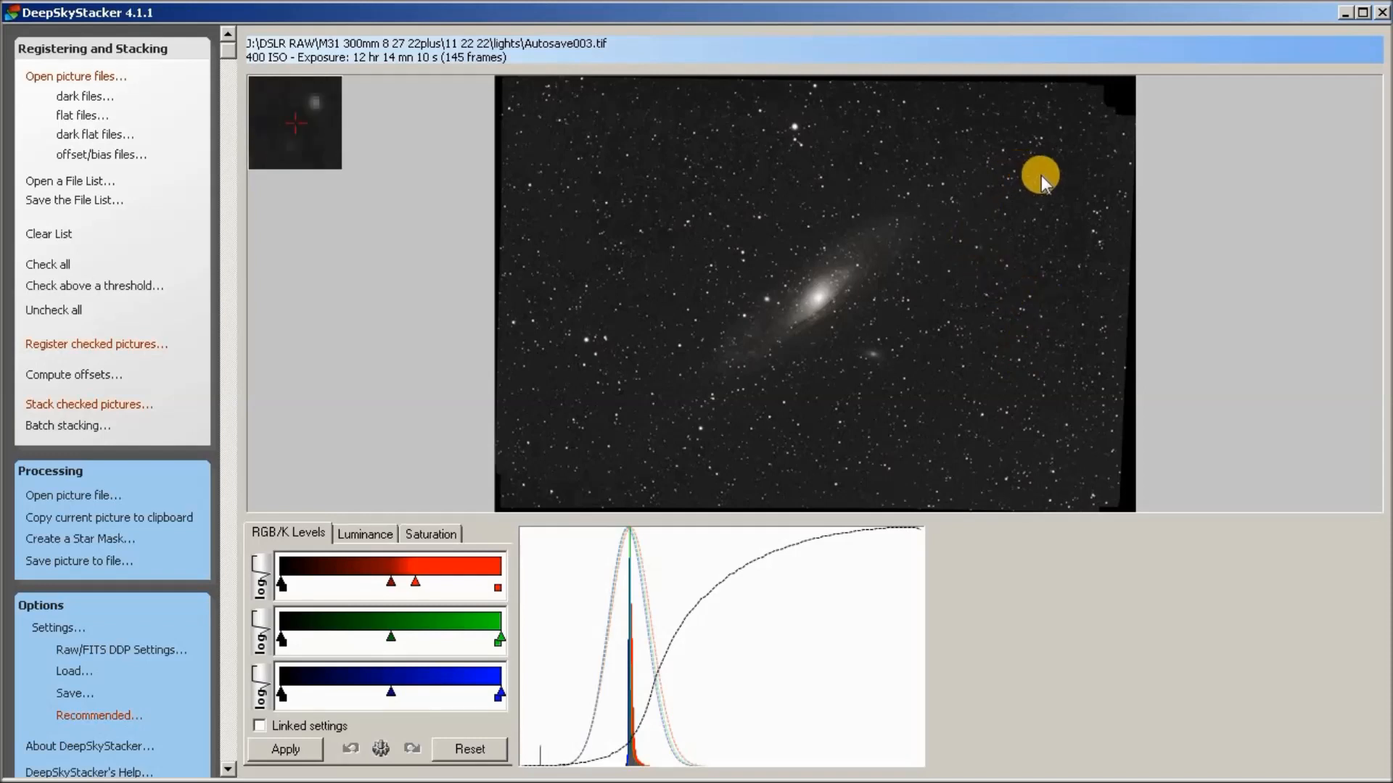
Step: Examine the stacked M31 image and its outer border up close, and return to the full view
scroll(1062, 339, up, 1)
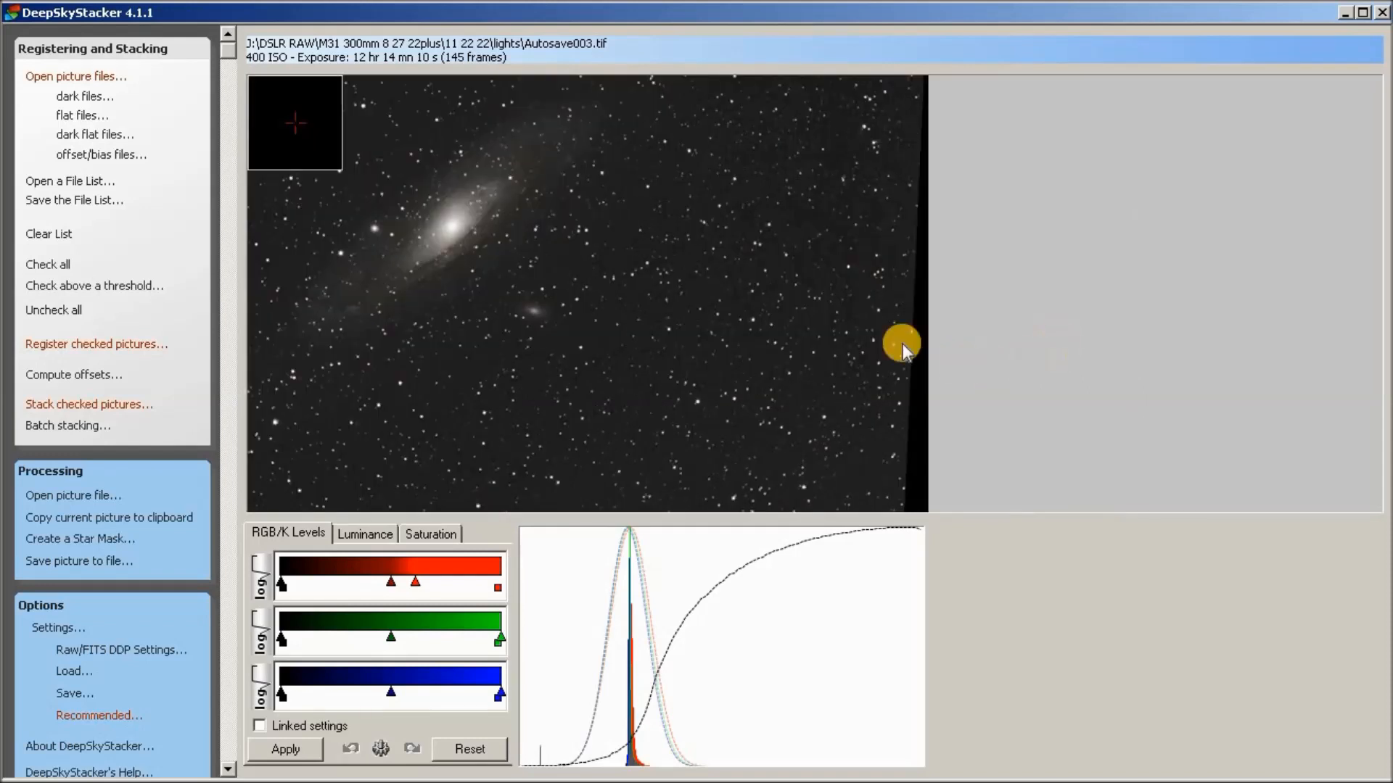
scroll(590, 272, up, 1)
mouse_move(1144, 351)
mouse_down()
mouse_move(1008, 290)
mouse_move(1134, 361)
mouse_up()
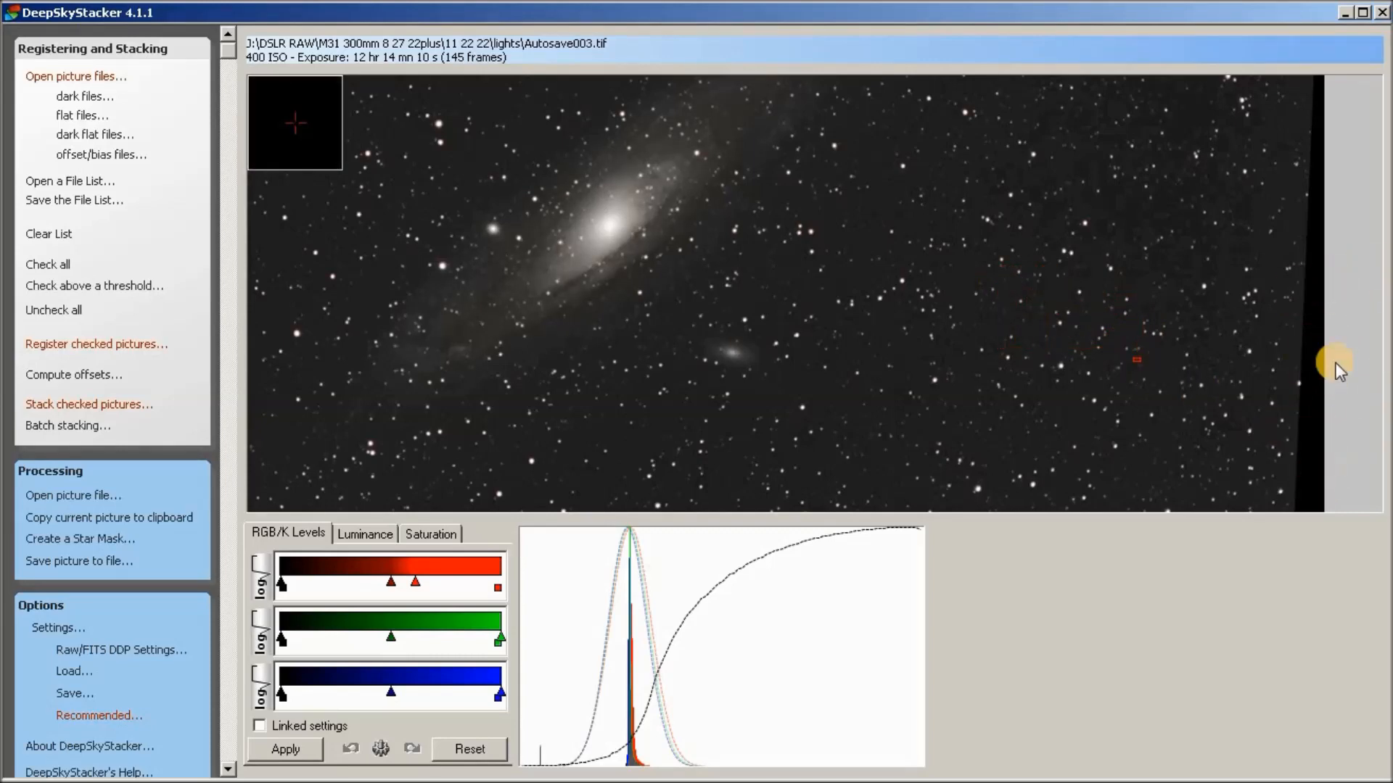
scroll(863, 302, down, 3)
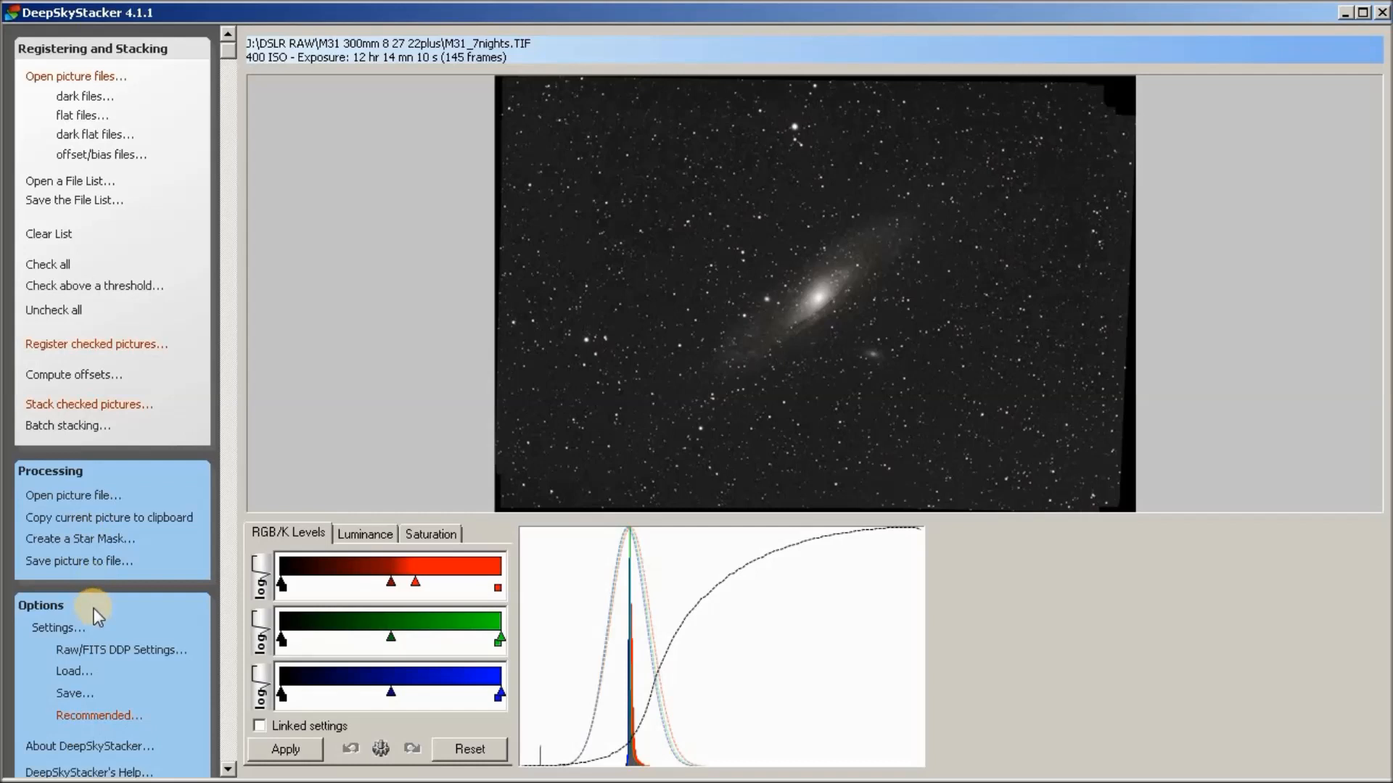
Step: Compare the Standard and Intersection result modes in the stacking settings and reselect Mosaic Mode
click(58, 629)
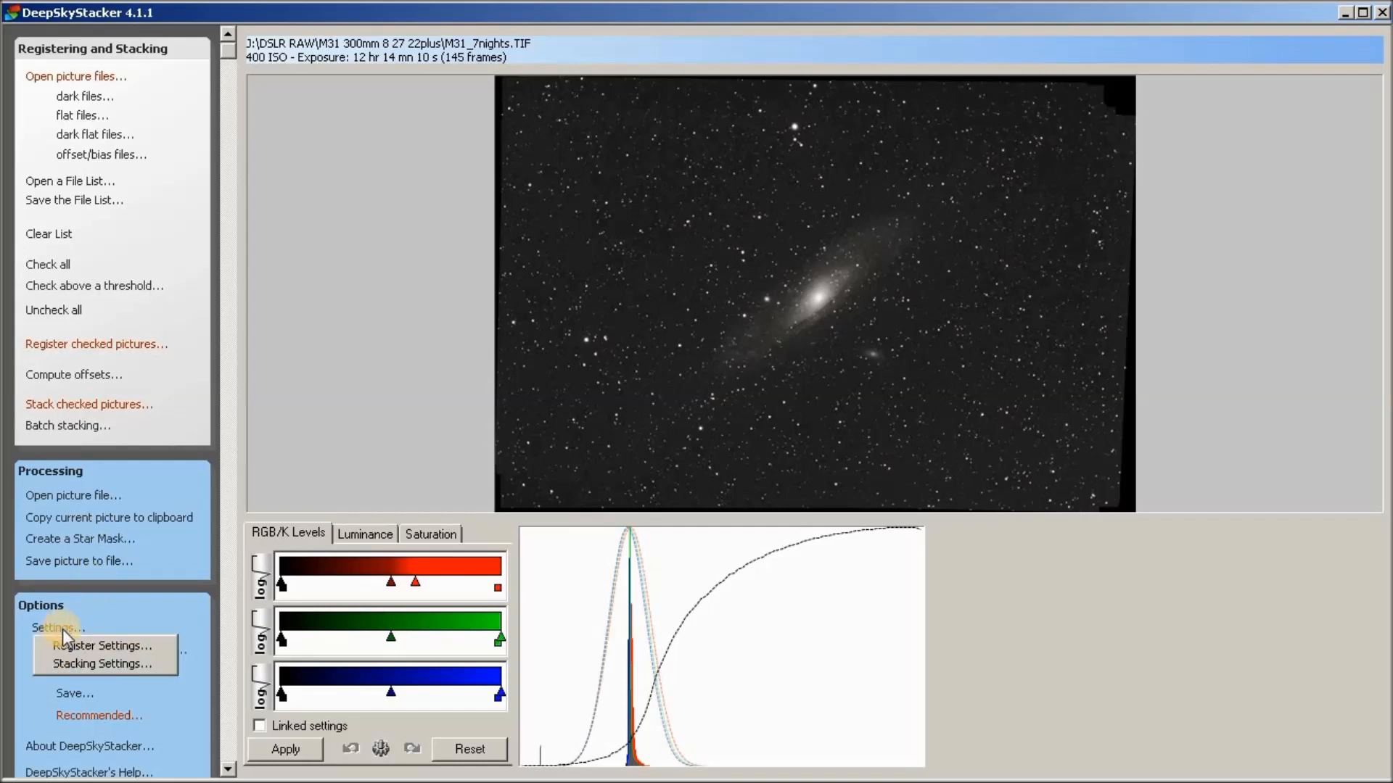
click(93, 664)
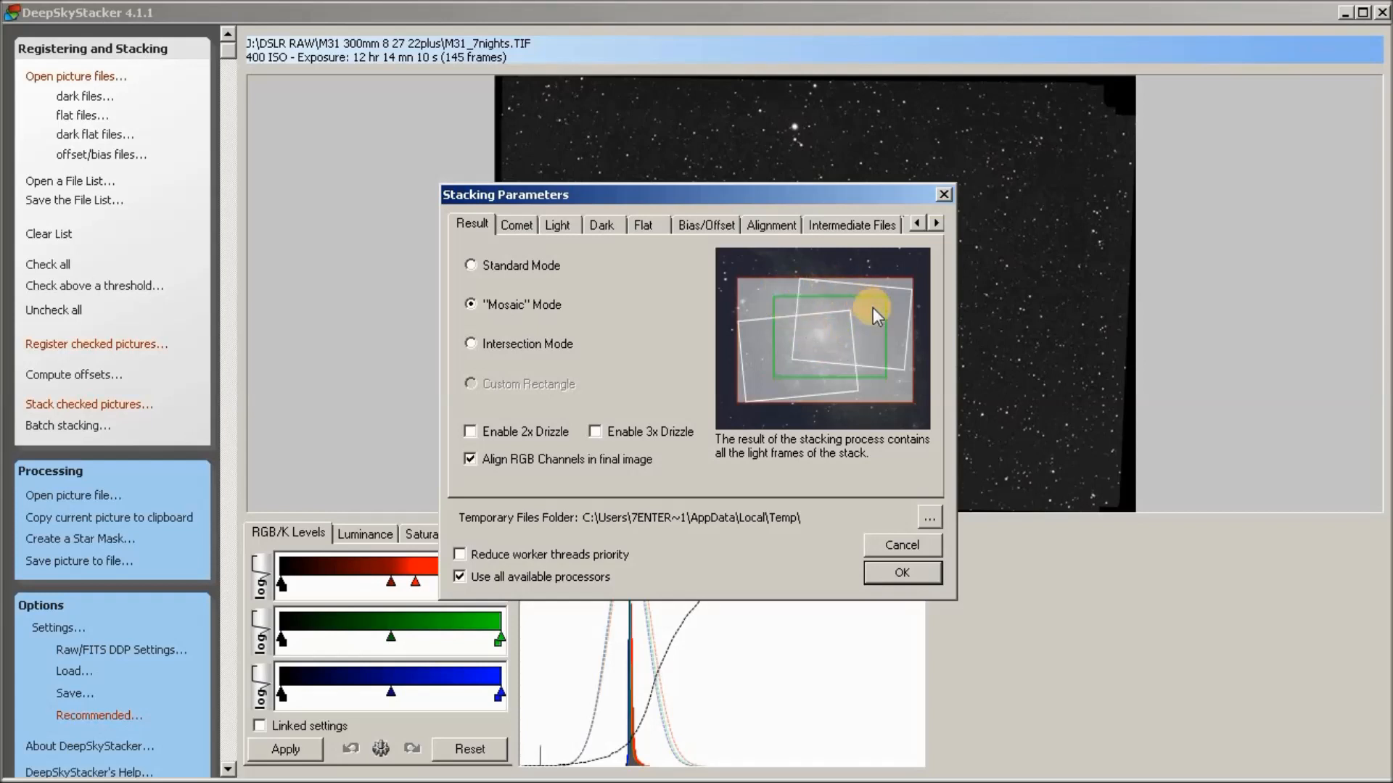
click(470, 266)
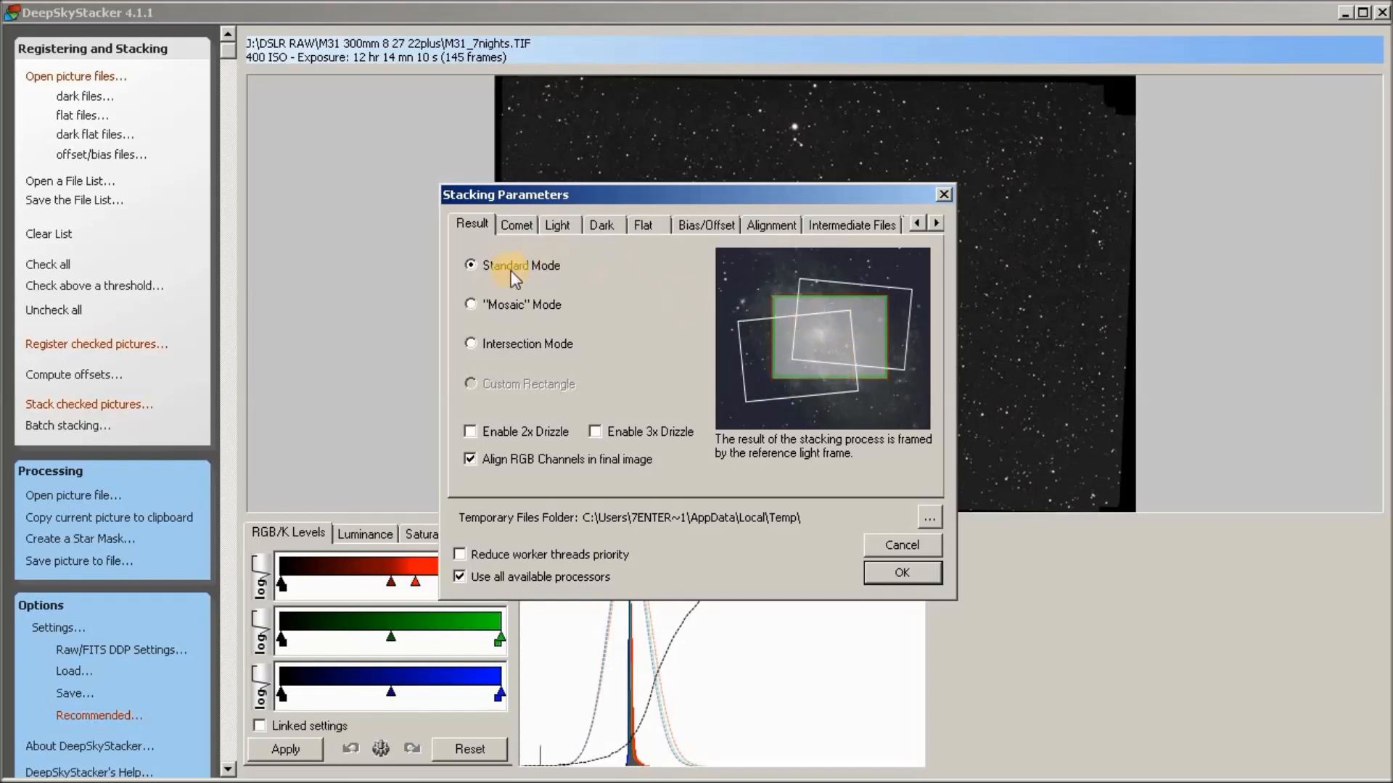
click(471, 344)
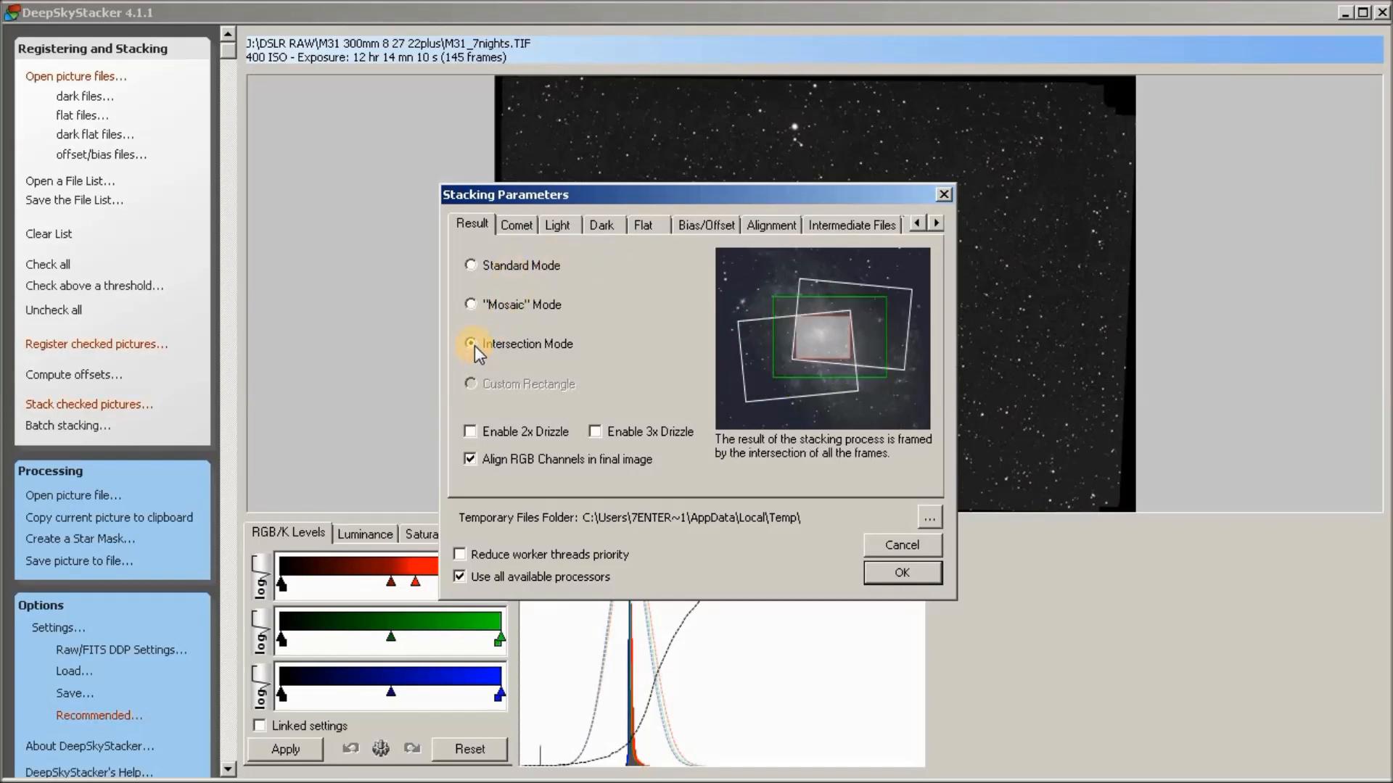
click(471, 305)
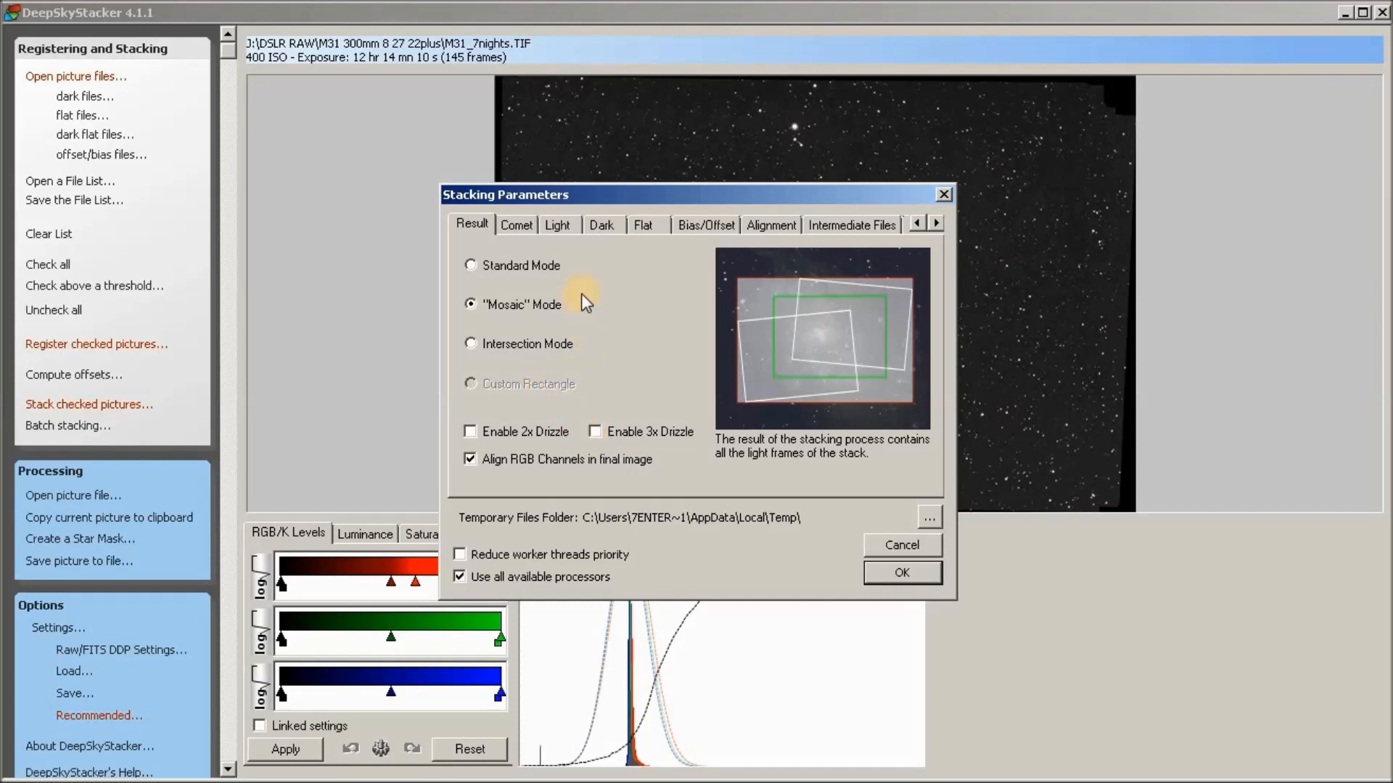
Step: Compare the Comet Stacking and Stars + Comet Stacking modes in the stacking settings, and close the settings without applying changes
click(514, 224)
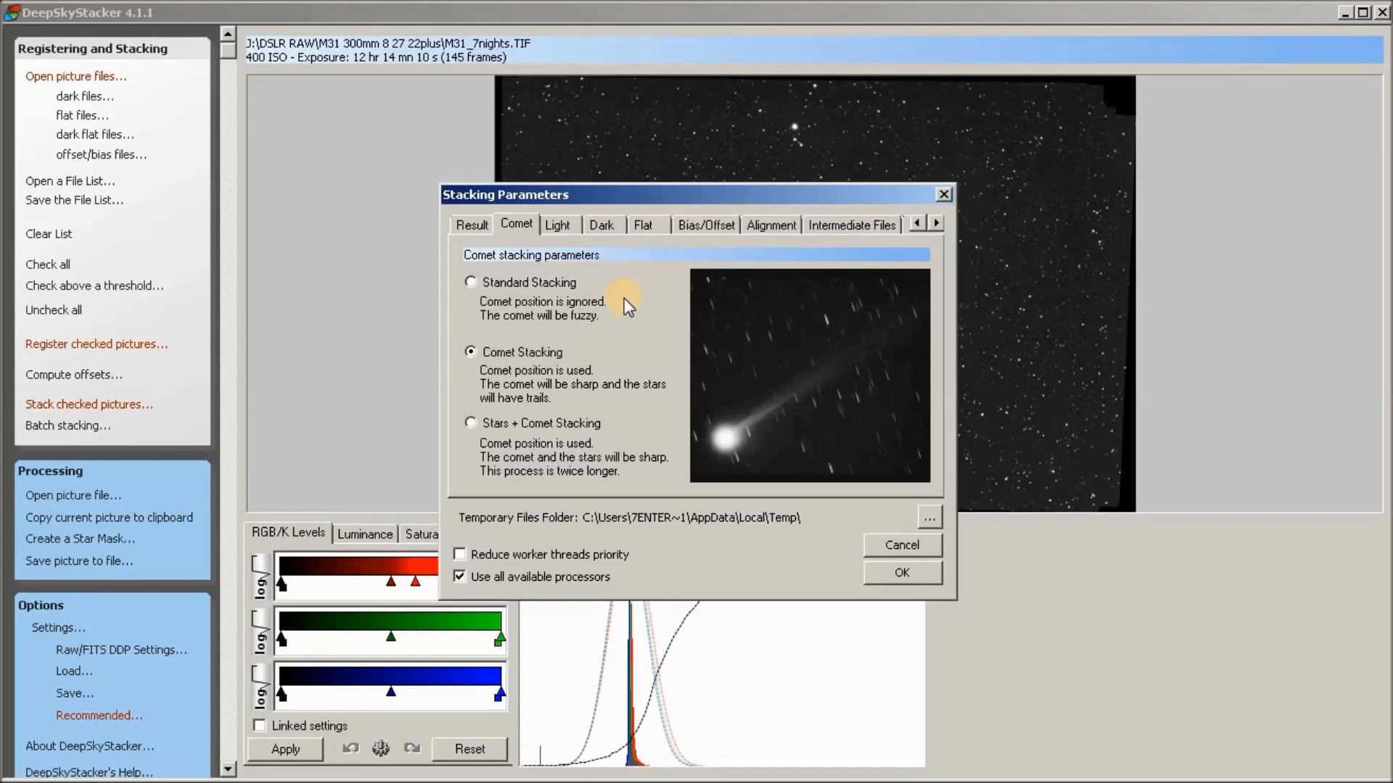
click(539, 456)
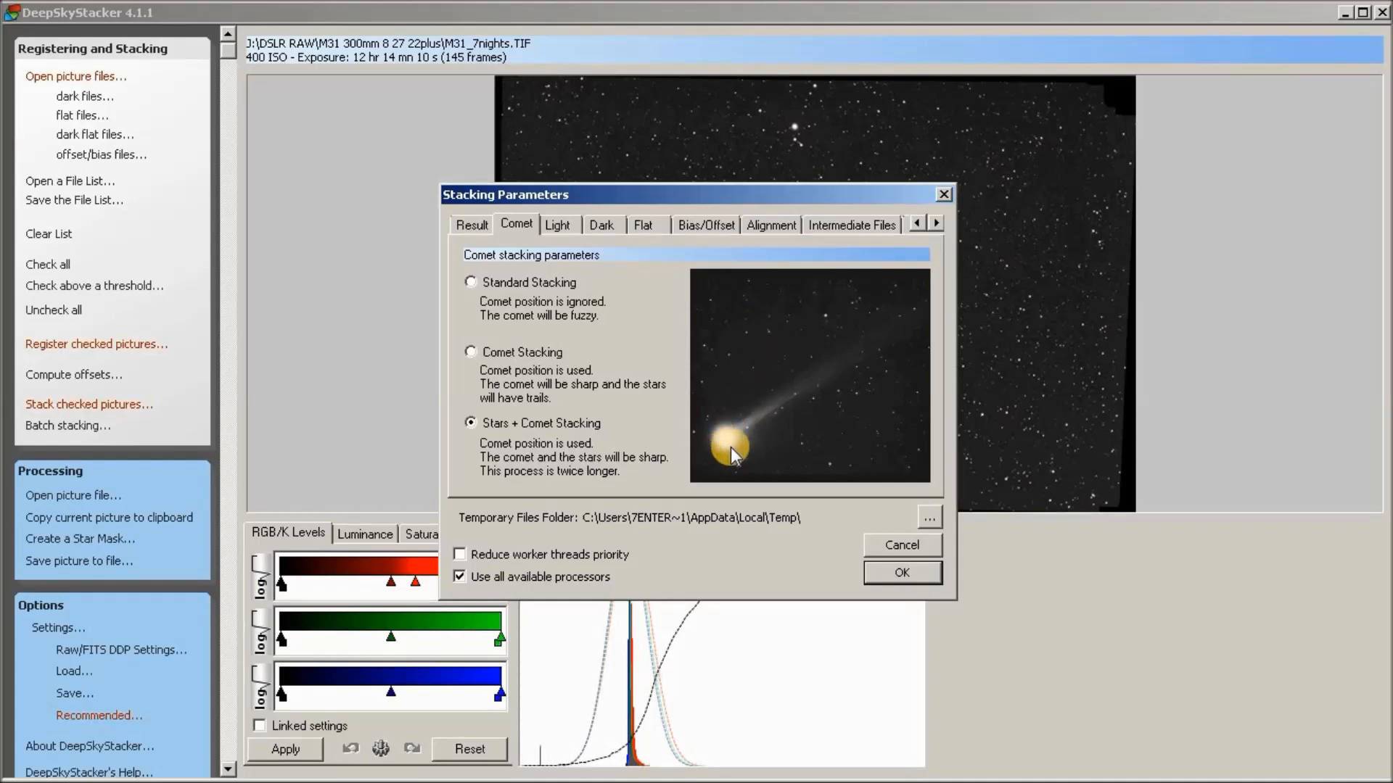
click(615, 349)
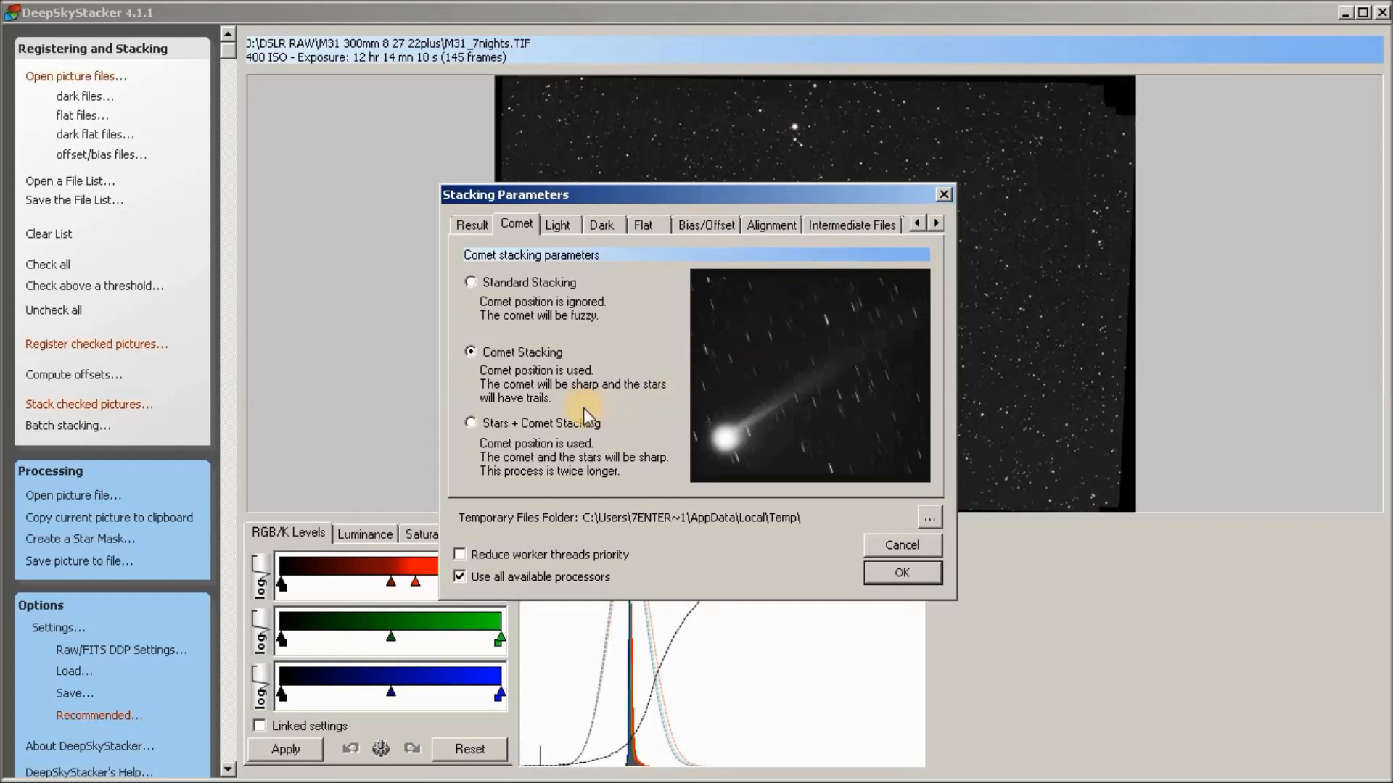
click(471, 422)
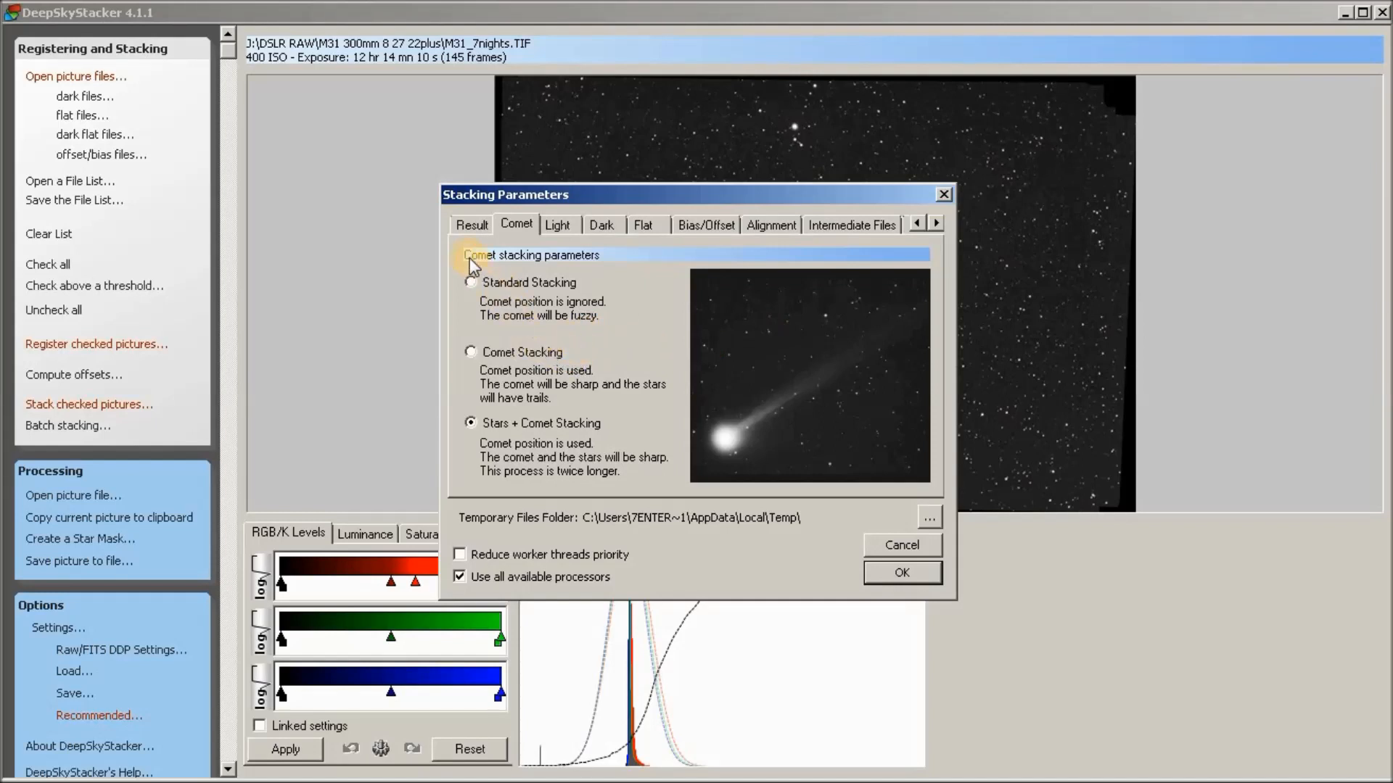
key(Escape)
Step: Review the compression and adjustment options for saving the stacked picture to a file, and cancel the save
click(87, 560)
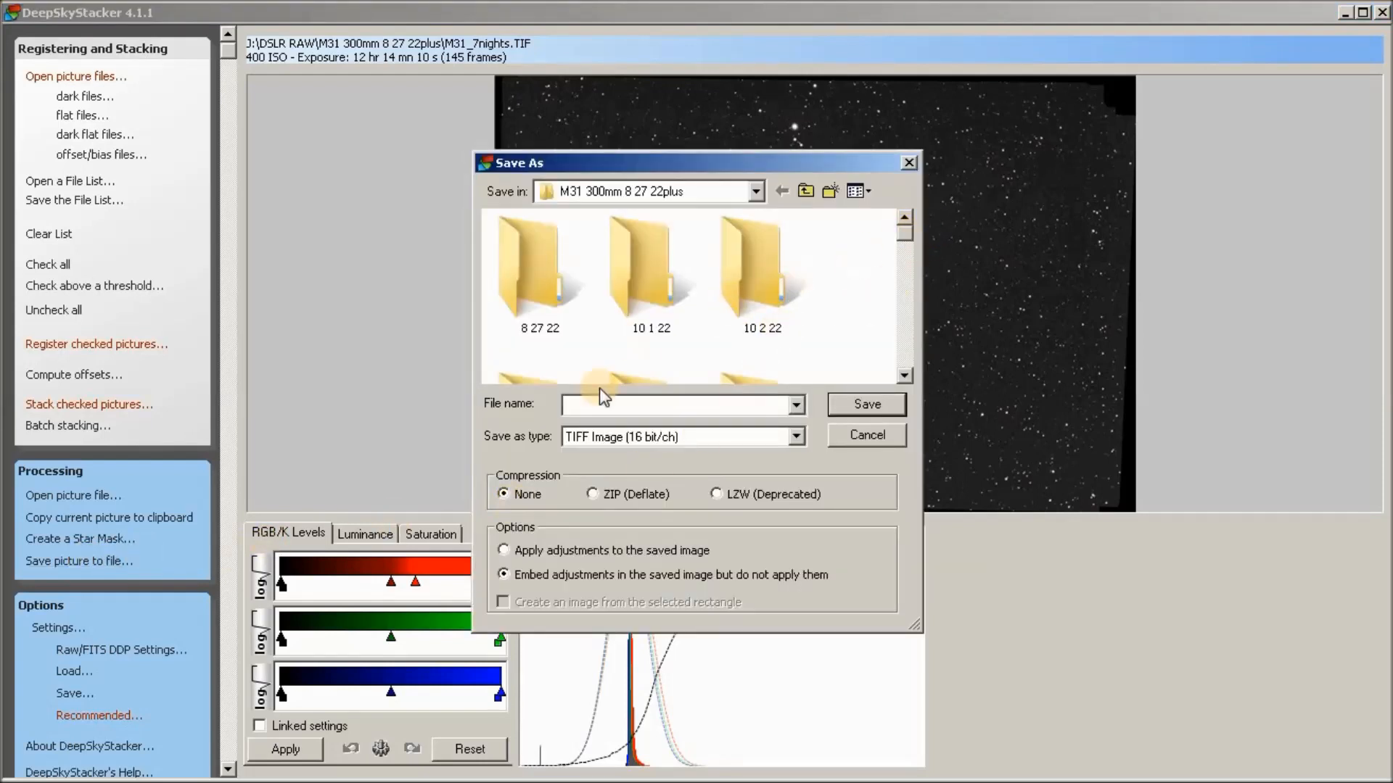
click(869, 436)
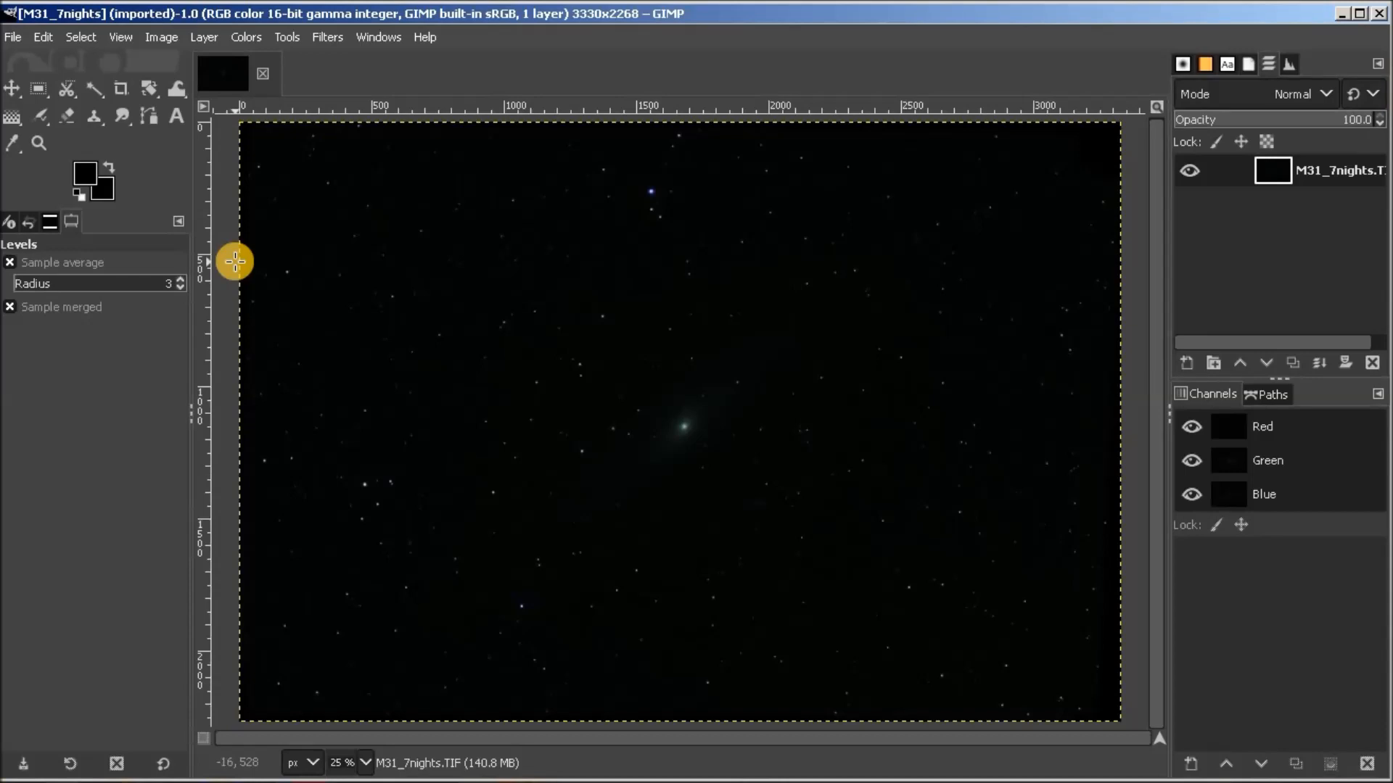
Step: Switch to GIMP, duplicate the M31_7nights.TIF layer, show only the copy and rename it stretch
click(204, 38)
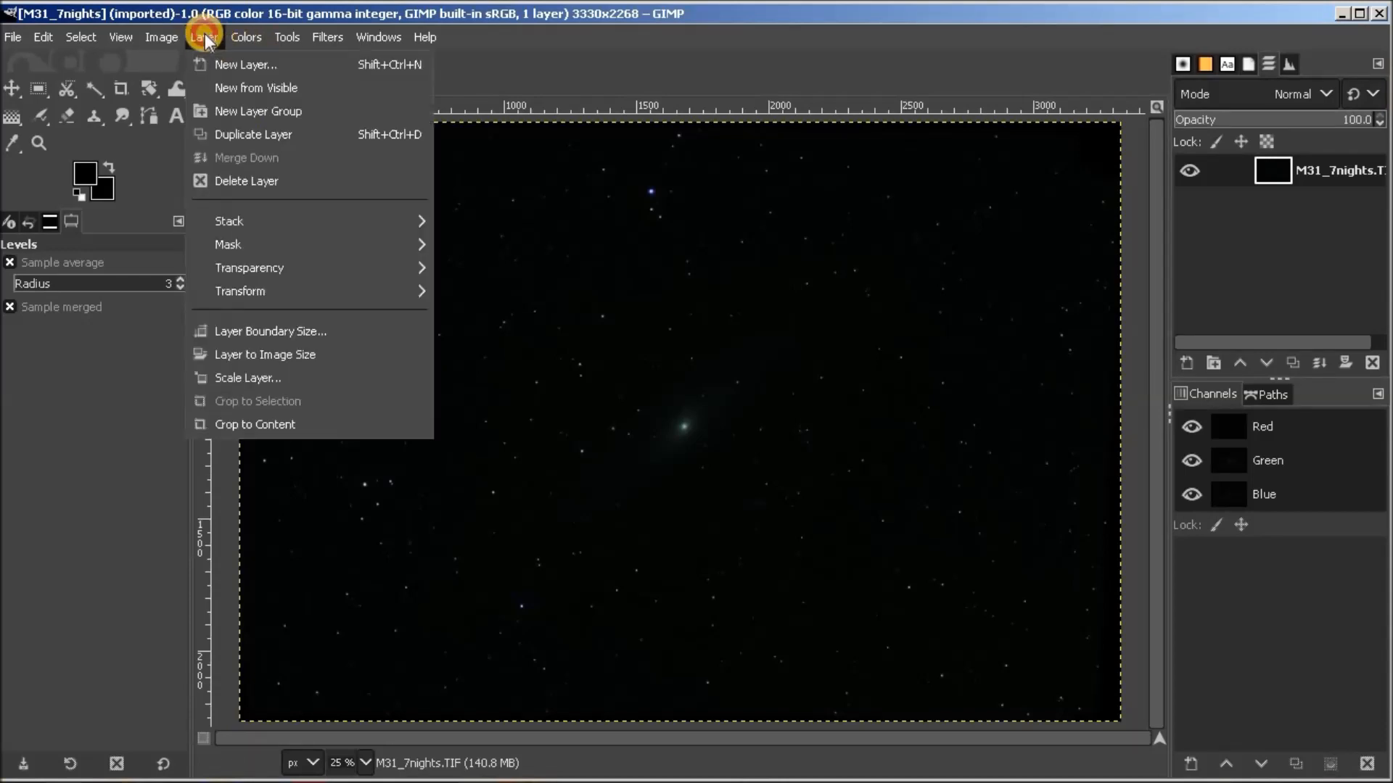
click(243, 137)
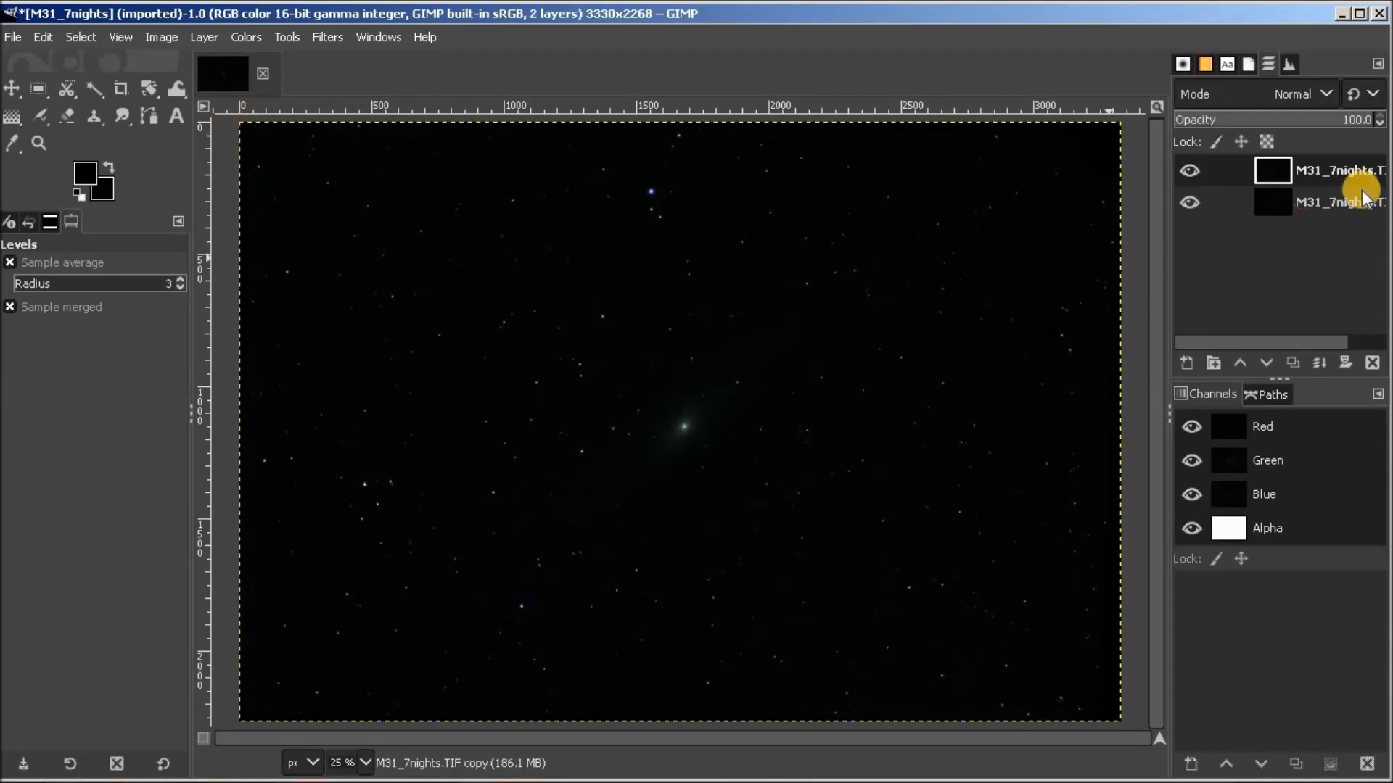
shift+click(1189, 172)
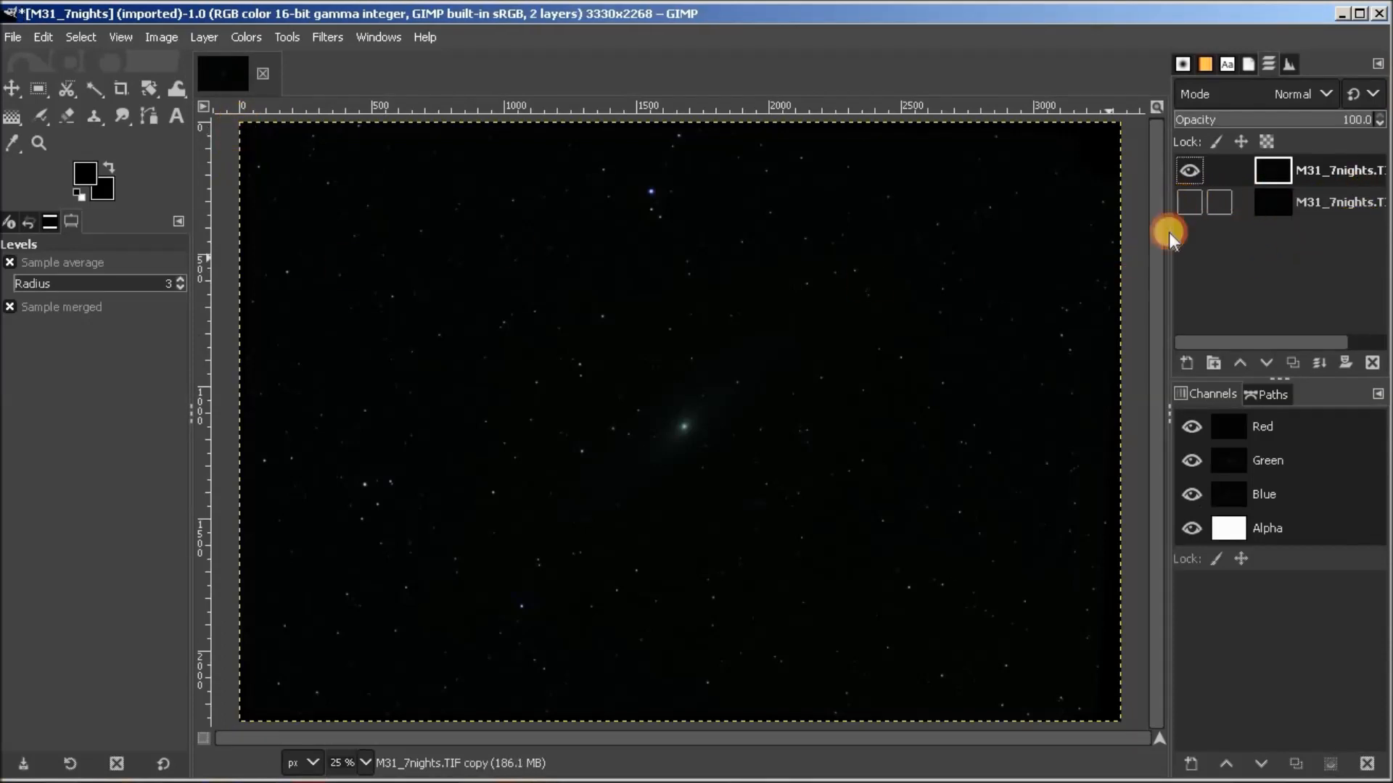
double_click(1341, 169)
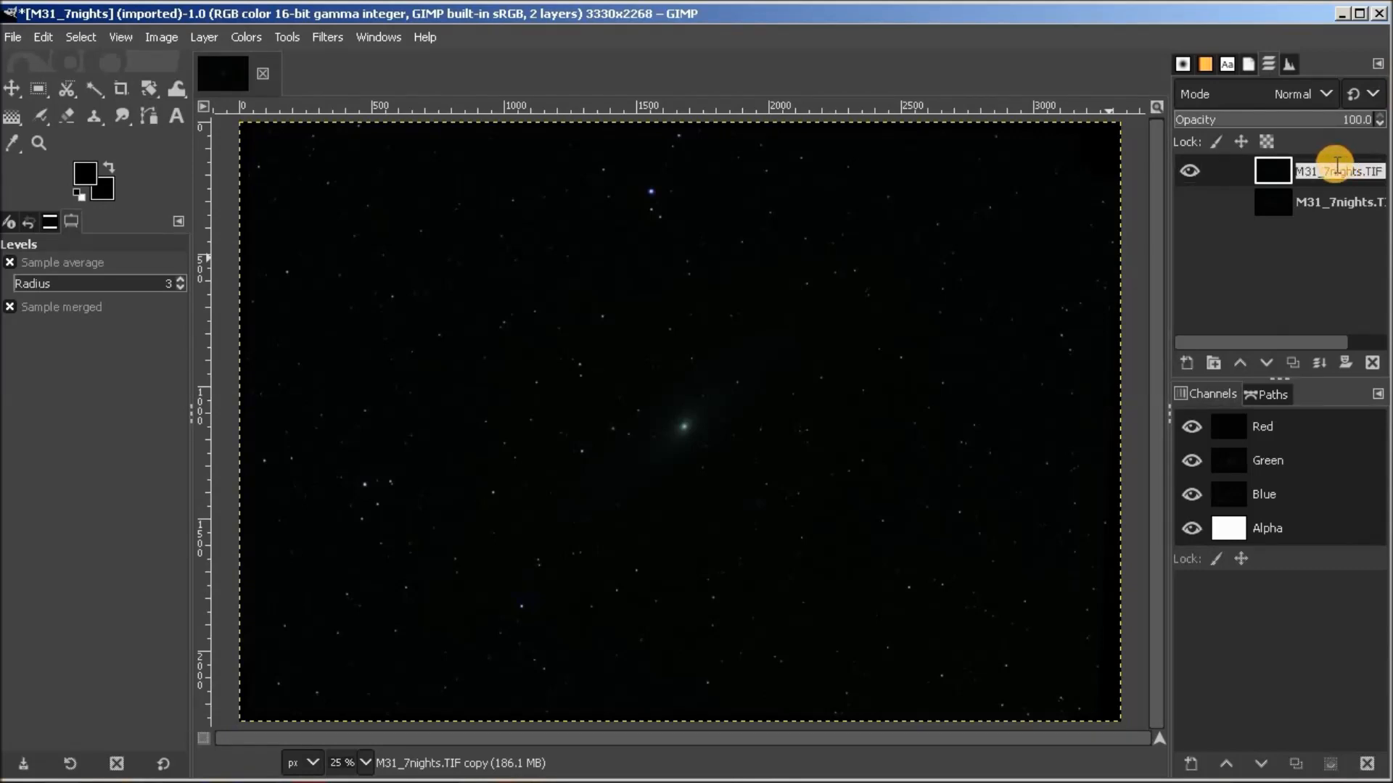
text(str)
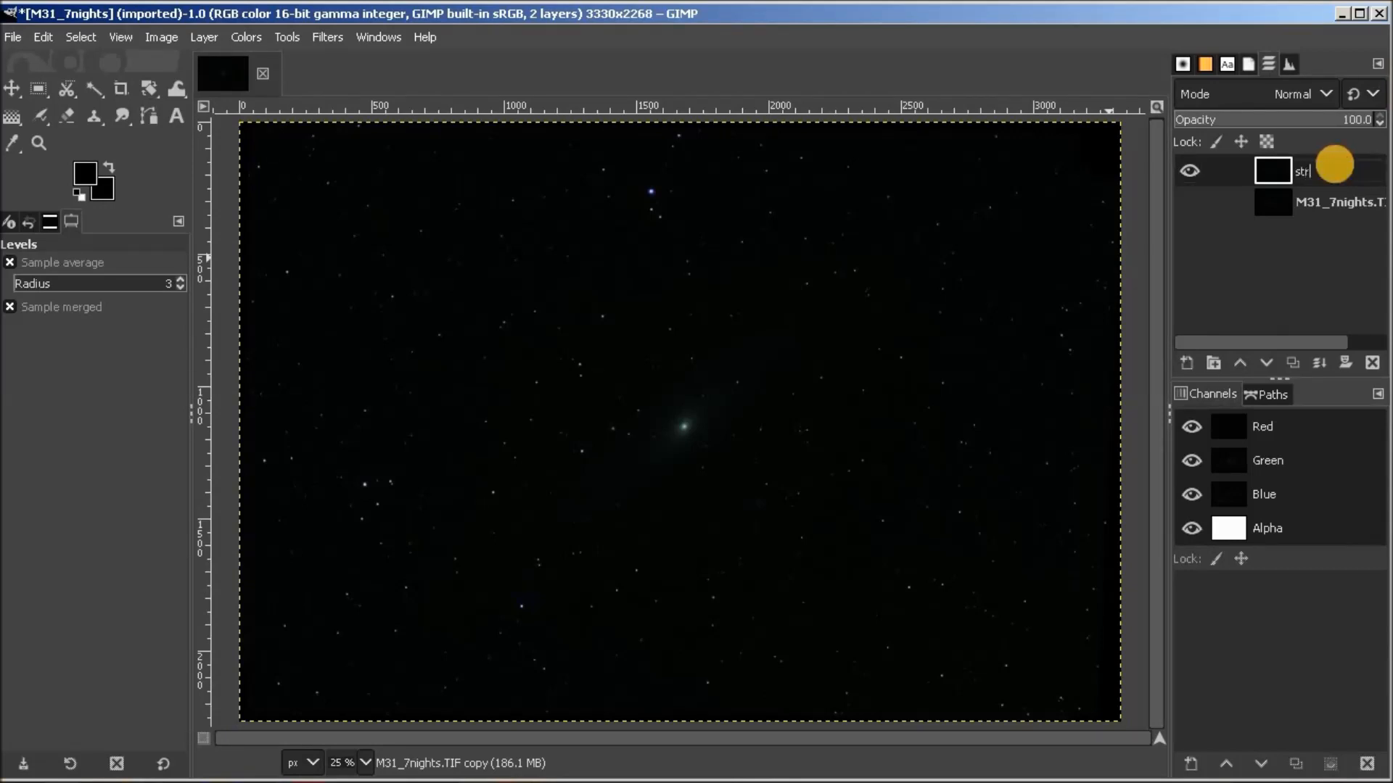
text(etch)
key(Return)
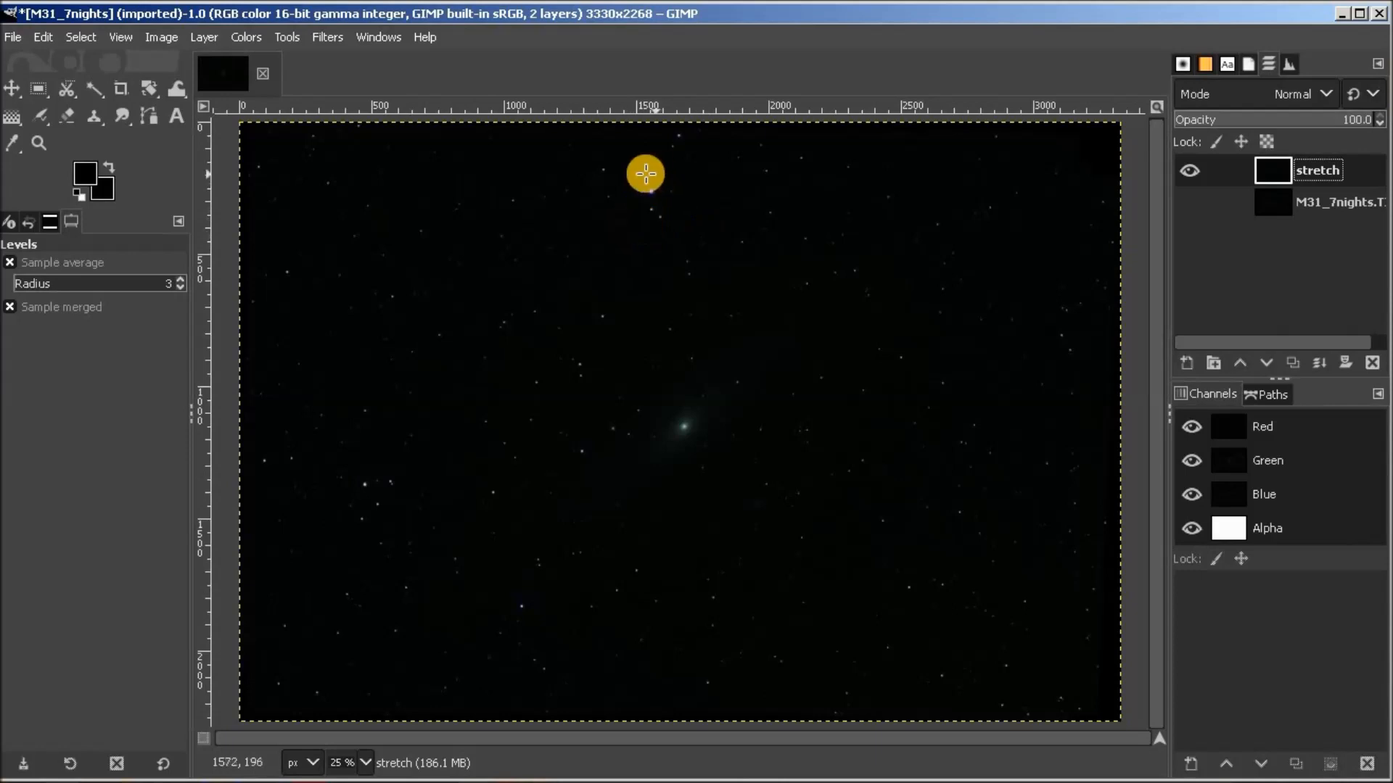
Step: Brighten the stretch layer with Levels by setting the midtone input value to 2.14
click(656, 221)
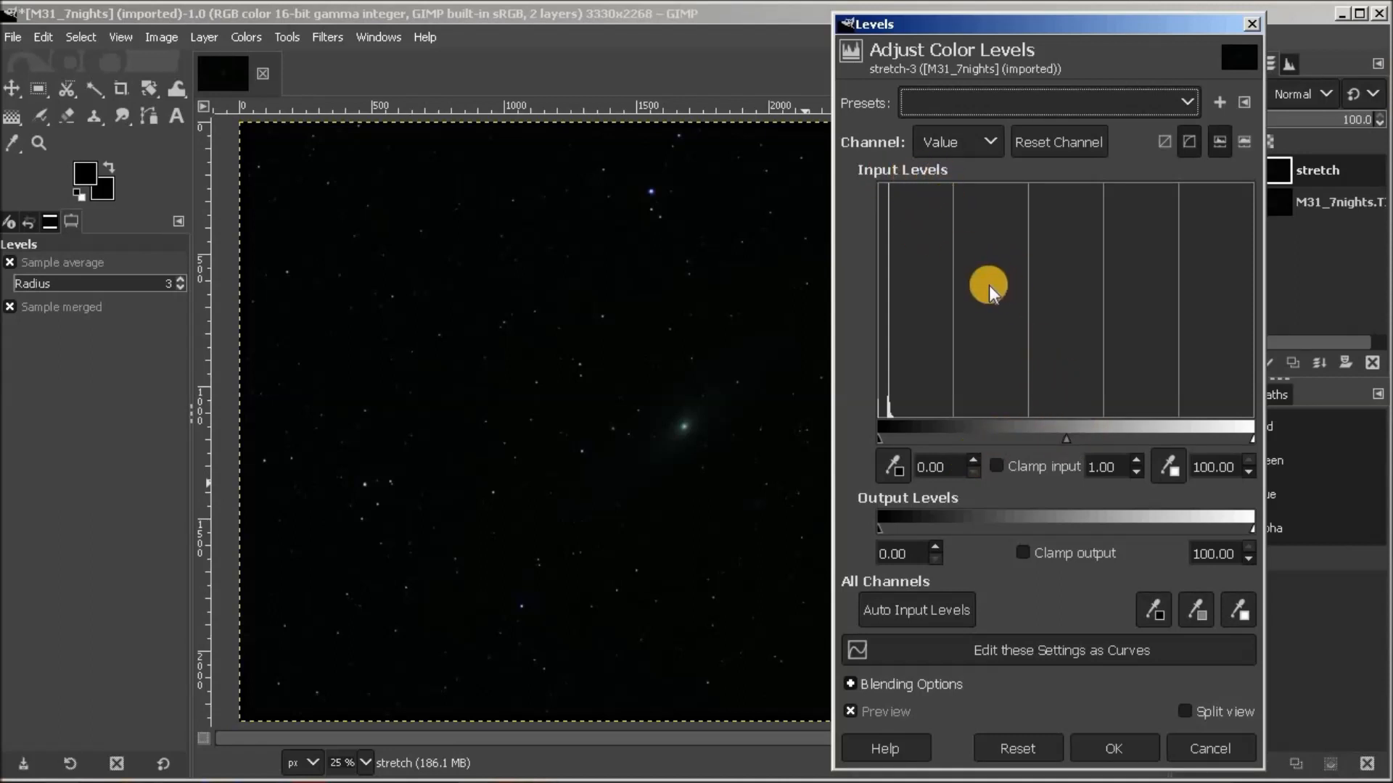
drag(1066, 438, 1004, 434)
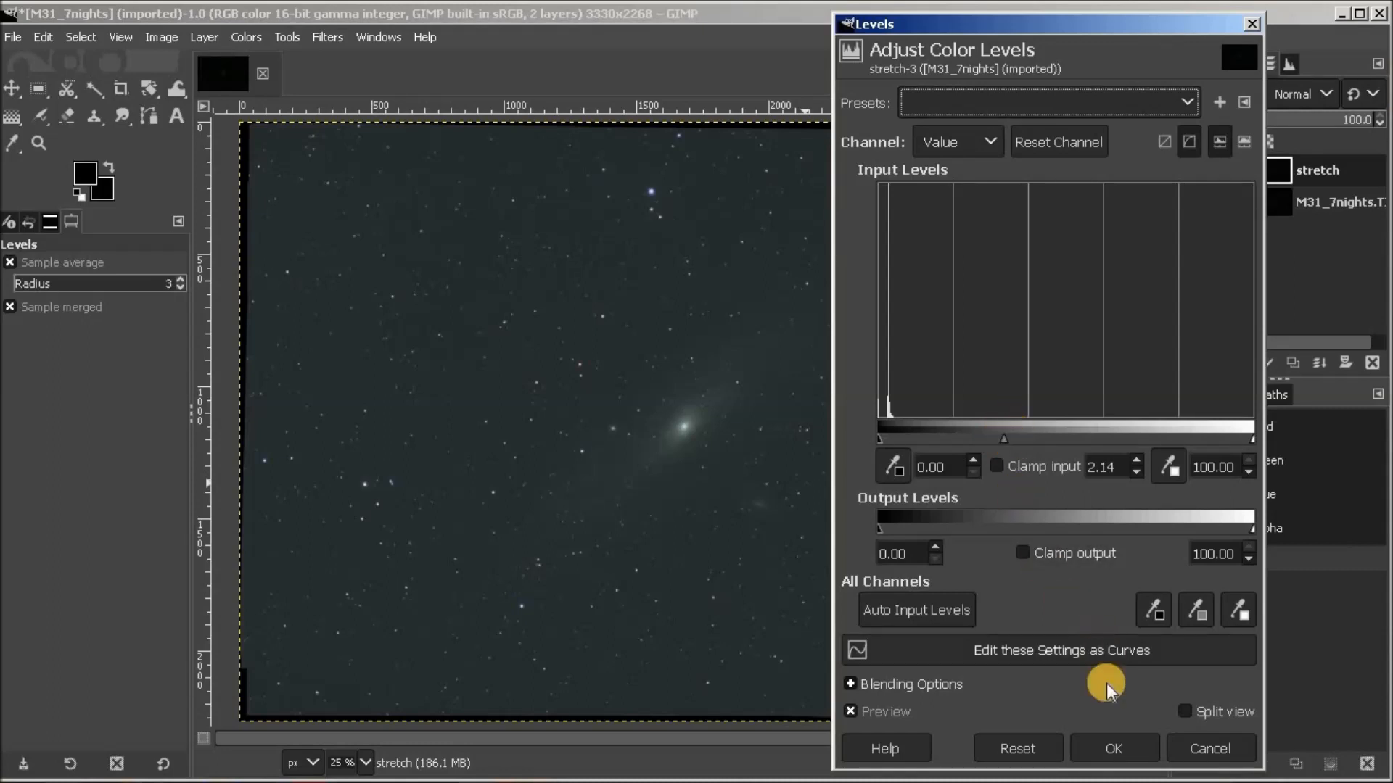
click(1136, 747)
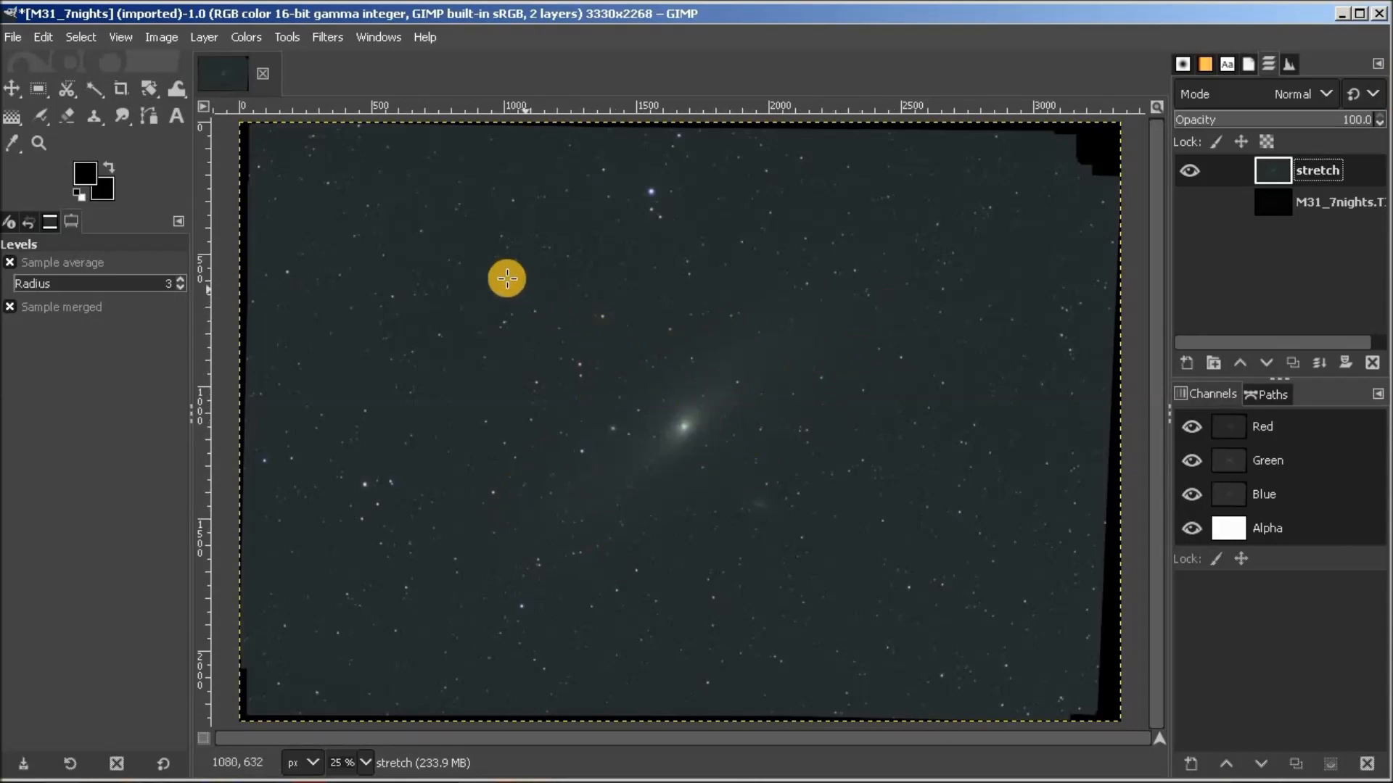
Step: Darken the background of the stretch layer with Levels by setting the black input level to 14.37
click(250, 38)
click(268, 192)
drag(879, 439, 933, 436)
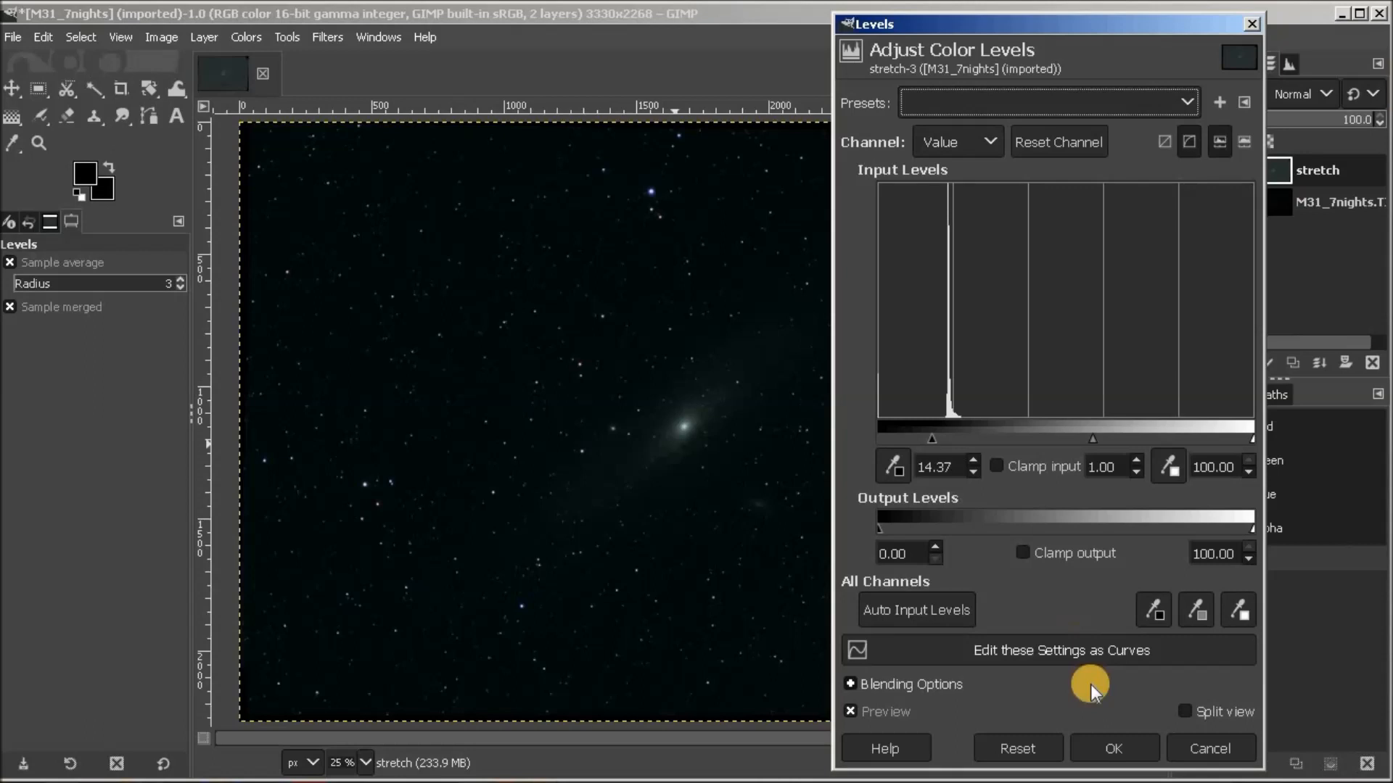
click(1120, 747)
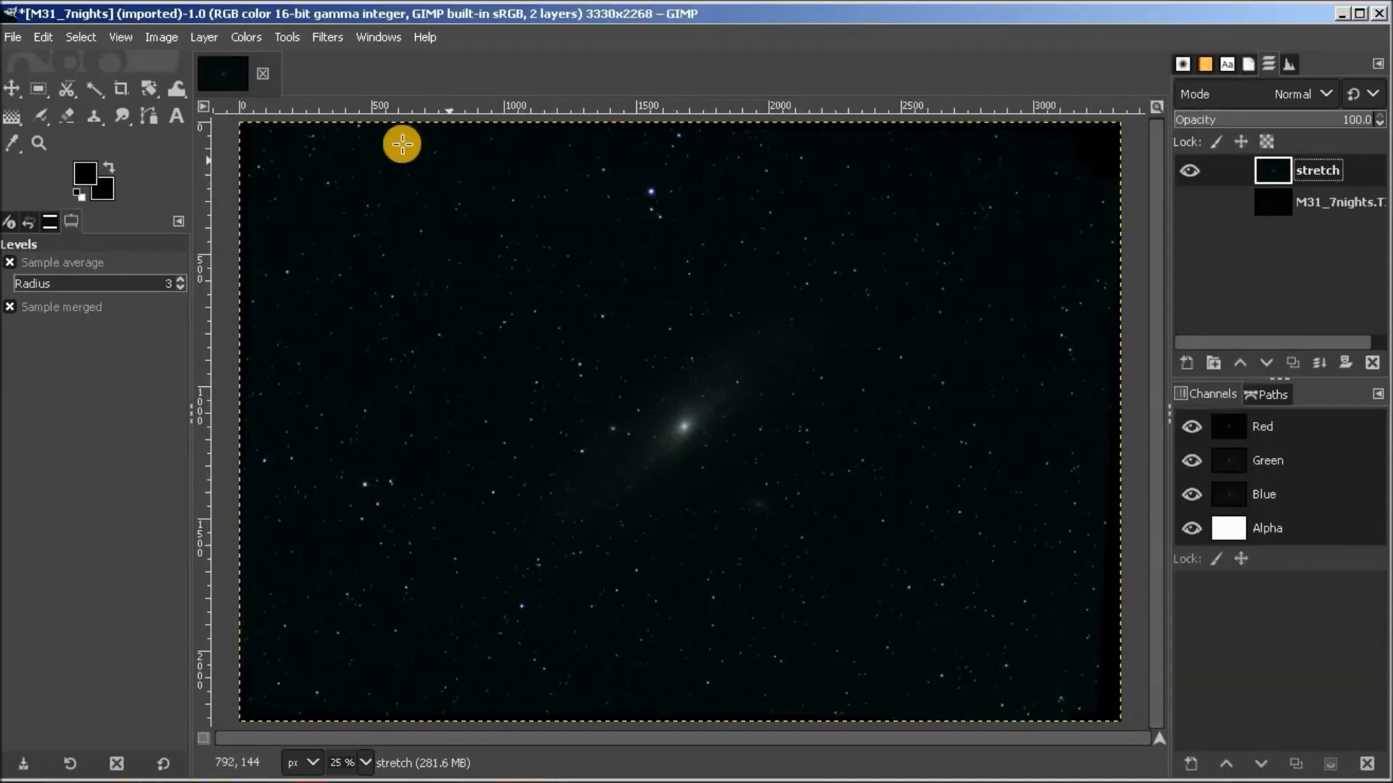
Step: Stretch the layer's midtones again with Levels, using a midtone input value of 2.25
click(247, 40)
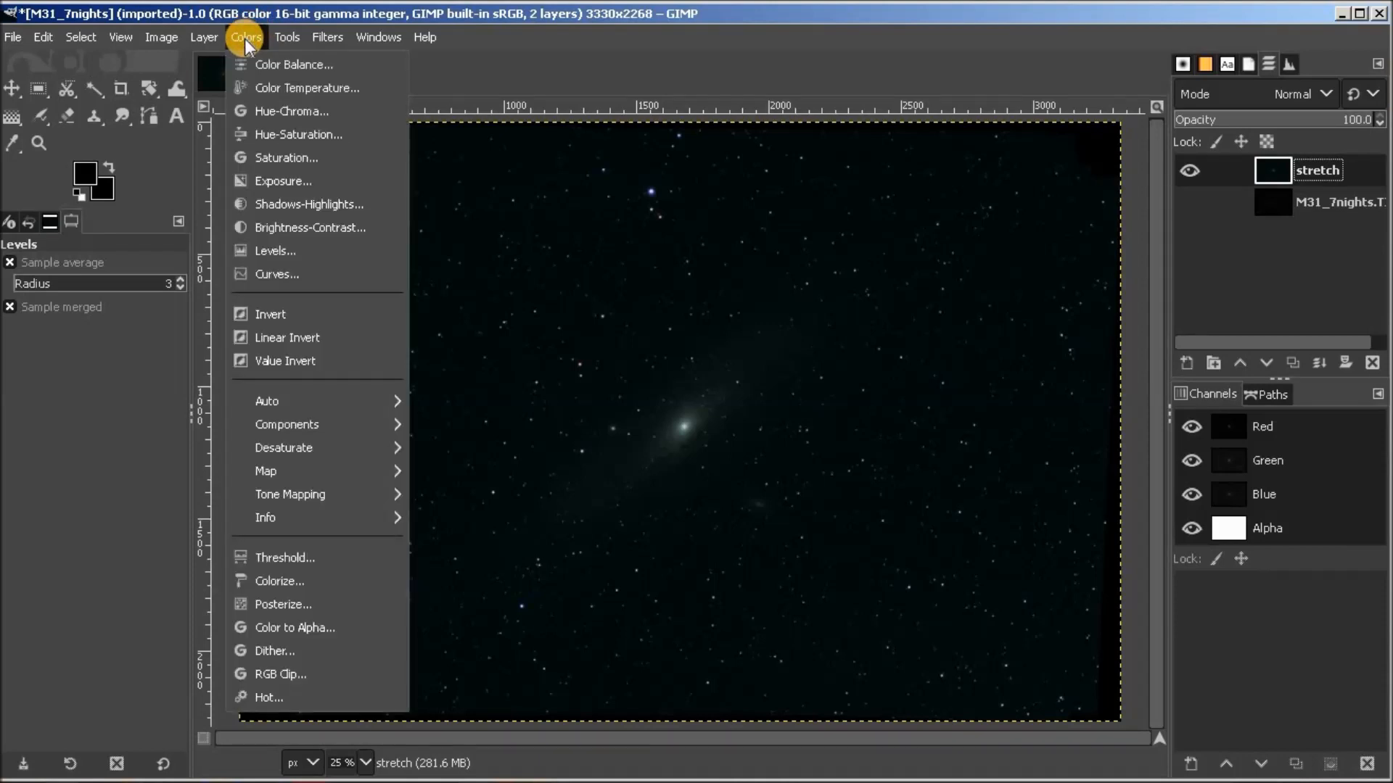
click(280, 249)
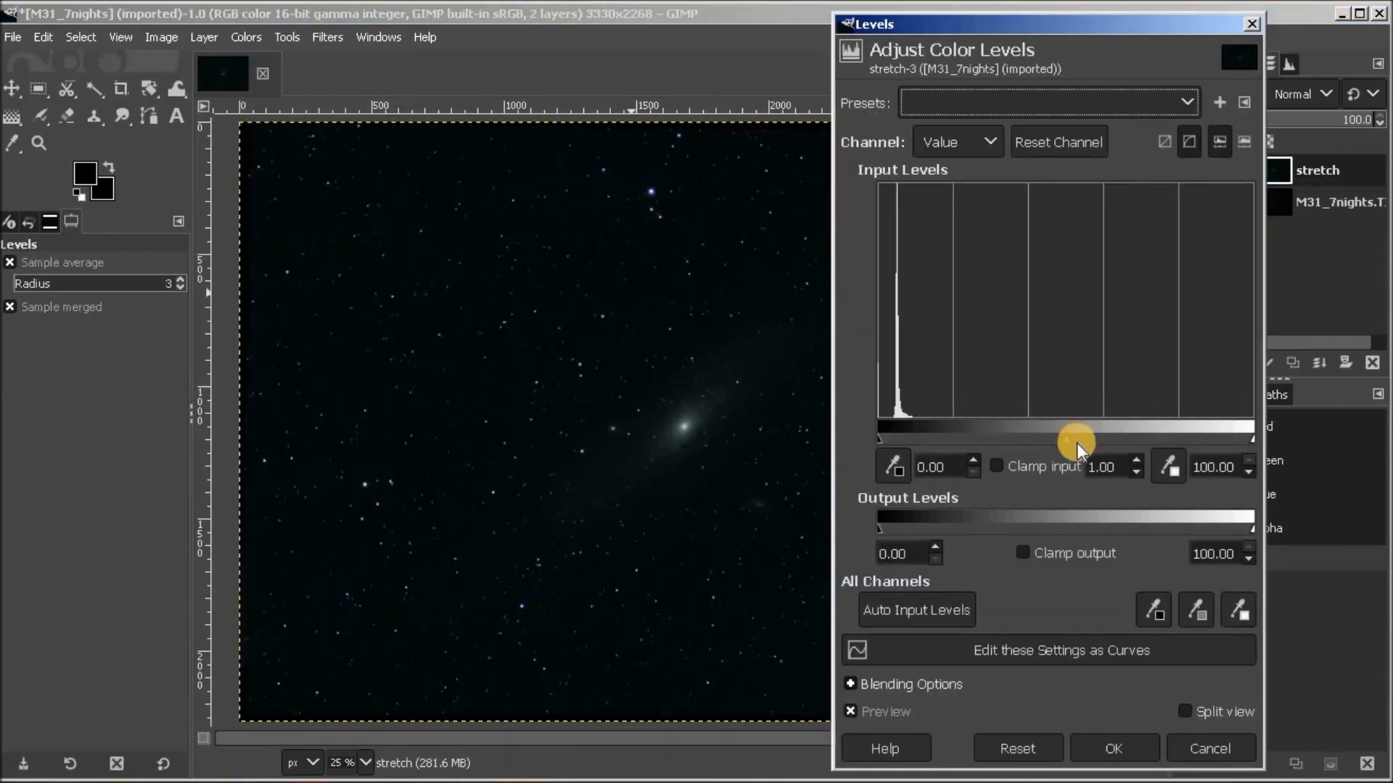
drag(1062, 440, 999, 433)
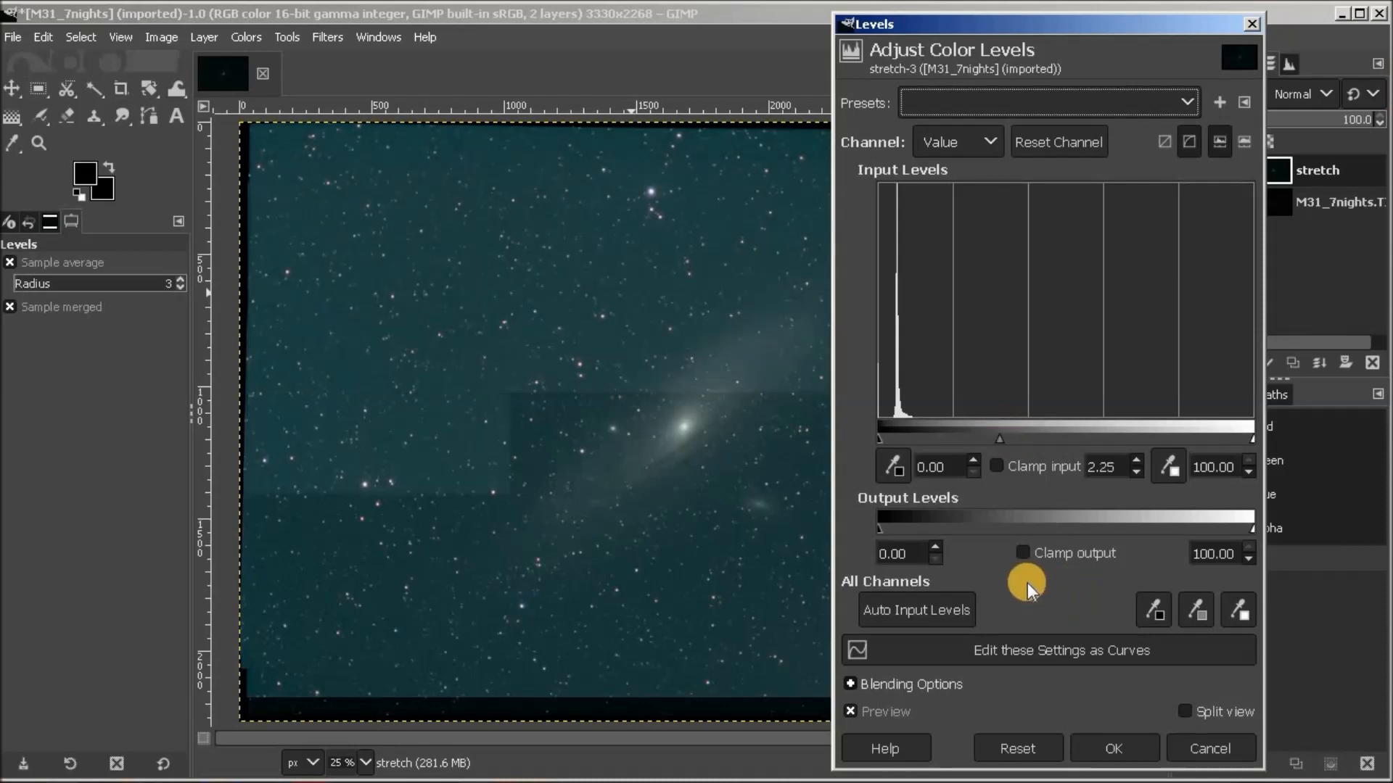
click(1126, 748)
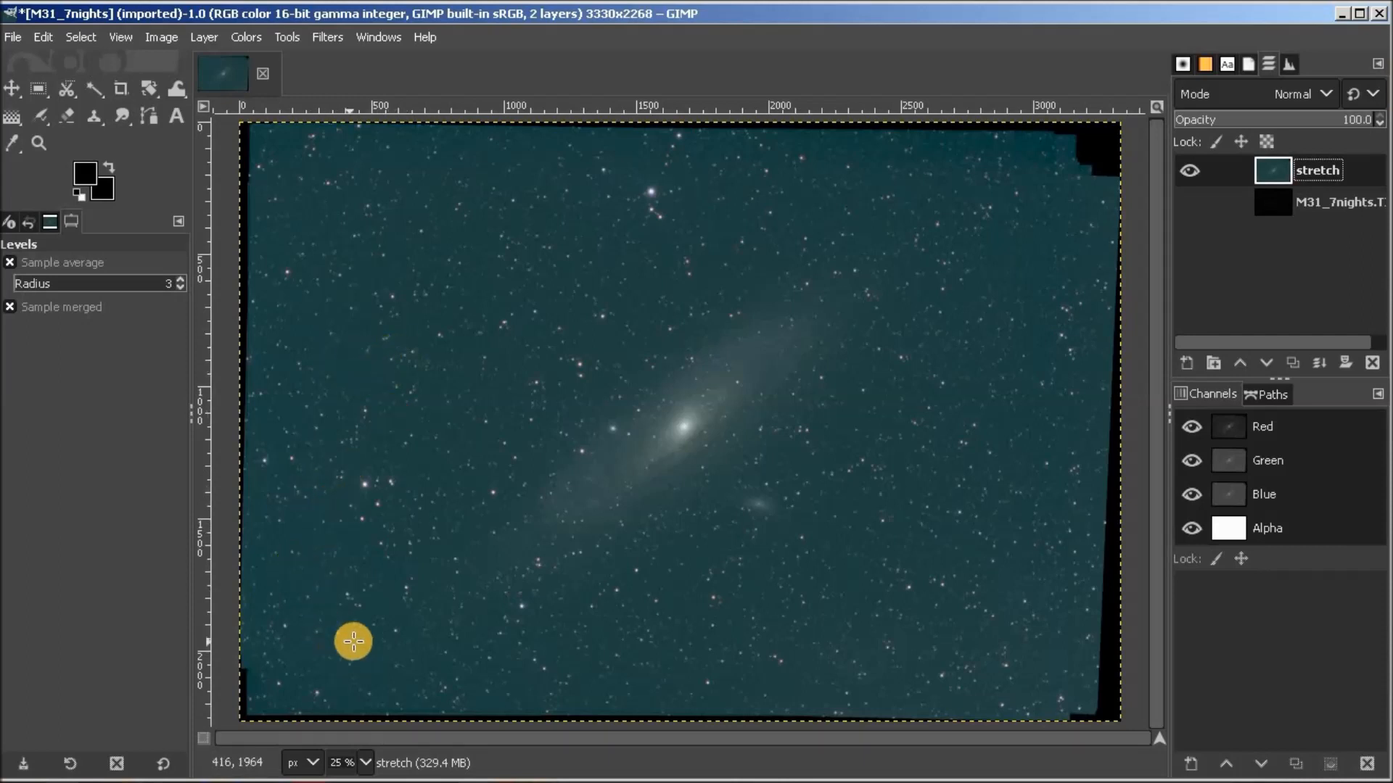
Step: Darken the stretch layer with Levels by raising the black input level to 4.79 and fine-tuning it slightly higher
click(248, 45)
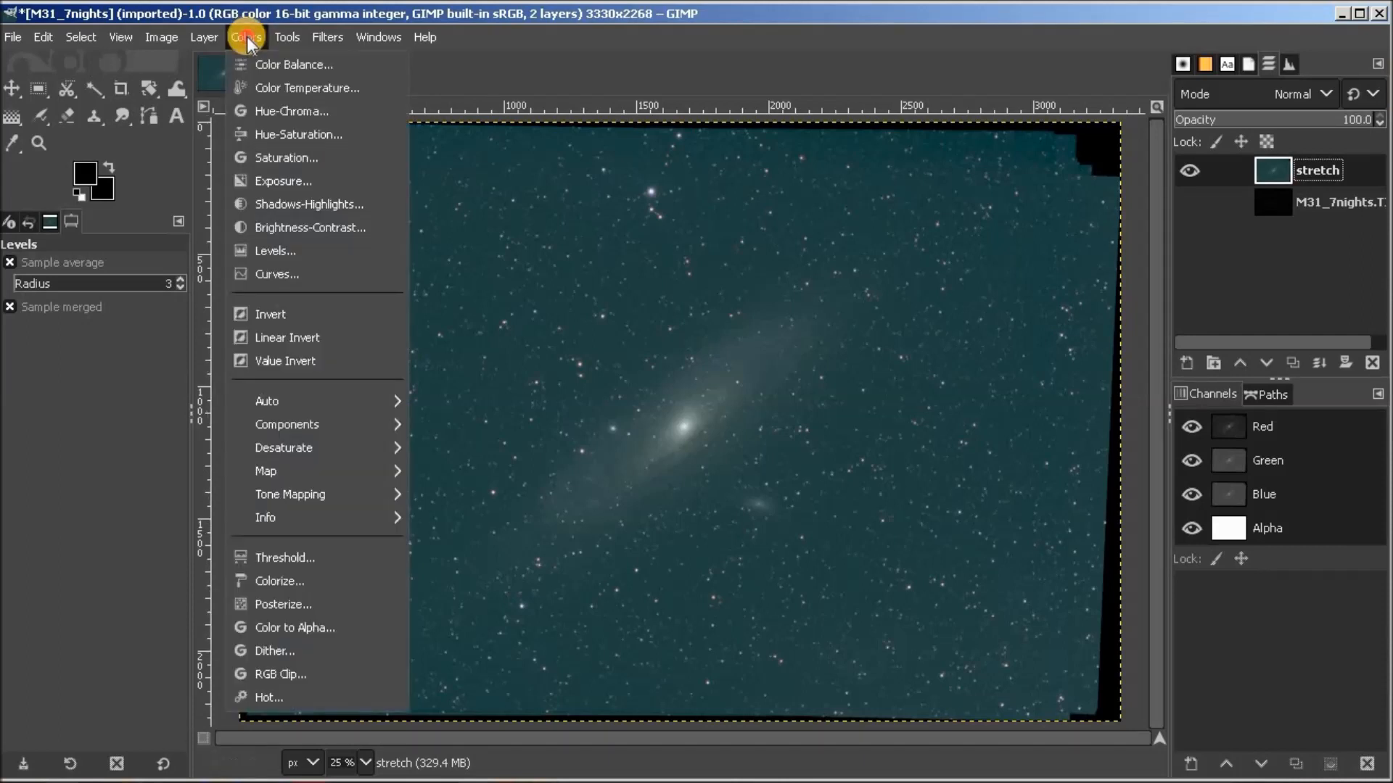
click(293, 252)
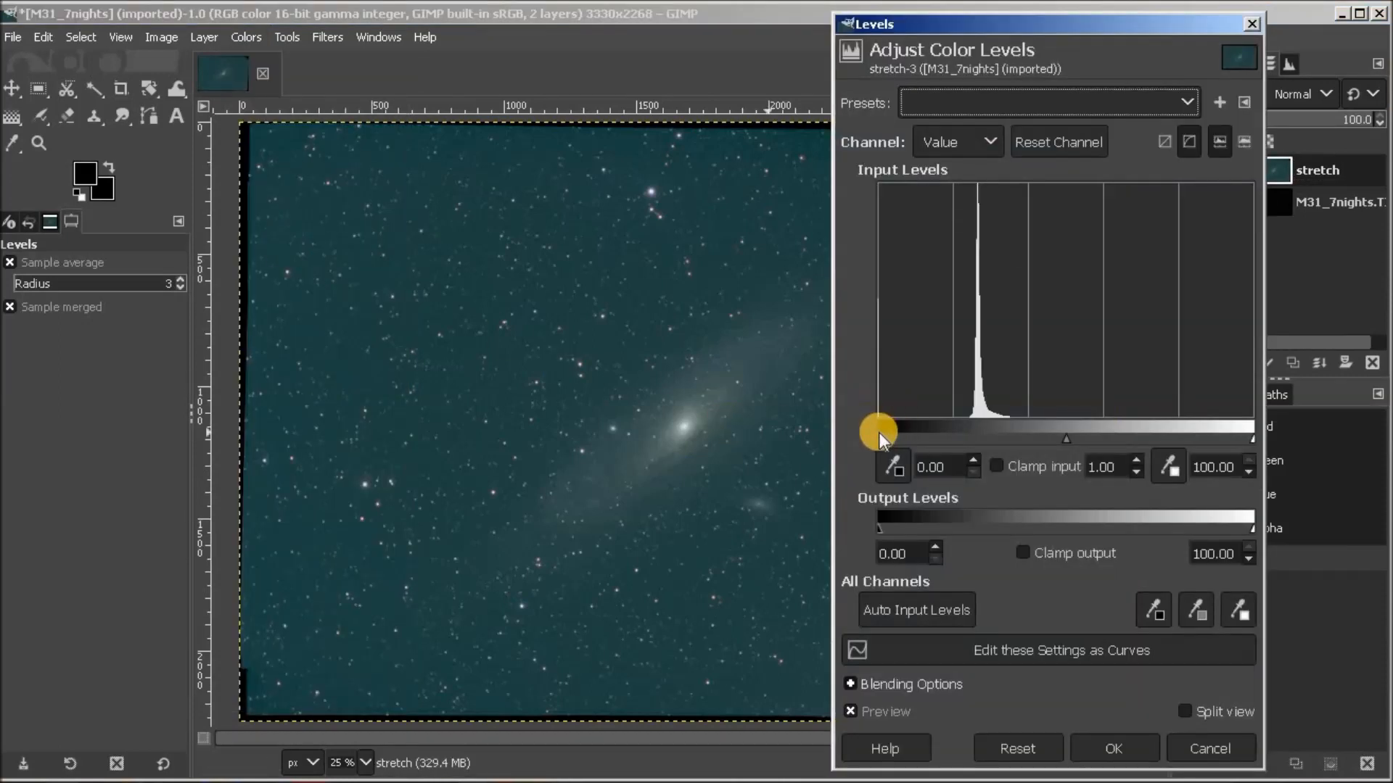
drag(881, 436, 895, 436)
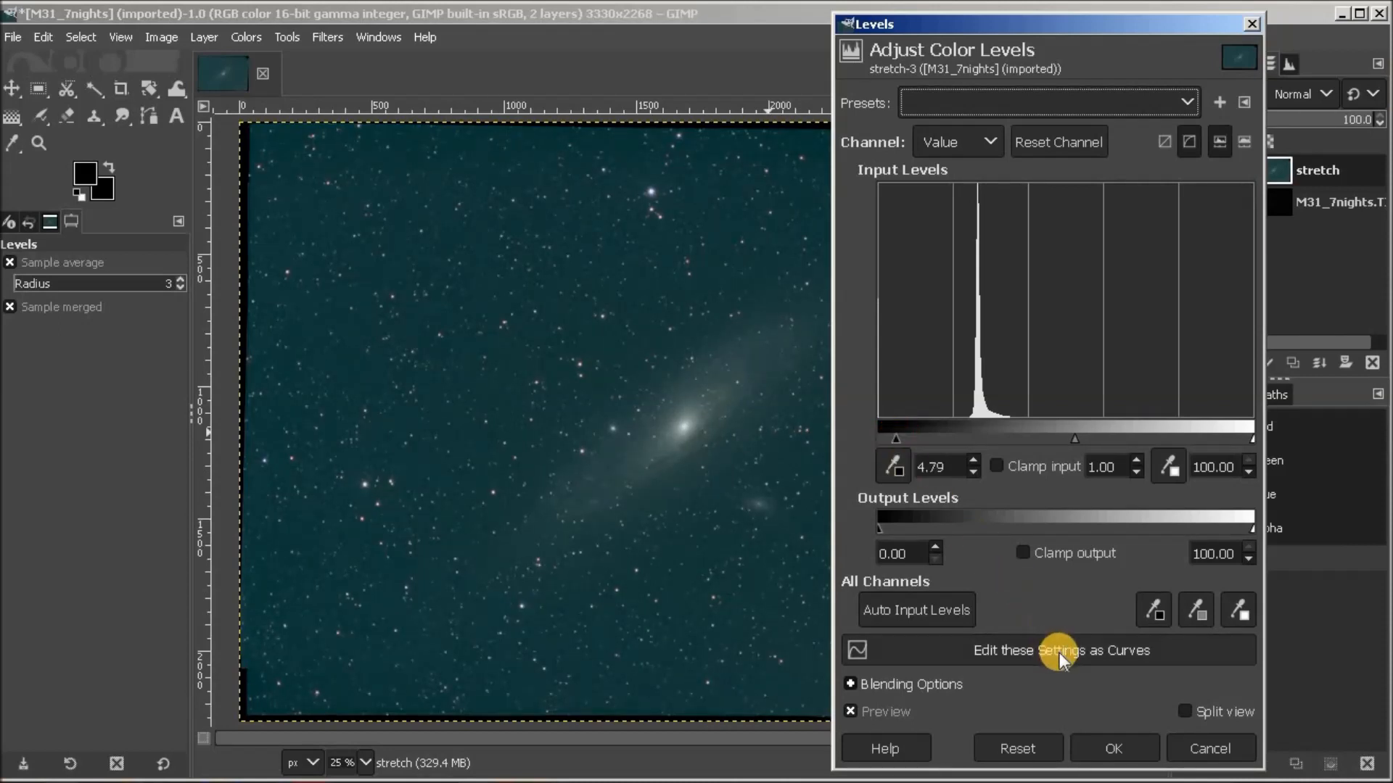
drag(900, 435, 906, 435)
click(1120, 748)
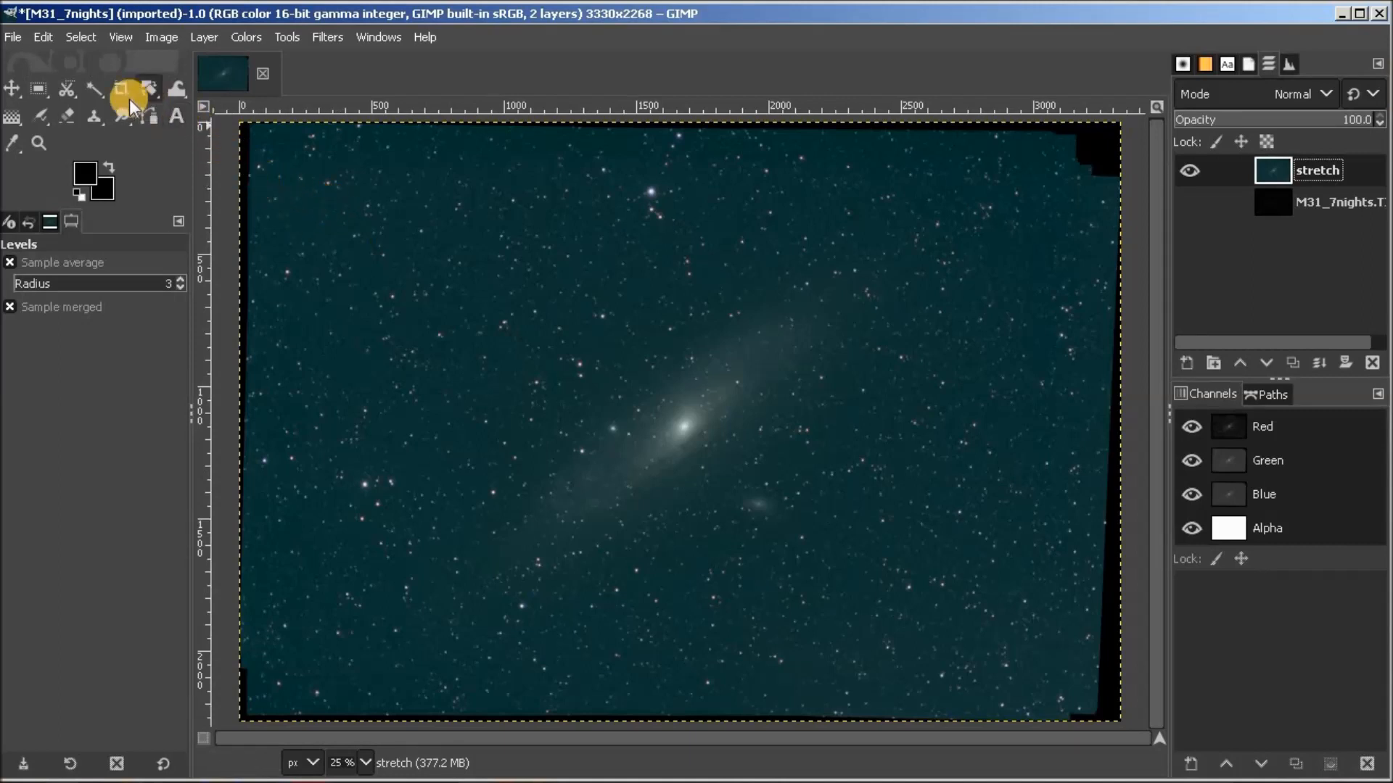
click(15, 40)
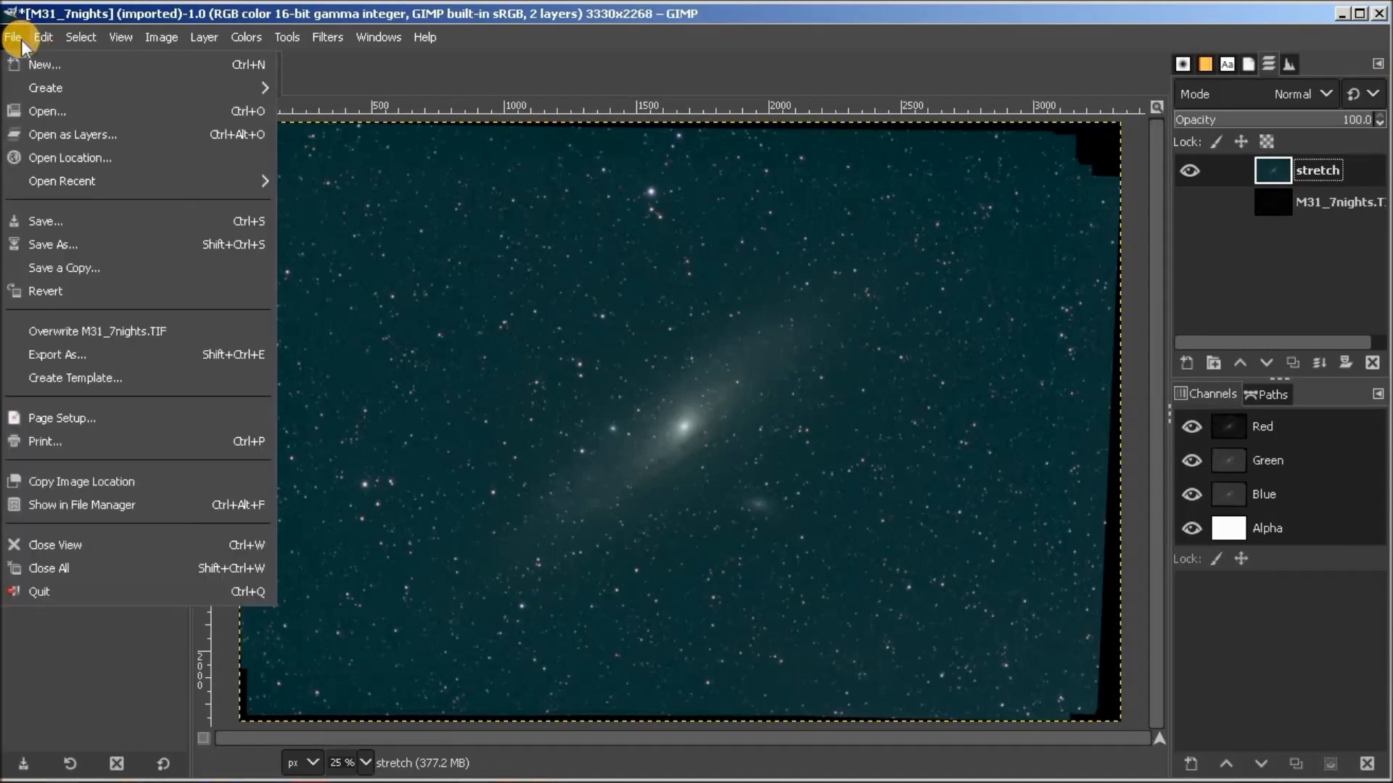
click(53, 247)
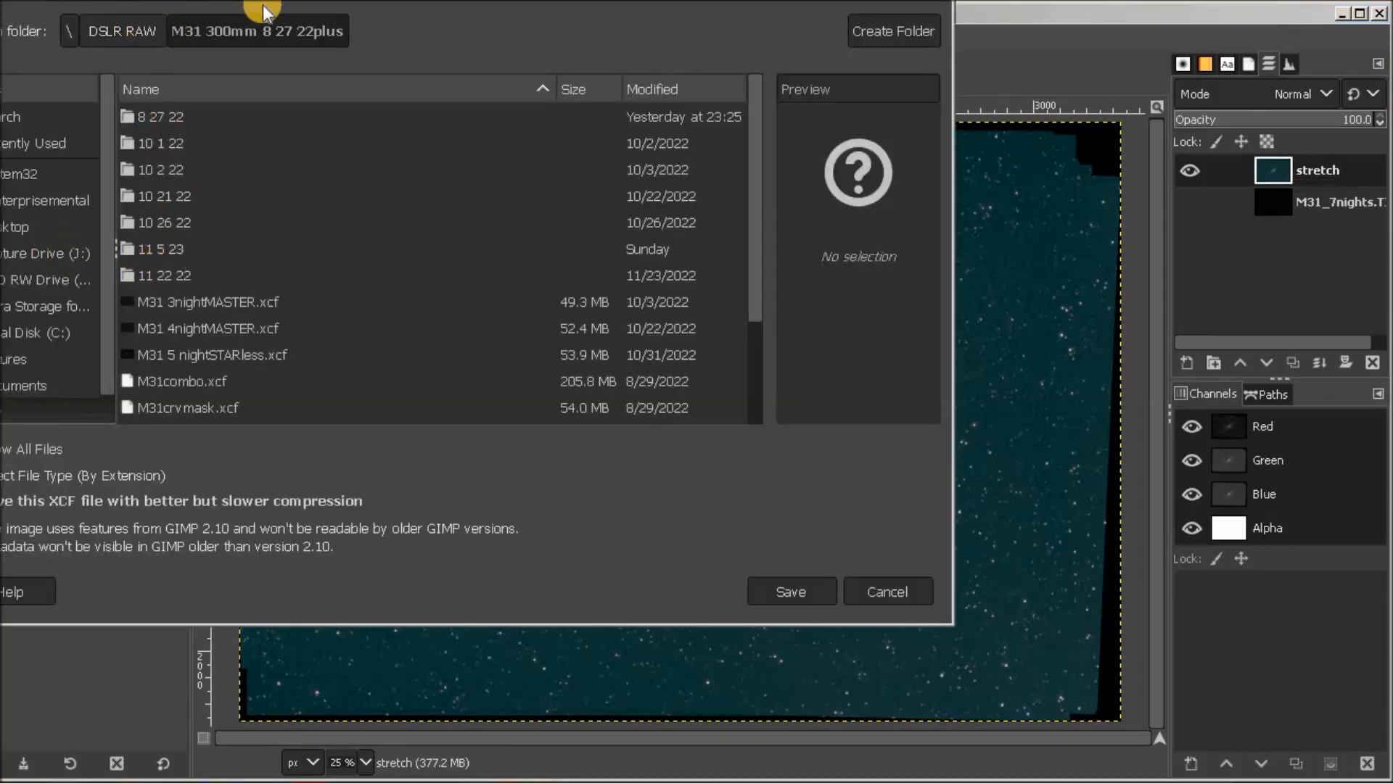
click(882, 600)
Step: Export the stretched image as M31_7nights_starnet.TIF in the M31 300mm 8 27 22plus folder, without compression
key(ctrl+shift+e)
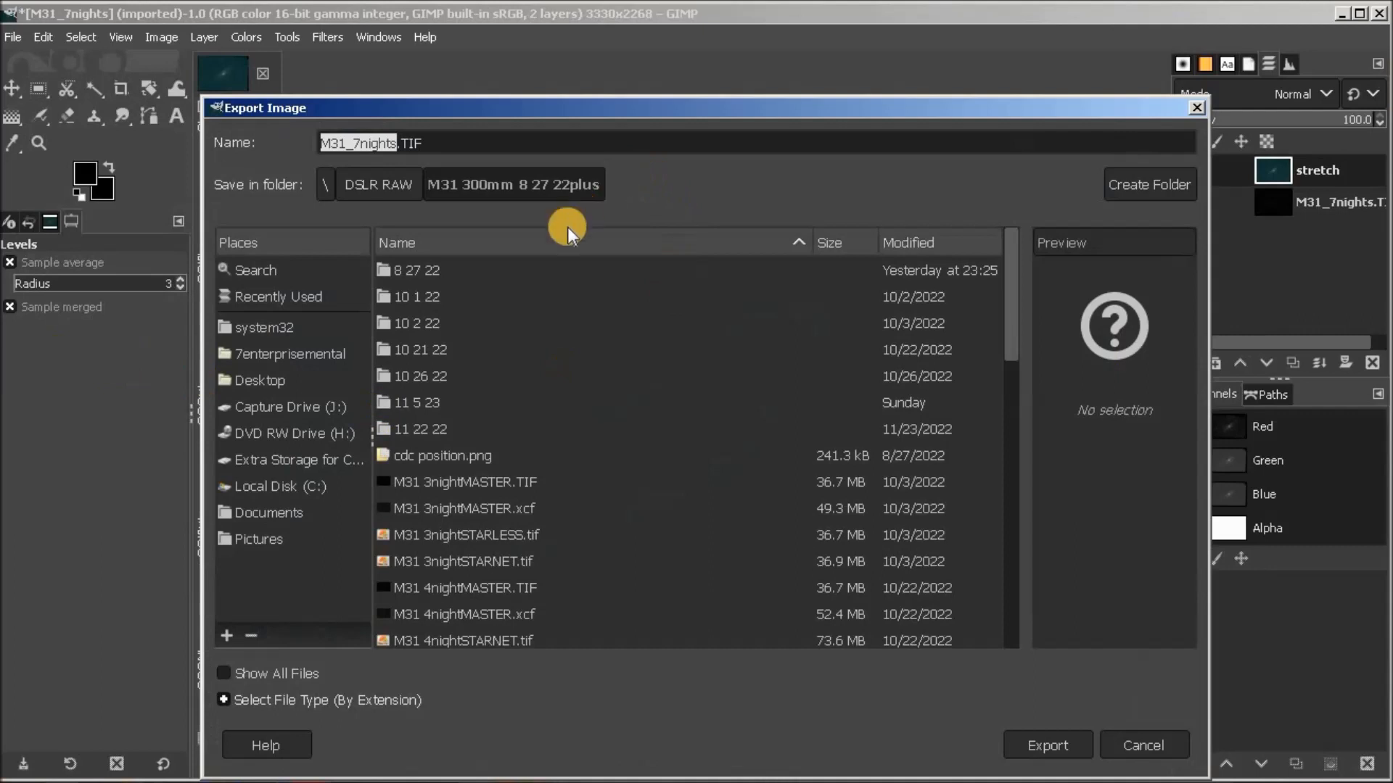
click(403, 144)
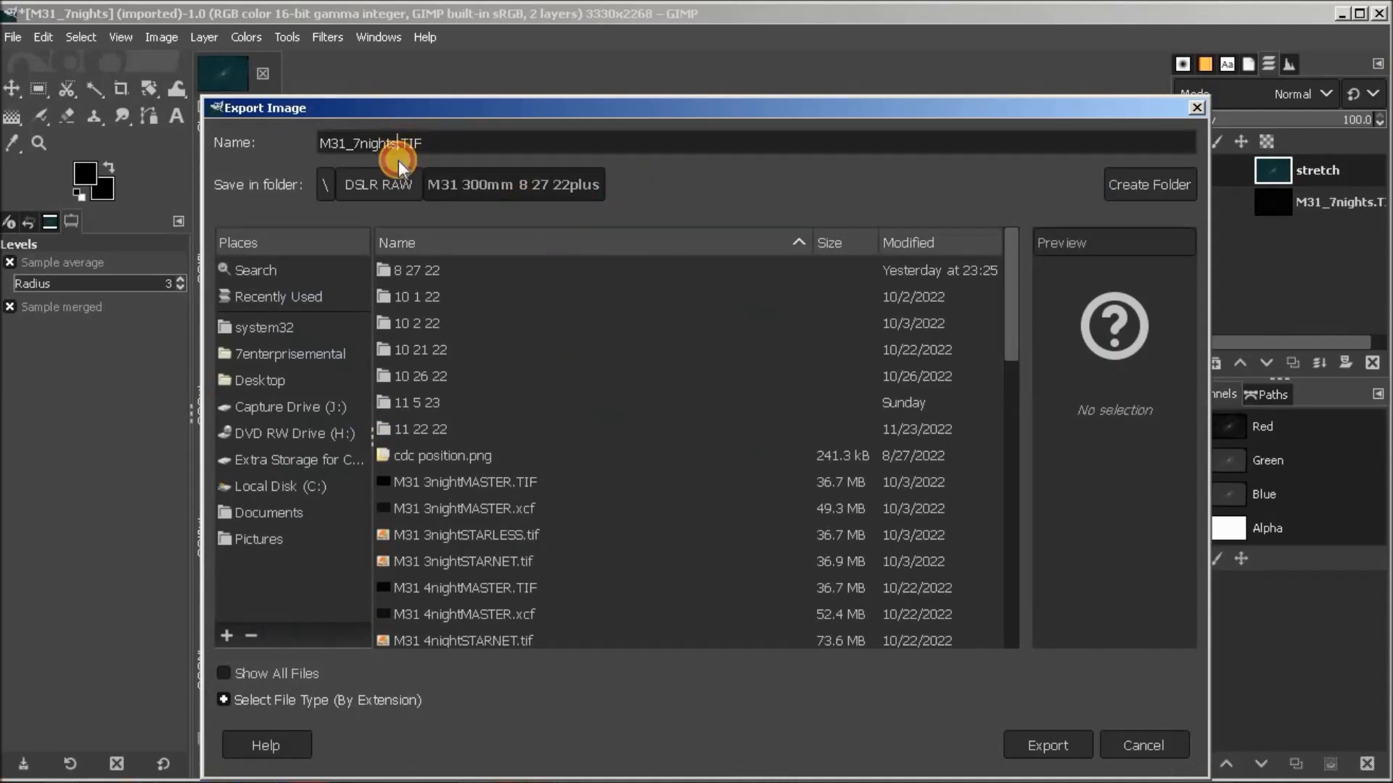
text(_starnet)
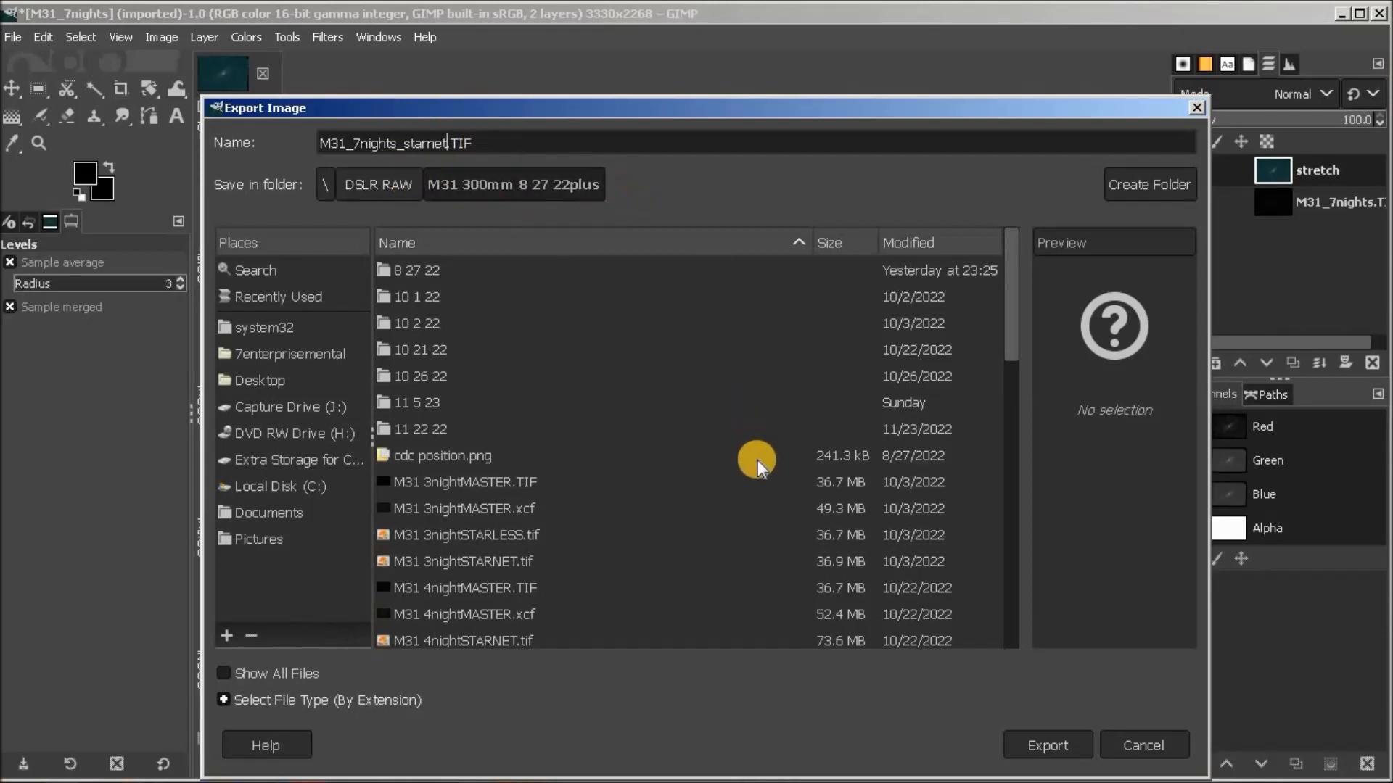
click(1084, 744)
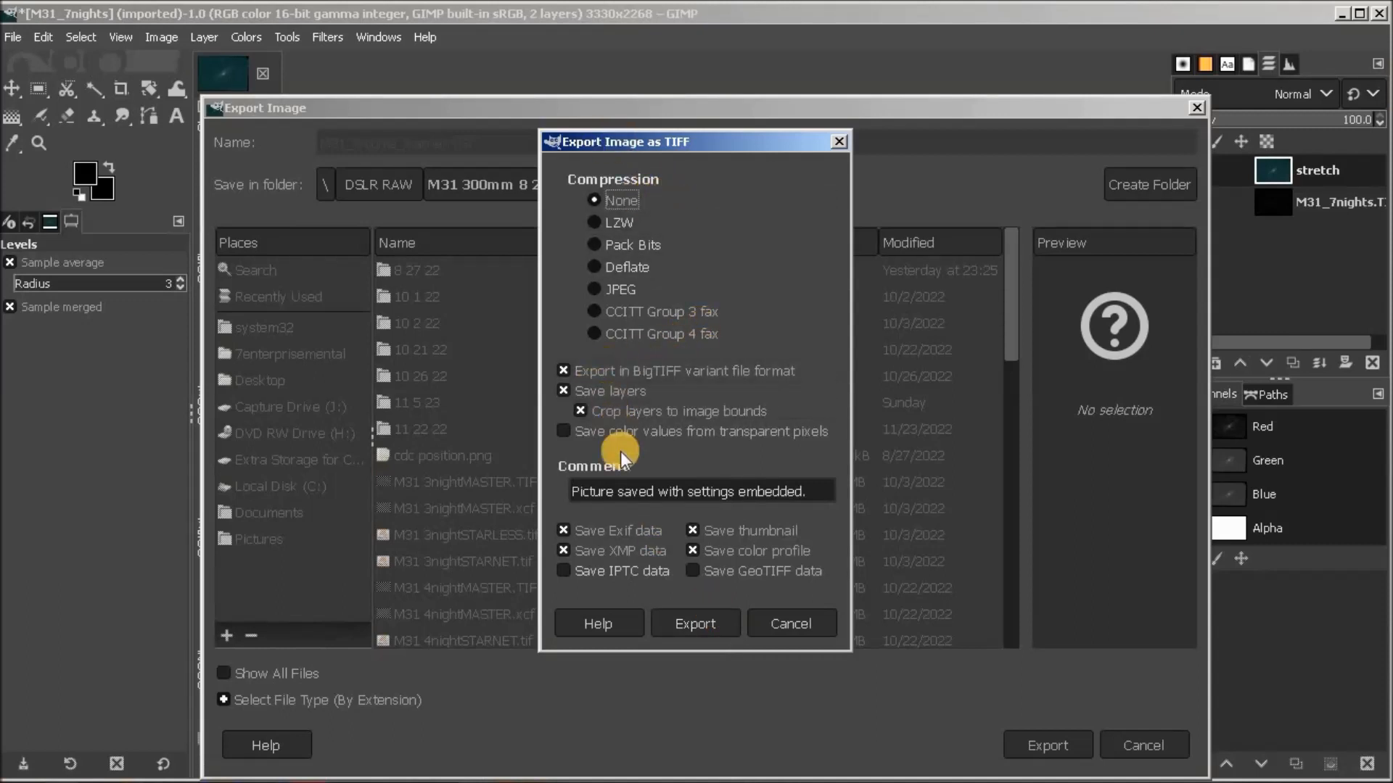
click(688, 530)
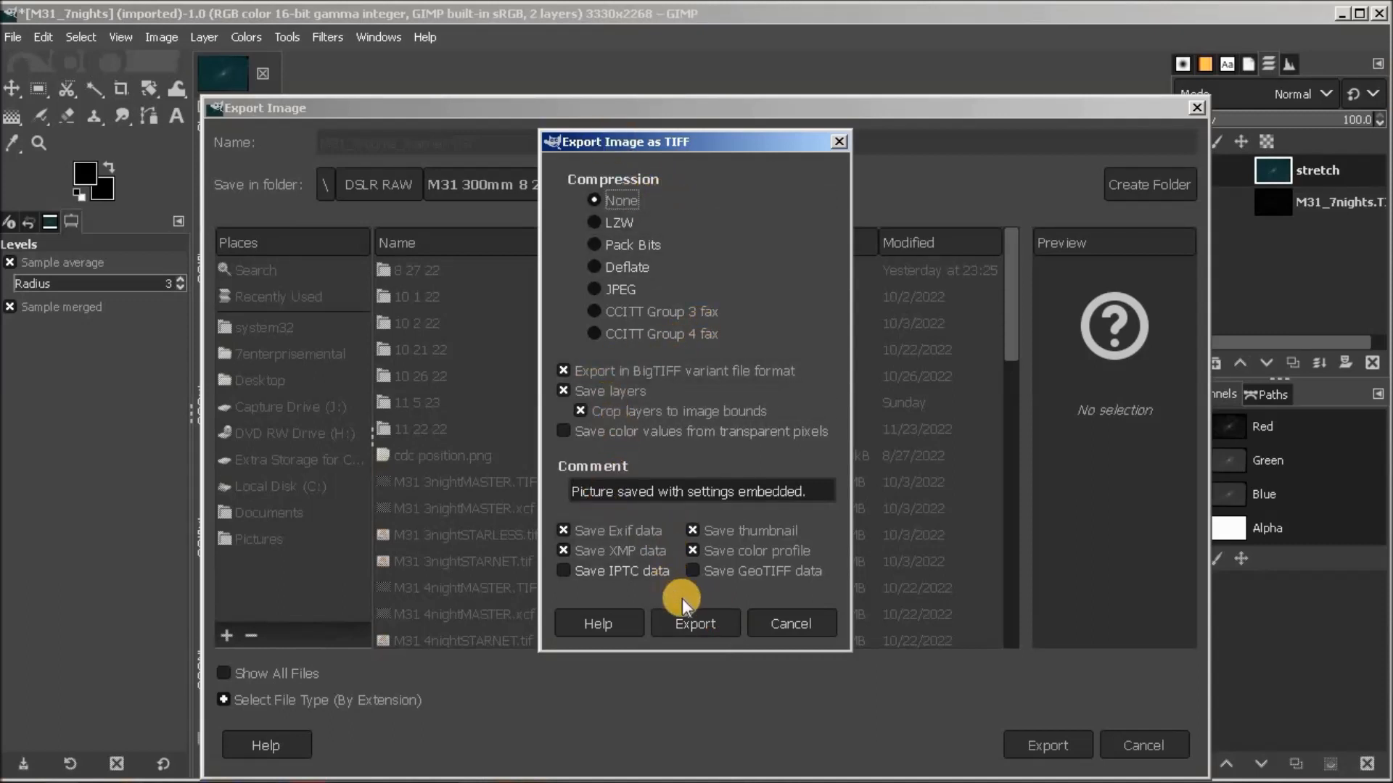
click(718, 626)
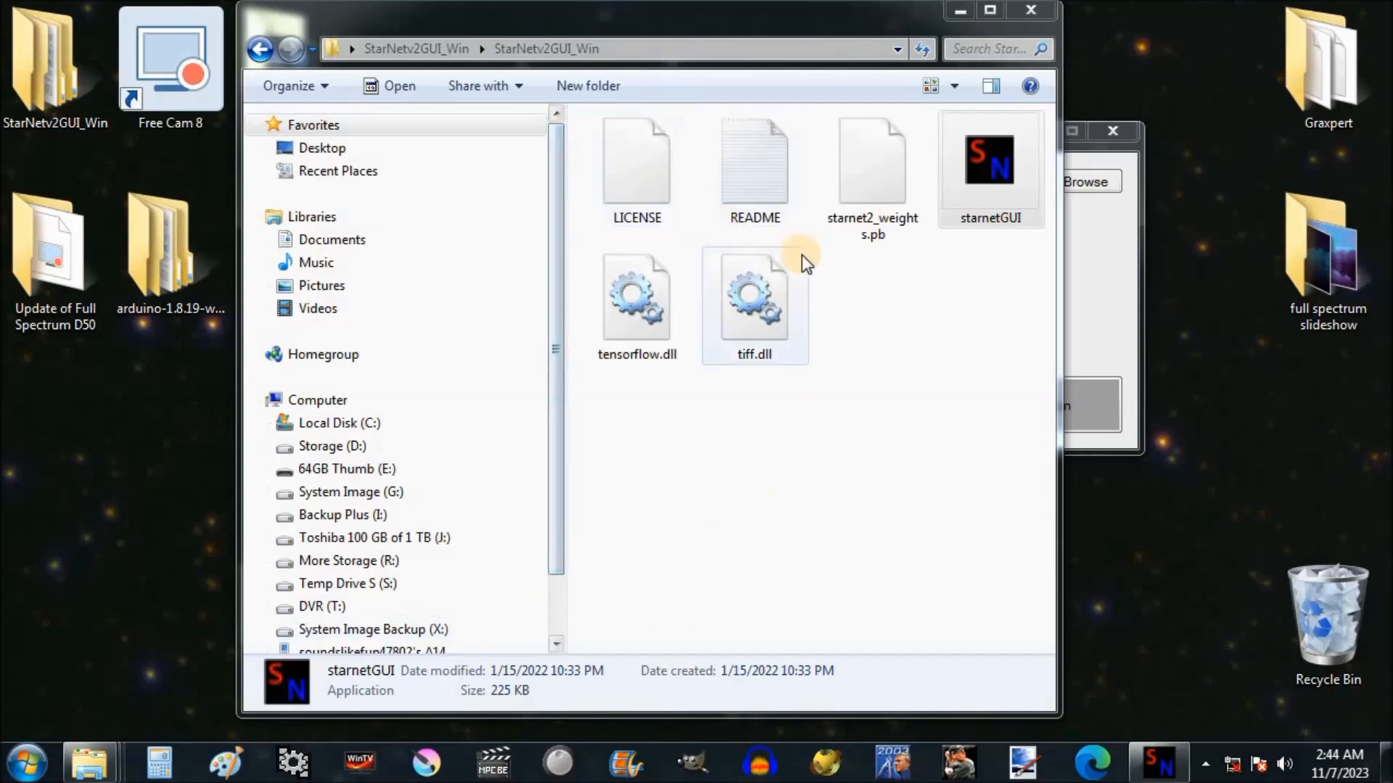
Step: Launch starnetGUI from the StarNetv2GUI_Win folder and minimize the folder window to reveal StarNet++ GUI
double_click(989, 181)
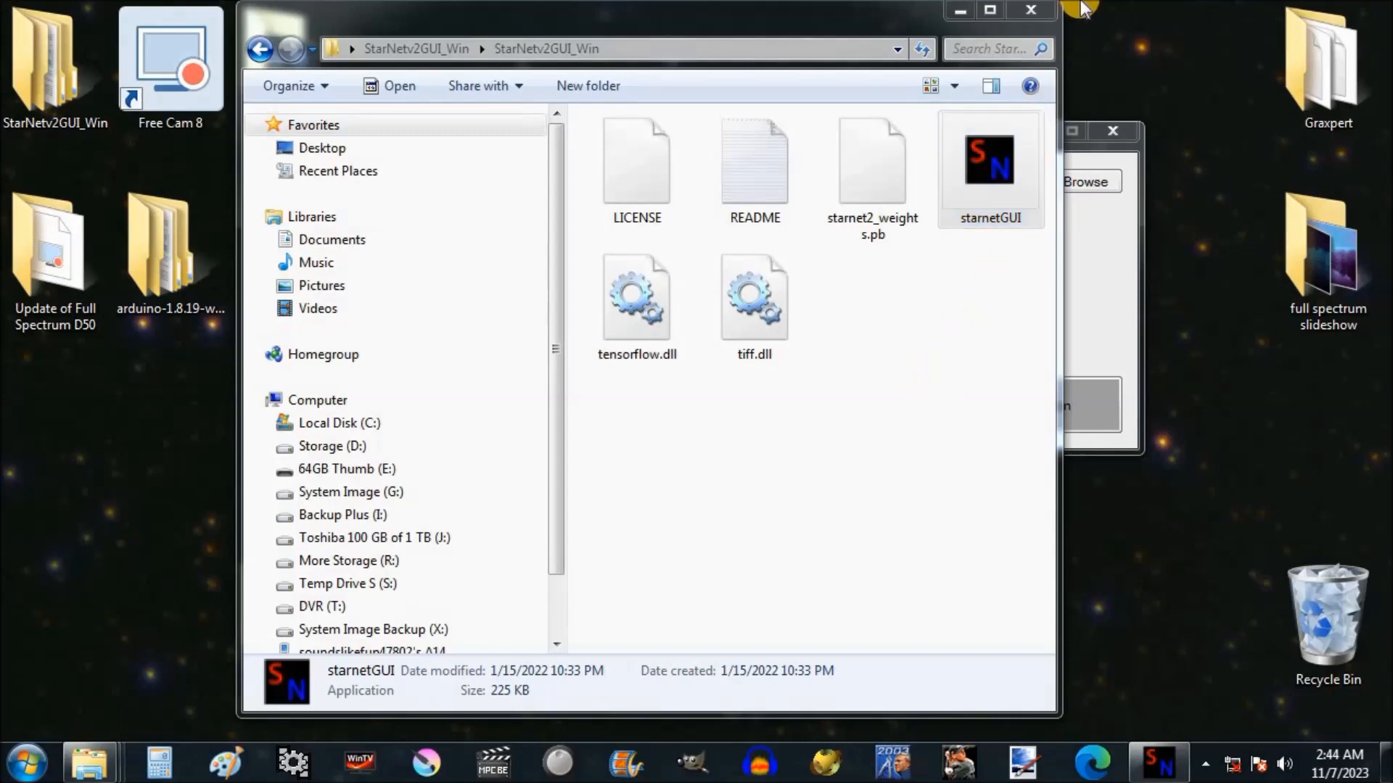
click(964, 20)
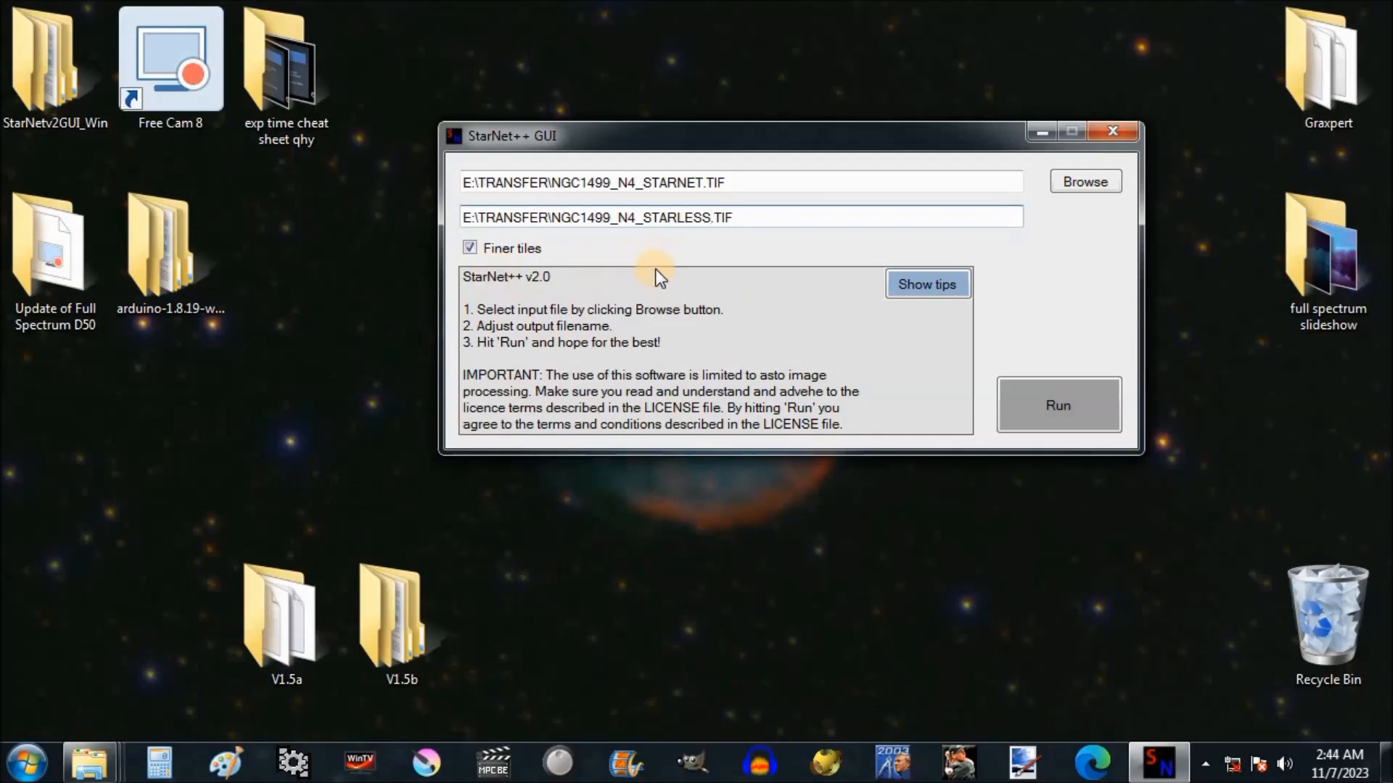
Step: Run the star removal in StarNet++, then switch to GIMP and compare the M31_7nights_starnet image with the starless version
click(1055, 411)
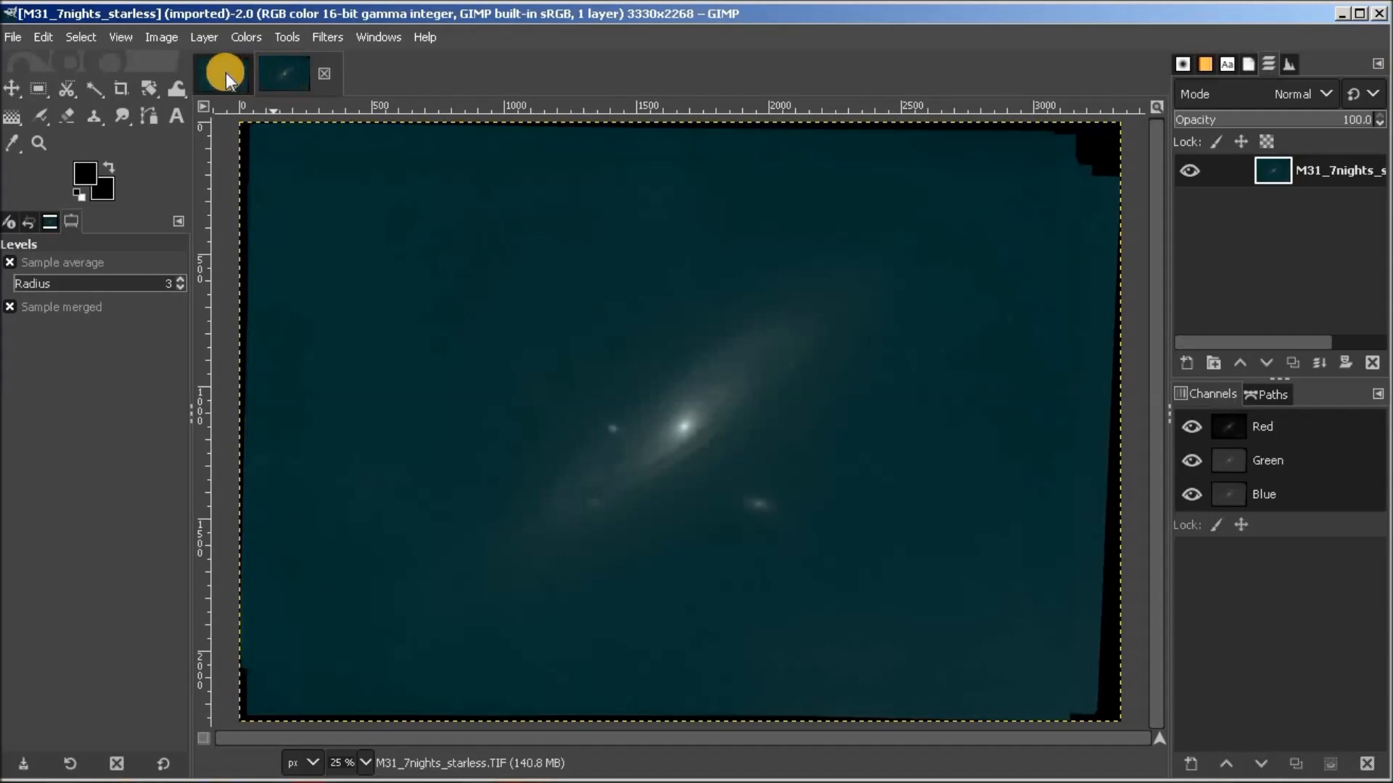
click(225, 73)
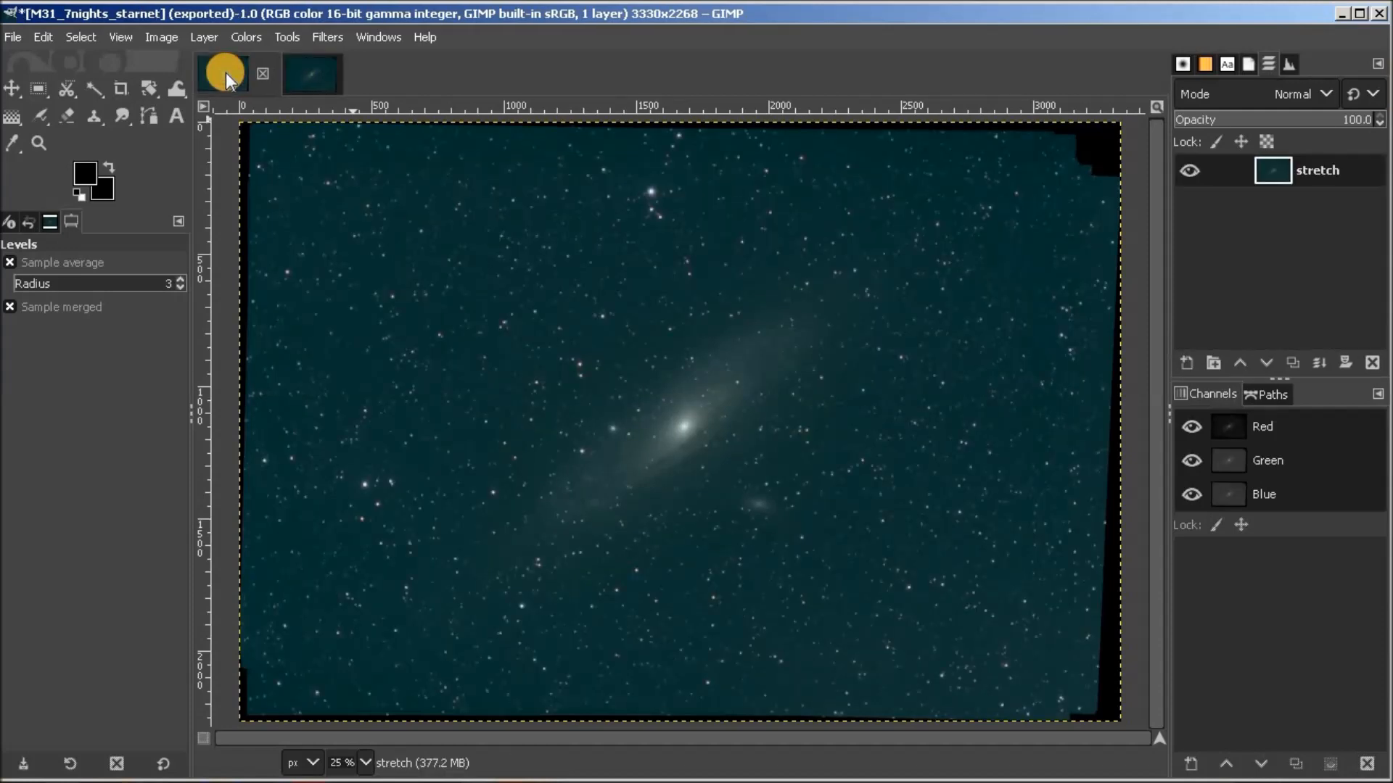
click(317, 71)
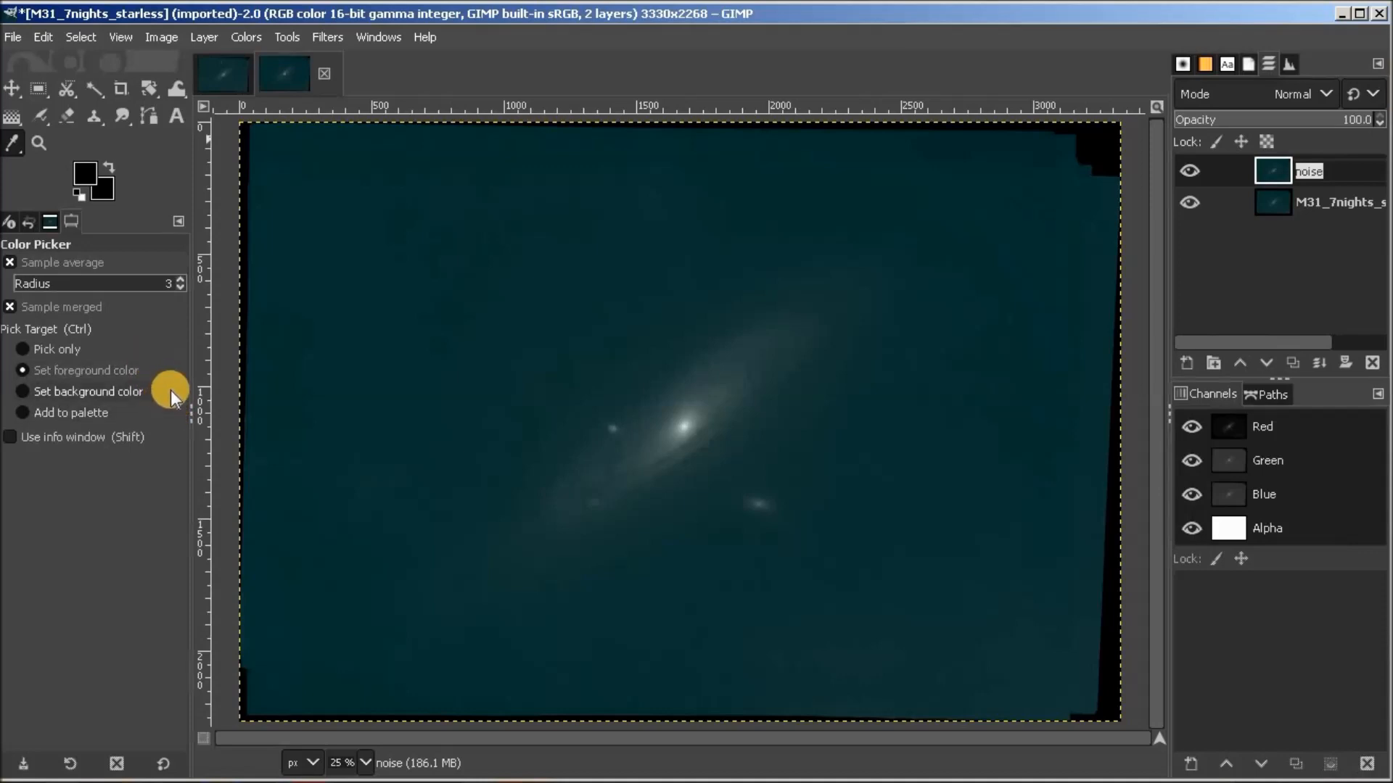
Step: Sample the foreground colour from the starless image's dark sky and the background colour from the sky near its upper-left corner
click(296, 281)
click(23, 391)
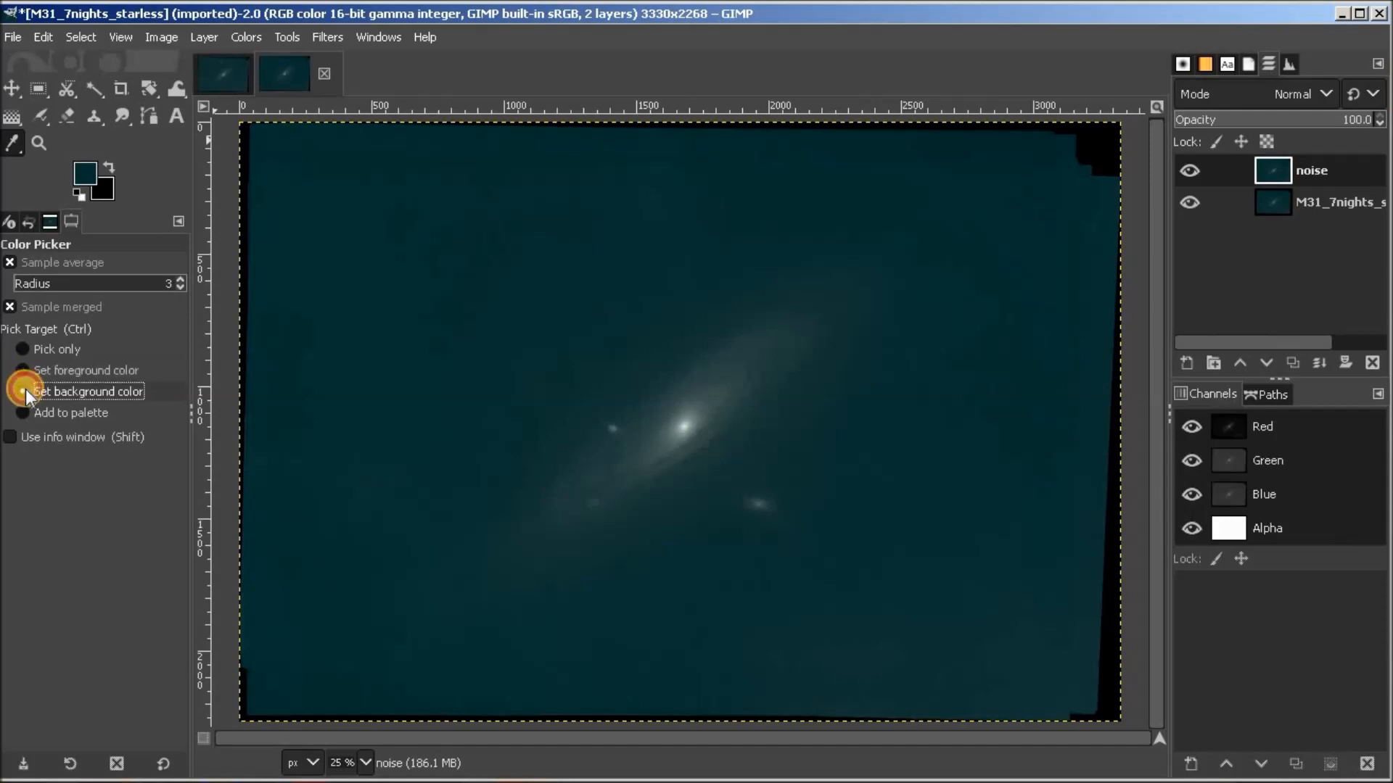
click(270, 148)
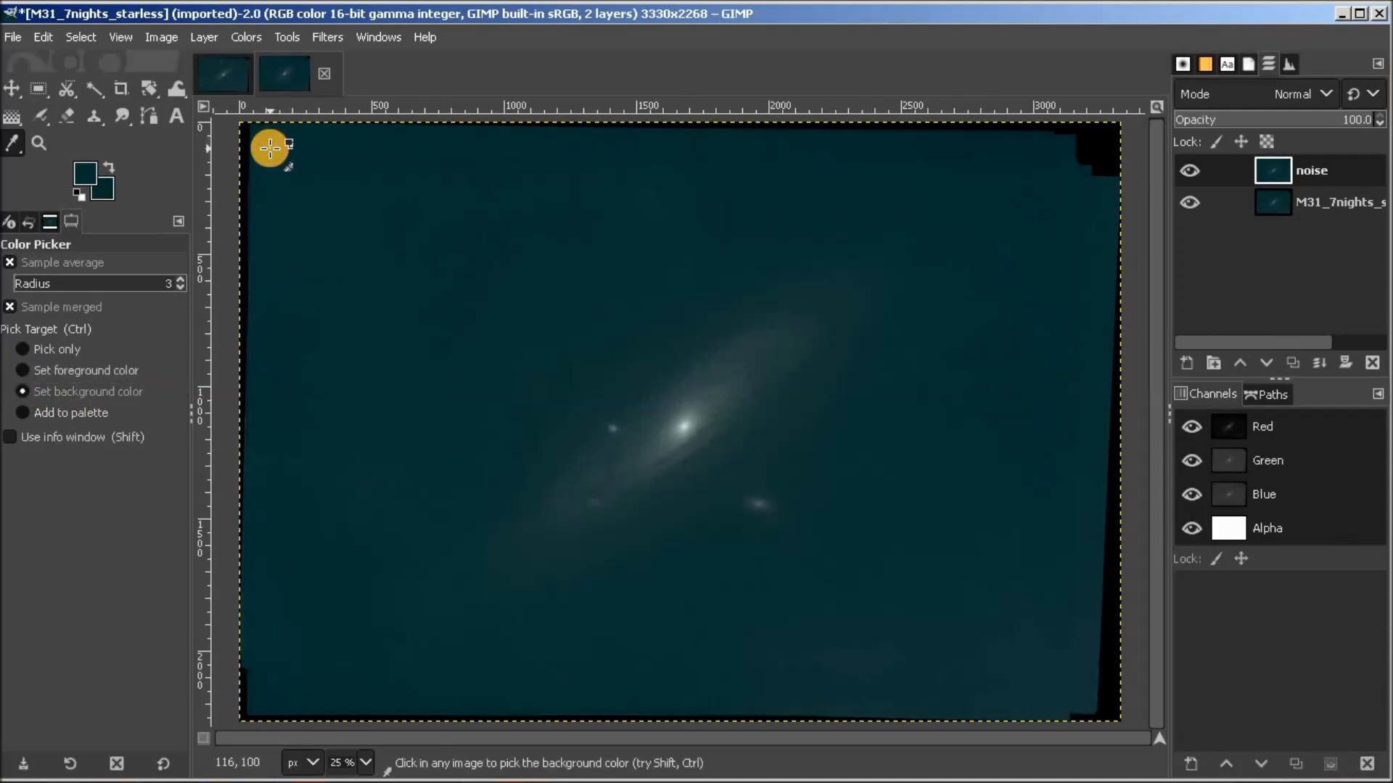
Step: Fill the noise layer with a linear foreground-to-background gradient running vertically from the image's upper edge to its lower edge
click(18, 106)
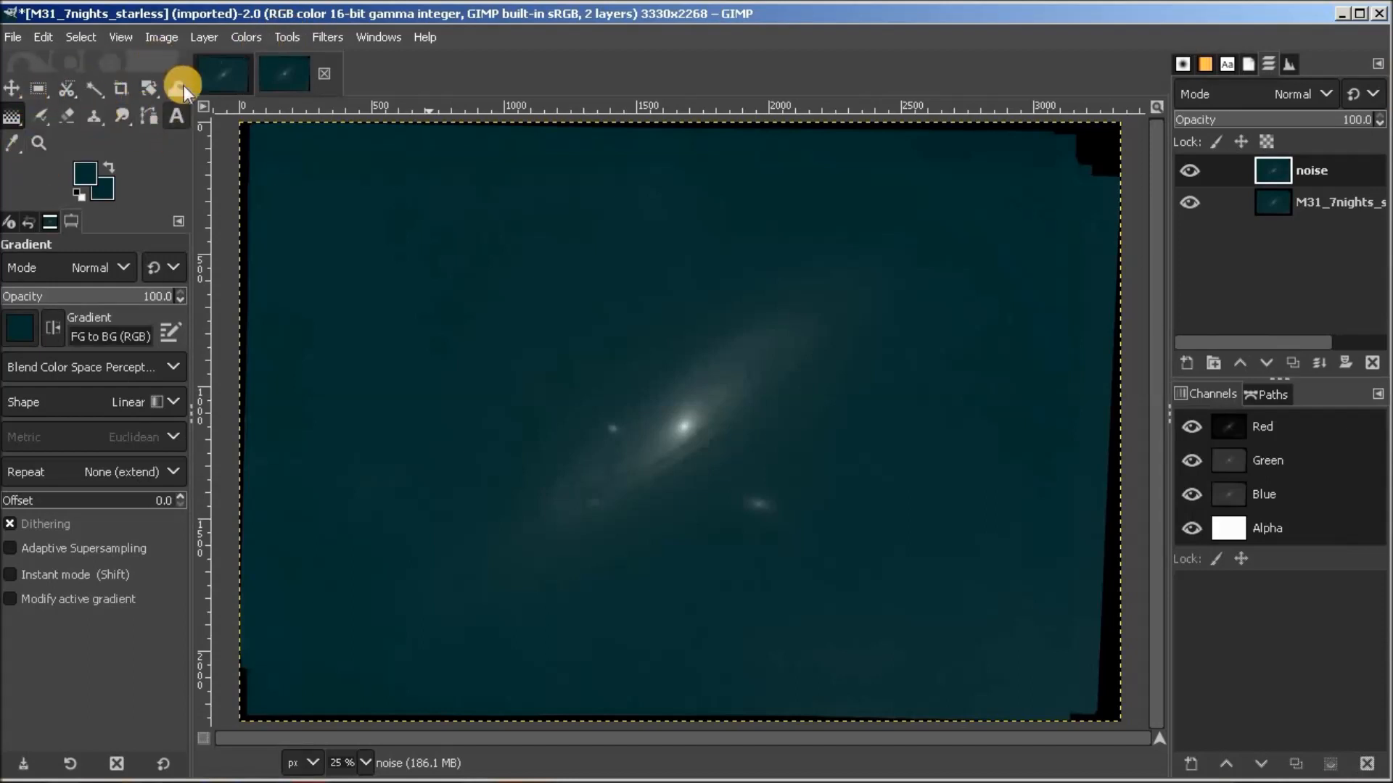
click(289, 37)
click(1339, 170)
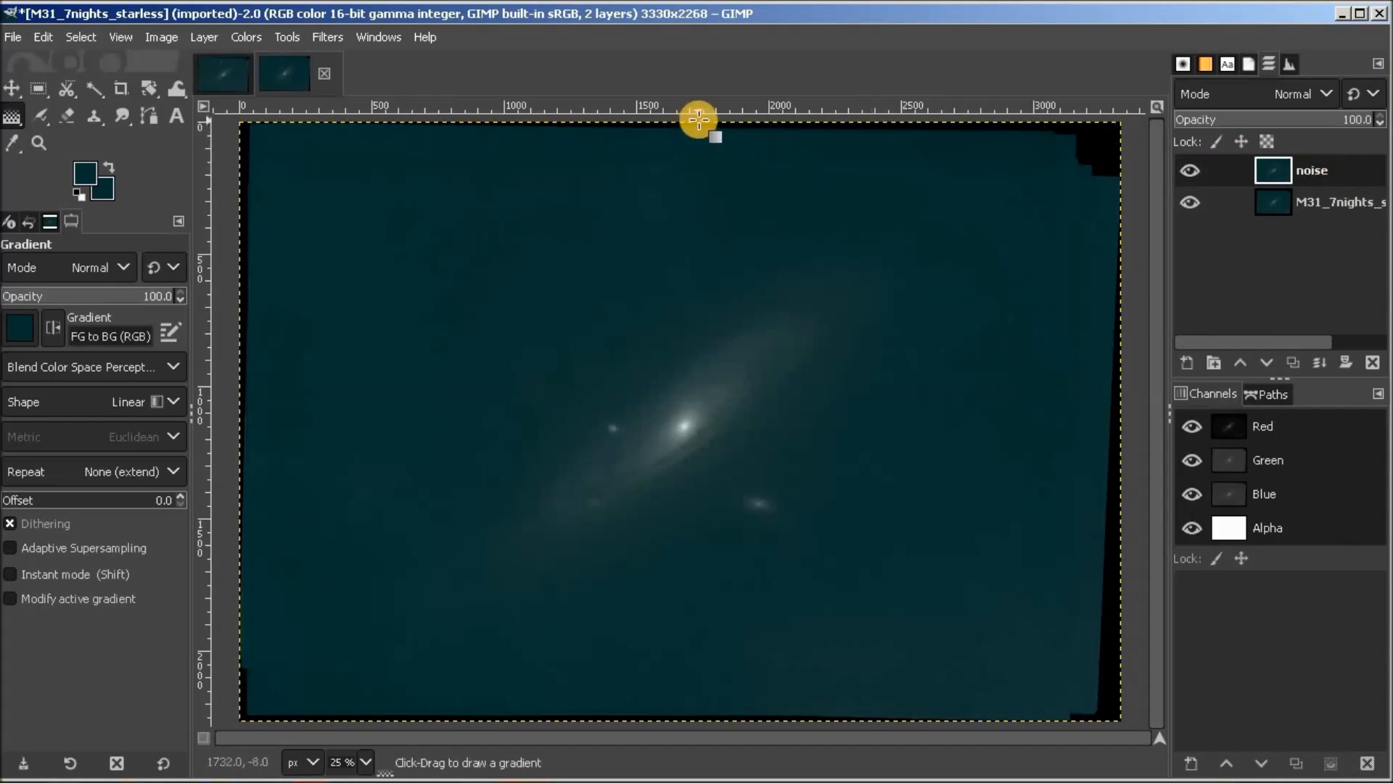
drag(698, 118, 696, 724)
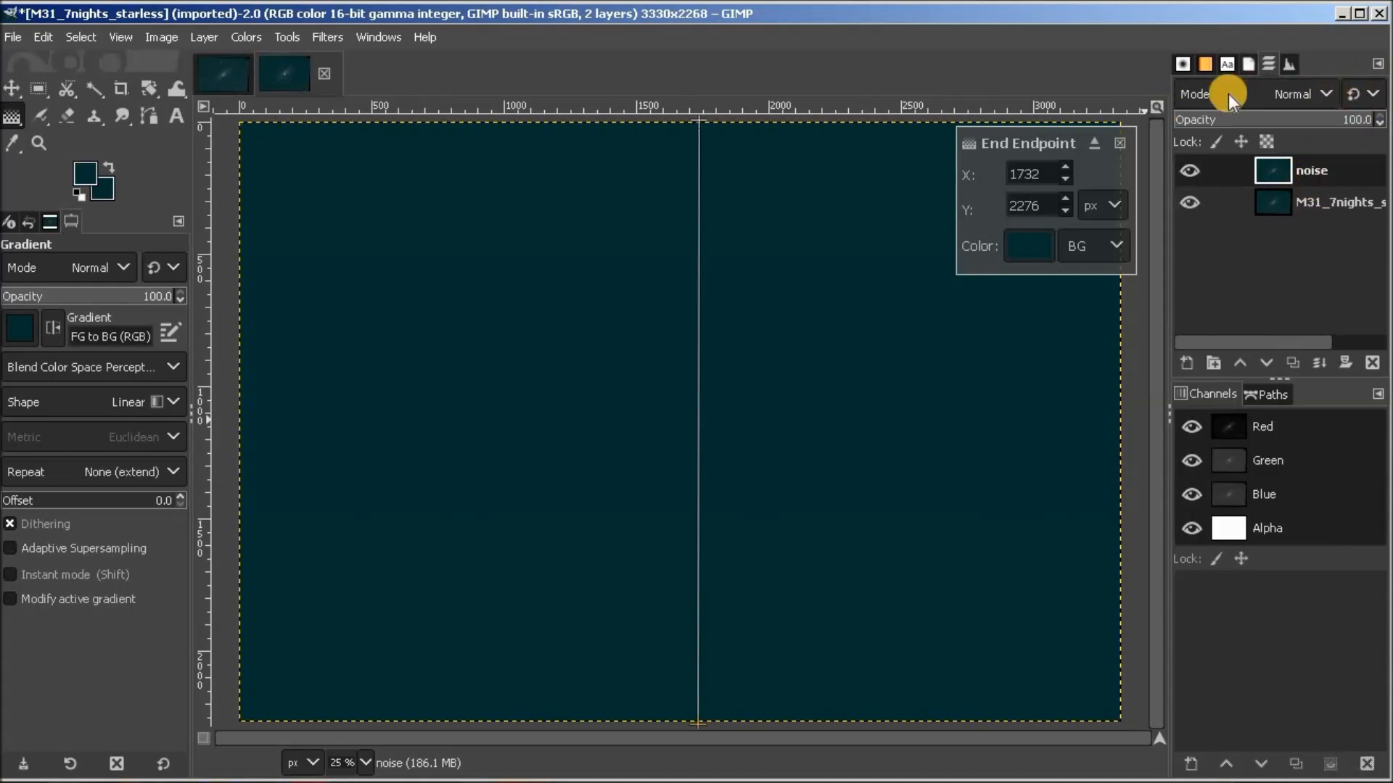
Step: Try the Subtract blend mode on the noise layer and return the layer to Normal
click(1326, 94)
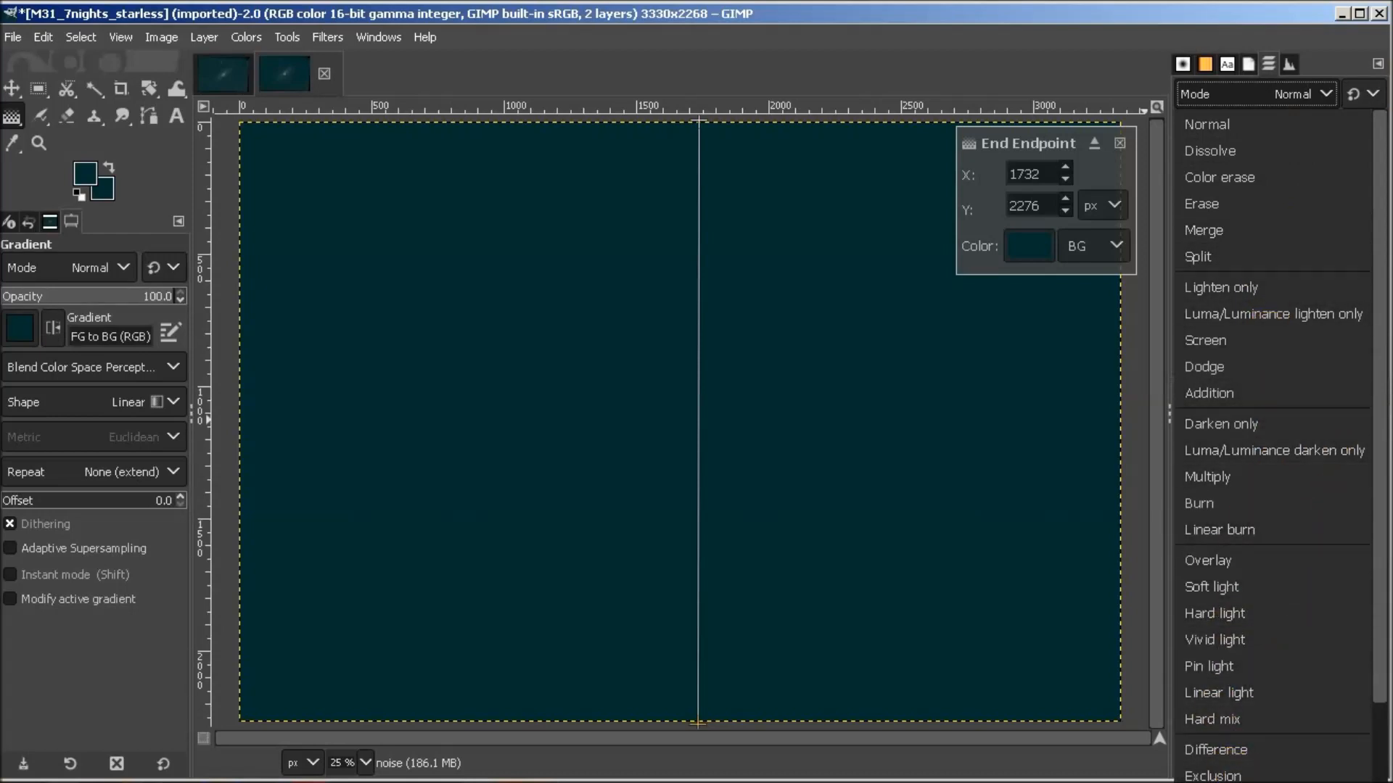
click(1296, 782)
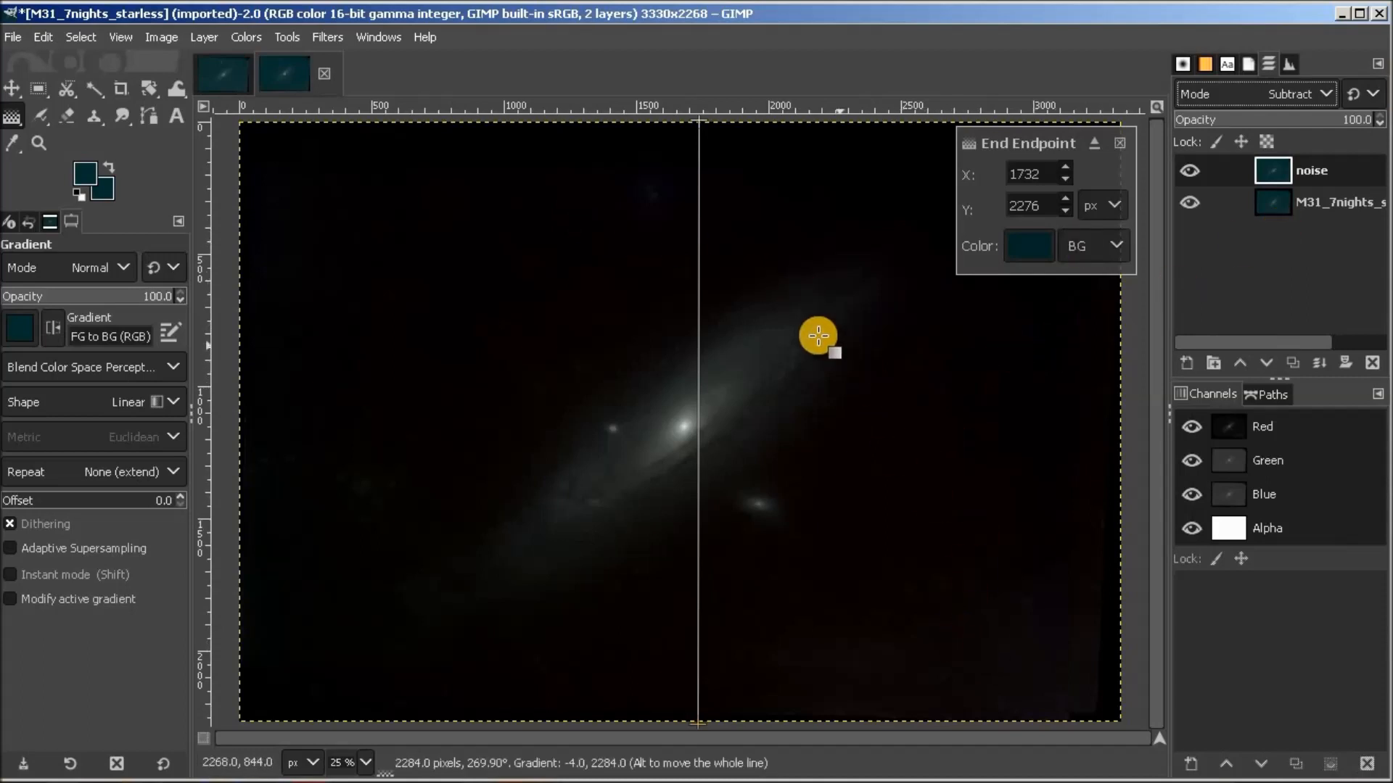
click(1323, 93)
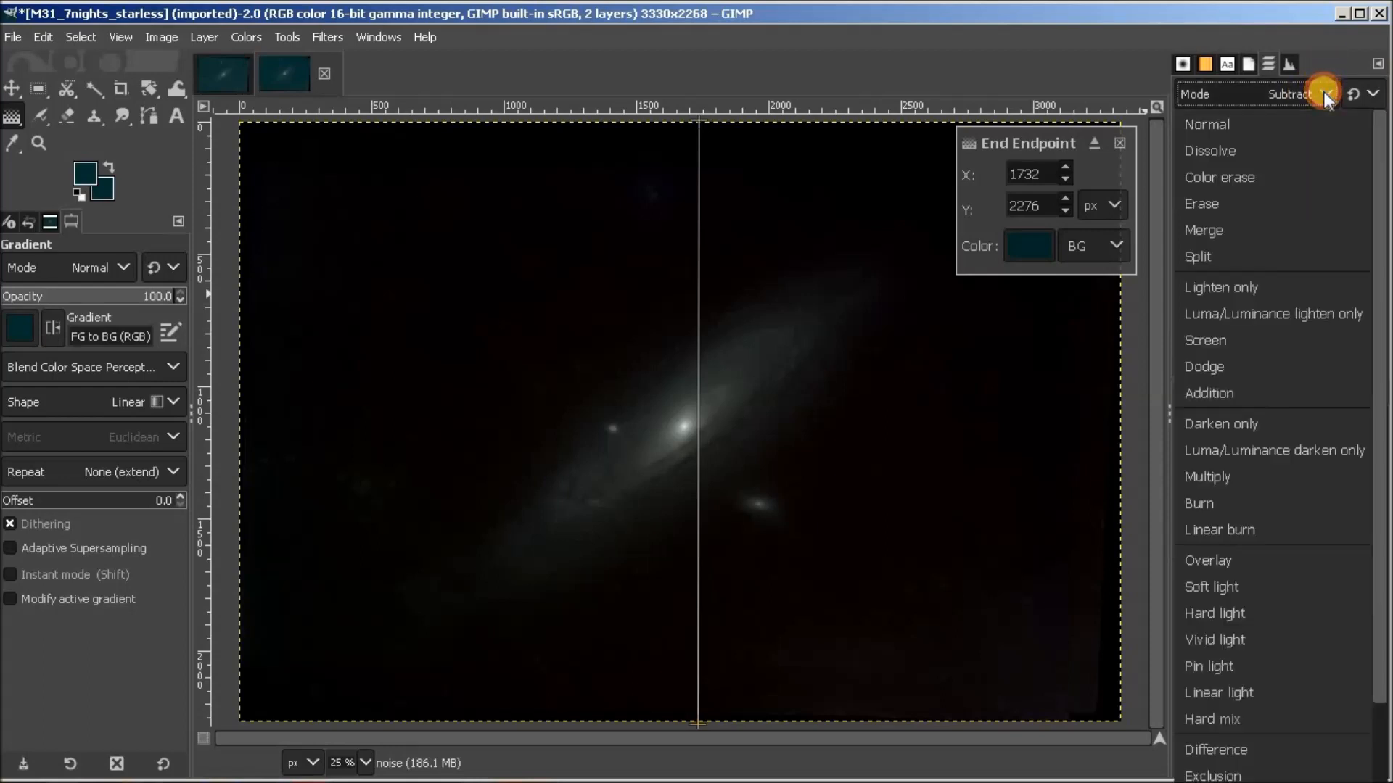
click(1247, 125)
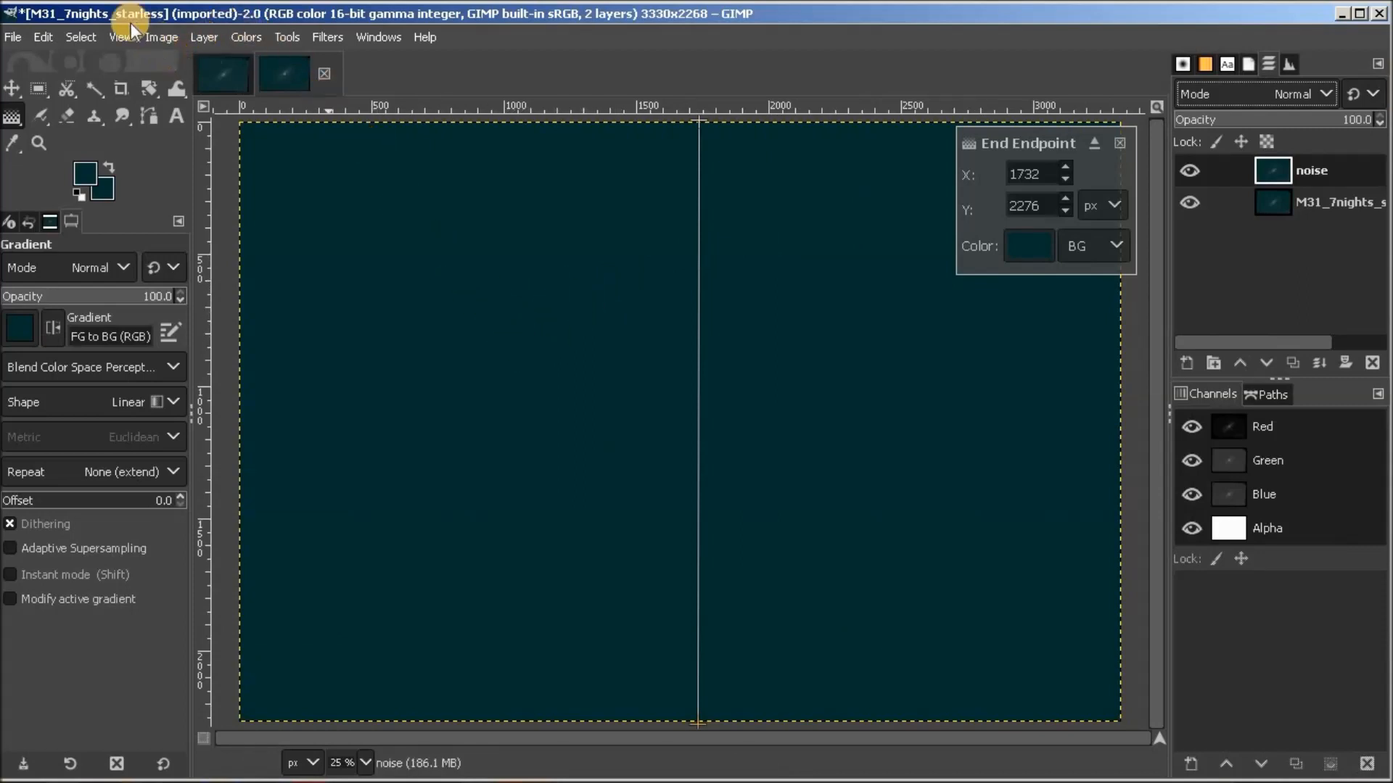
Step: Try darkening the noise layer with Brightness-Contrast at a brightness of -0.163
click(245, 36)
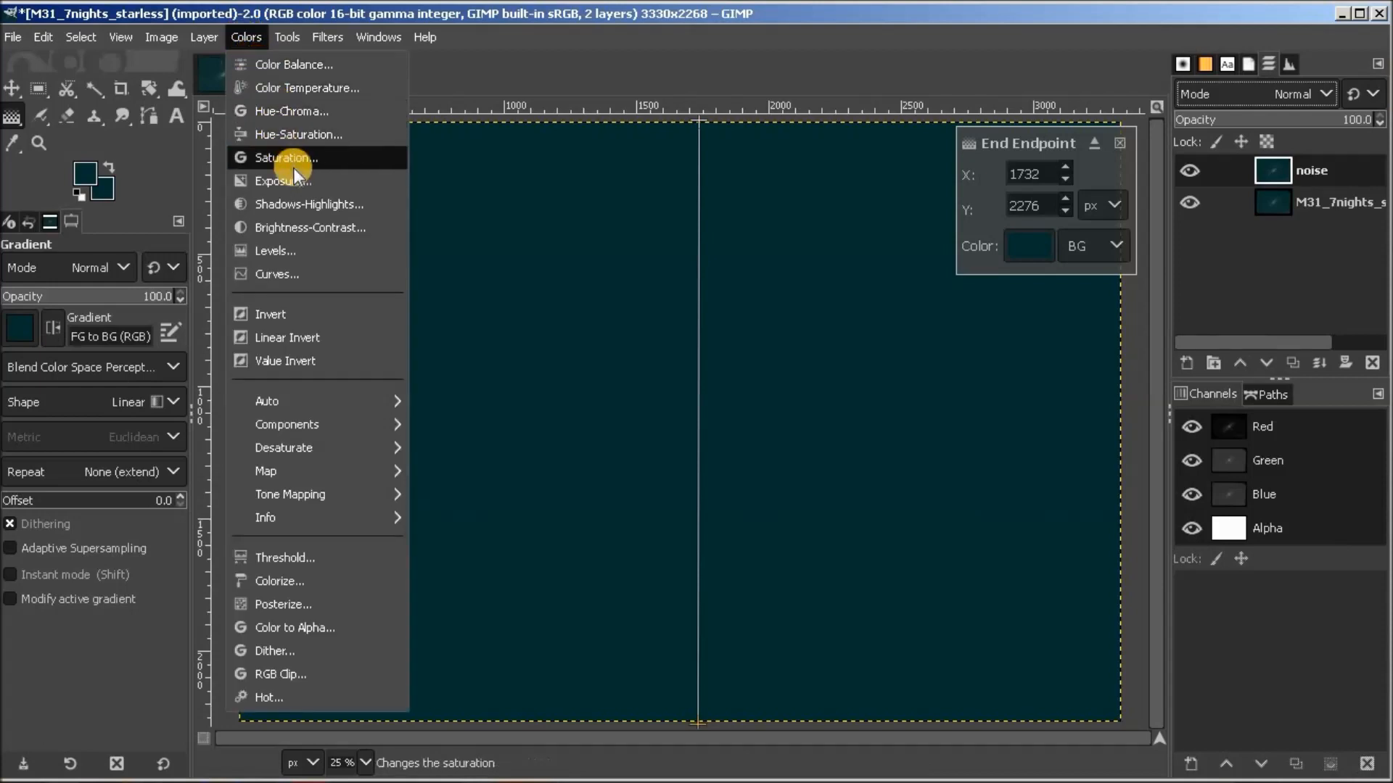
click(308, 225)
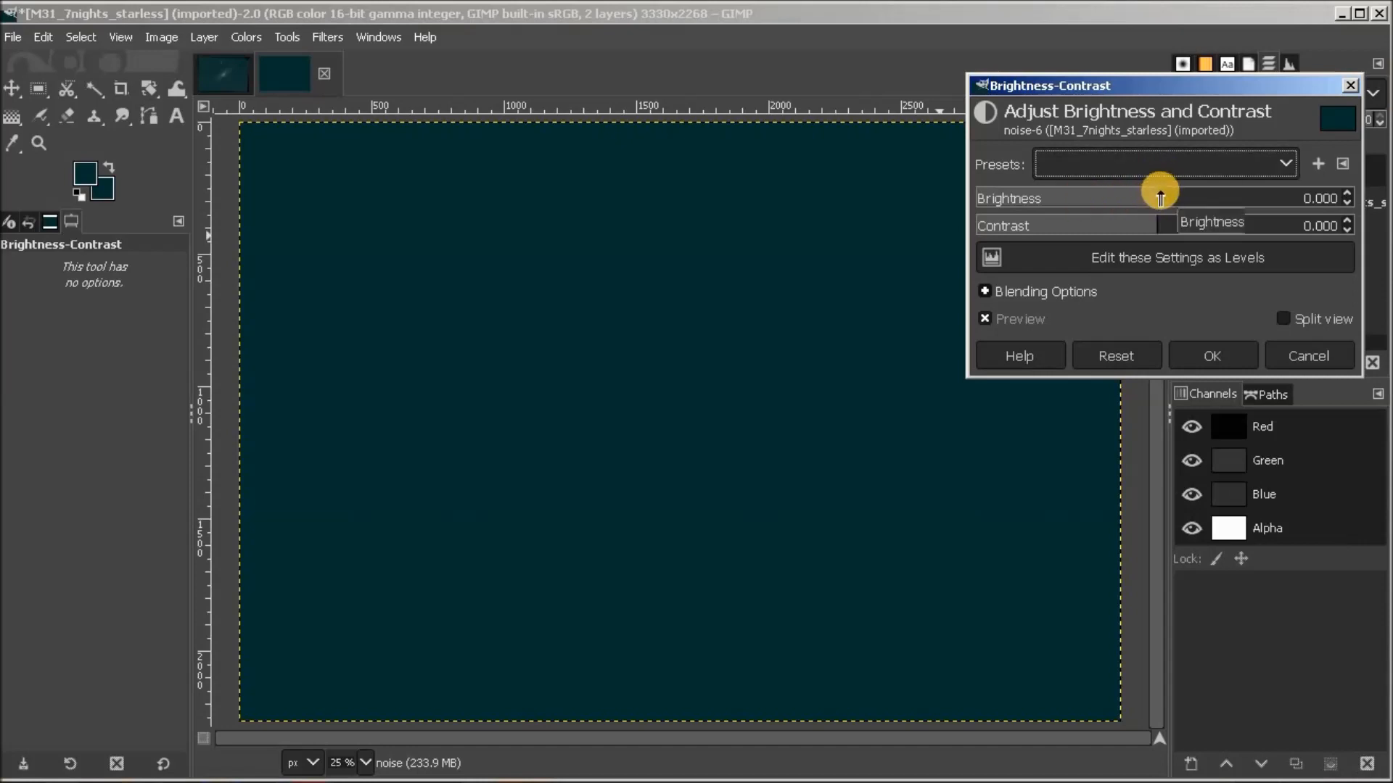
drag(1159, 197, 1097, 196)
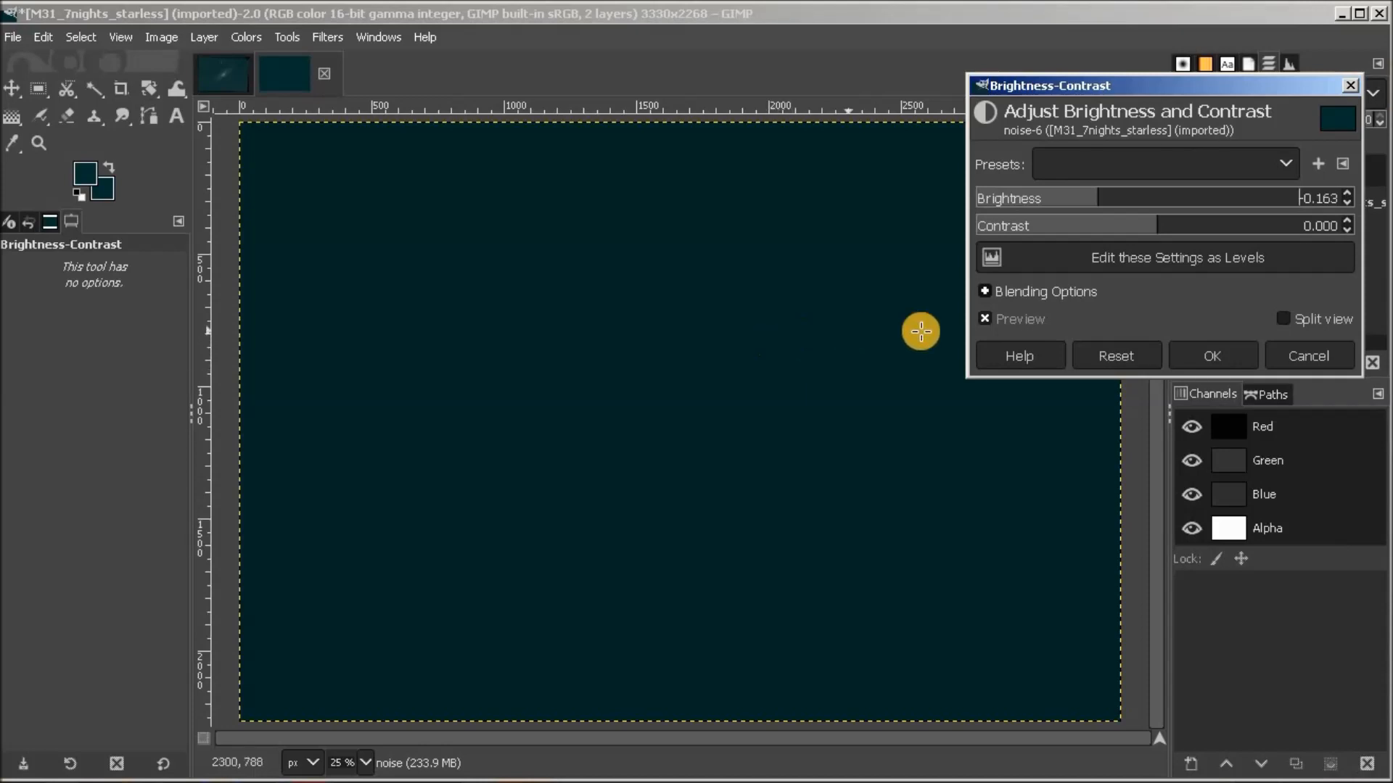
click(1309, 355)
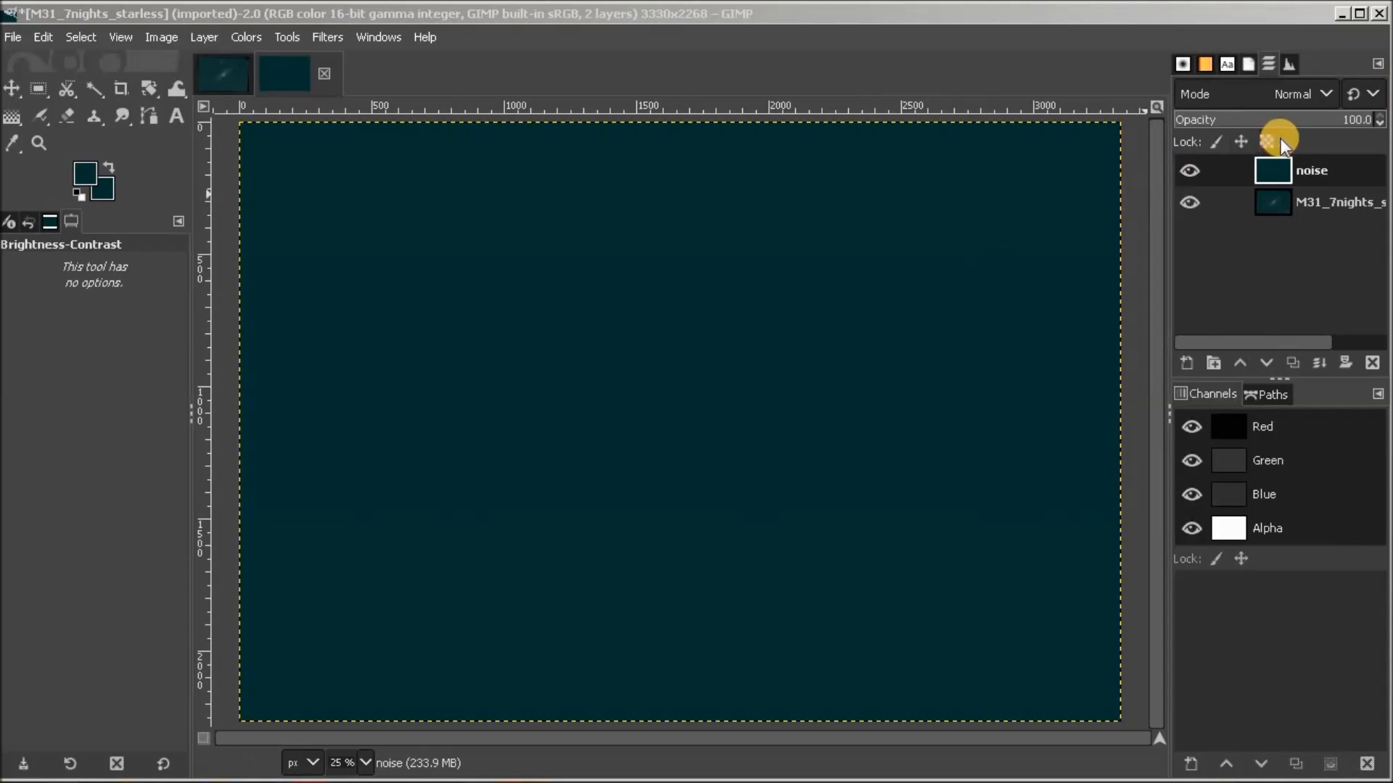
Step: Set the noise layer's blend mode to Subtract and merge it down onto the starless layer
click(1322, 94)
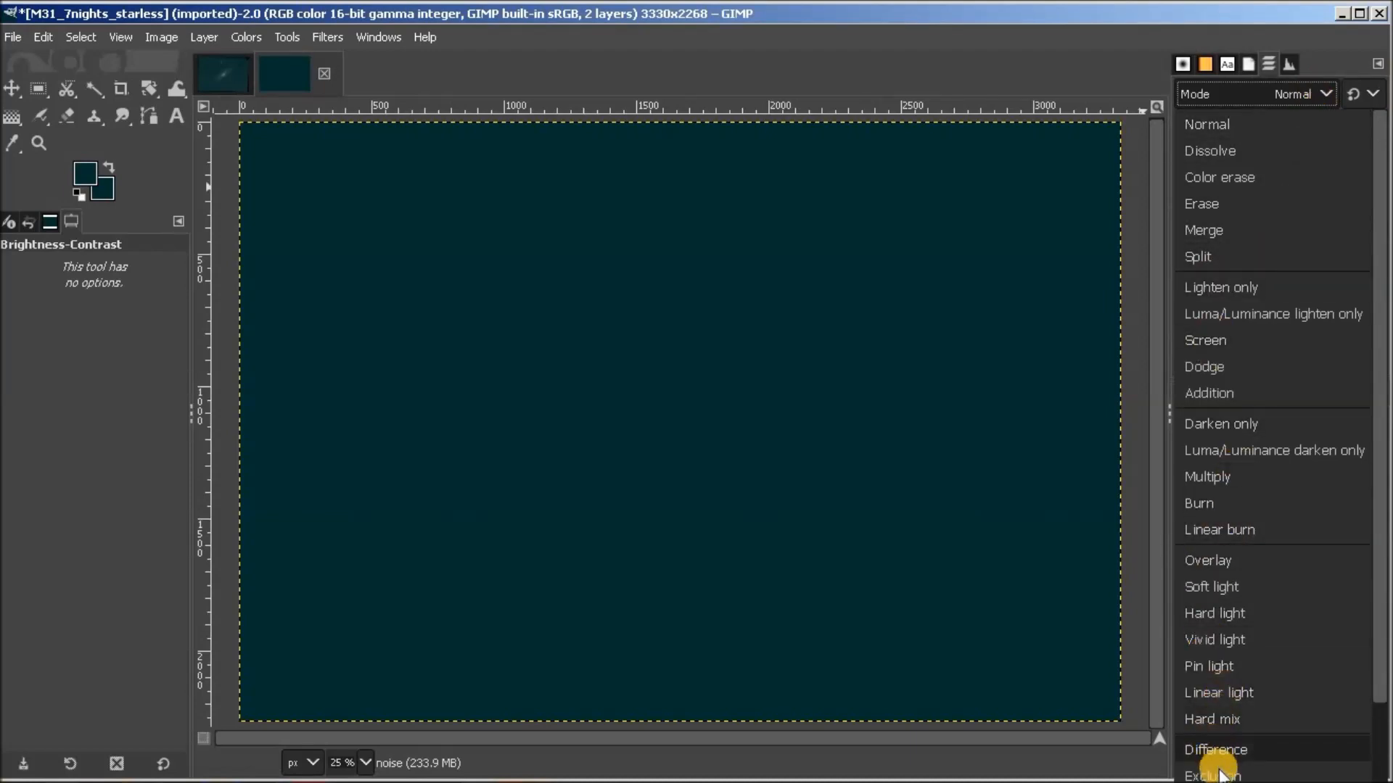
click(1206, 677)
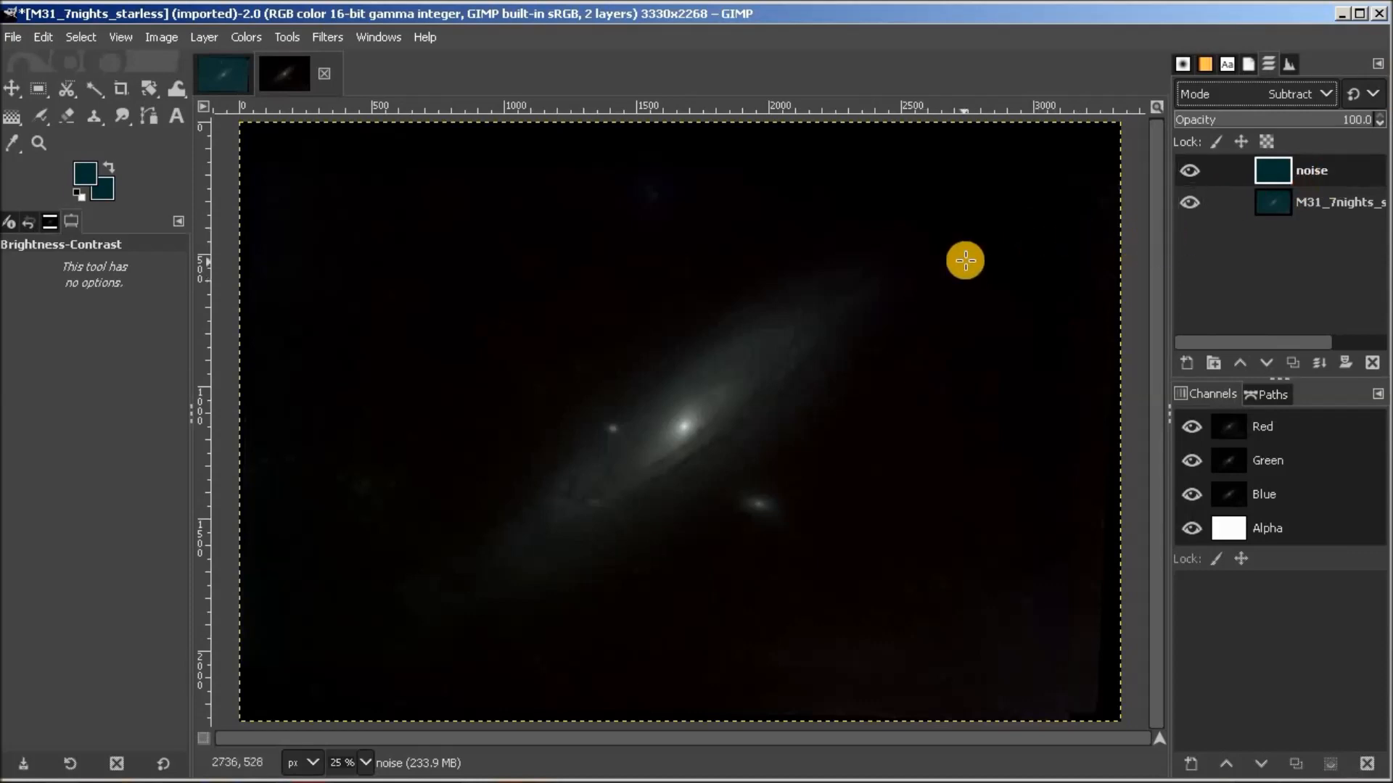
right_click(1334, 165)
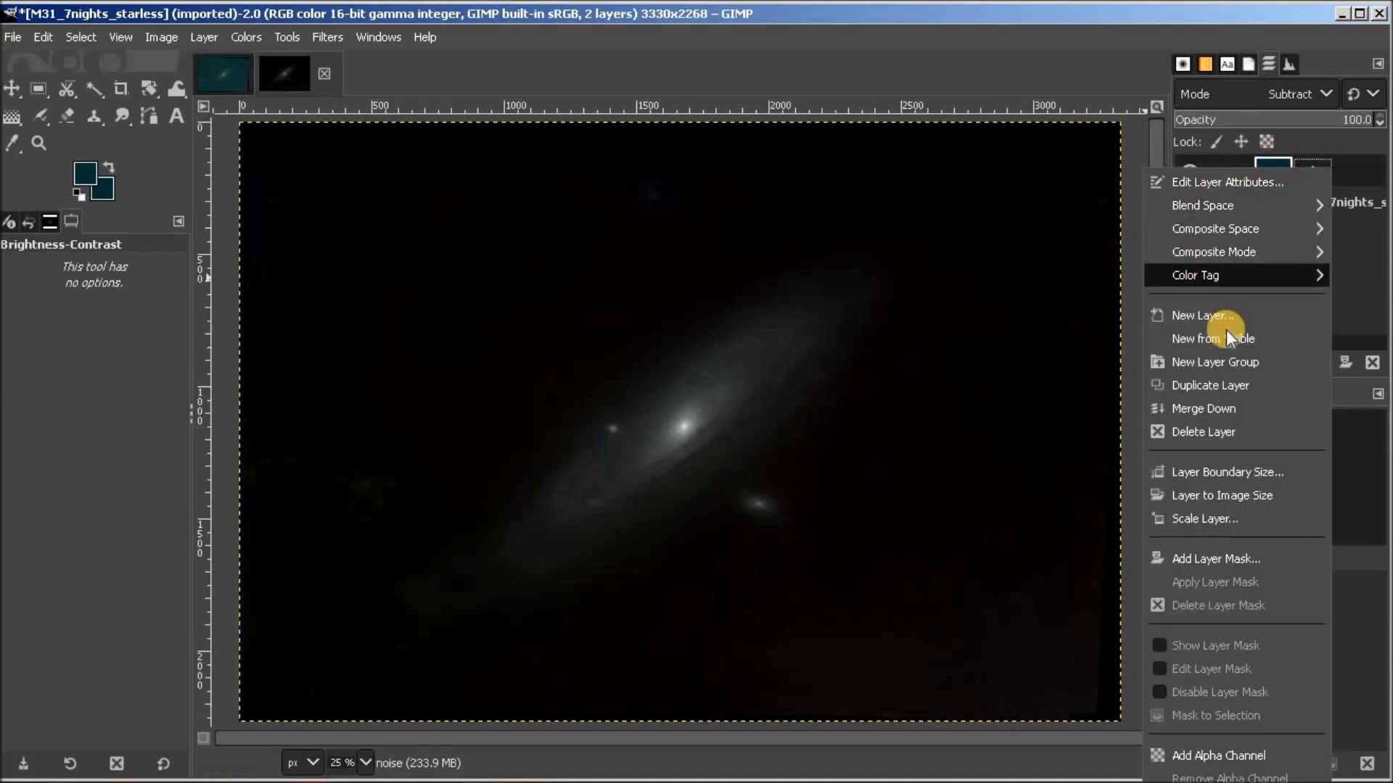
click(1246, 408)
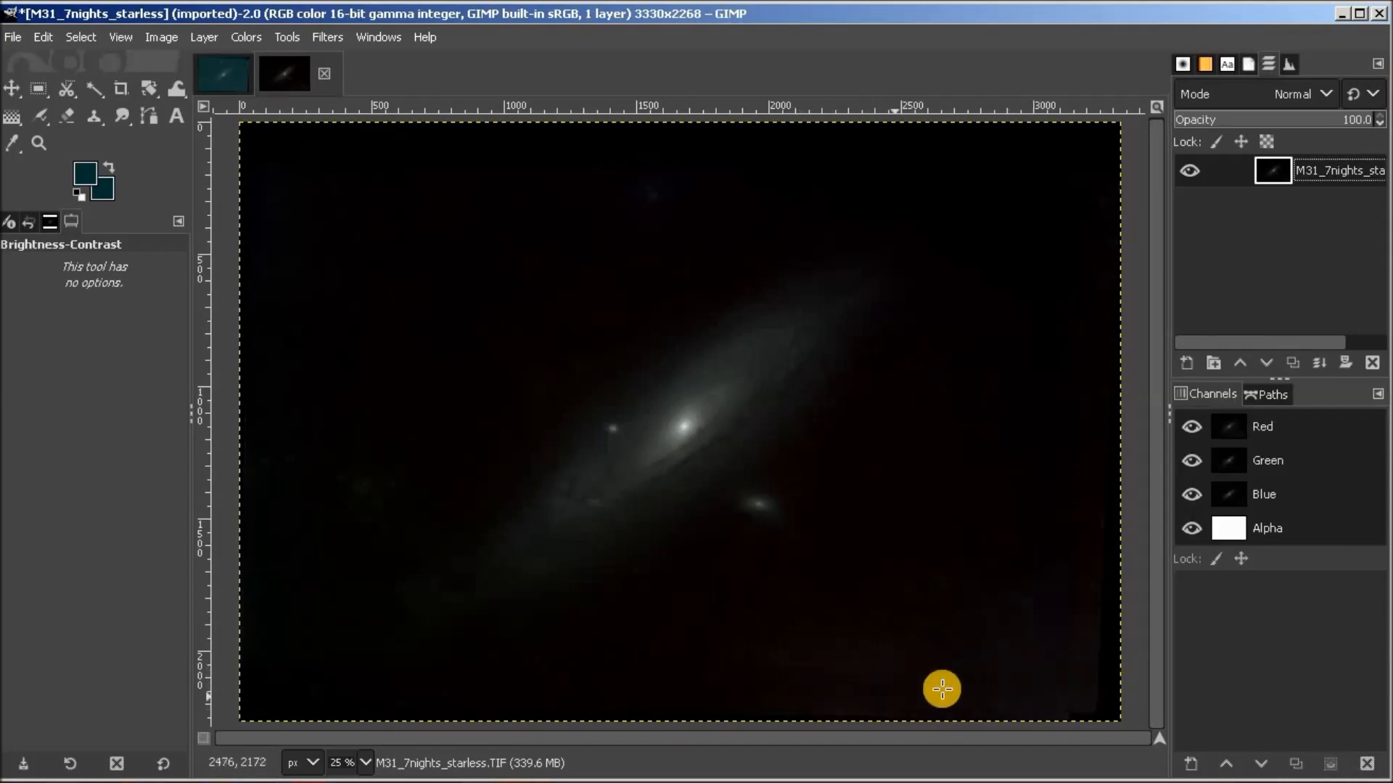
Step: Duplicate the merged starless layer and rename the copy noise
click(206, 37)
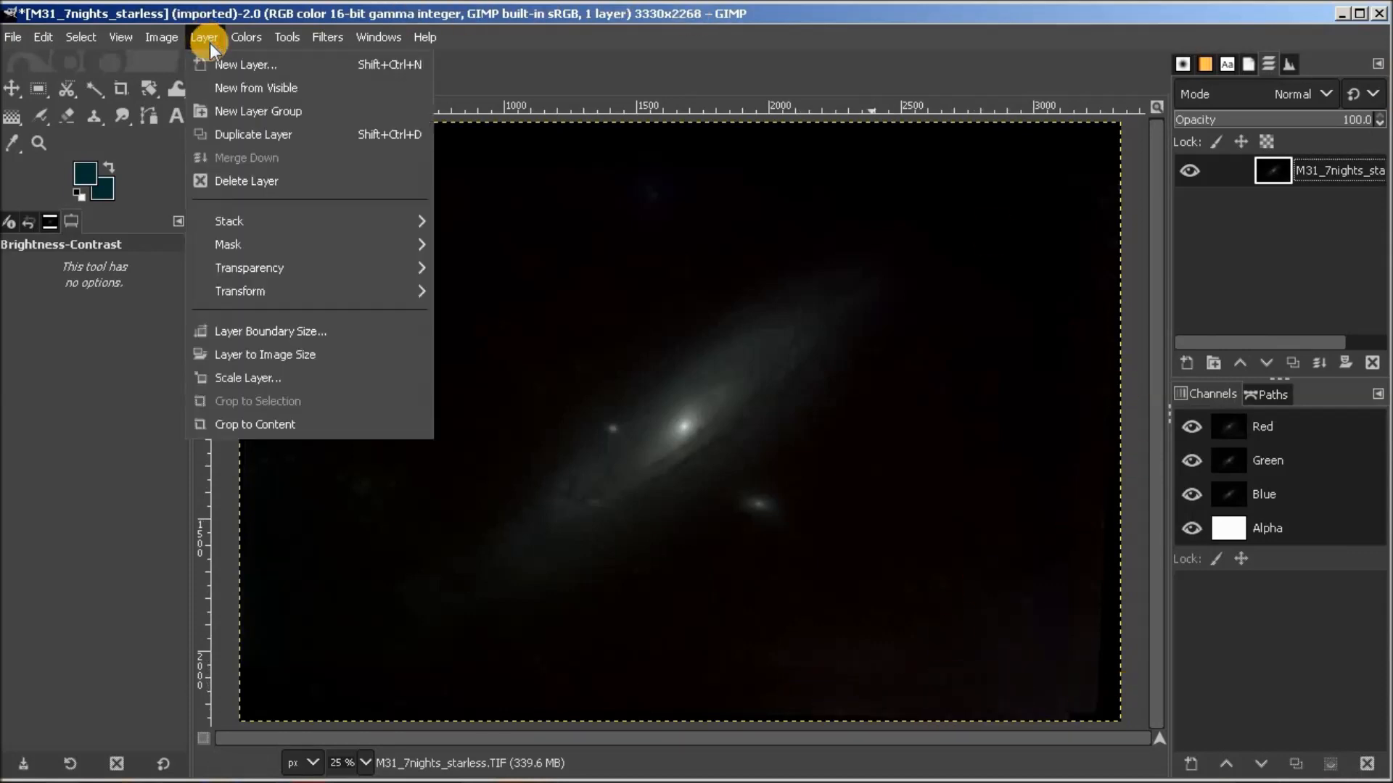
click(241, 134)
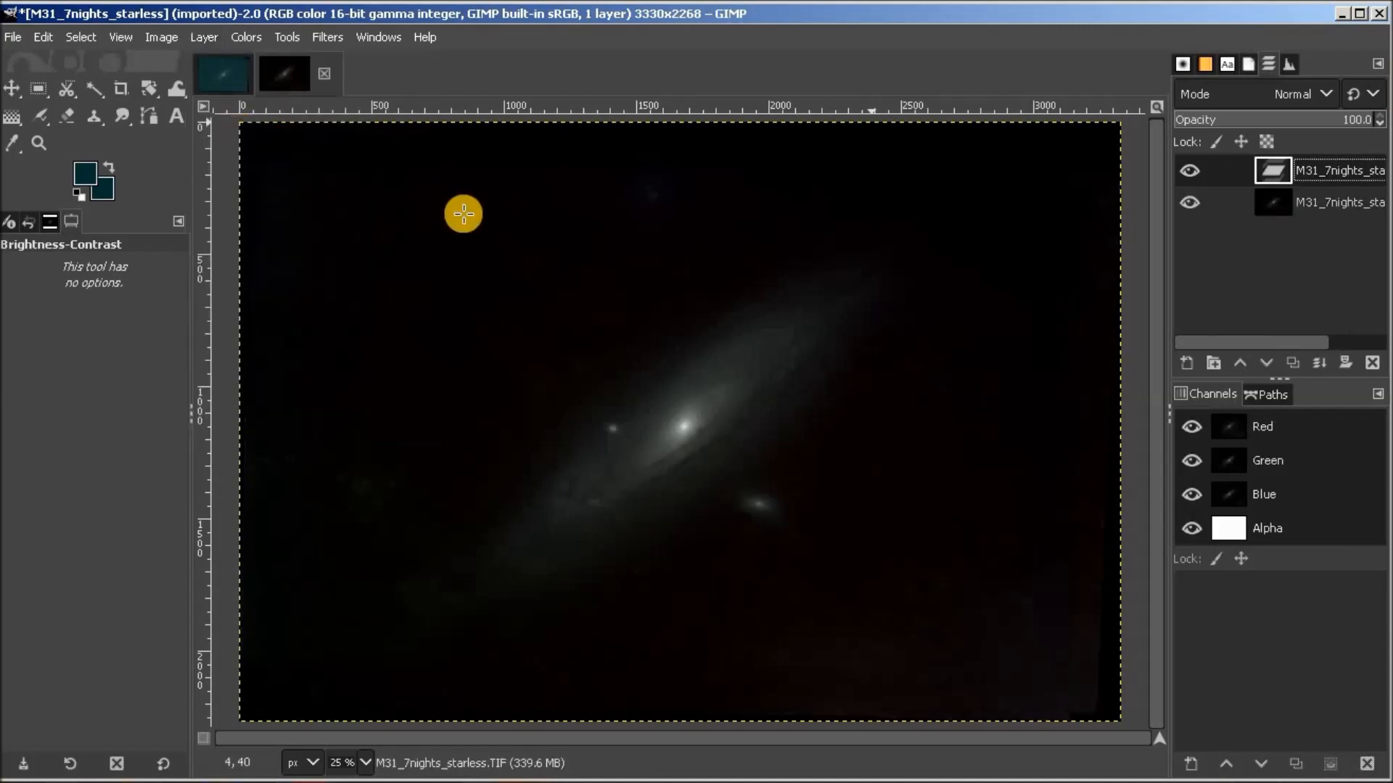
double_click(1339, 170)
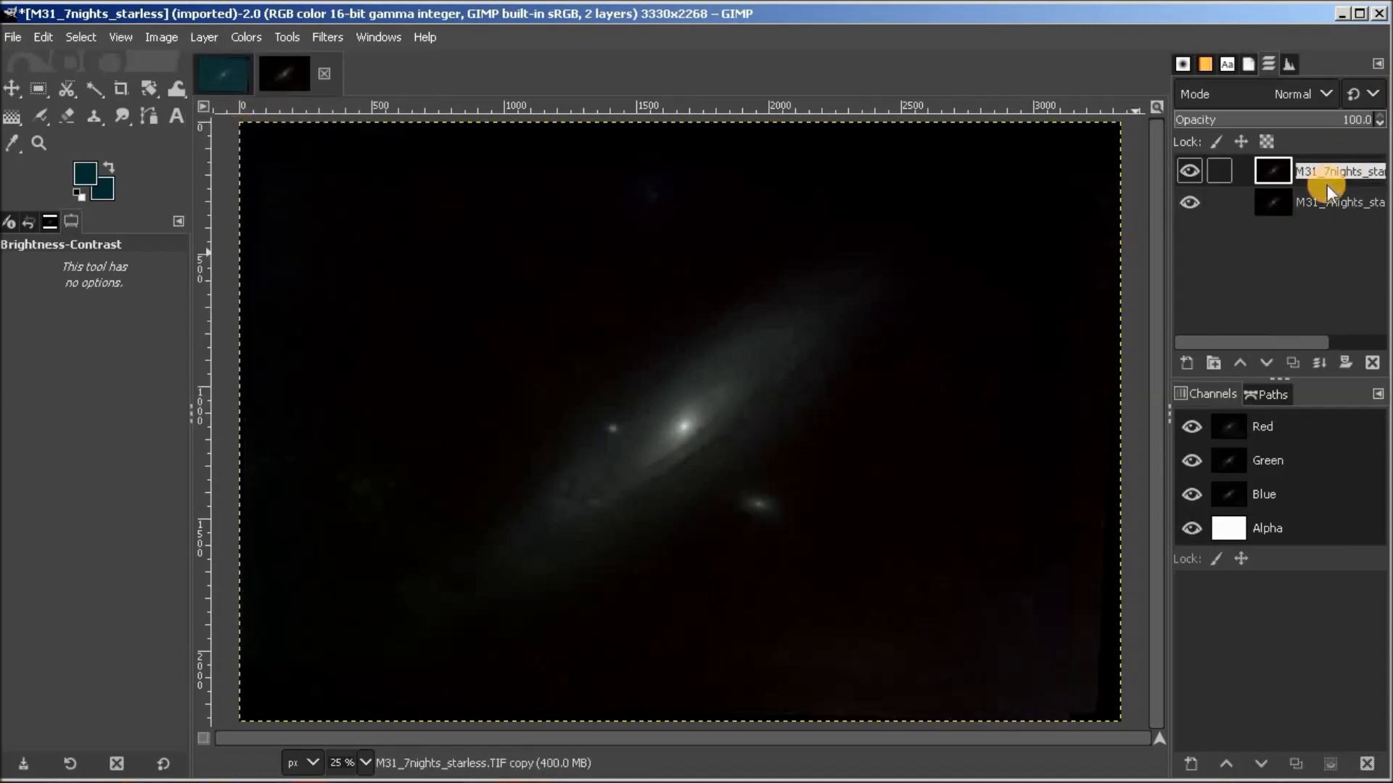
text(noise)
key(Return)
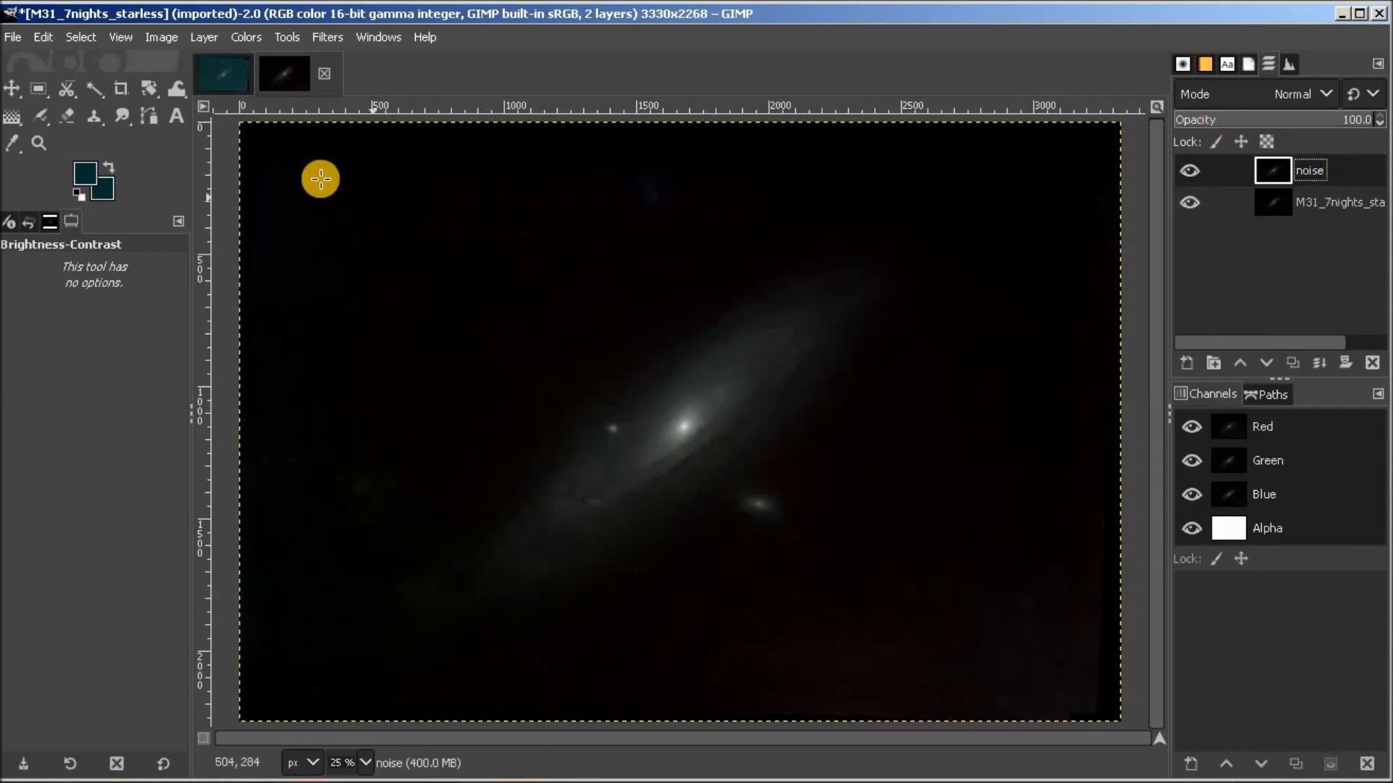
Step: Sample new background and foreground colours from two spots in the sky near the image's lower edge, right of centre
click(12, 143)
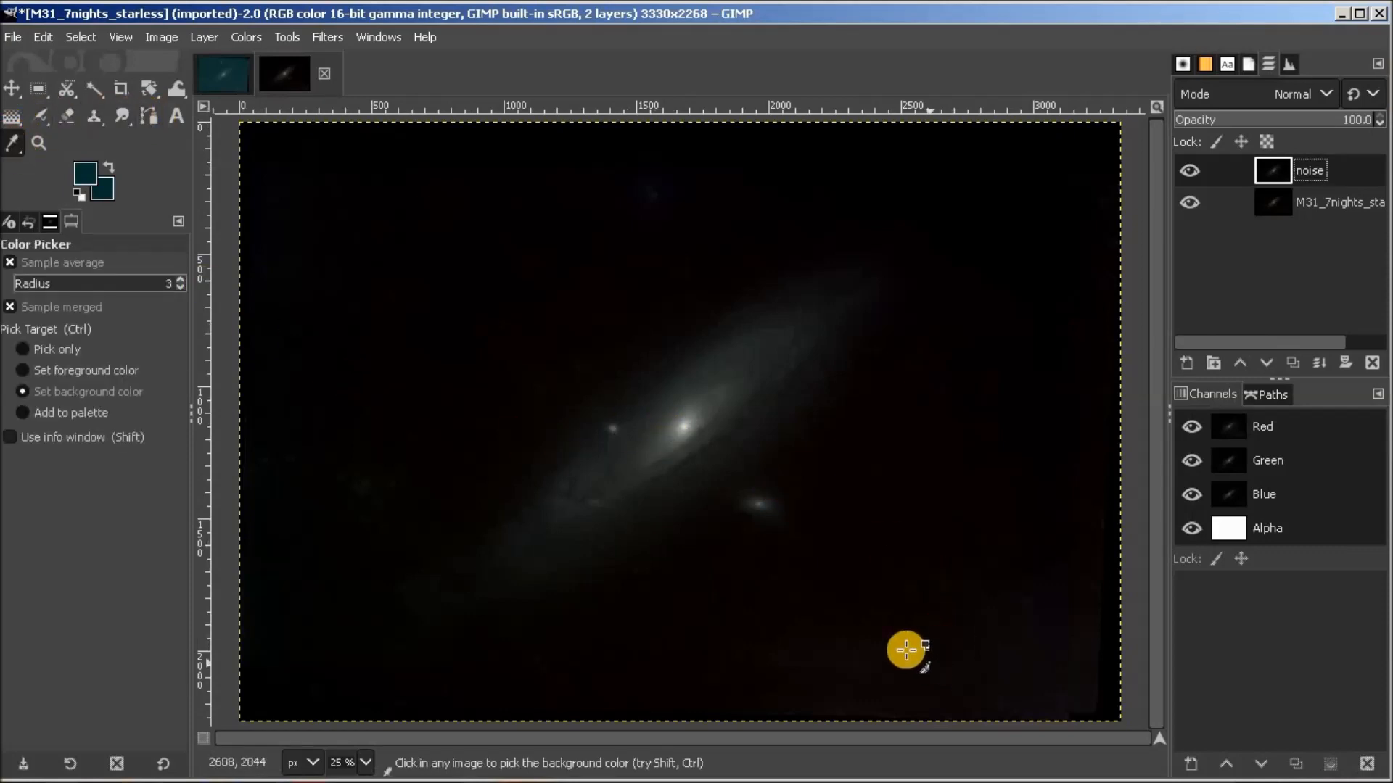
click(865, 685)
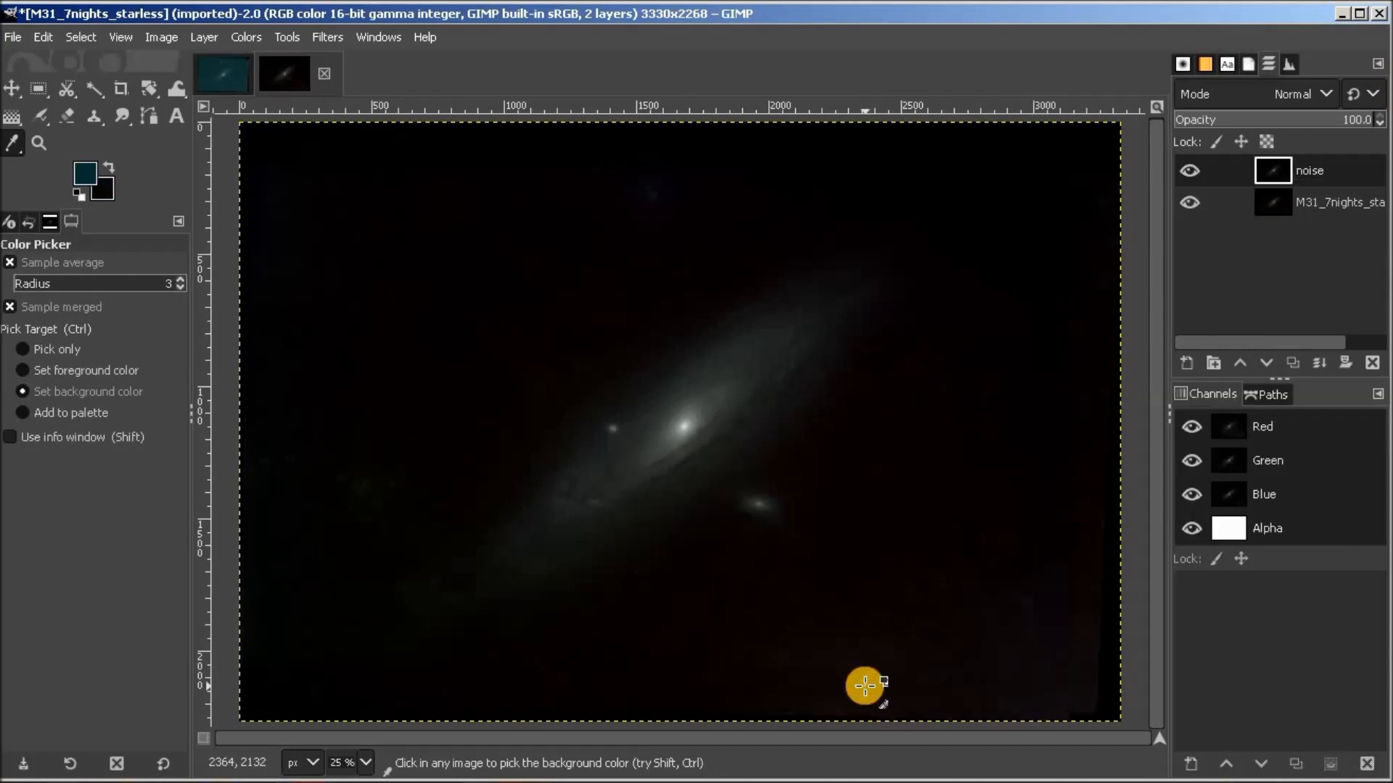
click(24, 372)
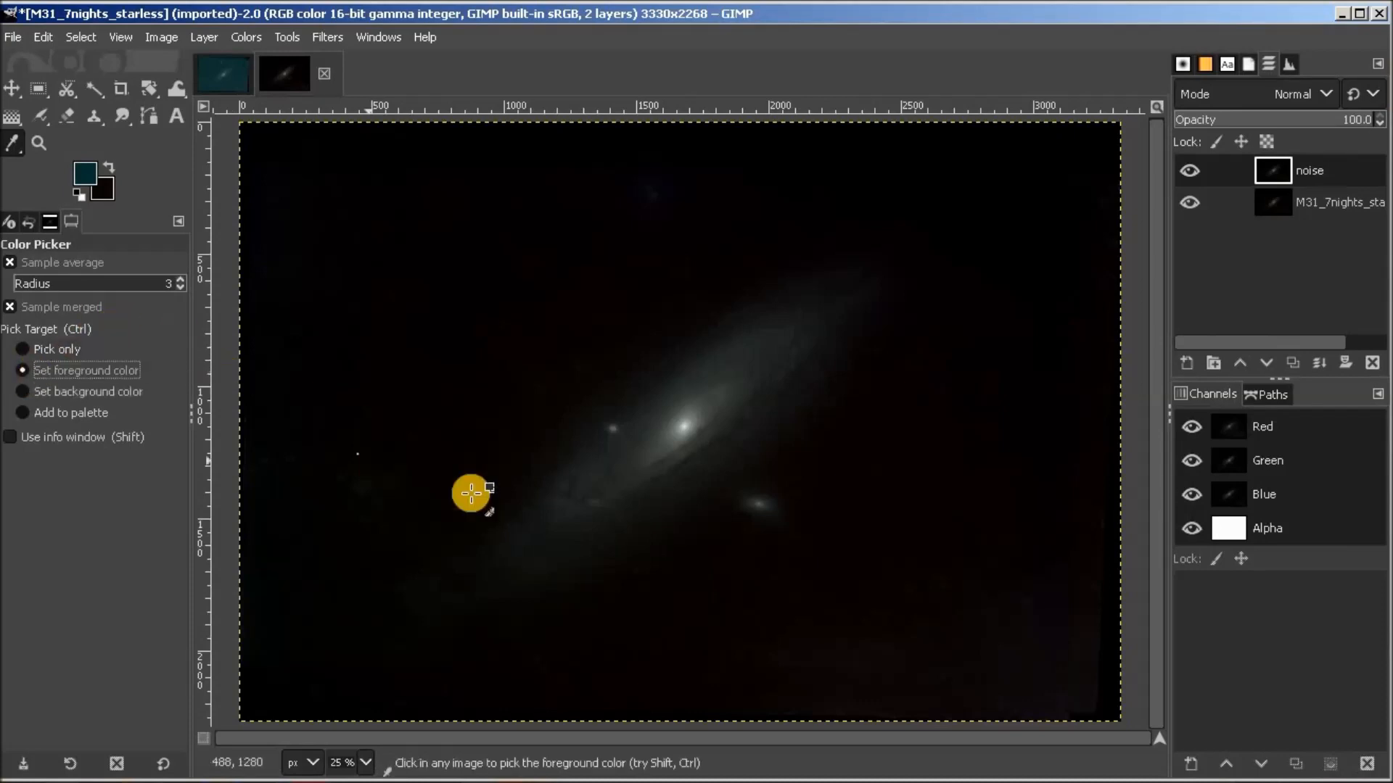
click(936, 681)
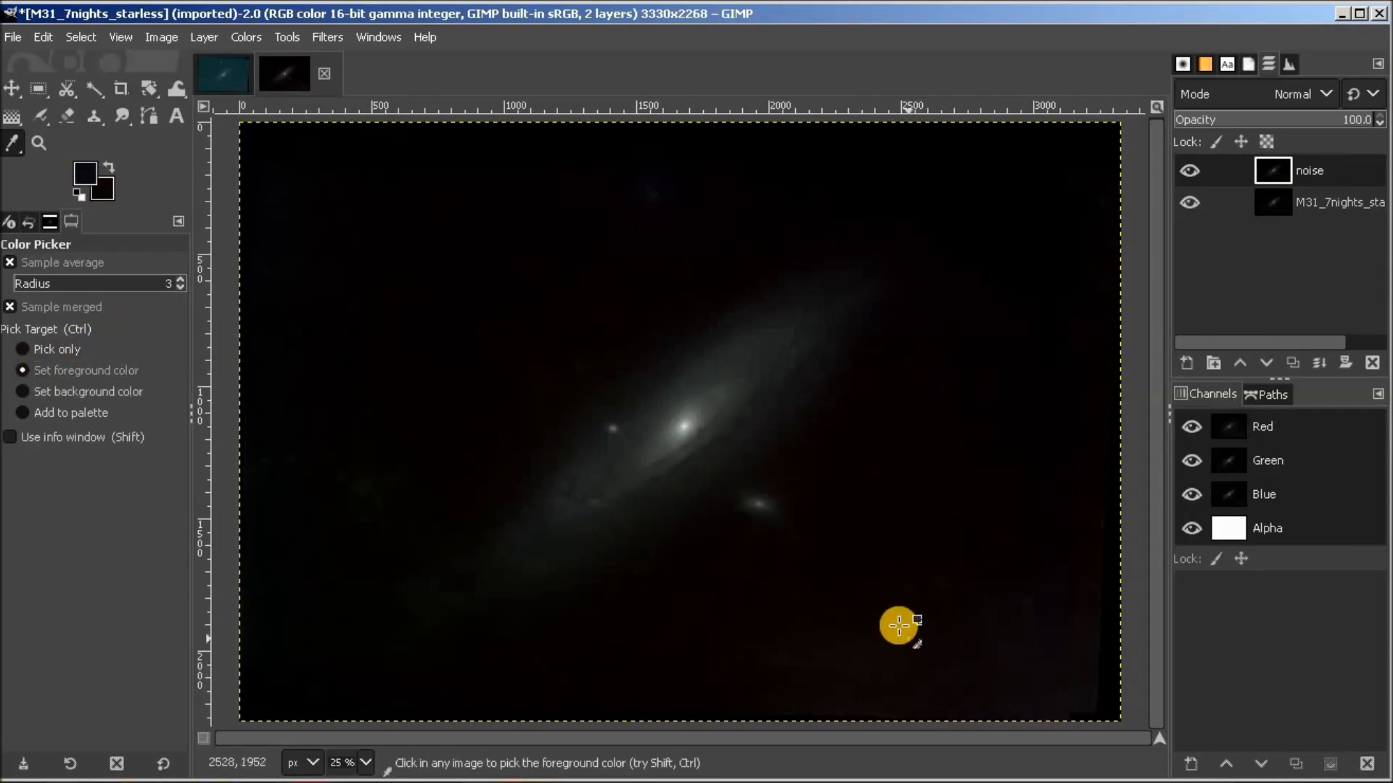
Step: Fill the new noise layer with a top-to-bottom linear gradient of the sampled colours and set its blend mode to Subtract
click(8, 119)
drag(709, 118, 718, 724)
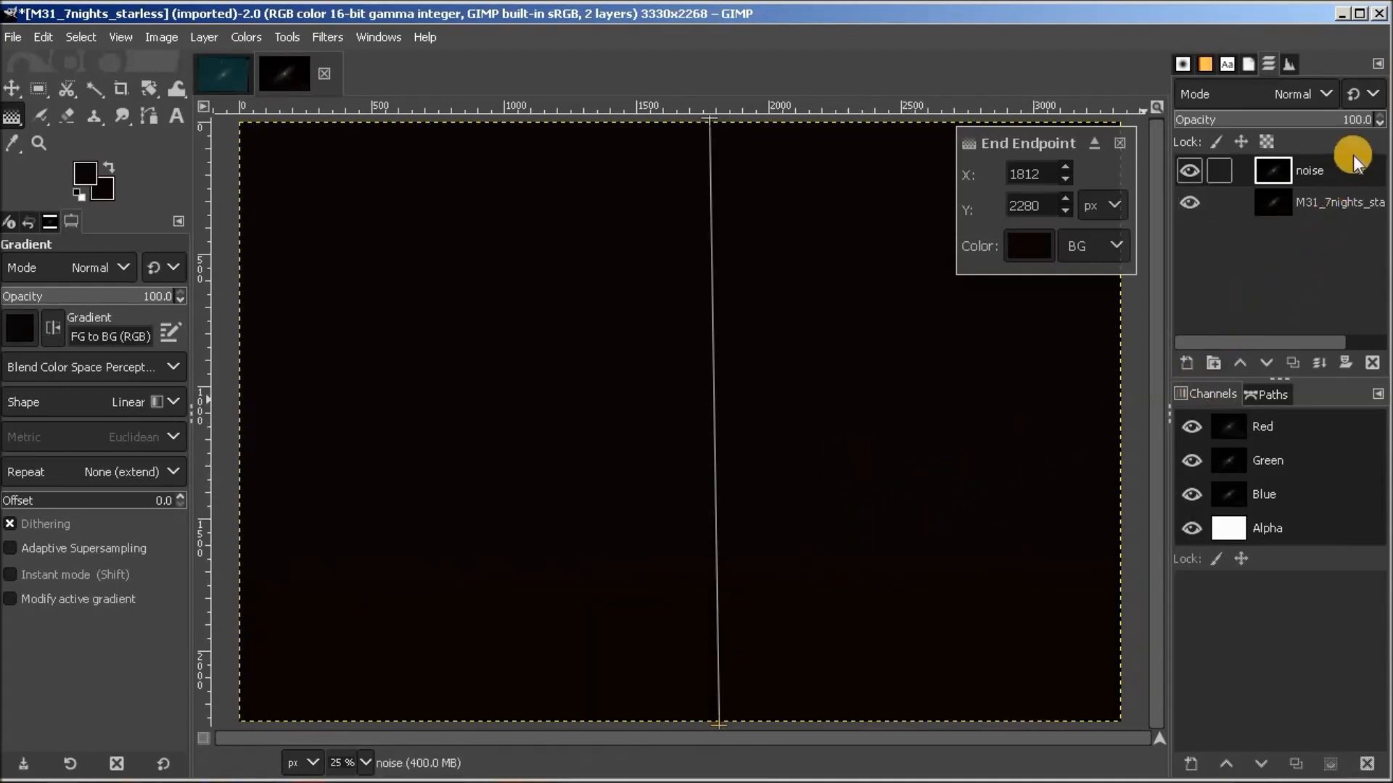
click(1324, 93)
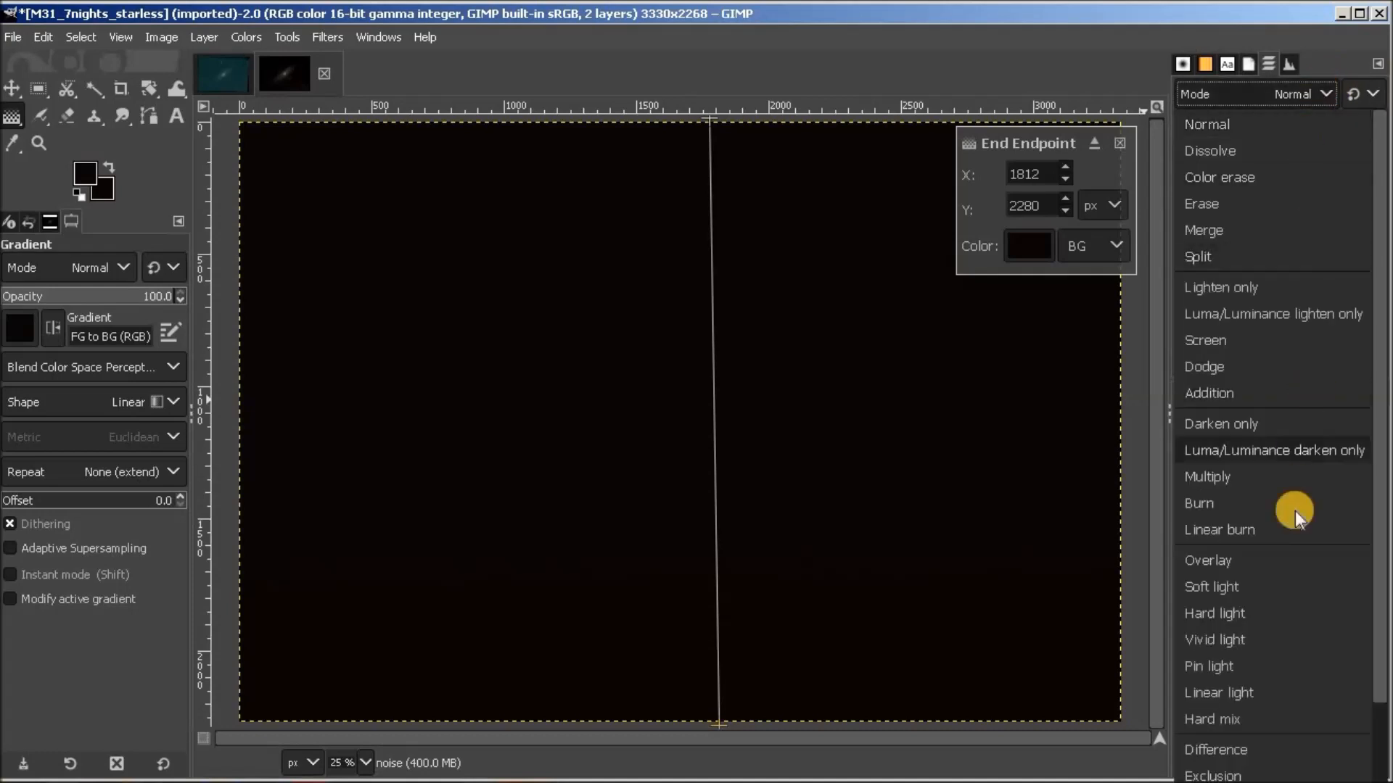
click(1207, 782)
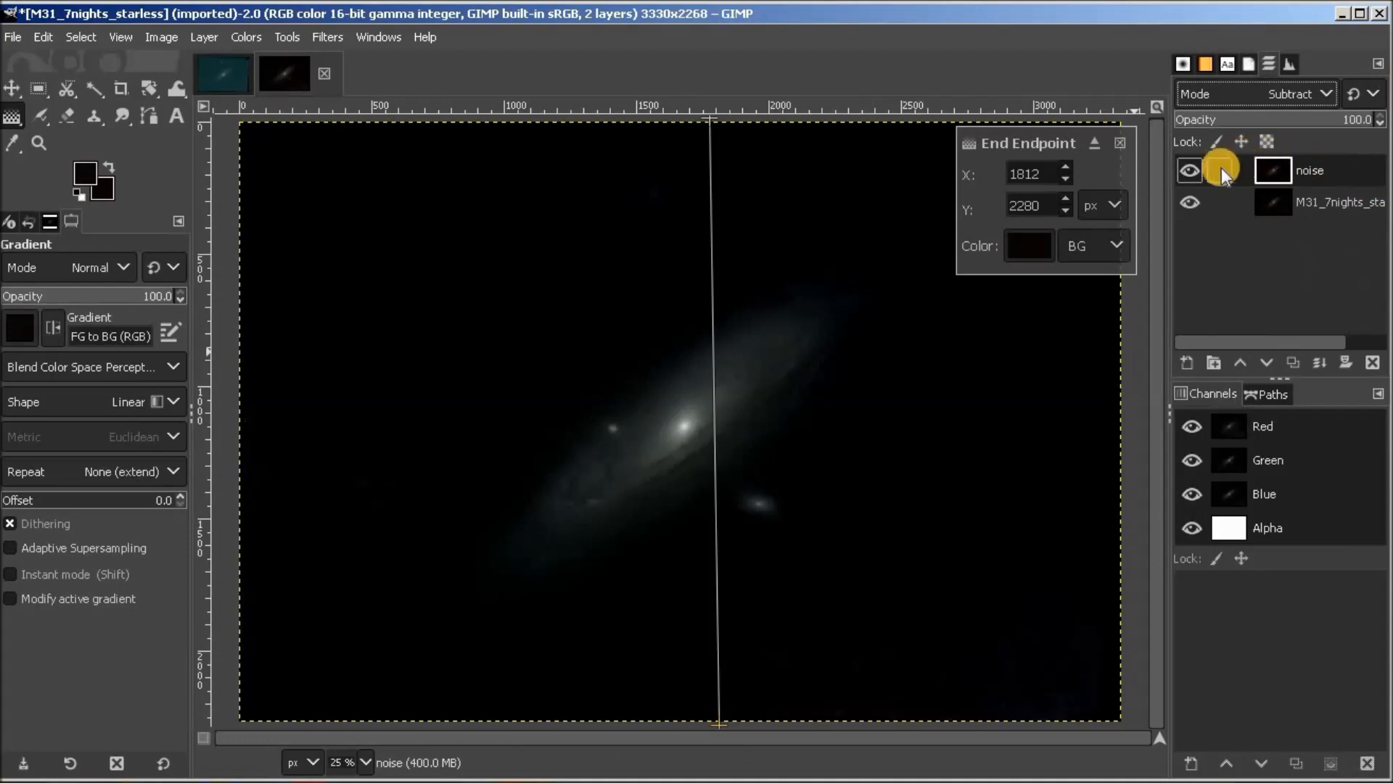
Step: Toggle the noise layer's visibility repeatedly to compare the galaxy and background with and without the second subtraction
click(1196, 168)
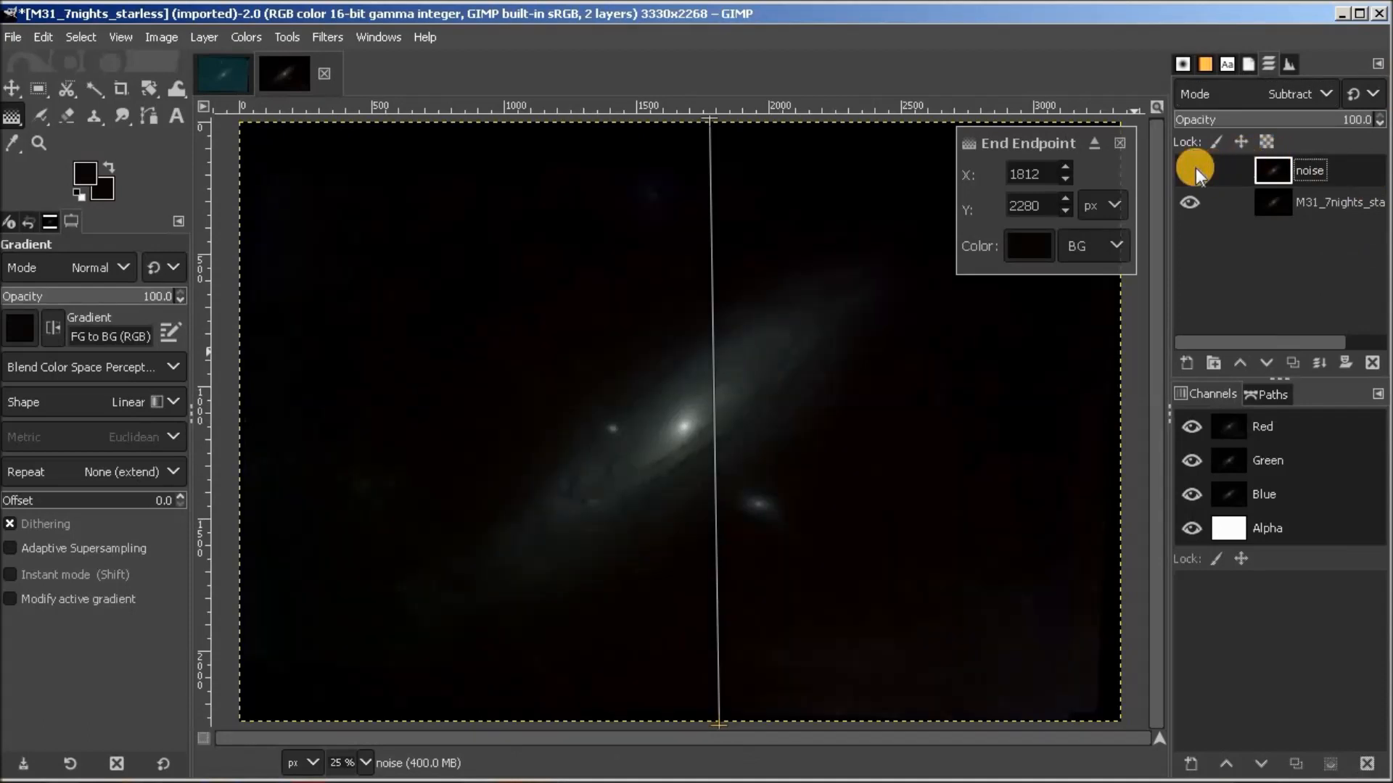
click(1186, 168)
click(1187, 168)
click(1186, 167)
click(1186, 167)
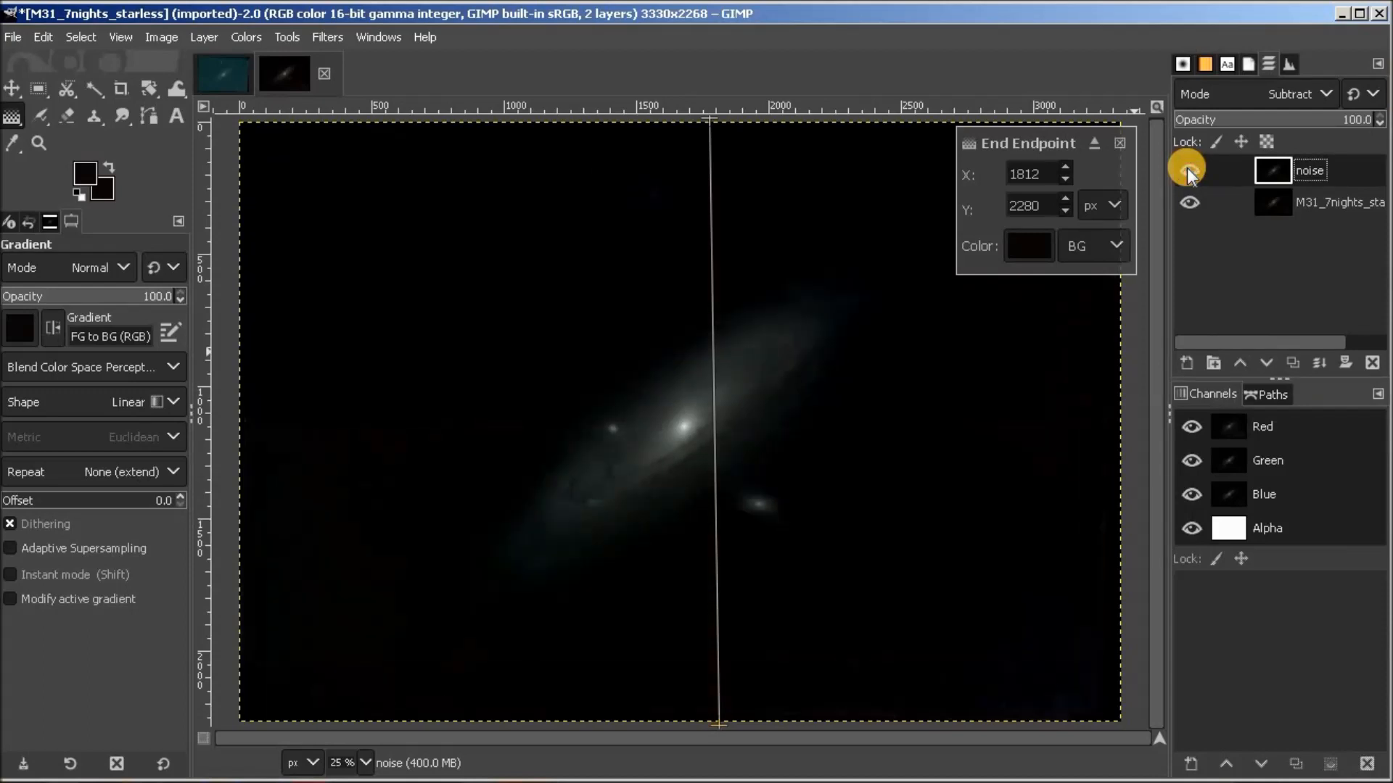
click(1187, 168)
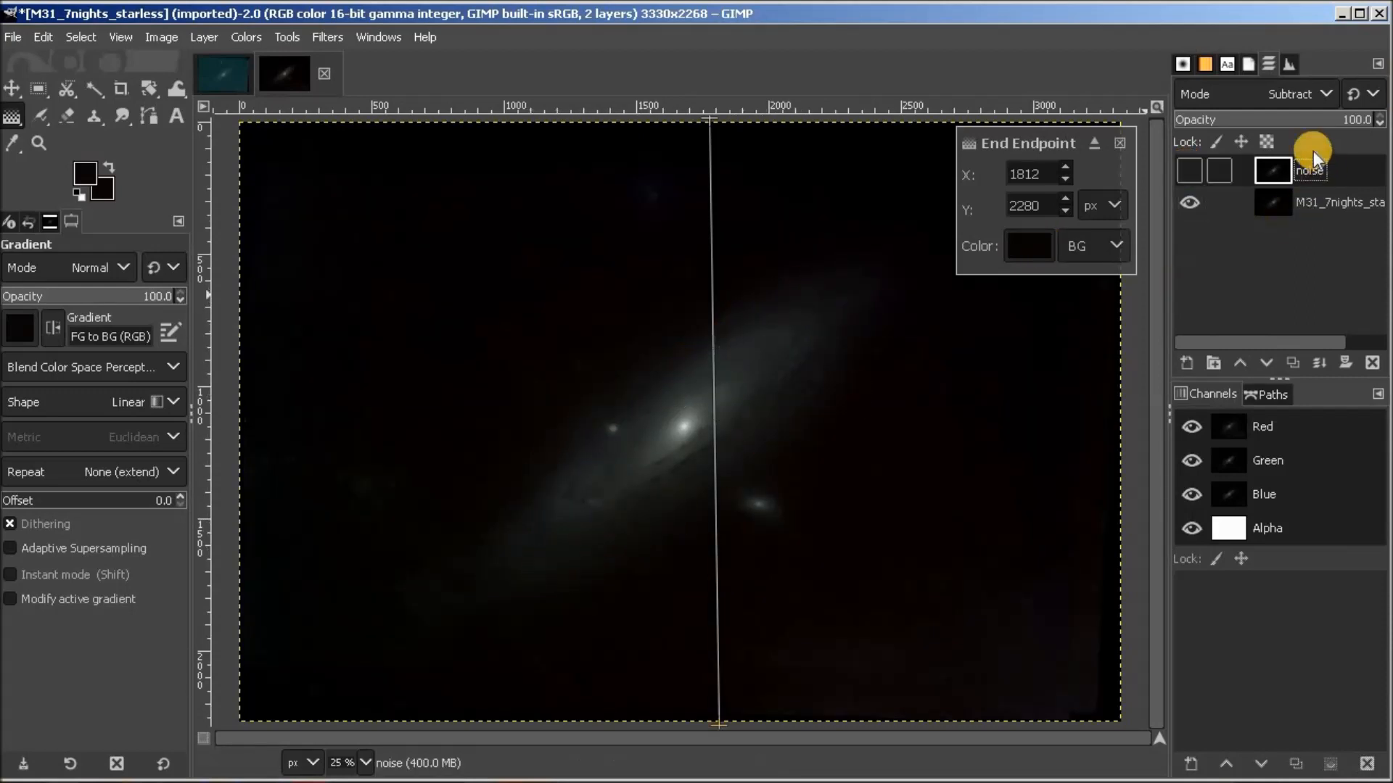
Step: Return the noise layer to Normal mode, keep it visible, and lower its brightness to -0.244
click(1185, 171)
click(1329, 95)
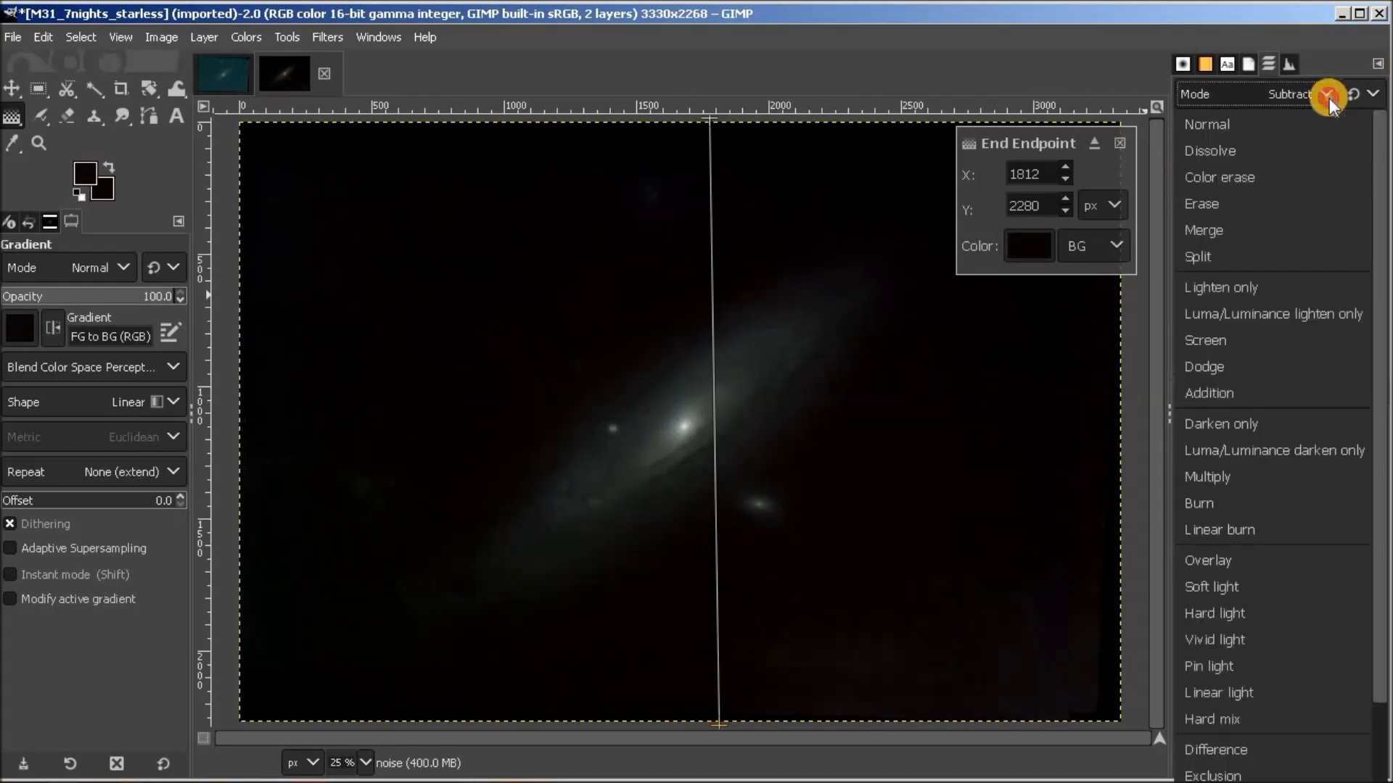
click(1263, 92)
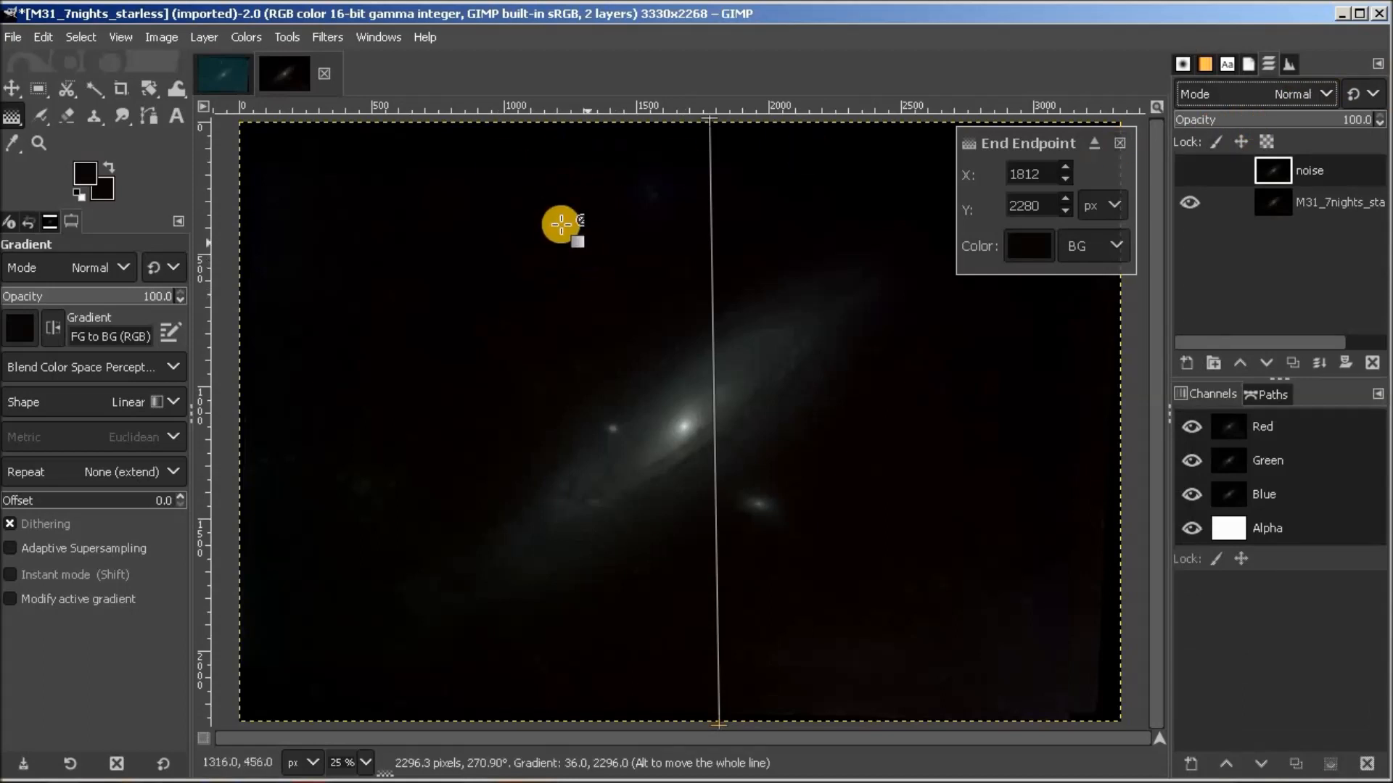
click(247, 36)
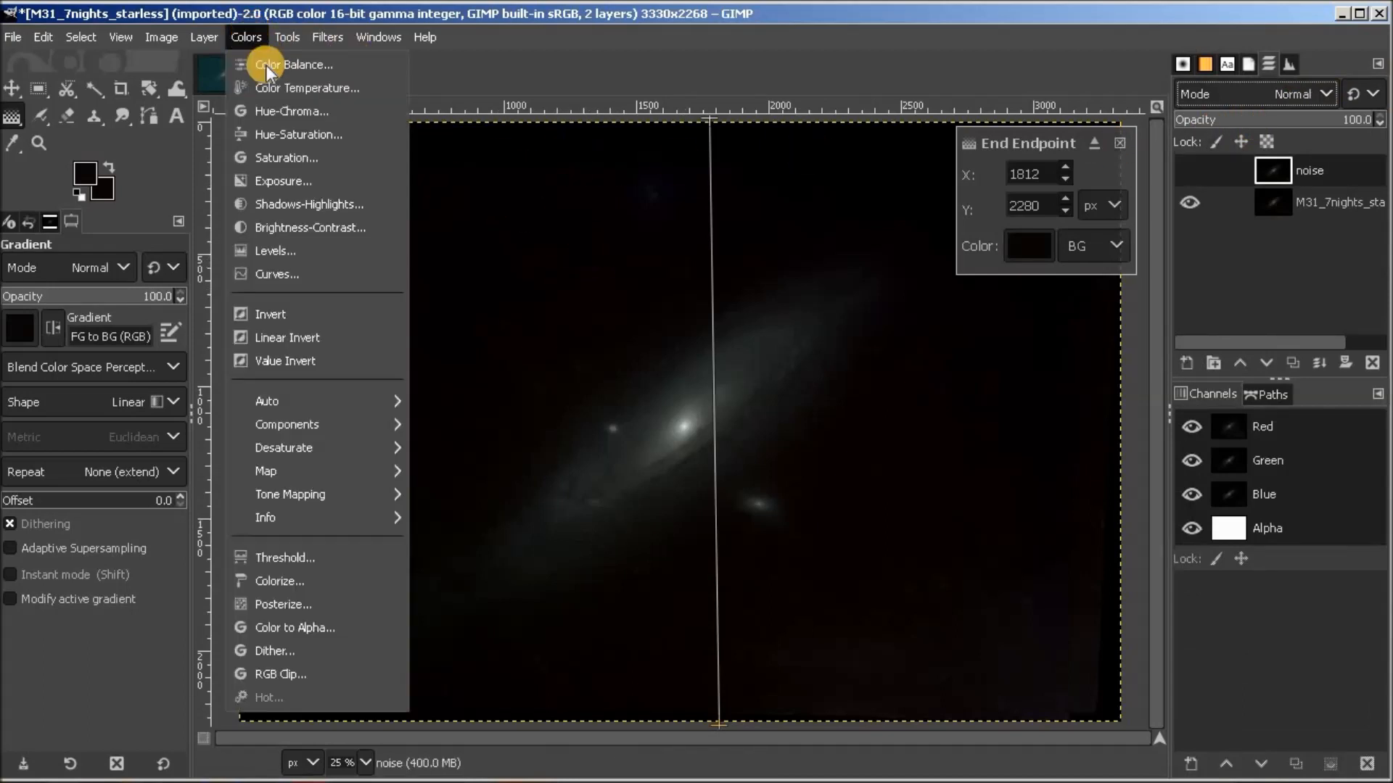
click(285, 227)
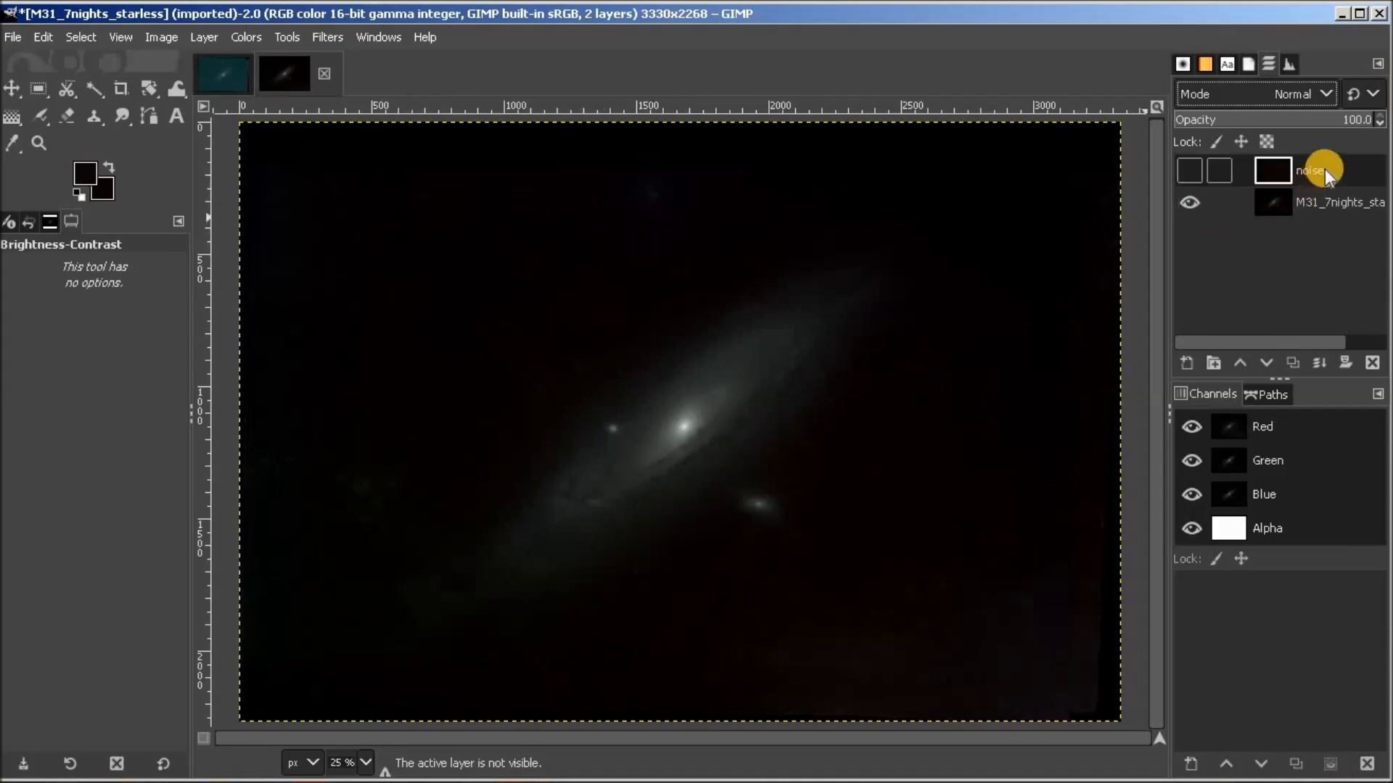
click(1189, 171)
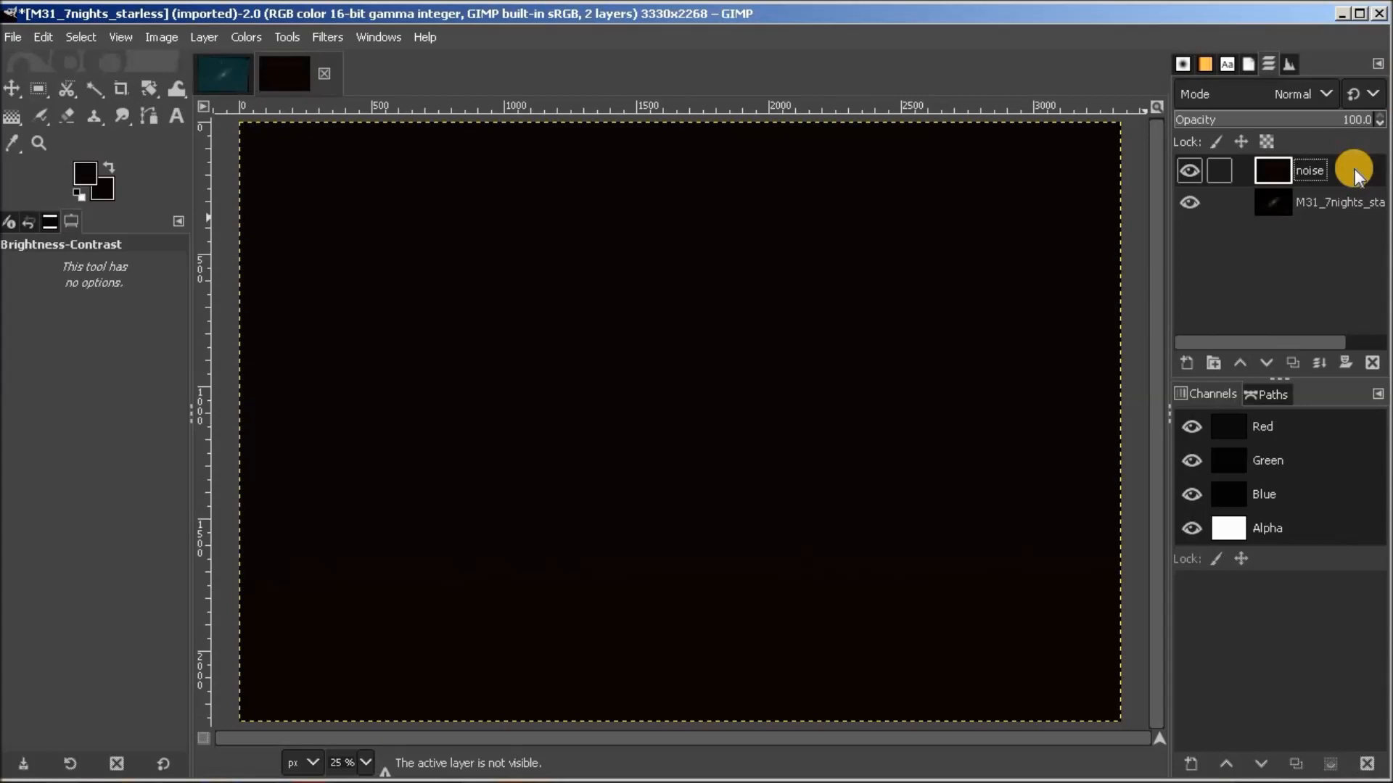
click(250, 38)
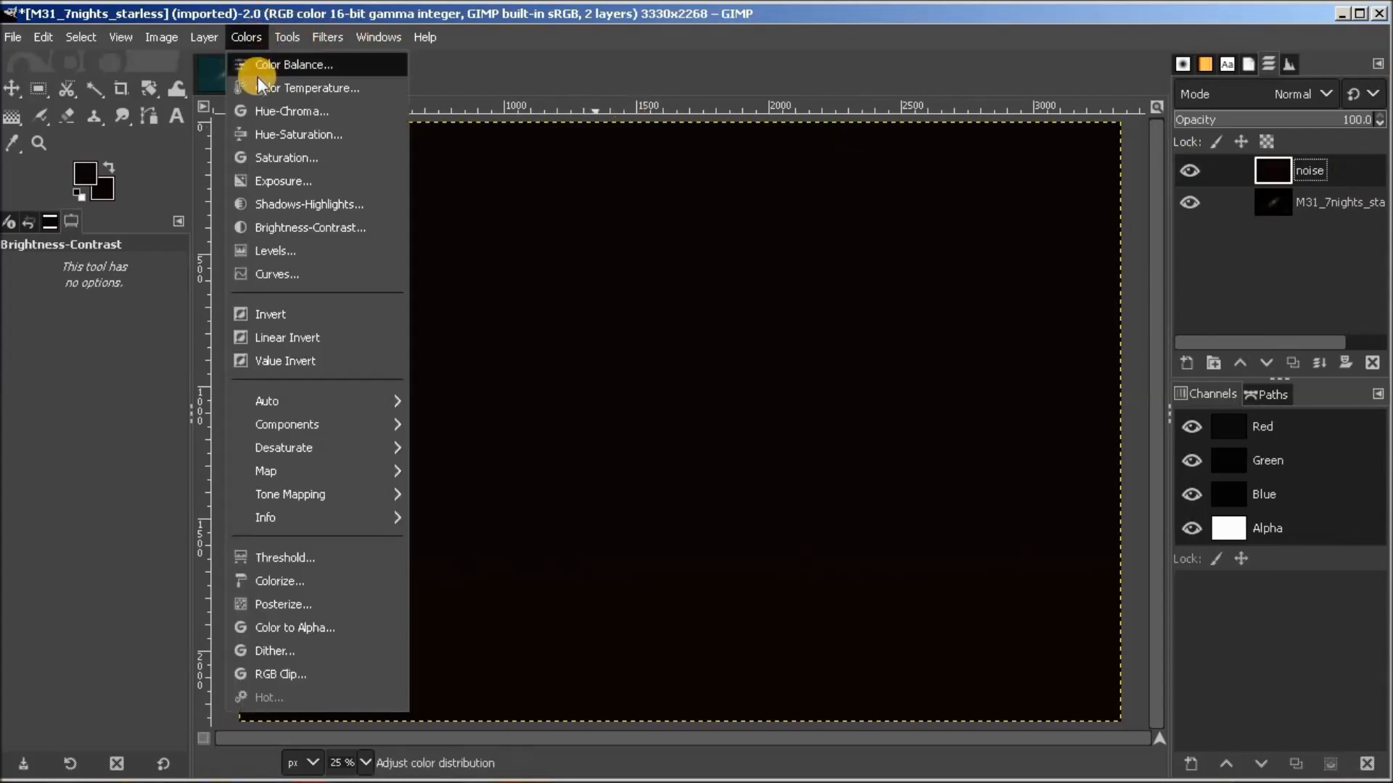
click(298, 229)
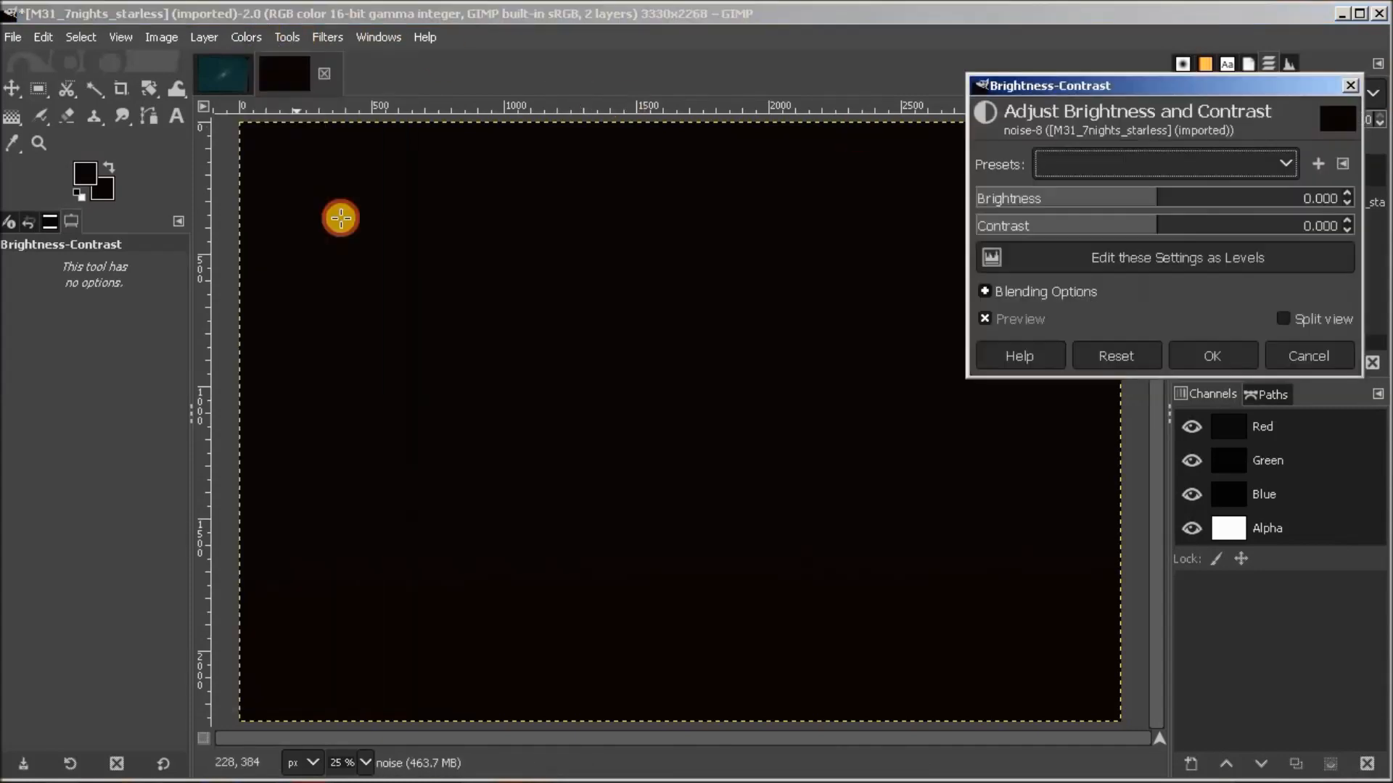
drag(1158, 201, 1069, 196)
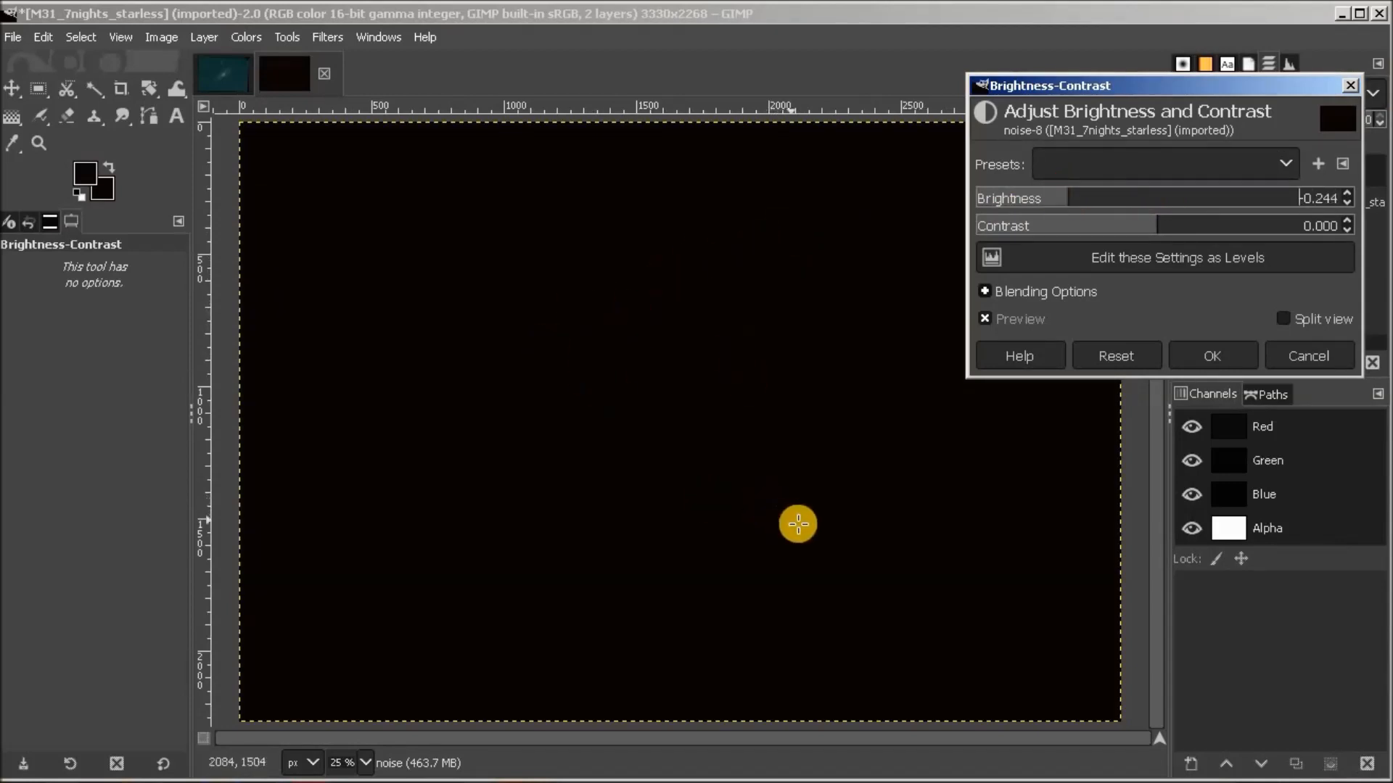
click(1225, 359)
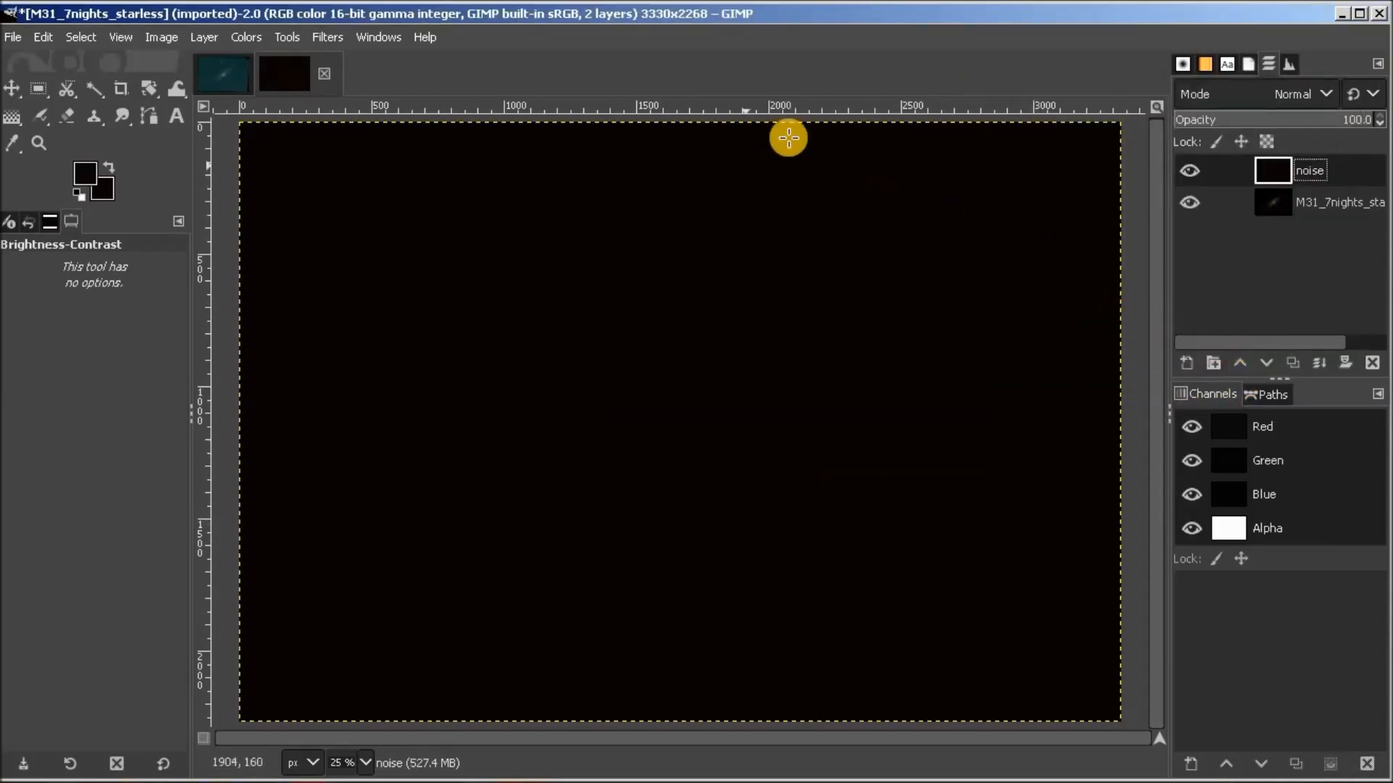
Step: Set the darkened noise layer's blend mode to Subtract and toggle its visibility to compare the galaxy with and without it
click(1326, 93)
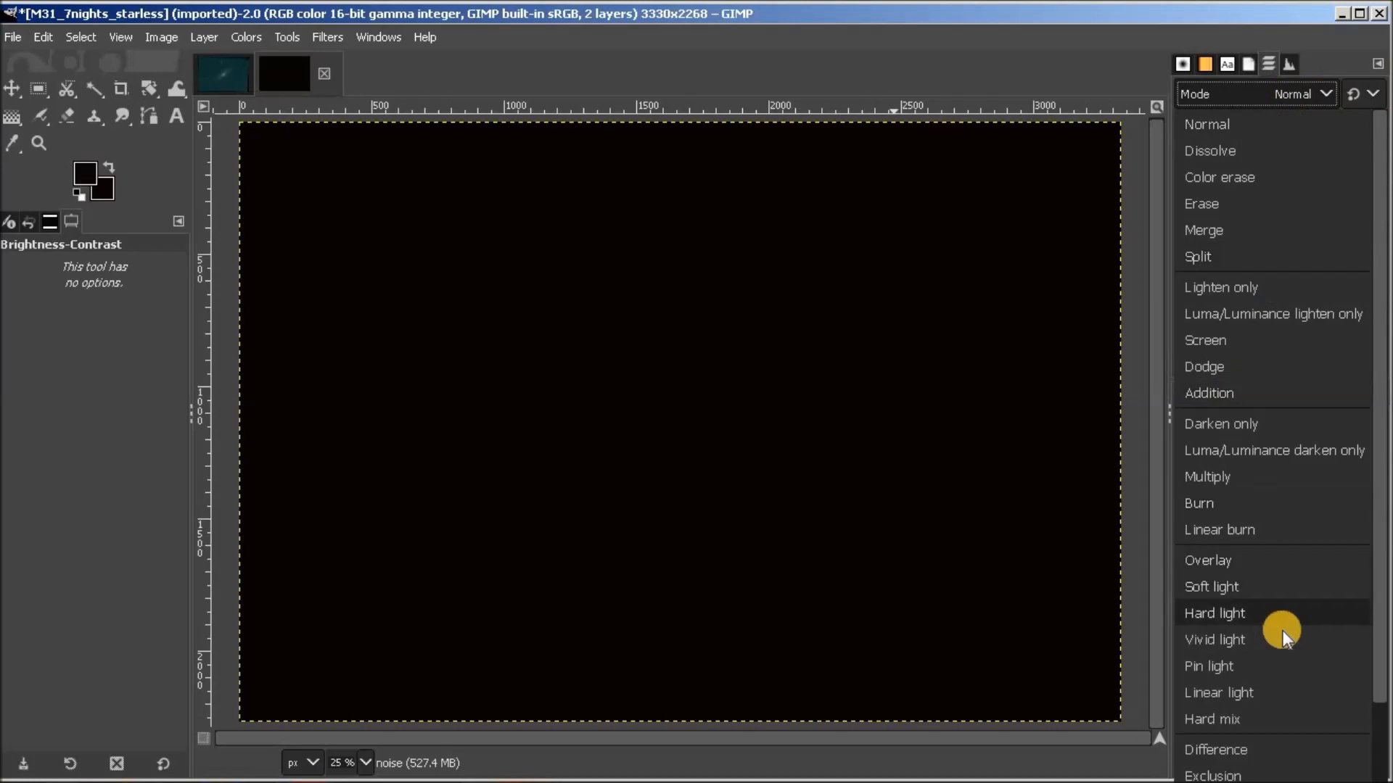
click(1203, 782)
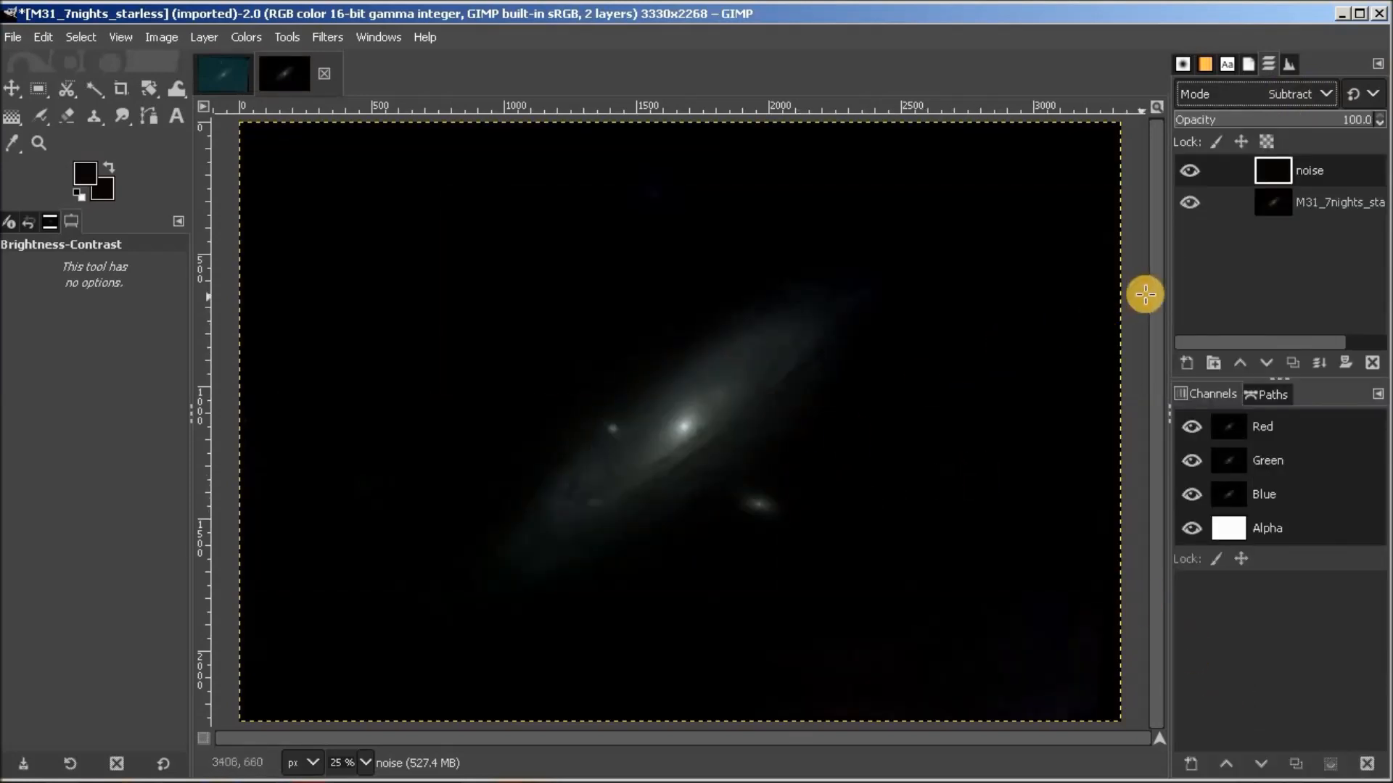
click(1192, 171)
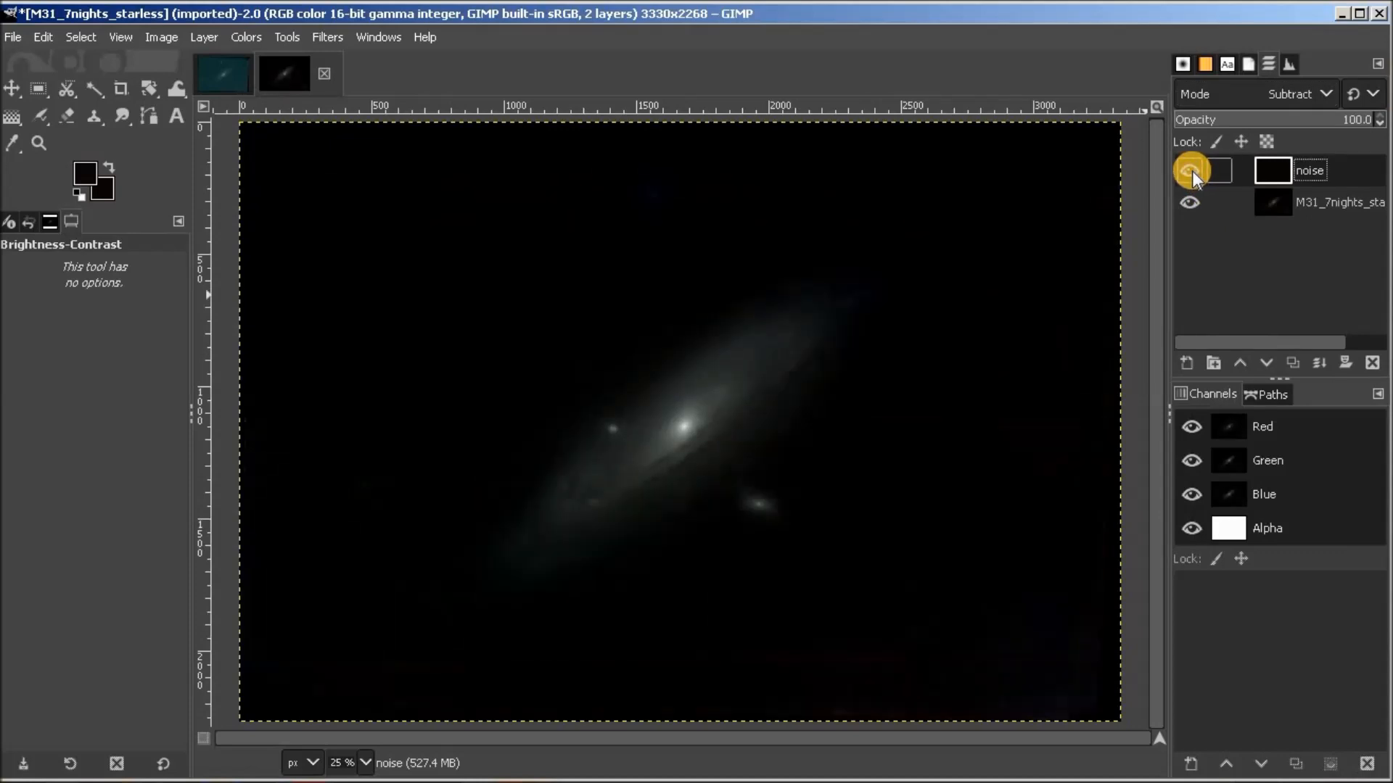
click(1191, 172)
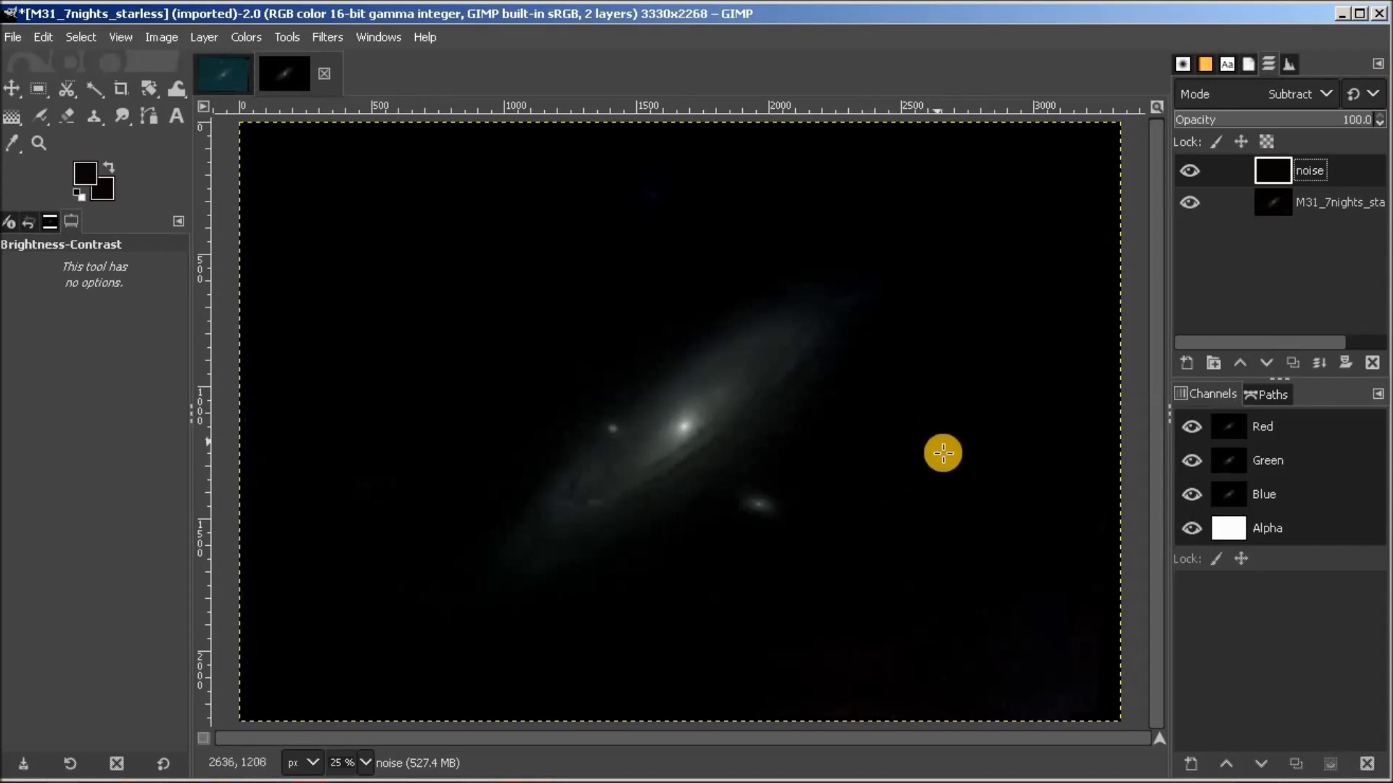
Step: Darken the noise layer further in Normal mode with Brightness -0.352, and set its blend mode back to Subtract
click(1326, 93)
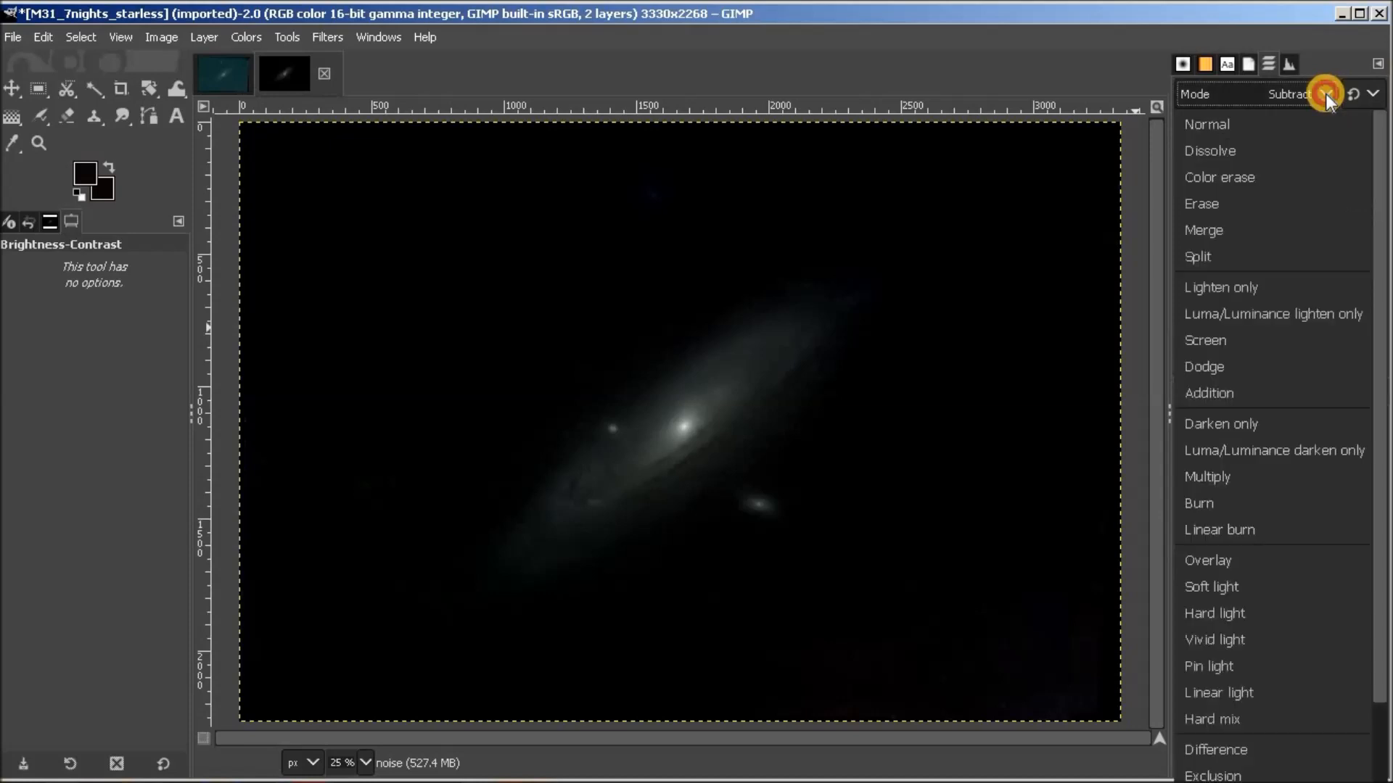
click(1281, 124)
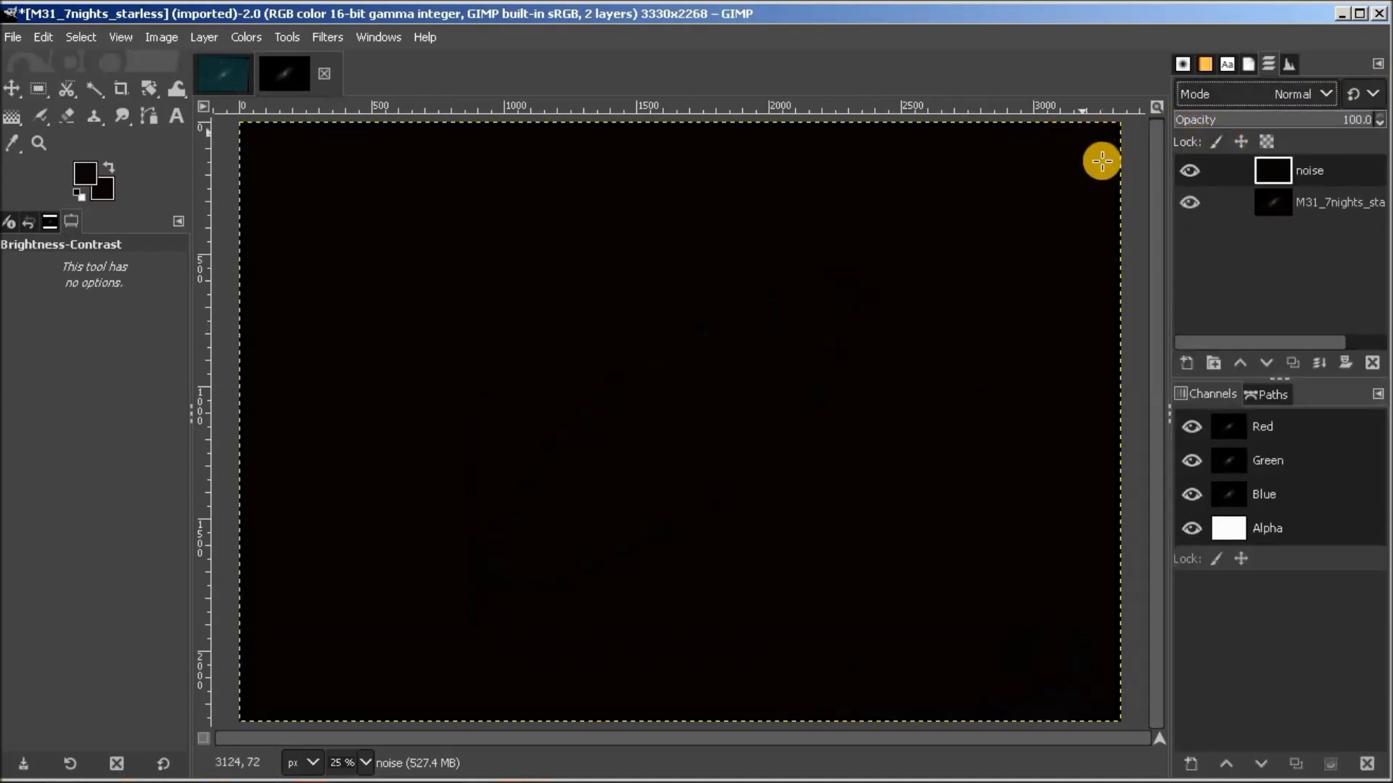
click(245, 38)
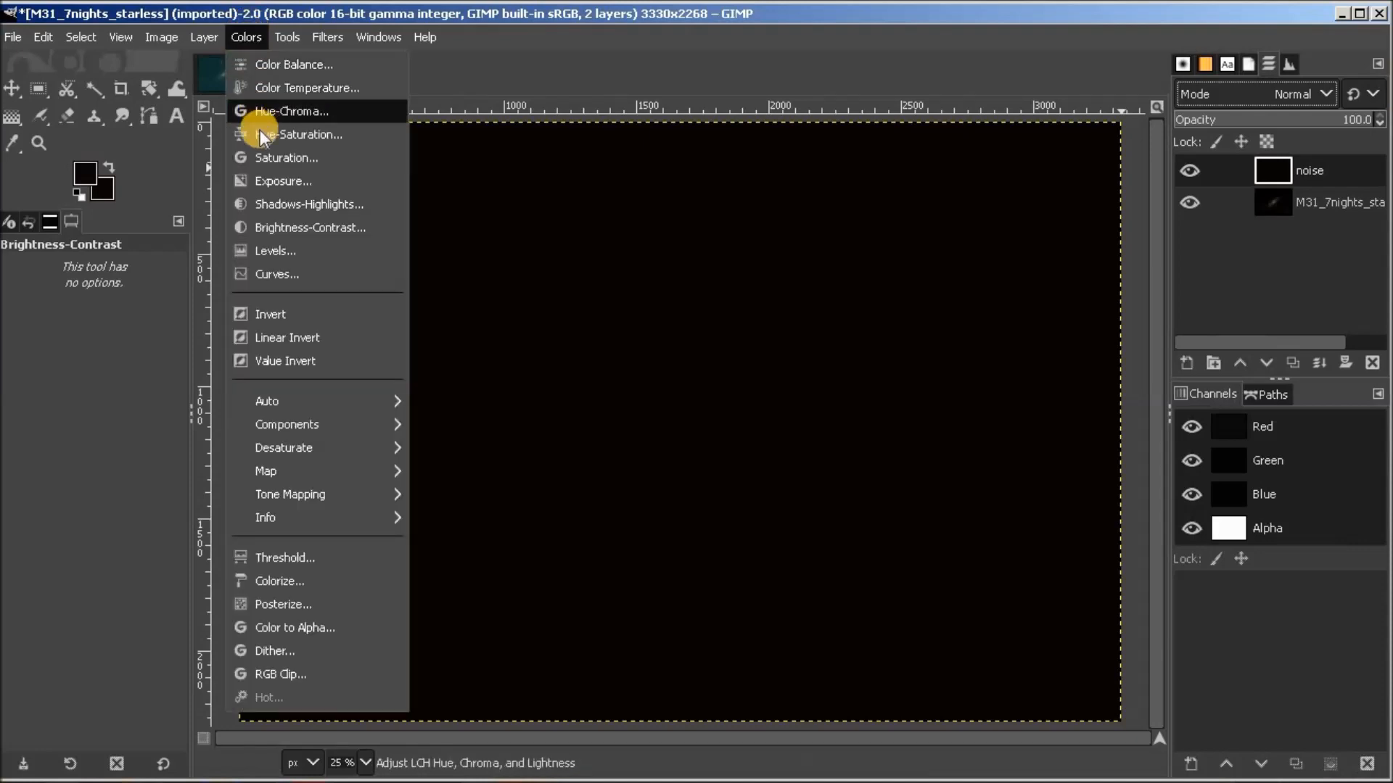
click(274, 227)
drag(1163, 193, 1031, 198)
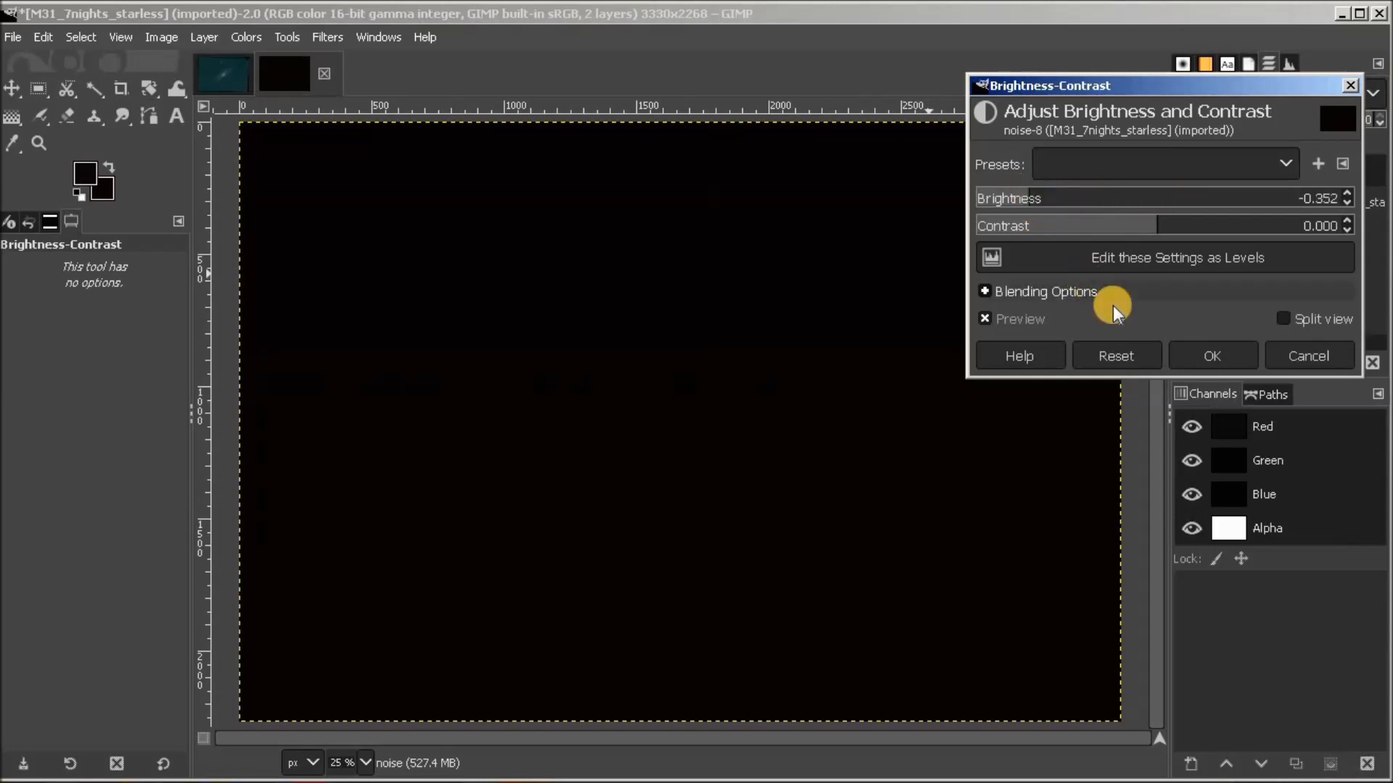
click(1226, 356)
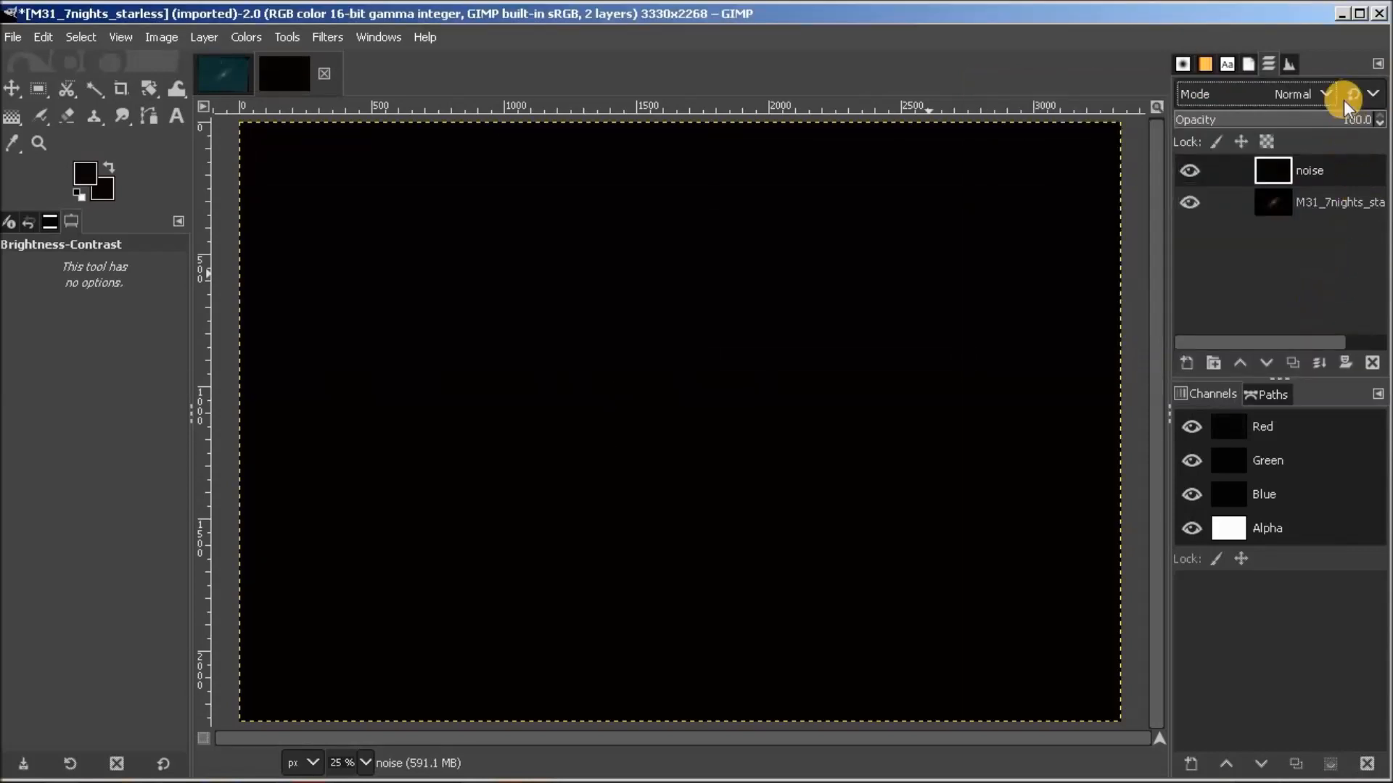
click(1312, 93)
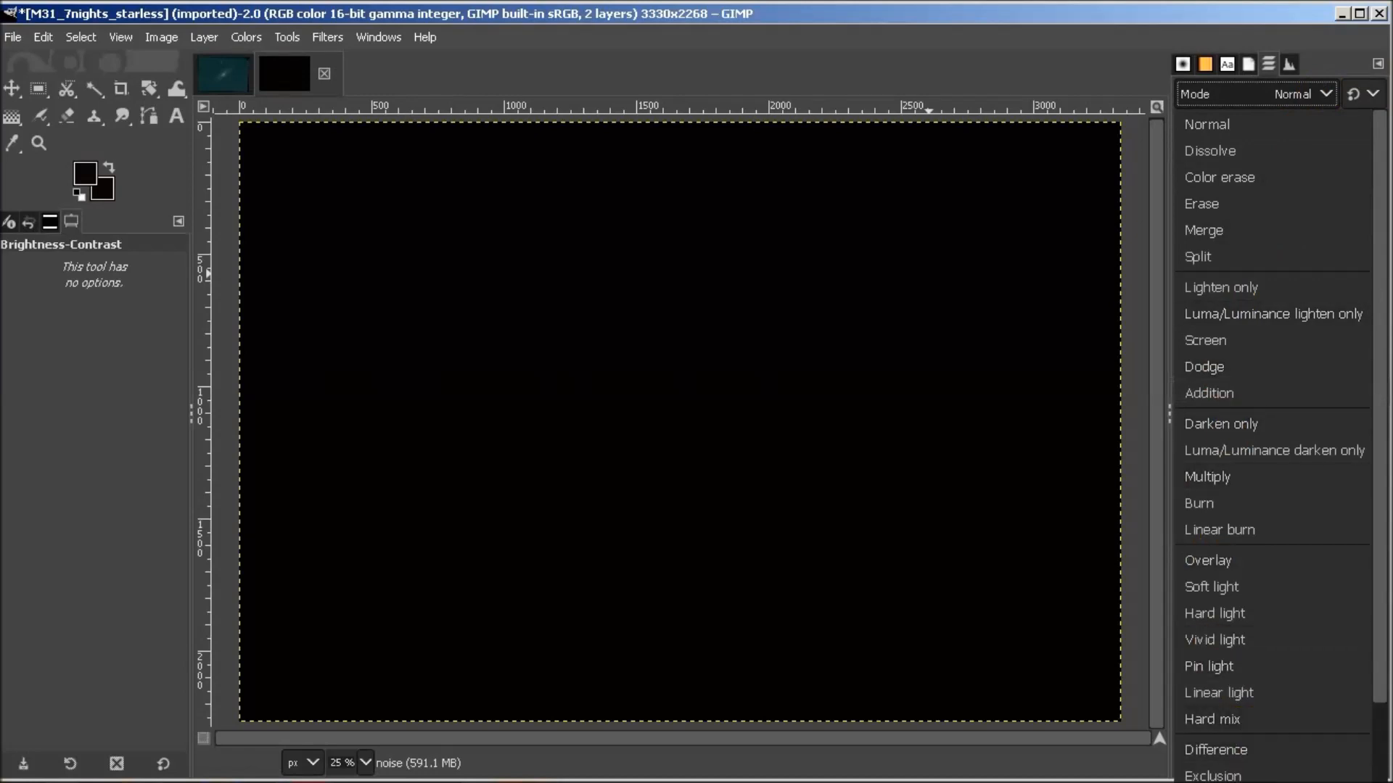
click(1227, 780)
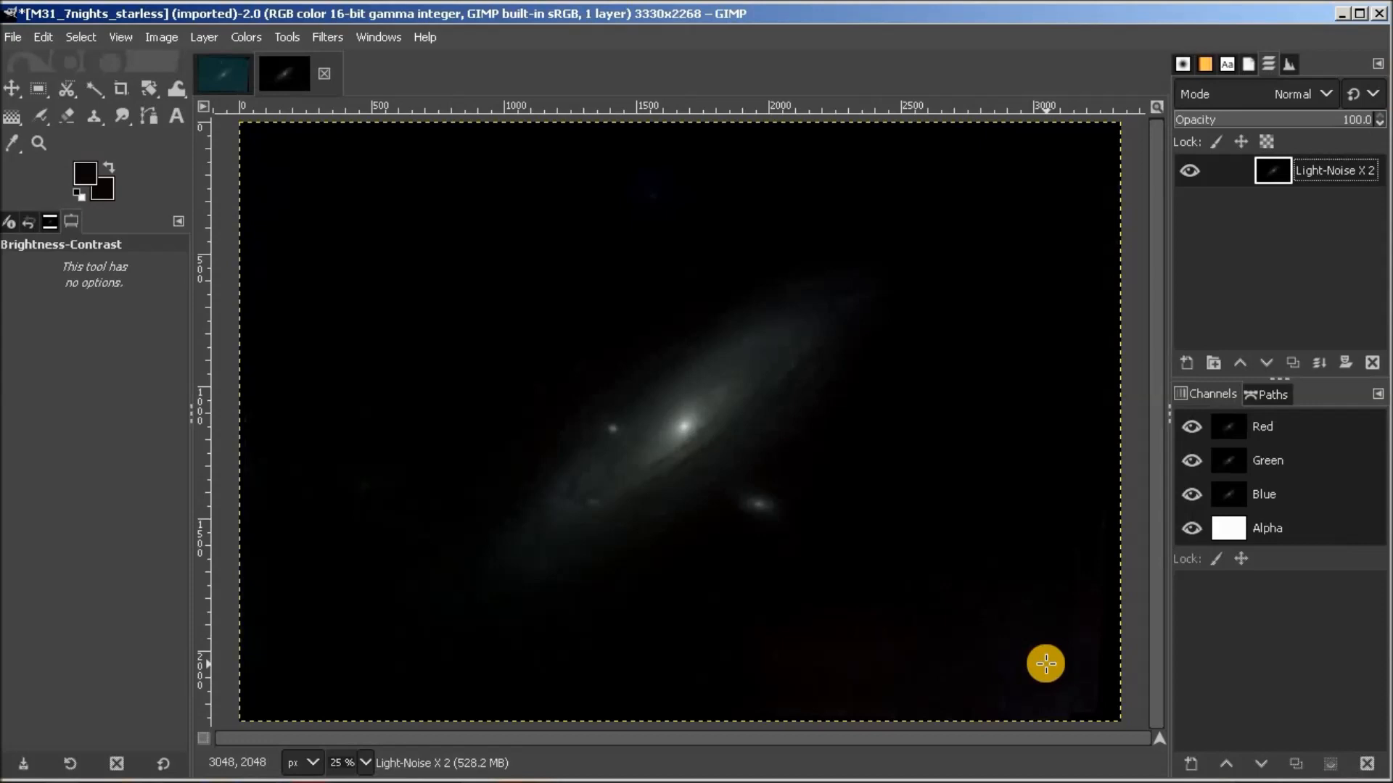
Step: Airbrush black at size 353 over the leftover background glow along the image's lower edge and in the sky left of the galaxy
click(33, 116)
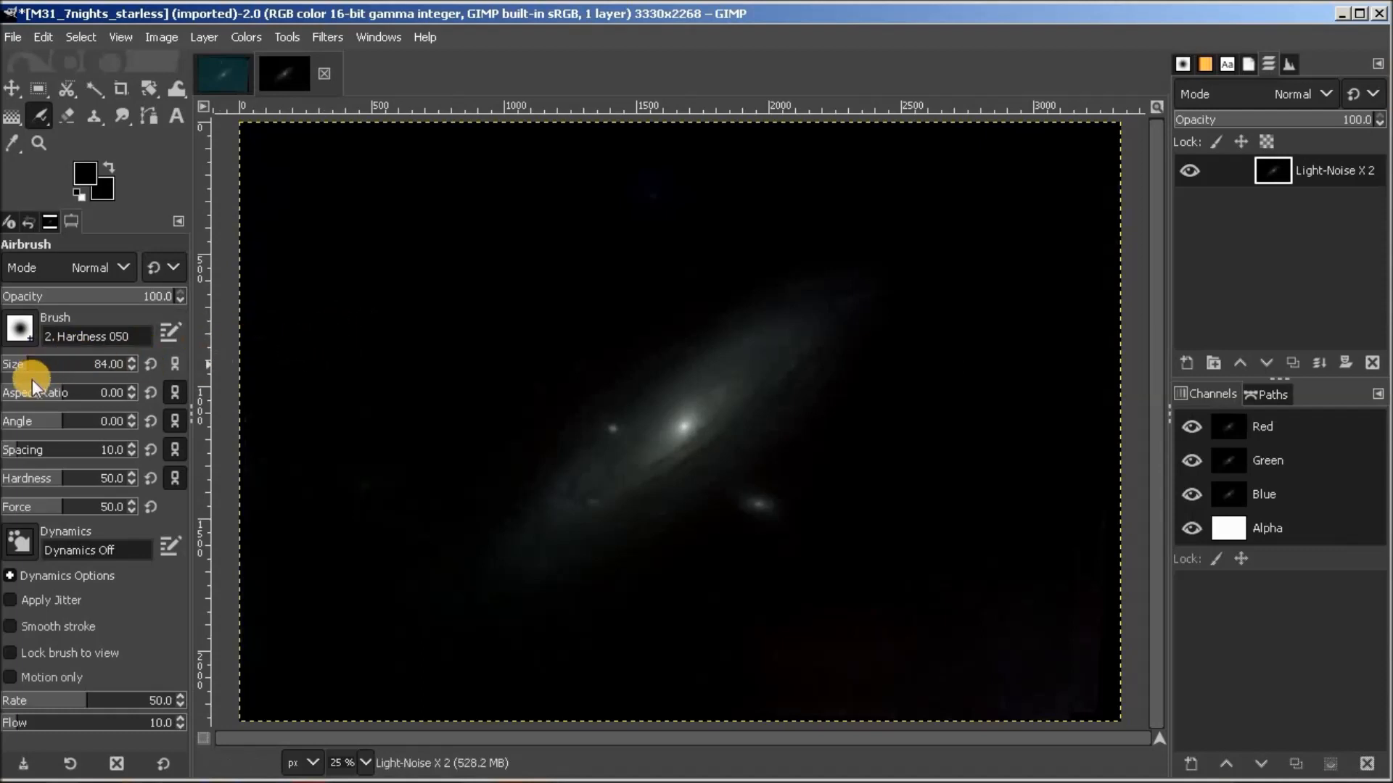
drag(24, 365, 68, 365)
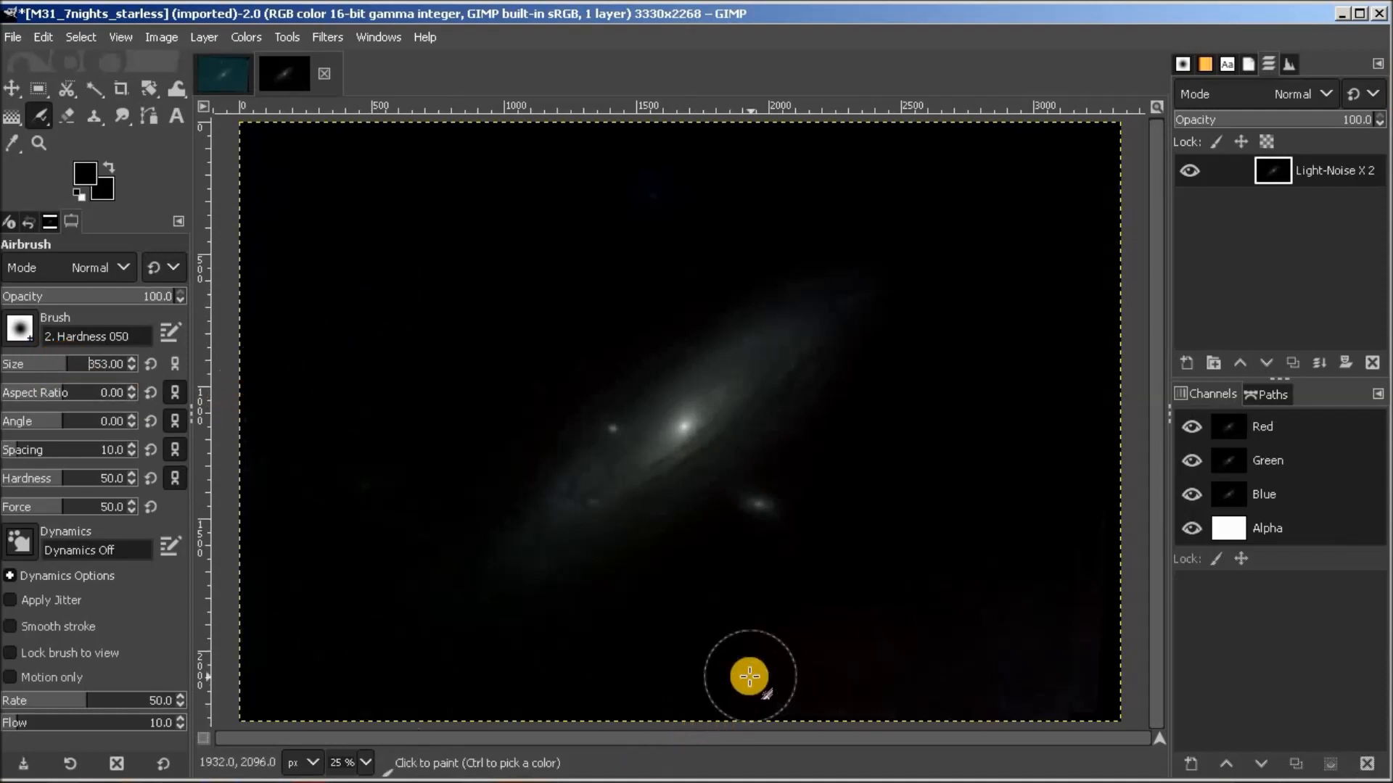
mouse_move(699, 695)
mouse_down()
mouse_move(1061, 705)
mouse_move(1111, 688)
mouse_move(853, 683)
mouse_move(769, 654)
mouse_move(1114, 672)
mouse_move(1121, 660)
mouse_move(781, 663)
mouse_move(740, 649)
mouse_move(750, 629)
mouse_move(1086, 607)
mouse_move(717, 626)
mouse_move(927, 623)
mouse_move(1107, 646)
mouse_move(991, 640)
mouse_move(863, 661)
mouse_move(756, 639)
mouse_move(695, 662)
mouse_move(773, 692)
mouse_move(866, 703)
mouse_move(1106, 705)
mouse_move(1035, 715)
mouse_up()
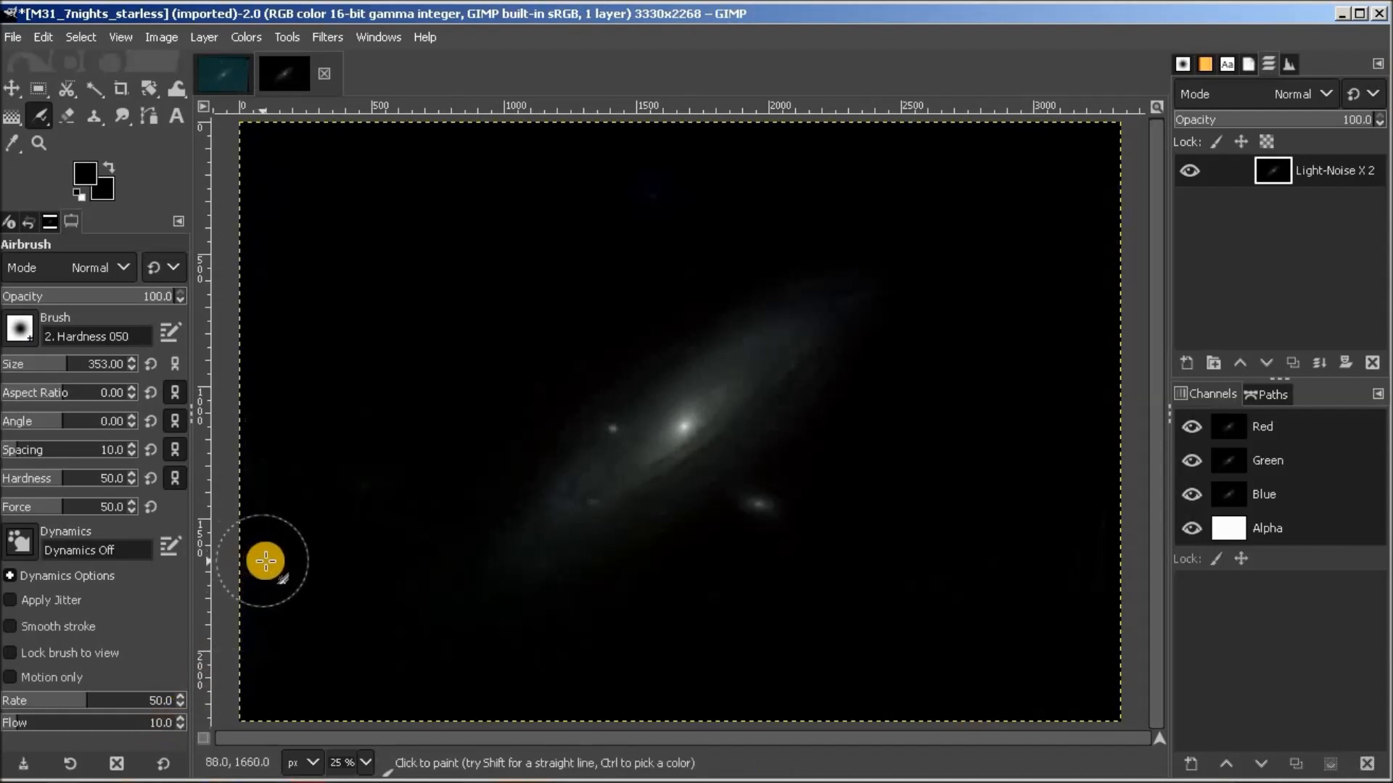
mouse_move(392, 360)
mouse_down()
mouse_move(393, 394)
mouse_move(402, 372)
mouse_up()
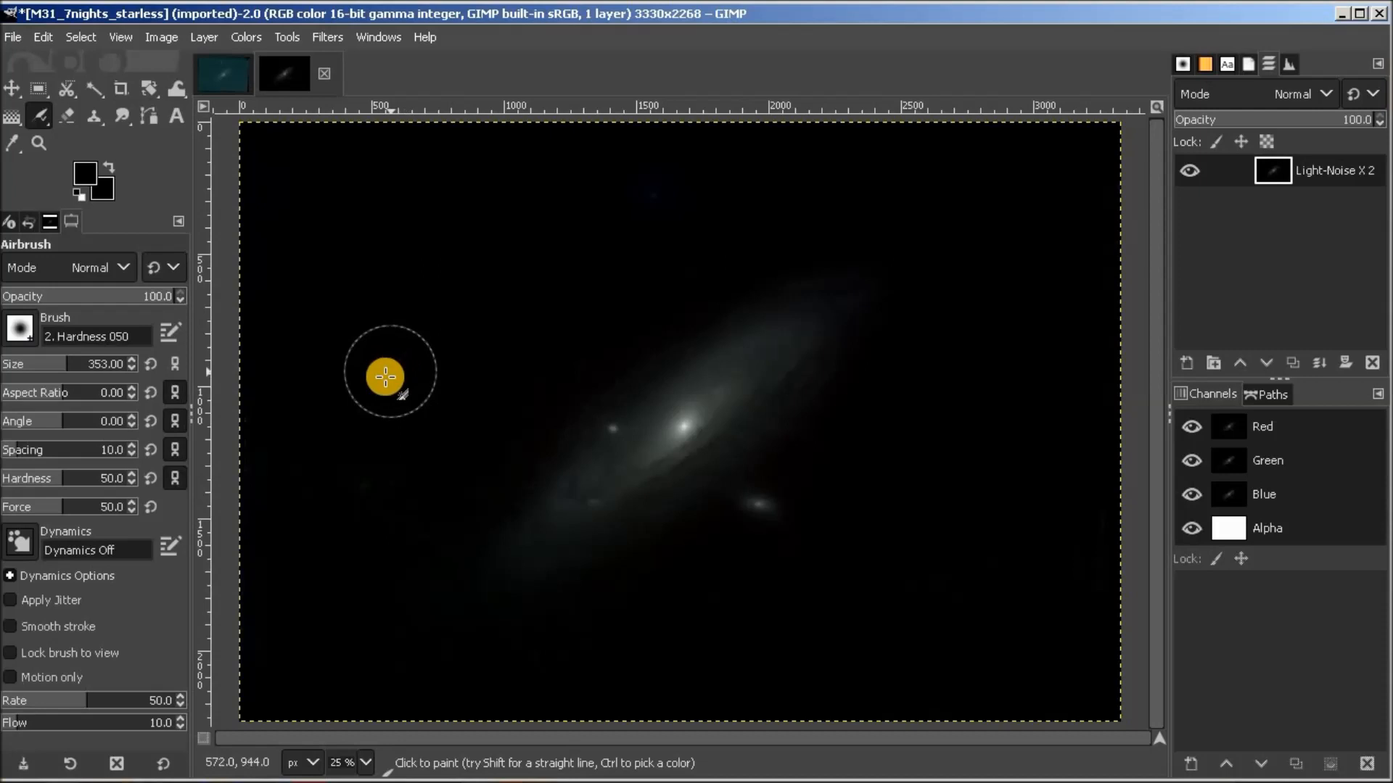
click(357, 477)
drag(358, 477, 321, 729)
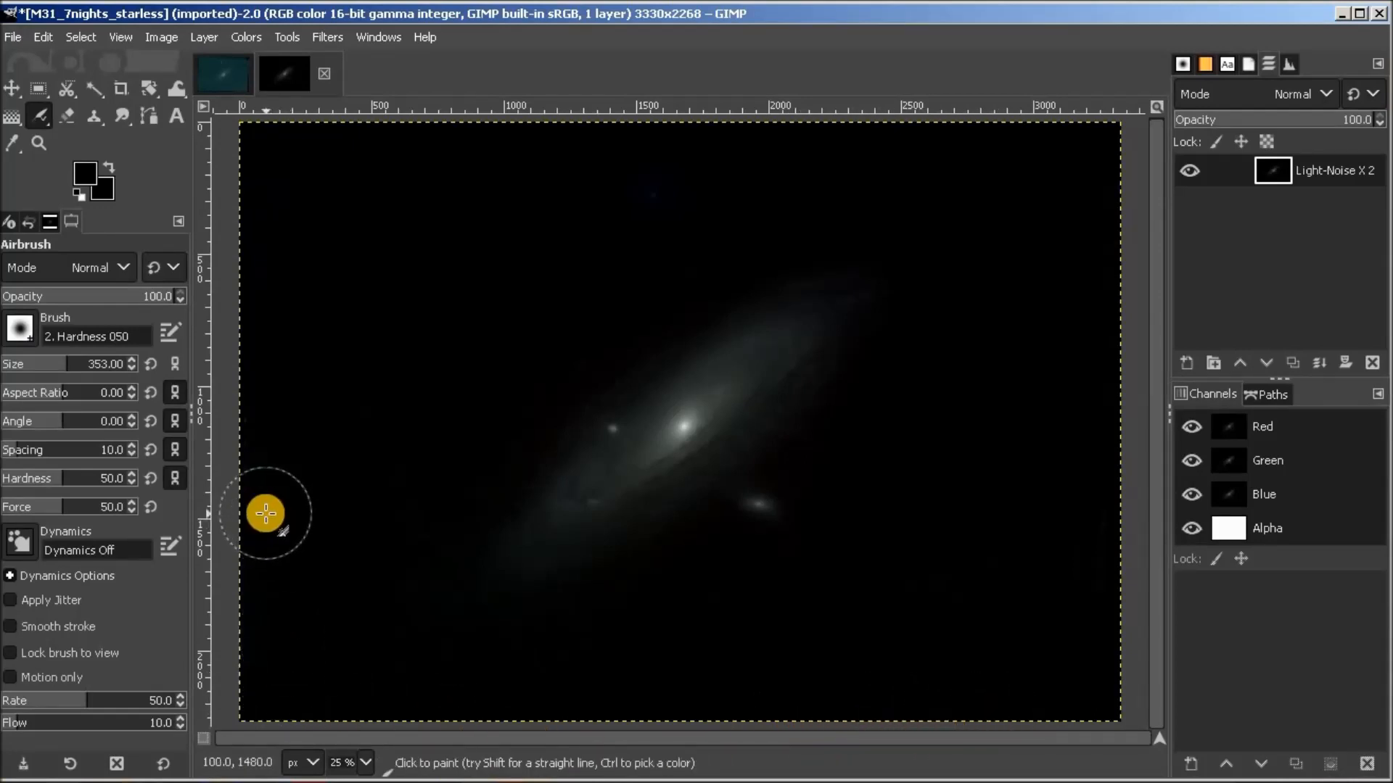
key(m)
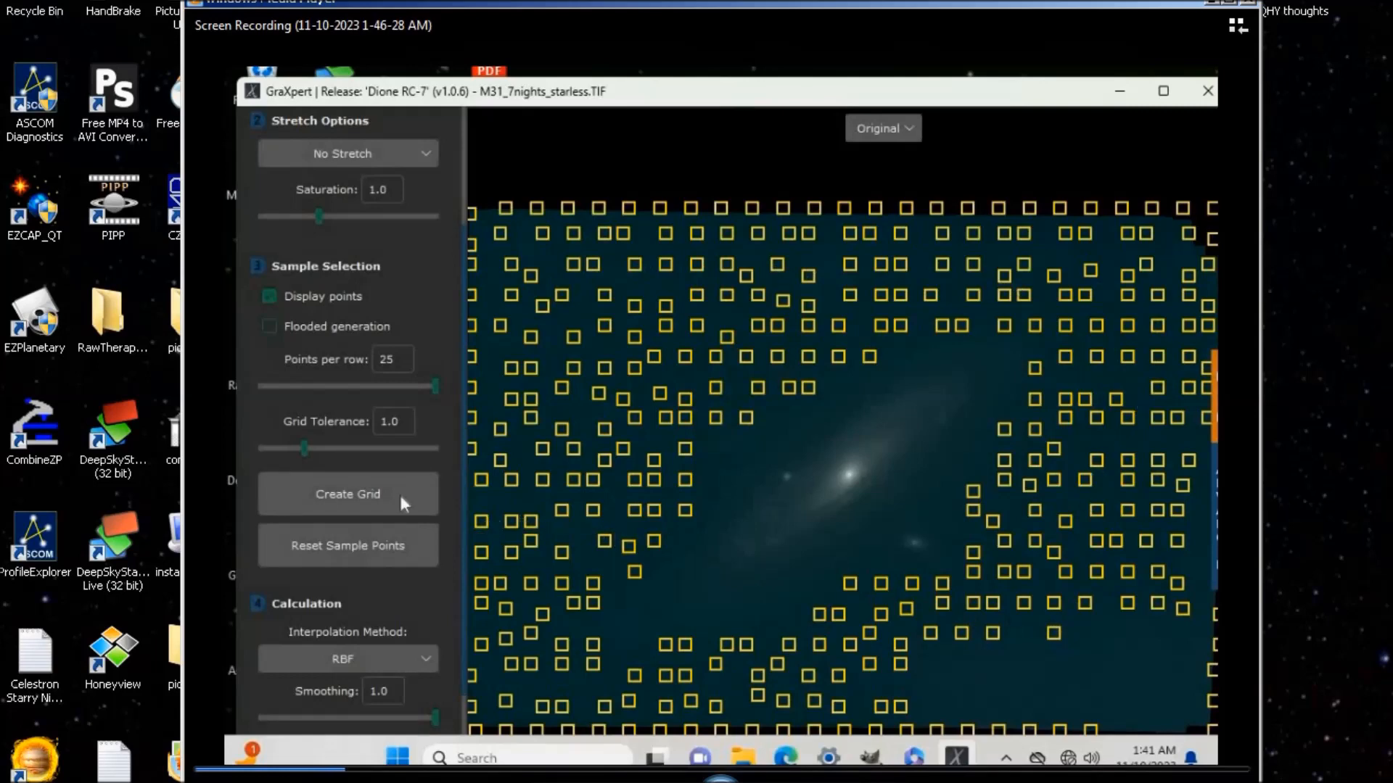
Step: In GraXpert, calculate the background of M31_7nights_starless.TIF from the sample grid and hide the sample points
scroll(394, 483, down, 1)
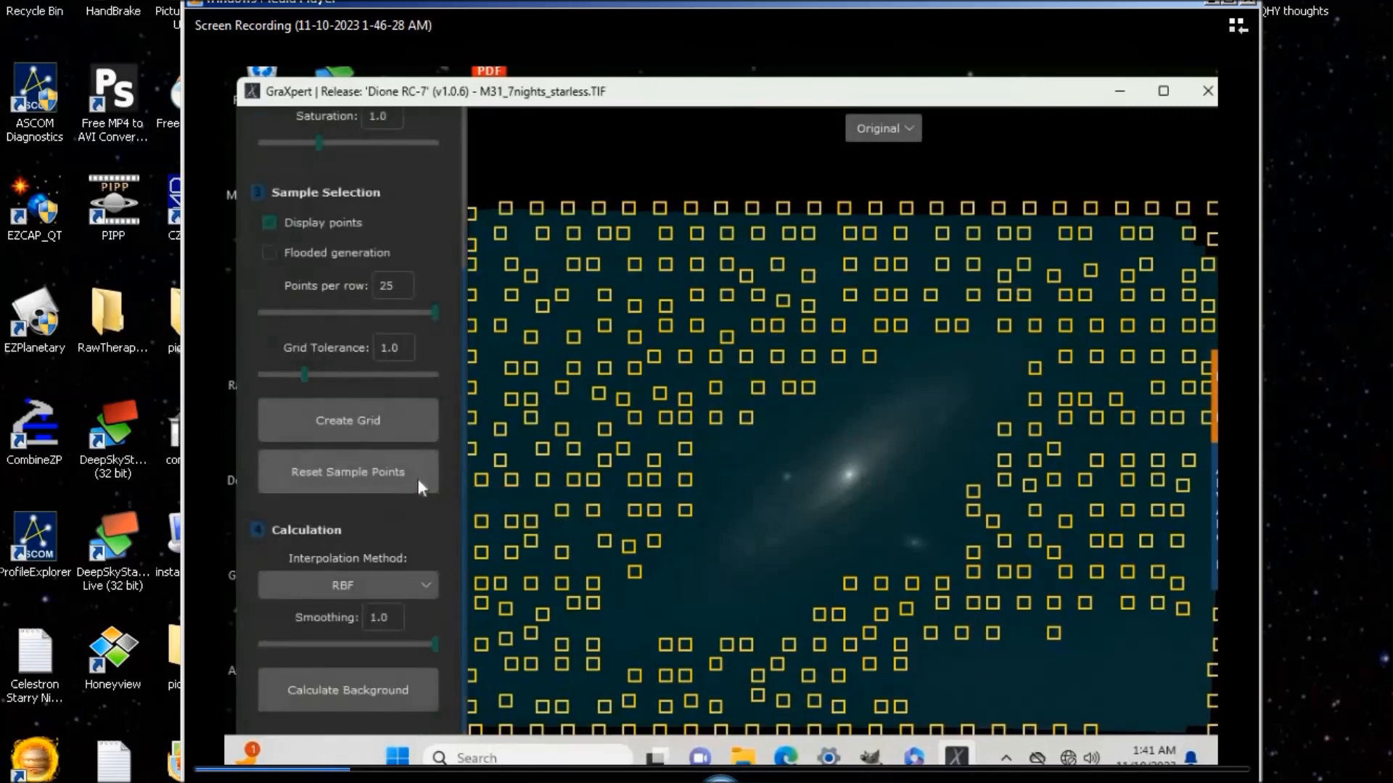
scroll(419, 477, down, 1)
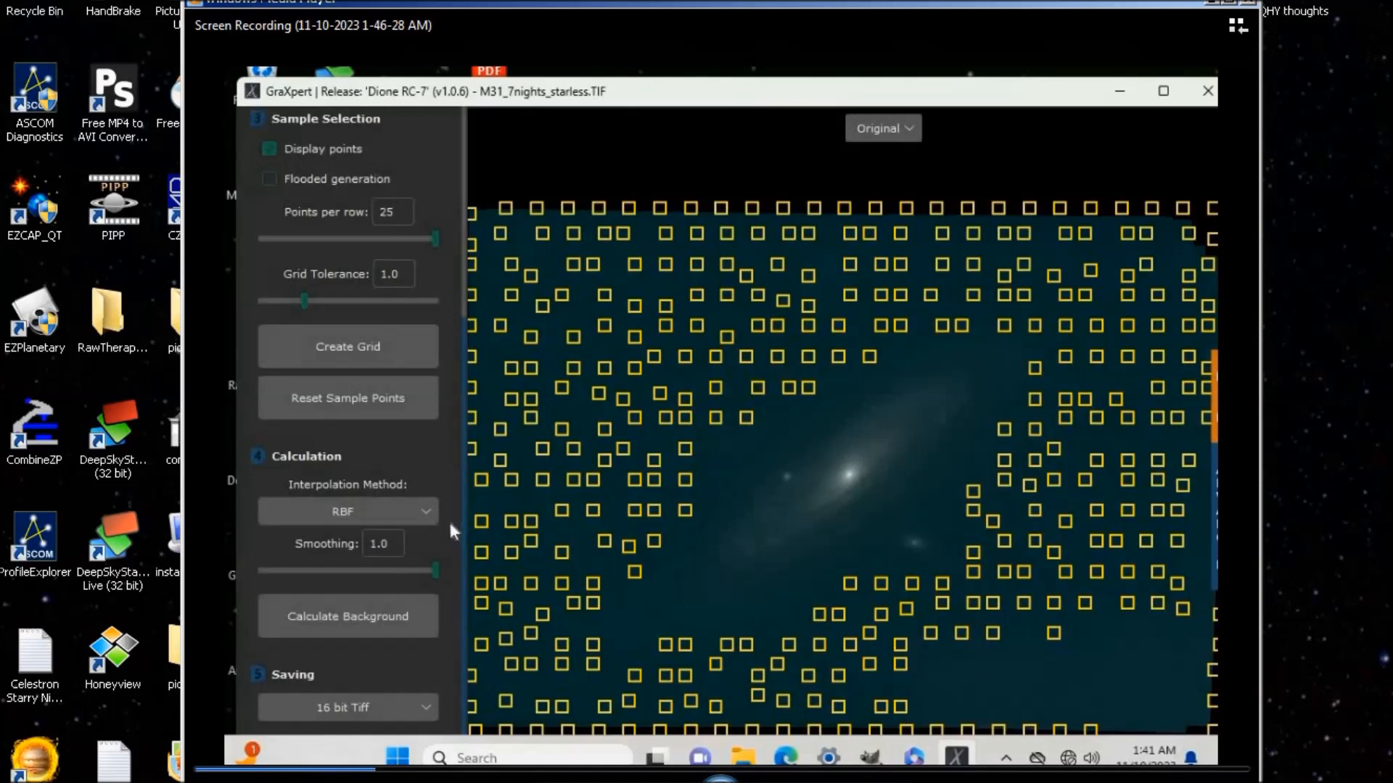
click(341, 599)
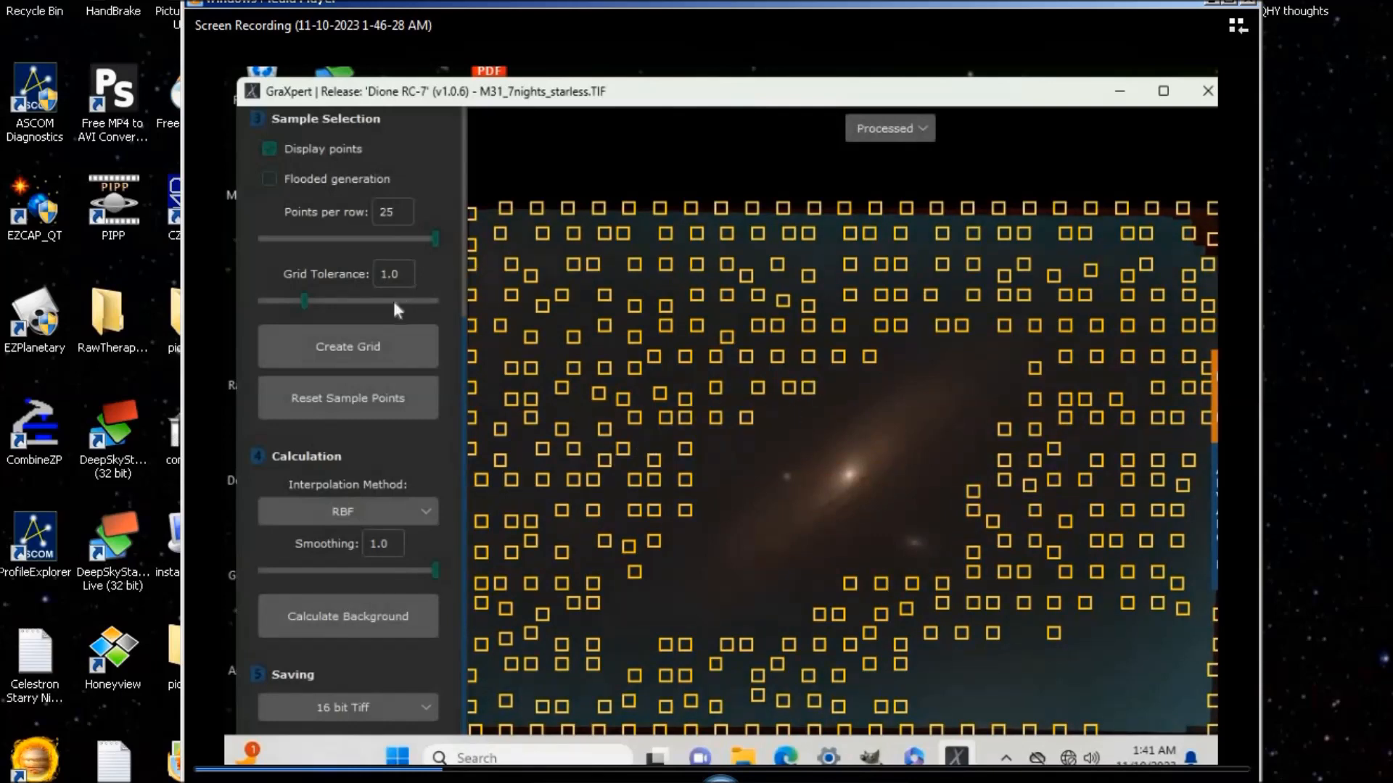
scroll(356, 314, up, 2)
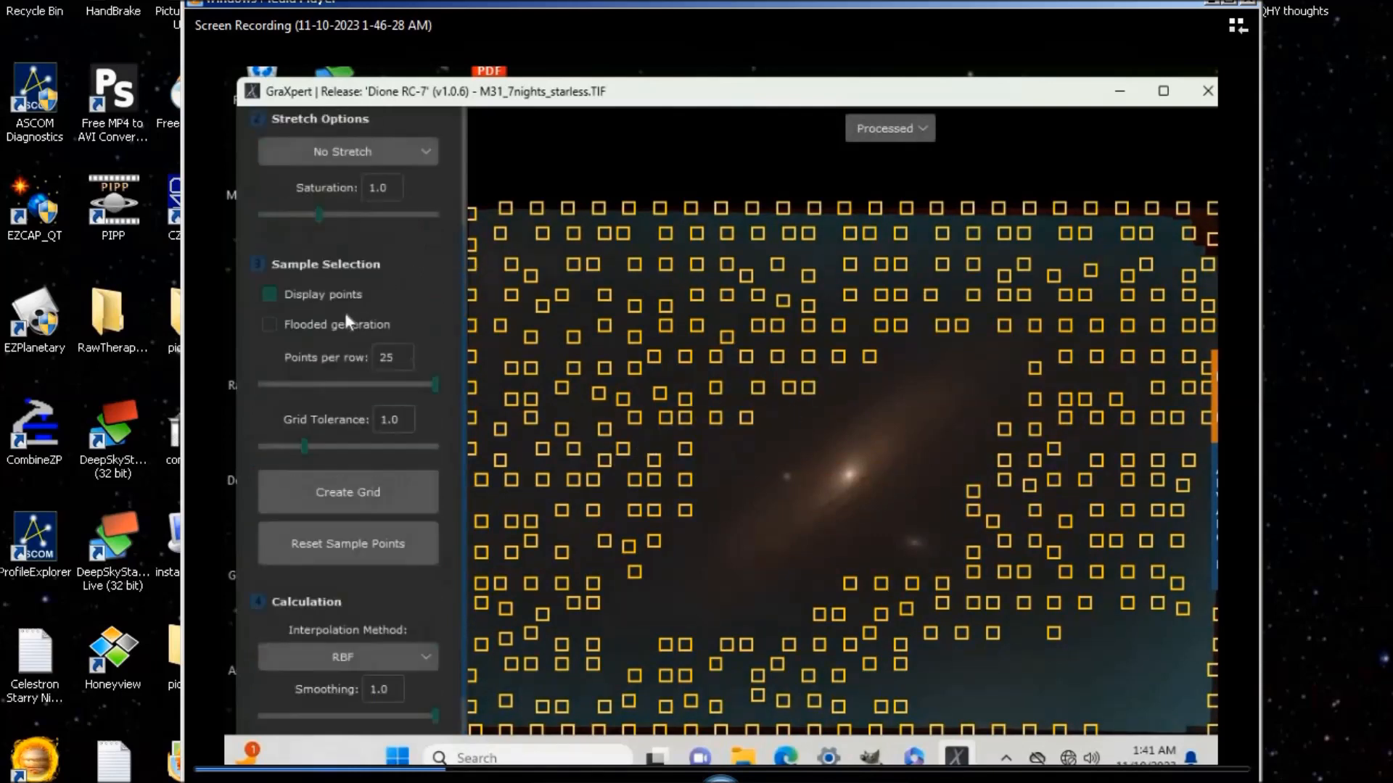
click(268, 294)
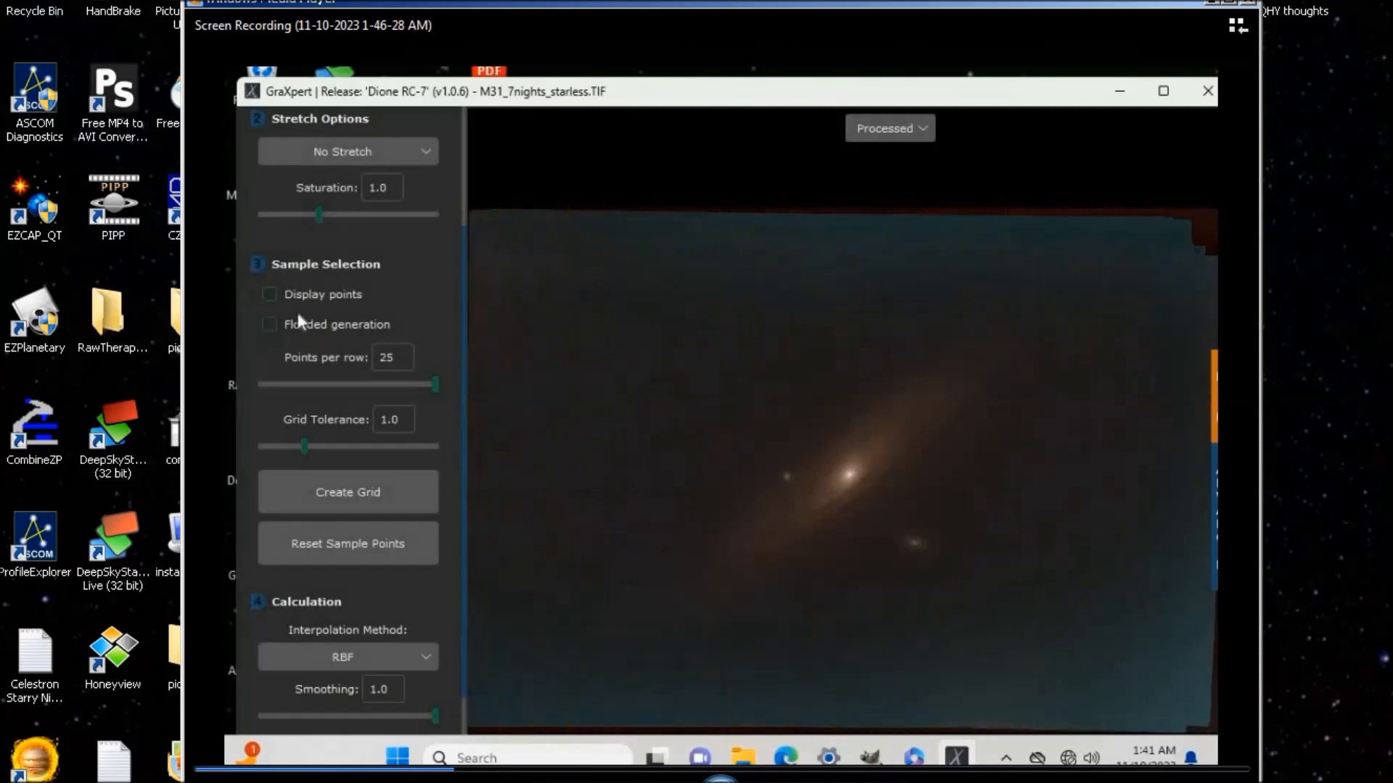
scroll(942, 435, down, 2)
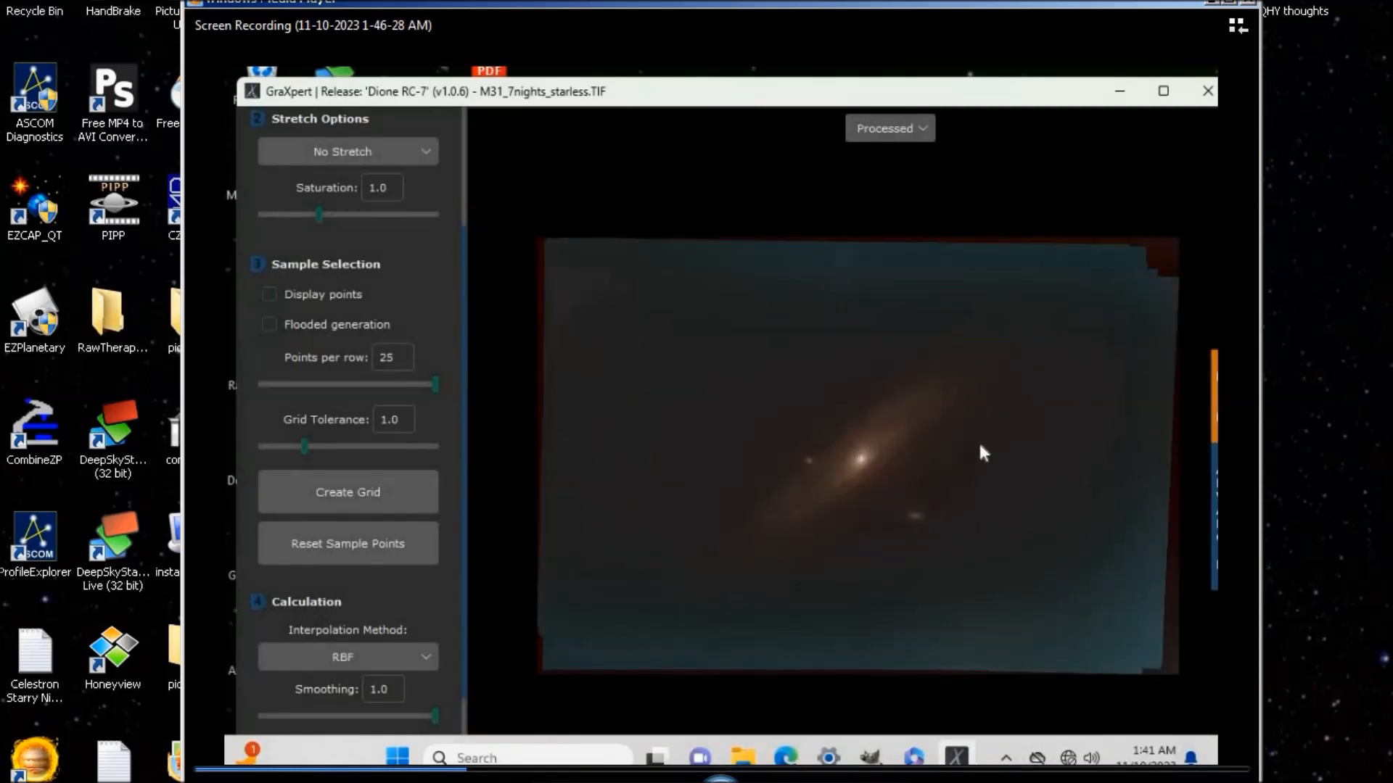
Step: View the extracted background model of the M31 image, and return to the processed view
click(912, 136)
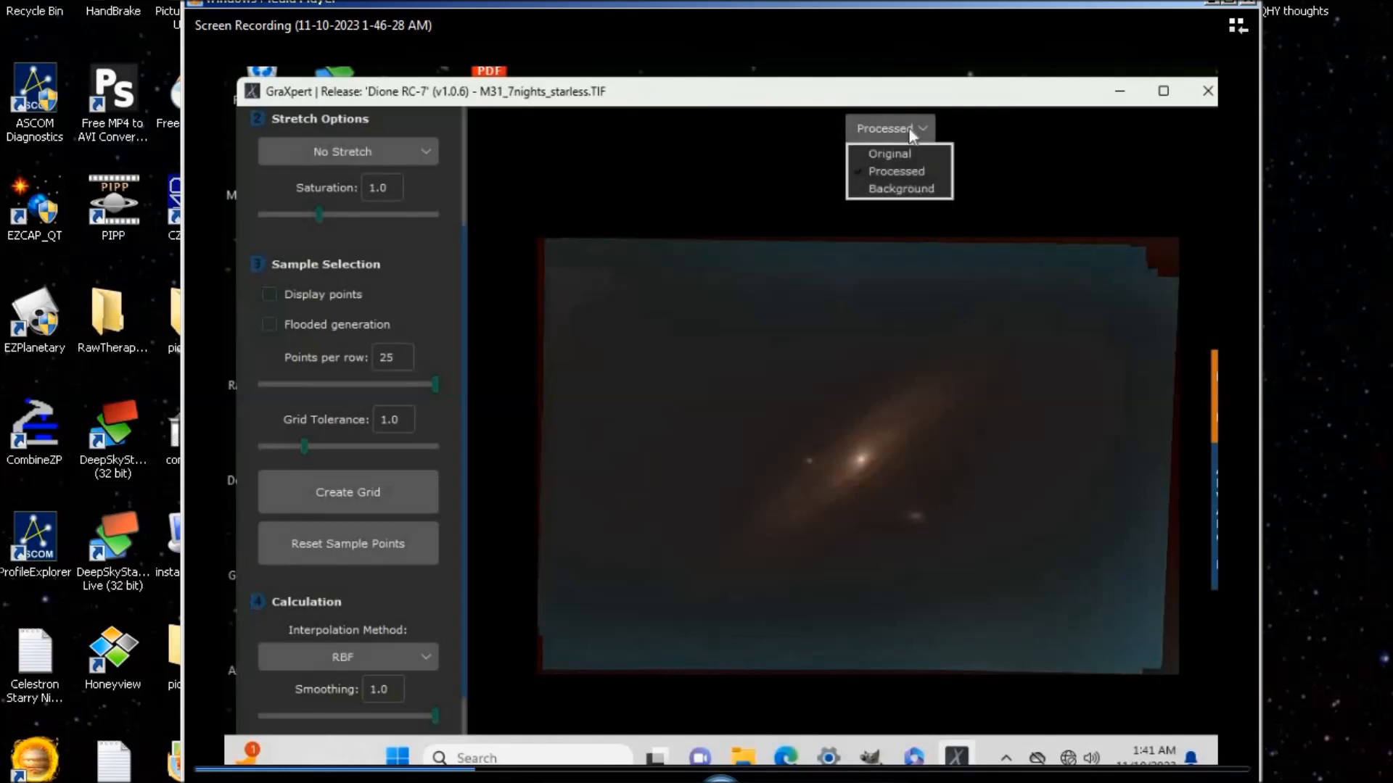
click(903, 190)
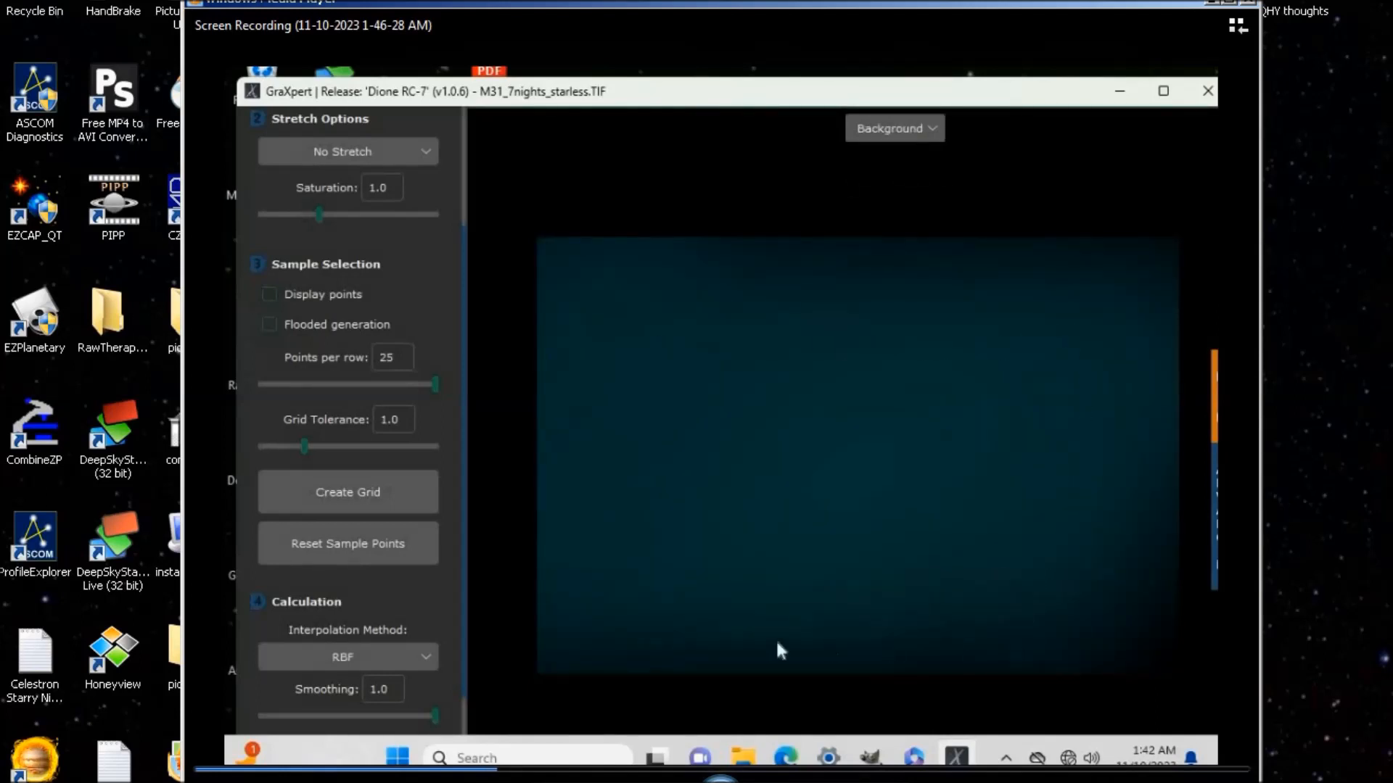
click(929, 128)
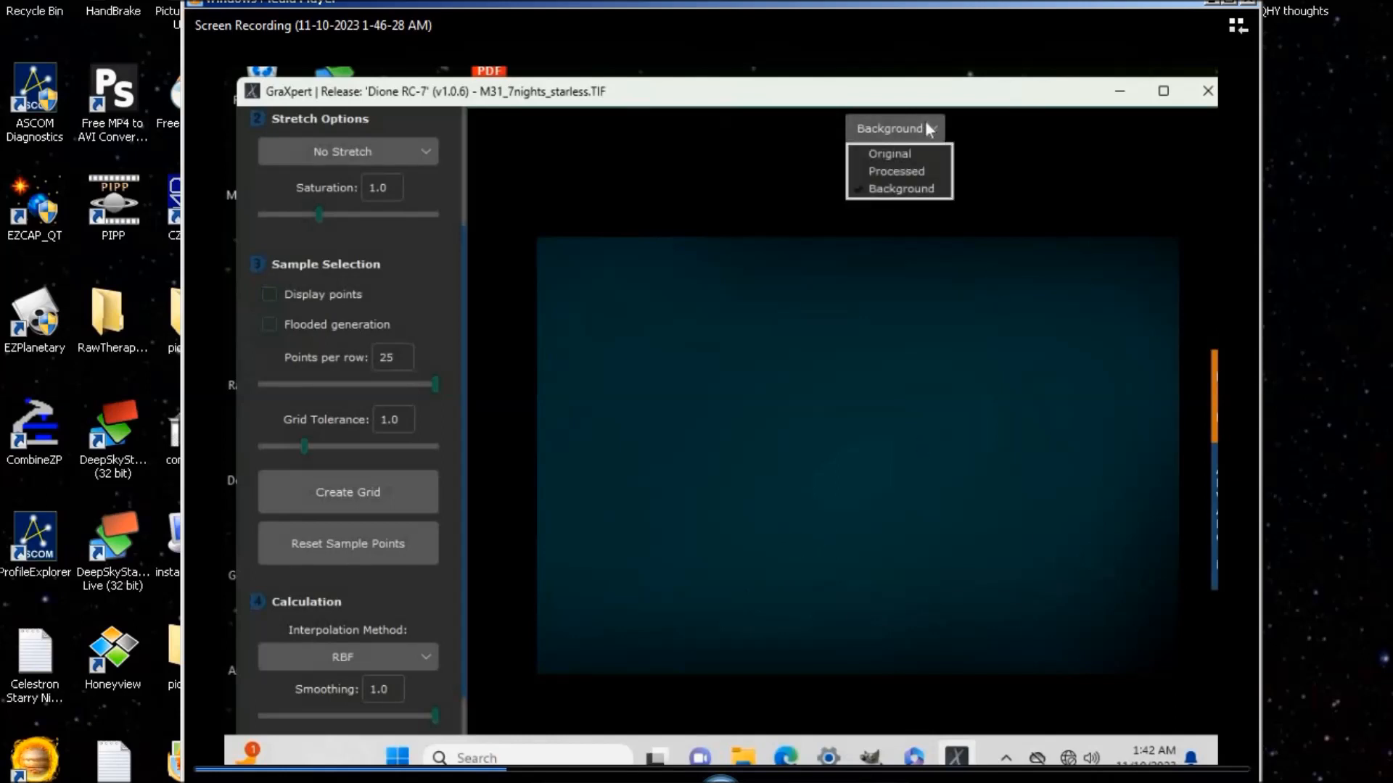
click(900, 173)
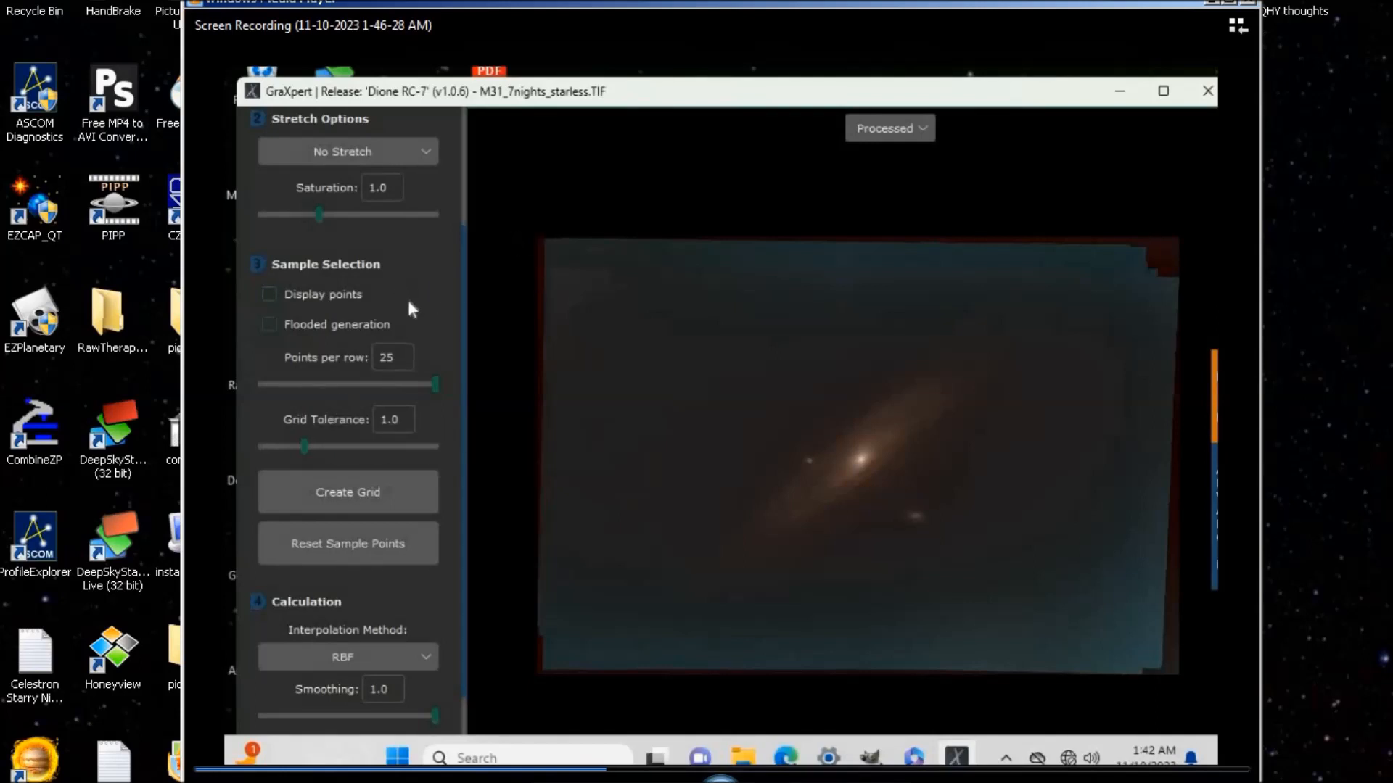
Step: Regenerate the M31 sample grid with Grid Tolerance 2.0, recalculate the background with RBF interpolation, and hide the sample points
click(267, 294)
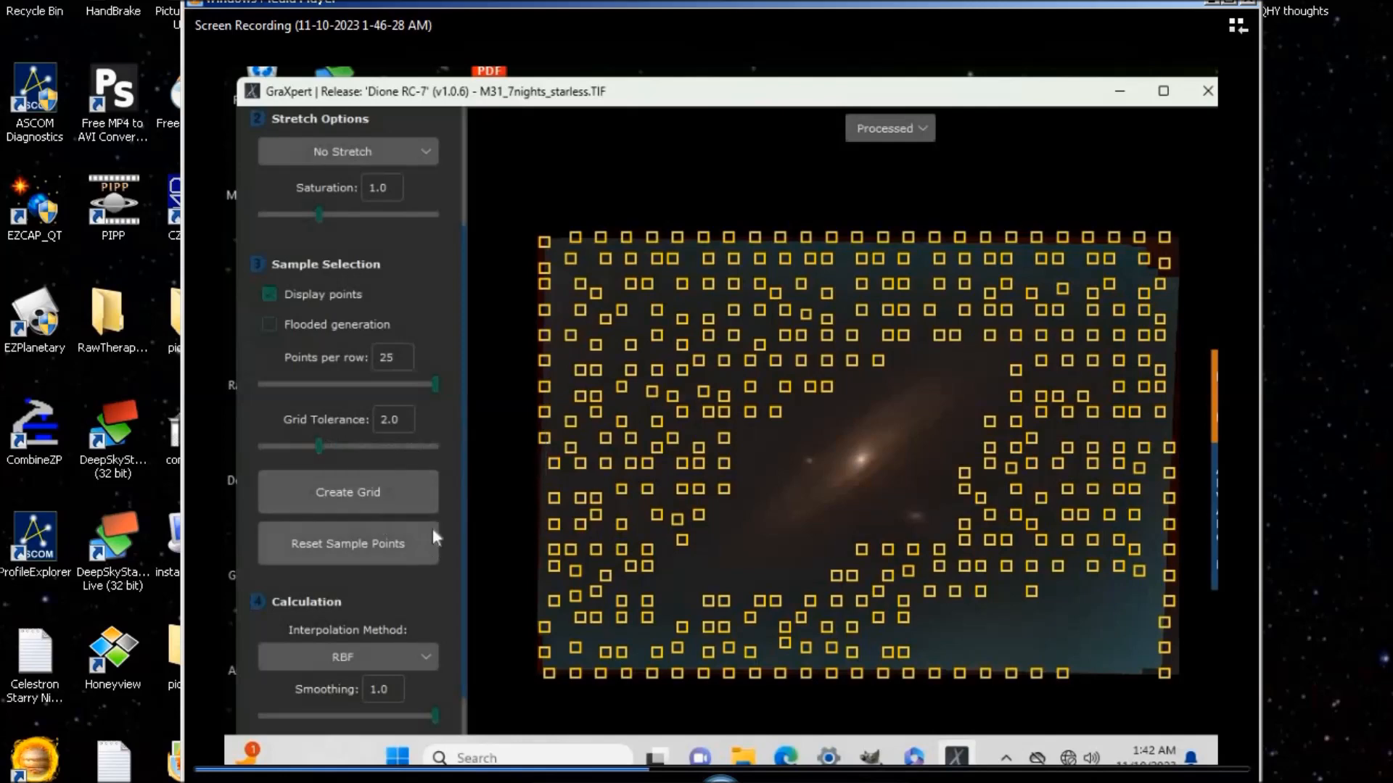
click(417, 488)
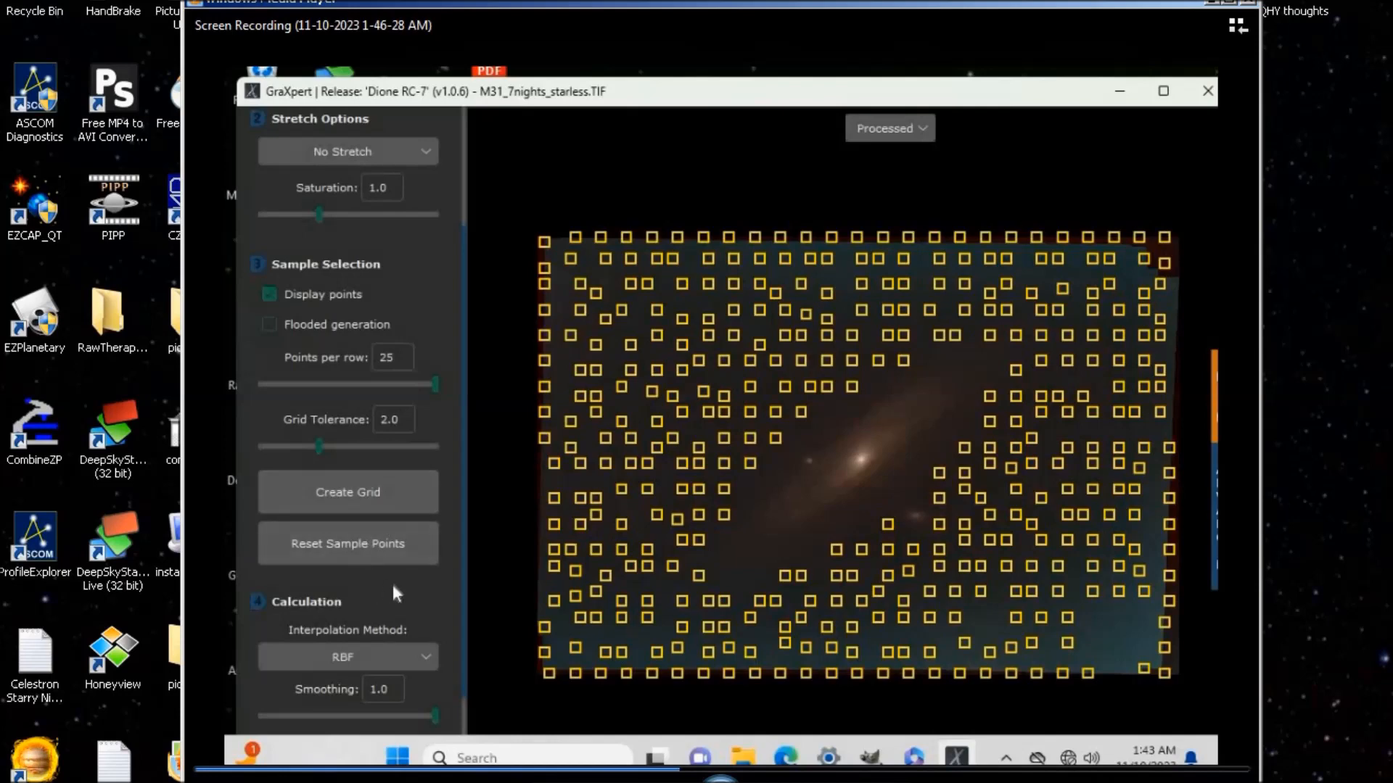
scroll(431, 580, down, 1)
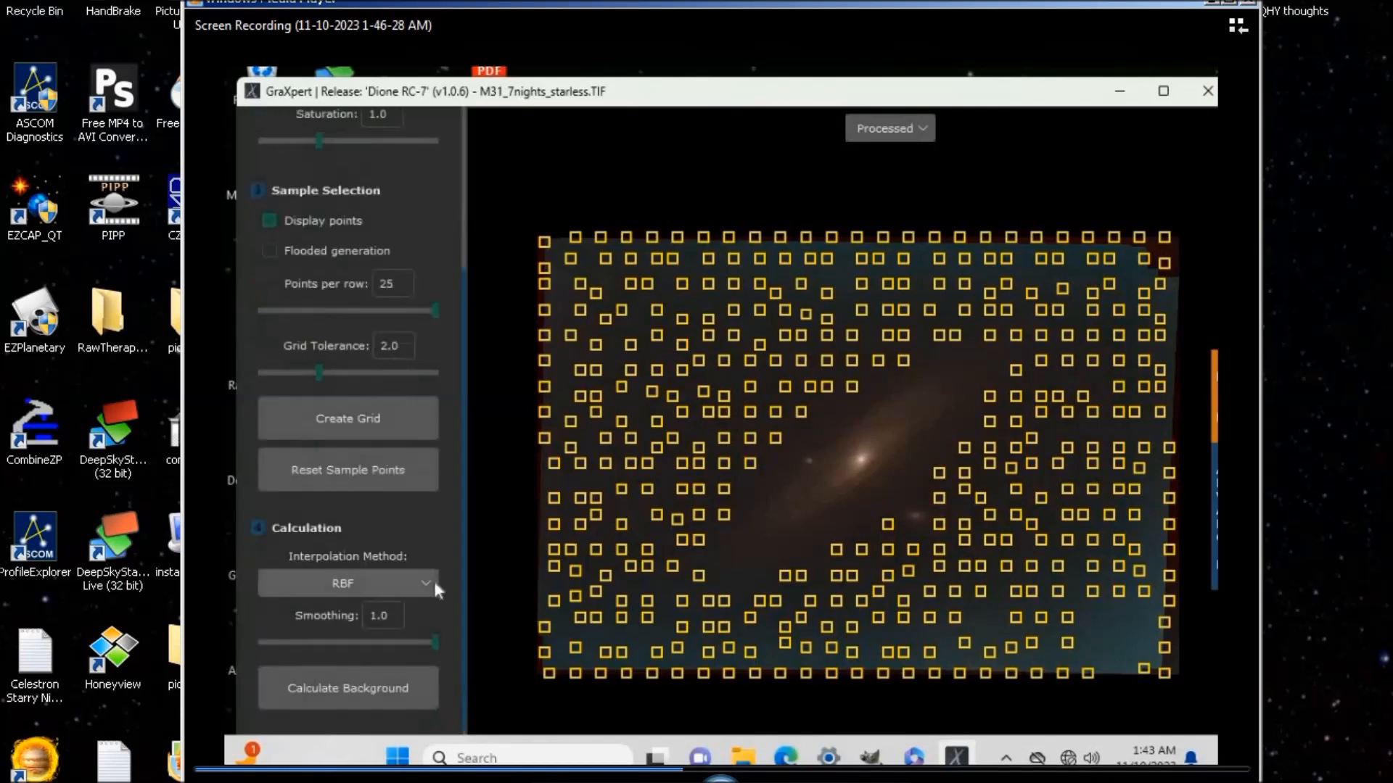
click(353, 686)
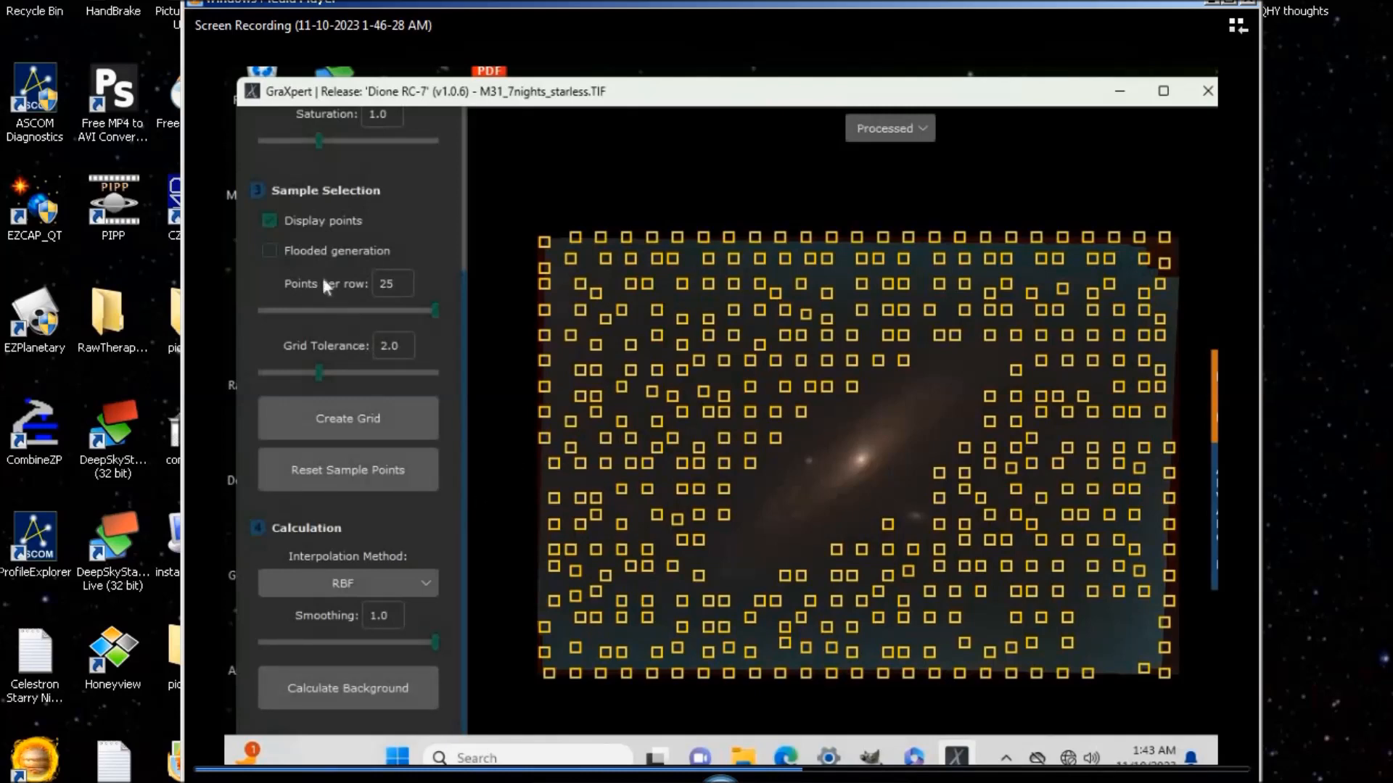
click(269, 220)
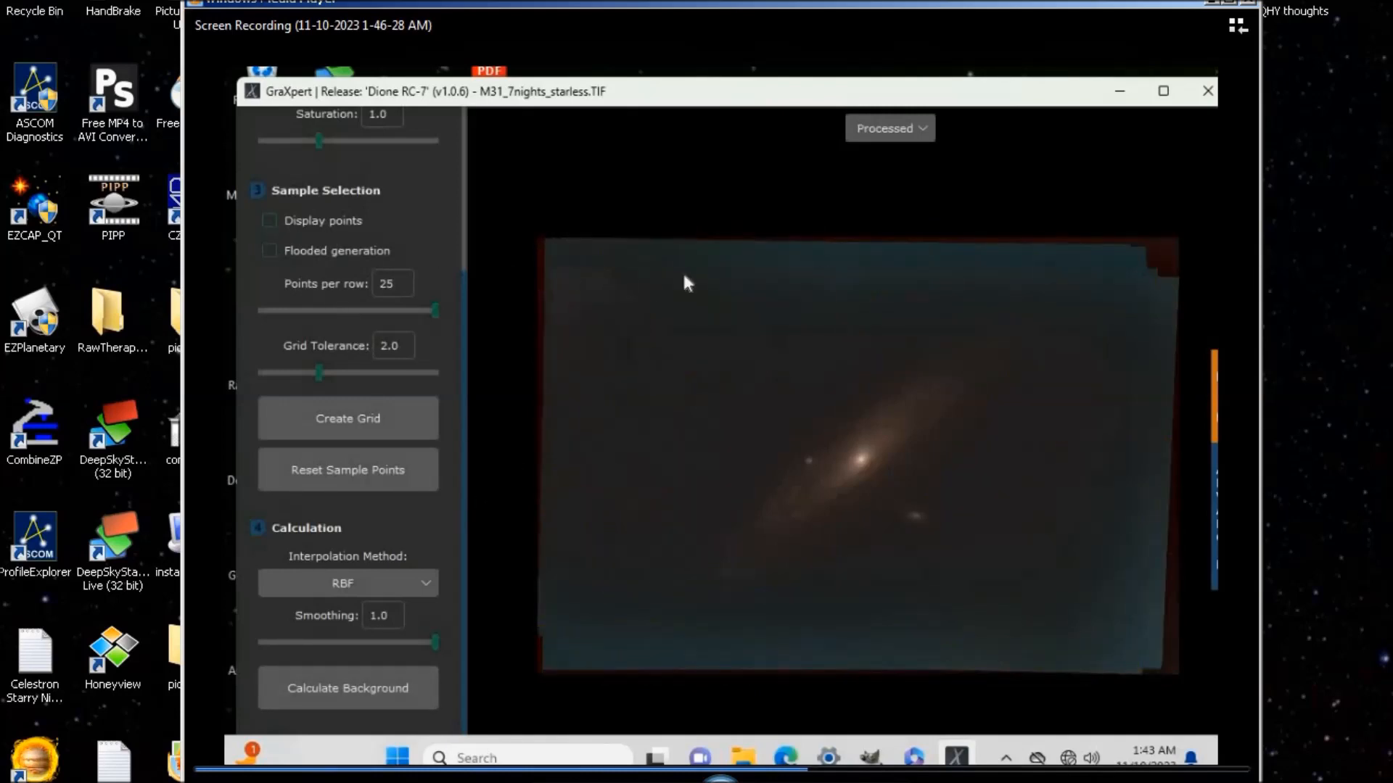
Step: Inspect the background model recalculated at tolerance 2.0, and switch back to the processed M31 image
click(911, 122)
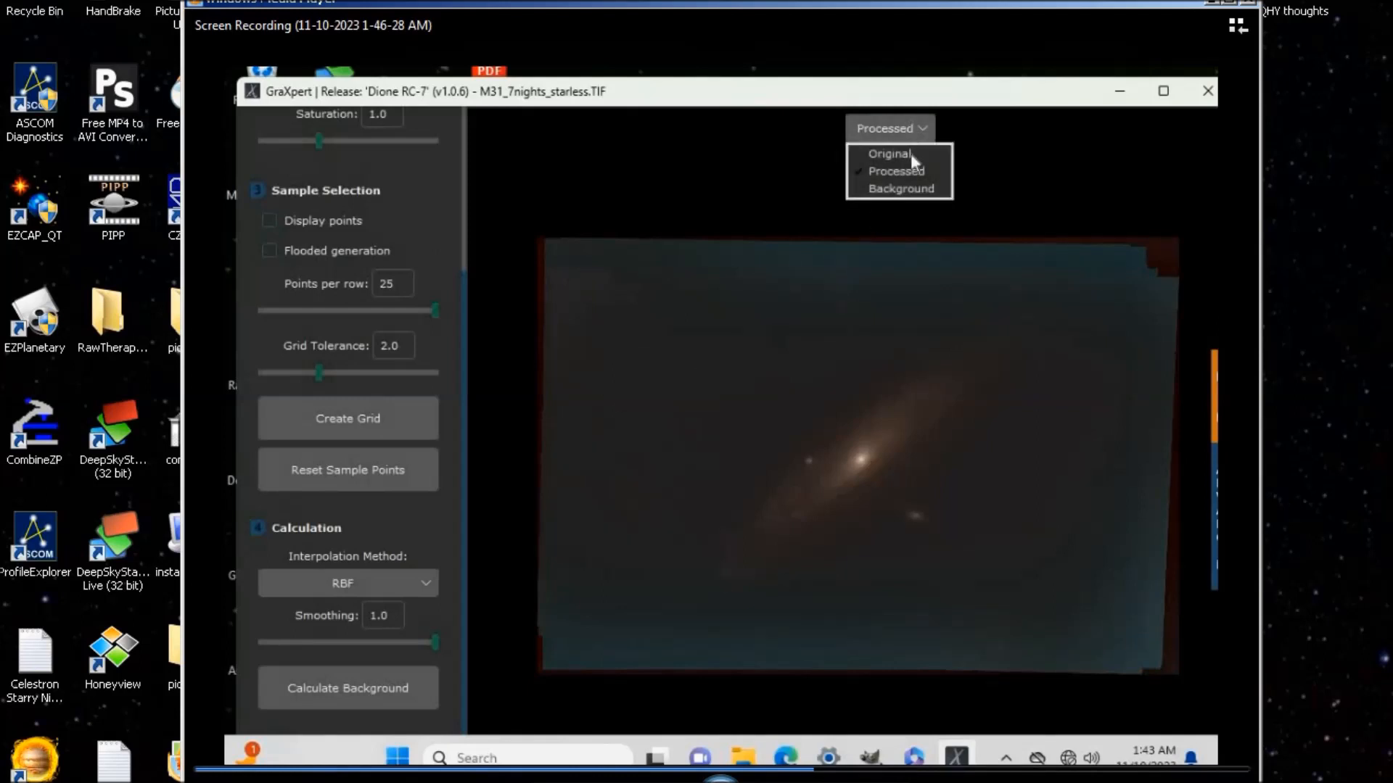
click(902, 190)
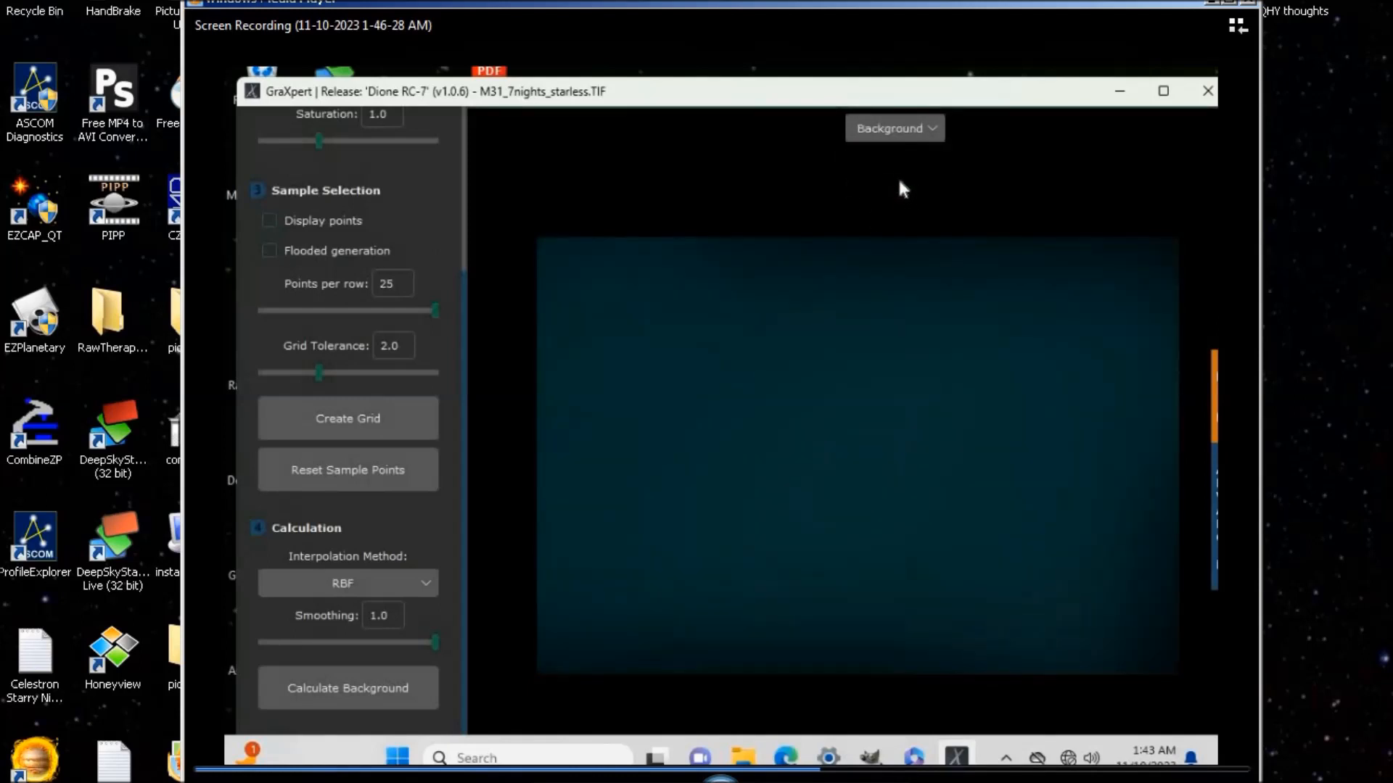
click(892, 142)
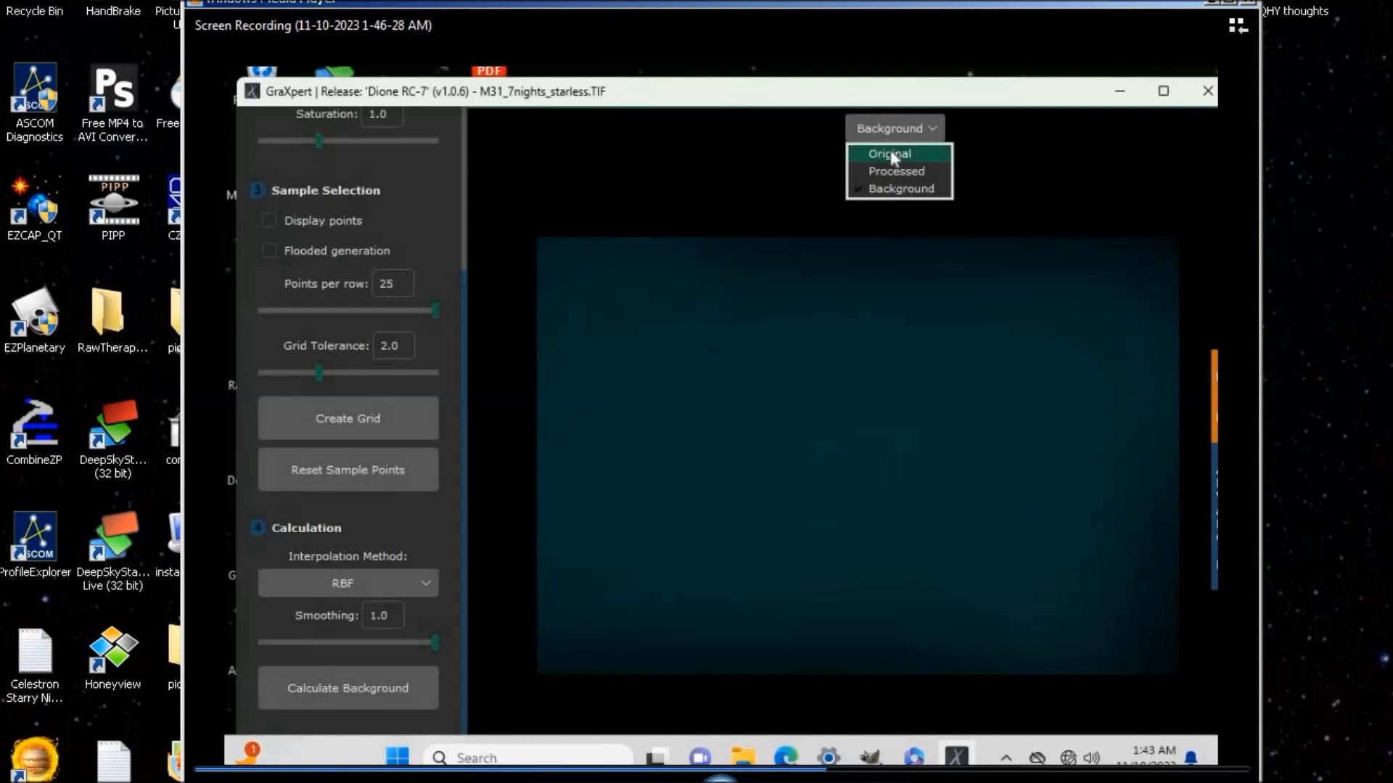
click(885, 172)
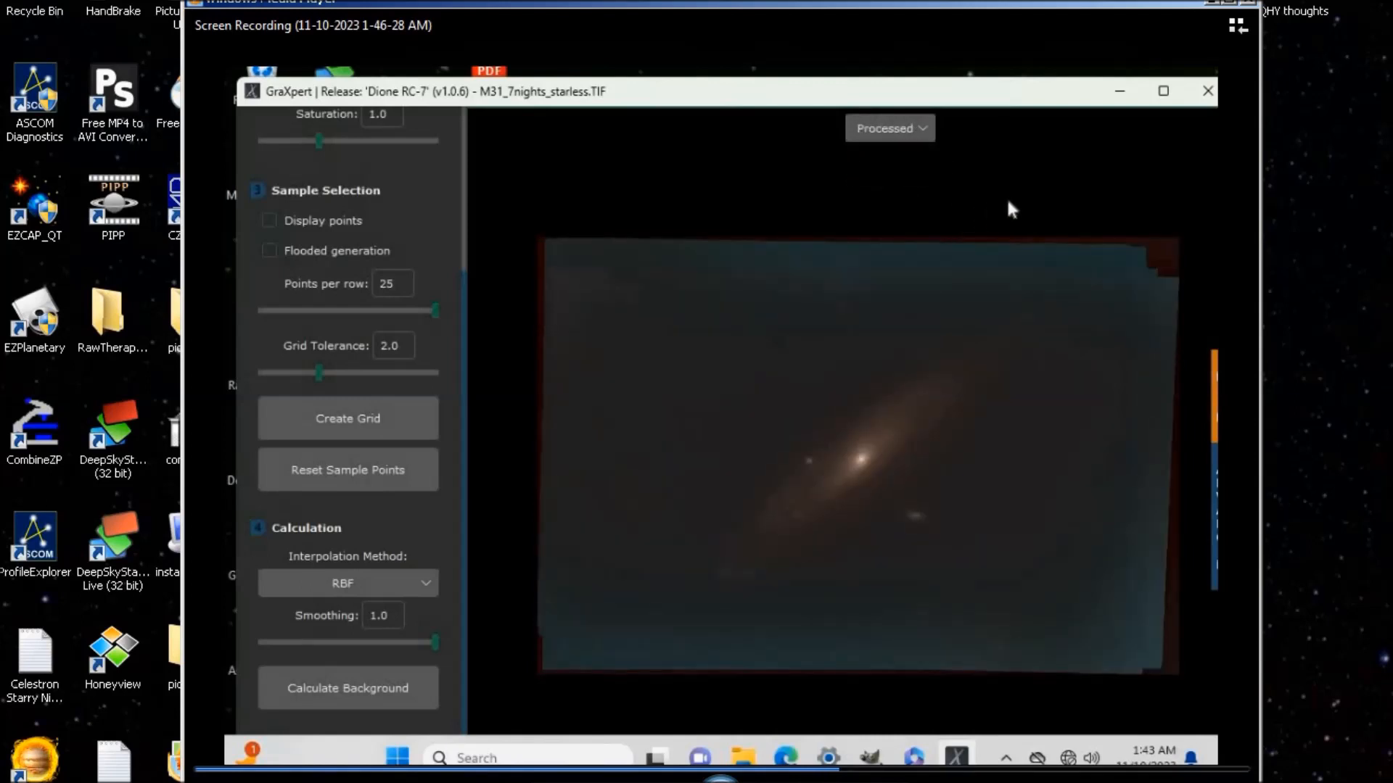
scroll(315, 341, up, 5)
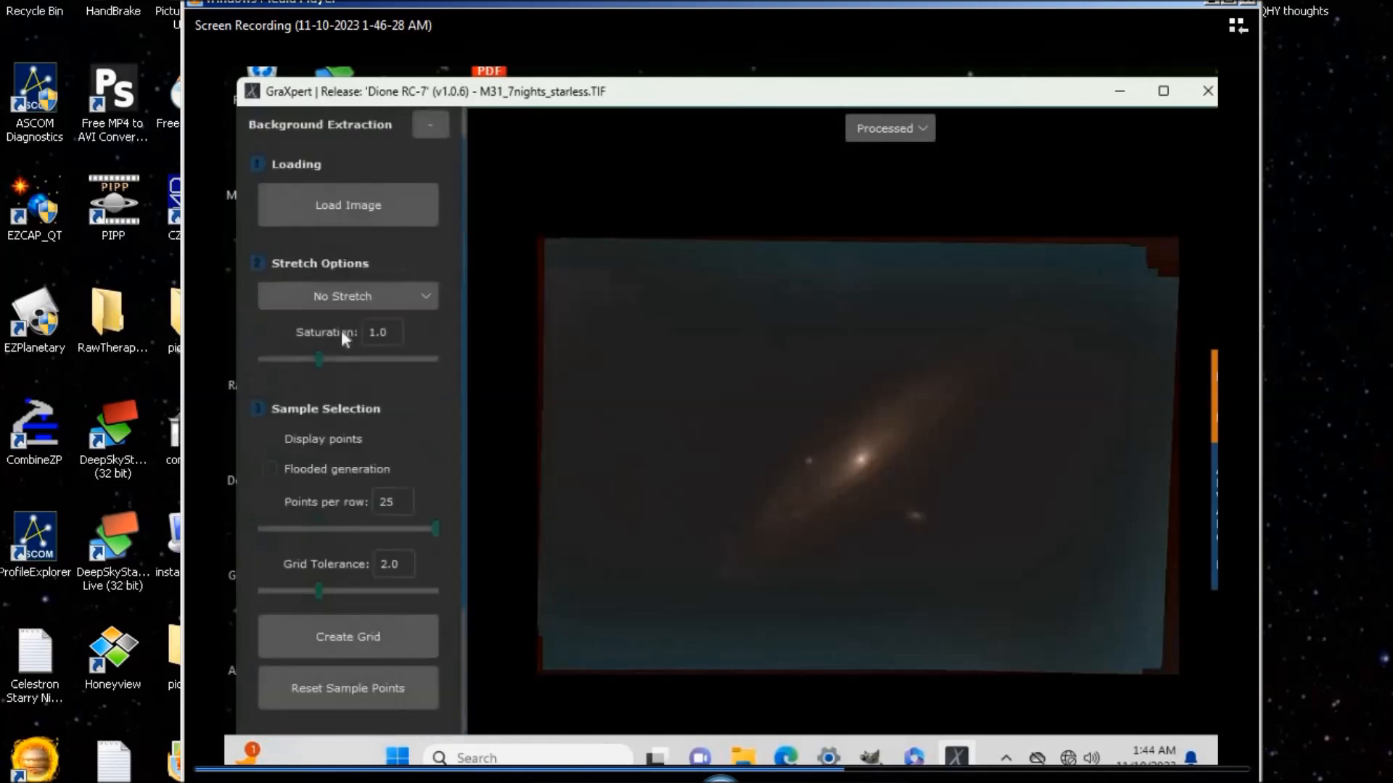
Step: Minimize GraXpert and browse the Astro Images folder on the desktop for the starless NGC281 image
click(1119, 92)
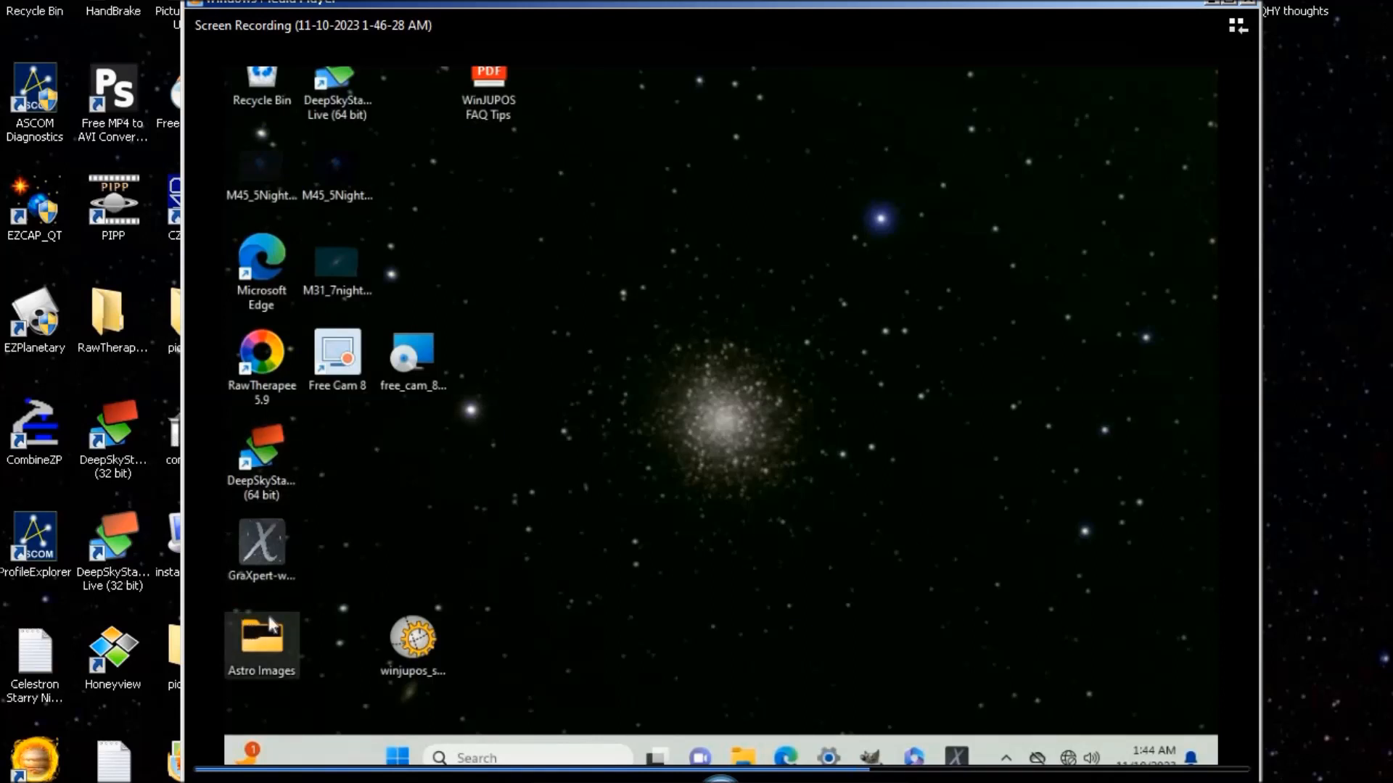
double_click(251, 633)
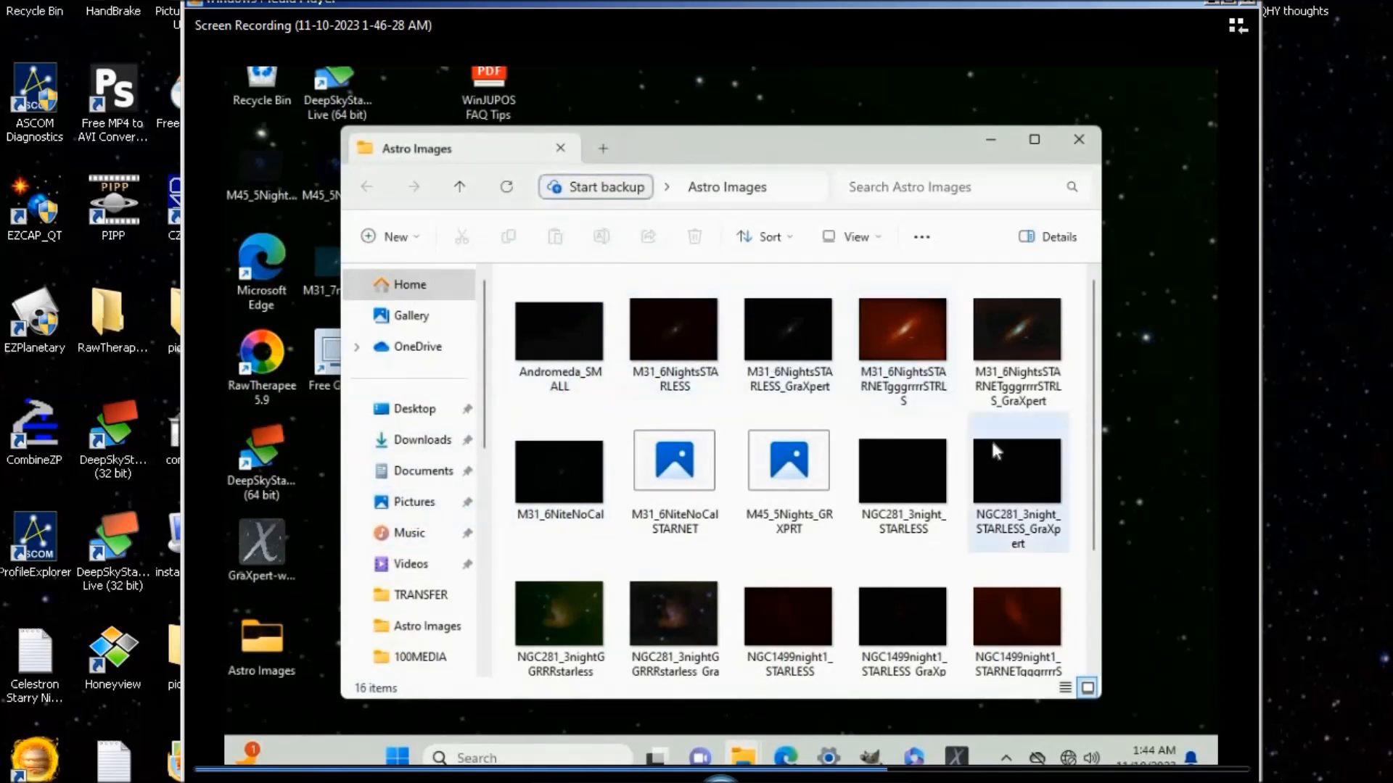
scroll(997, 455, down, 1)
scroll(994, 451, down, 3)
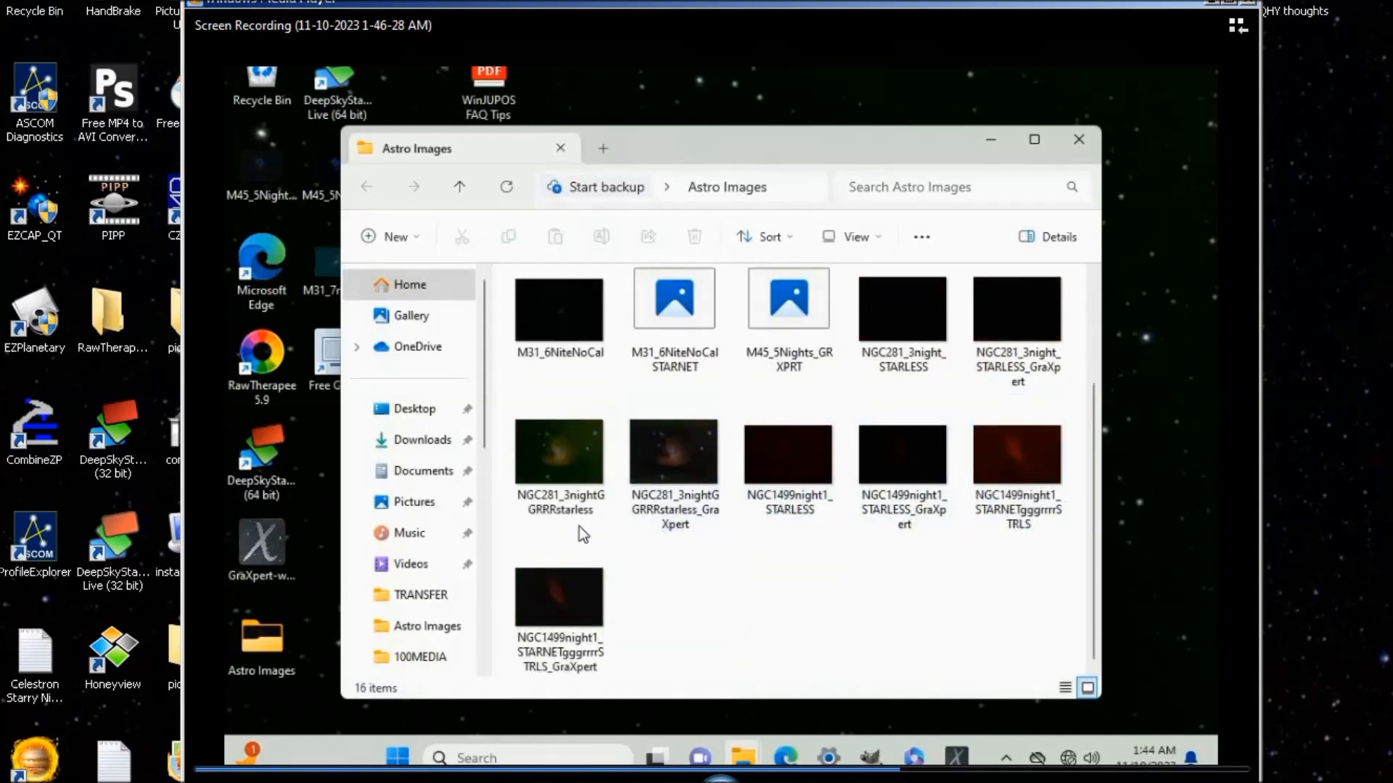
click(554, 455)
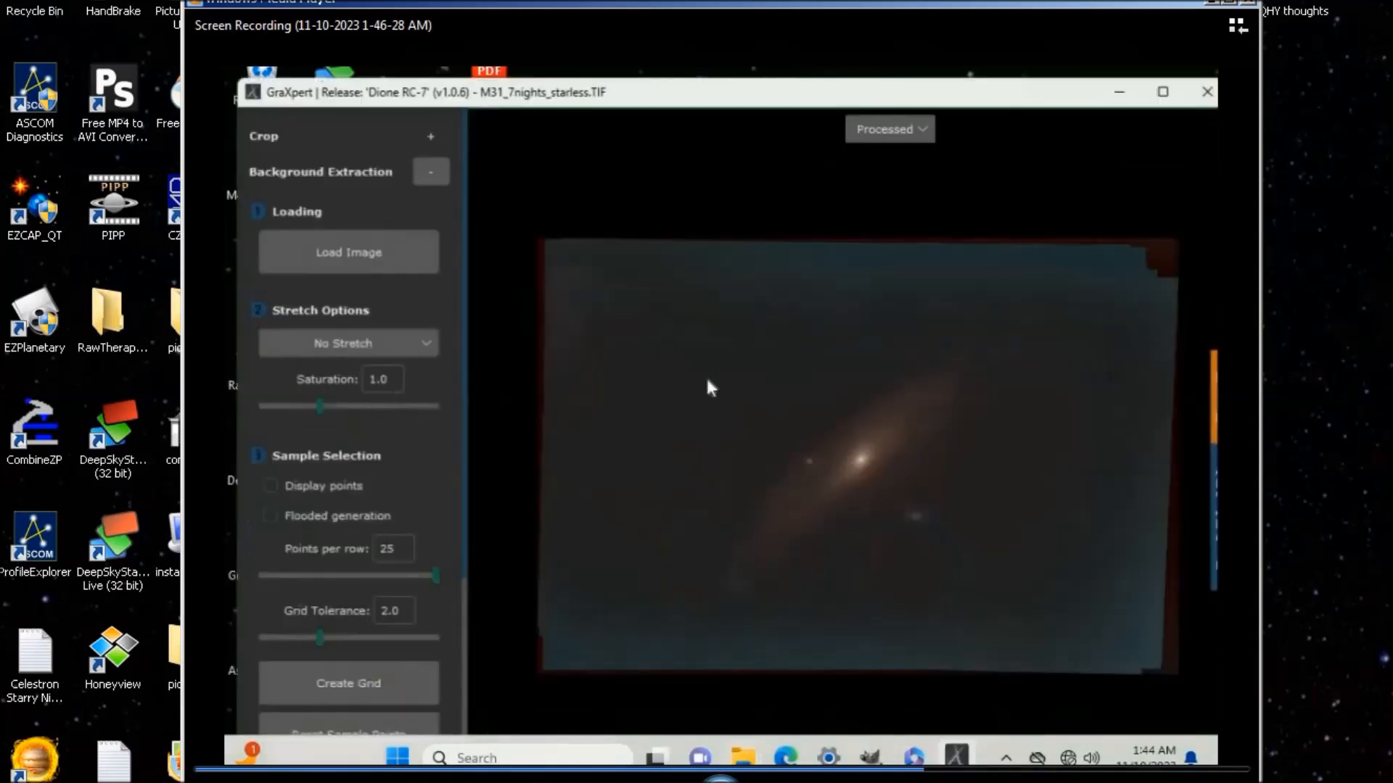
Step: Return to GraXpert and load NGC281_3nightGGRRRstarless from the Astro Images folder
click(956, 757)
click(326, 254)
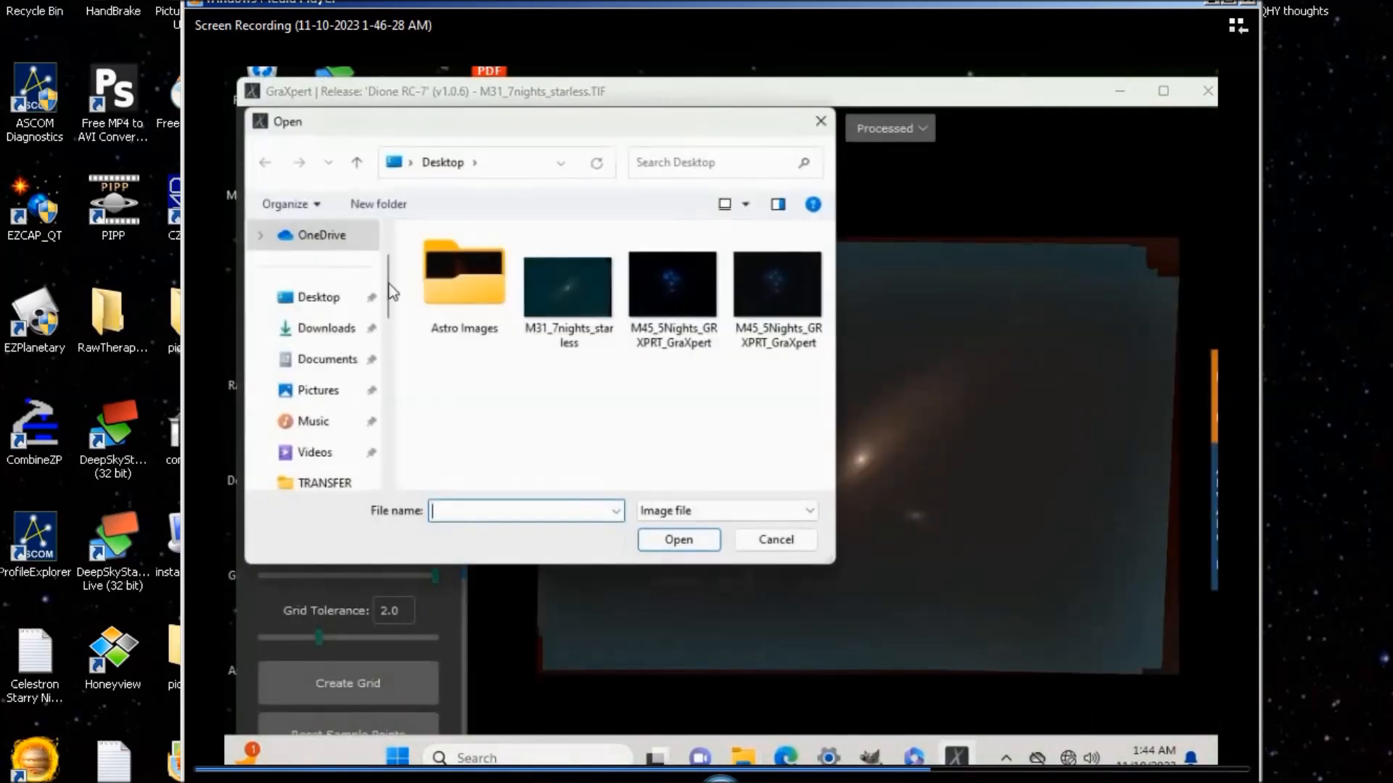
double_click(468, 290)
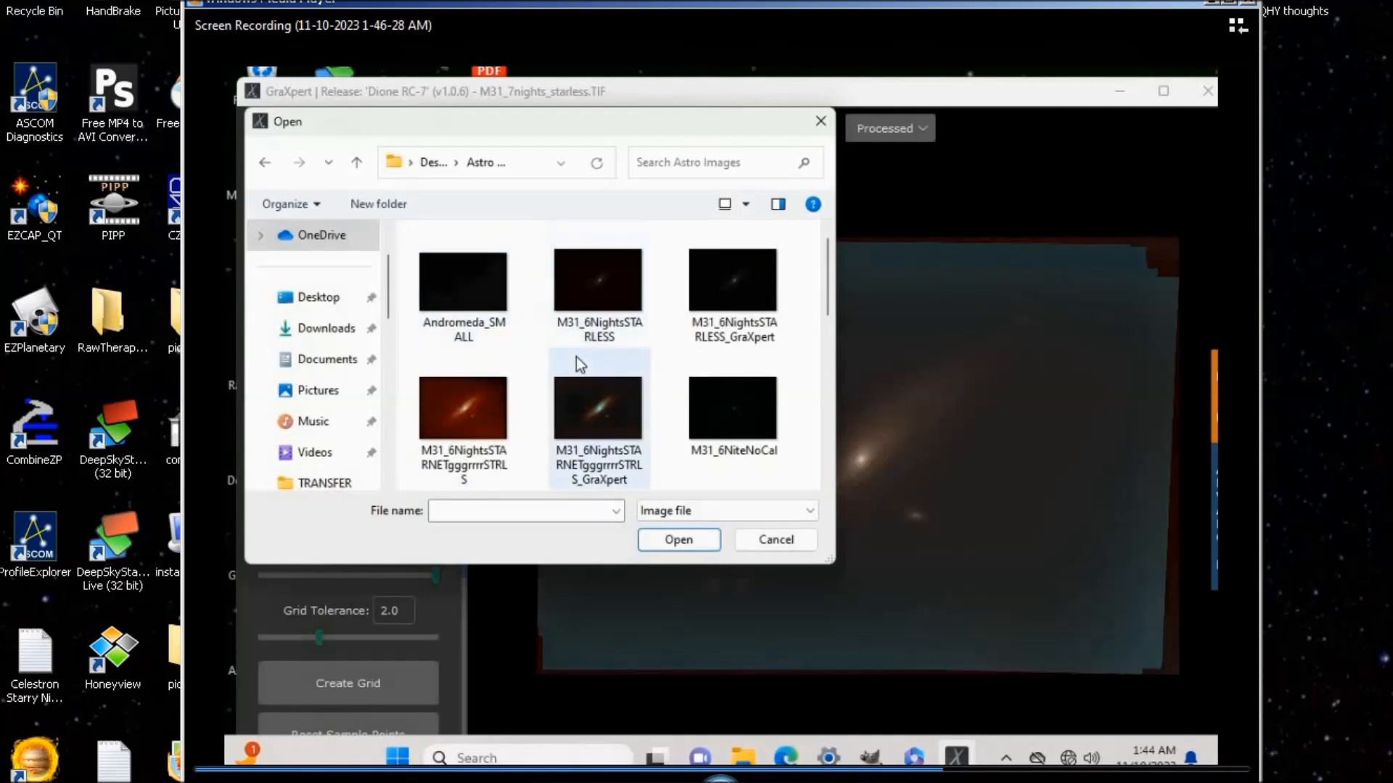
scroll(556, 386, down, 2)
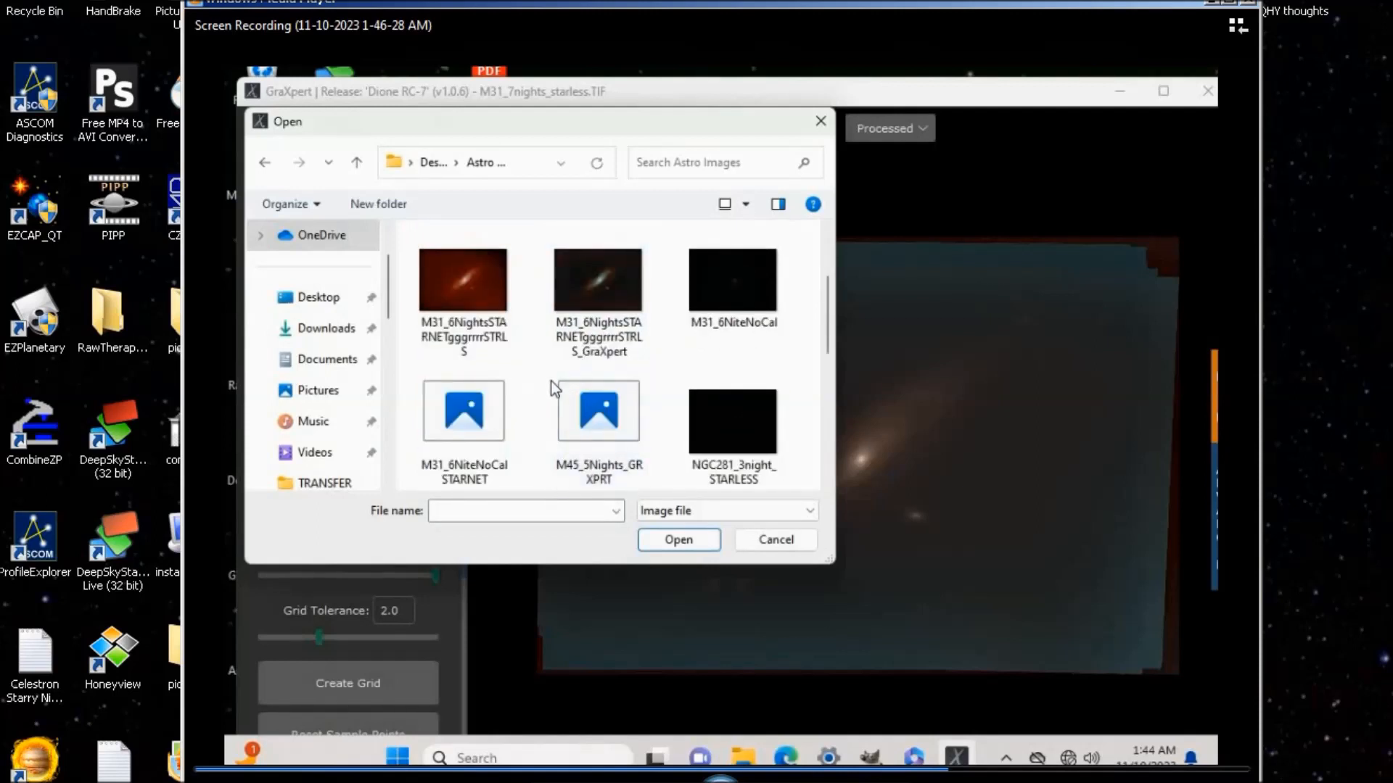
scroll(551, 380, down, 2)
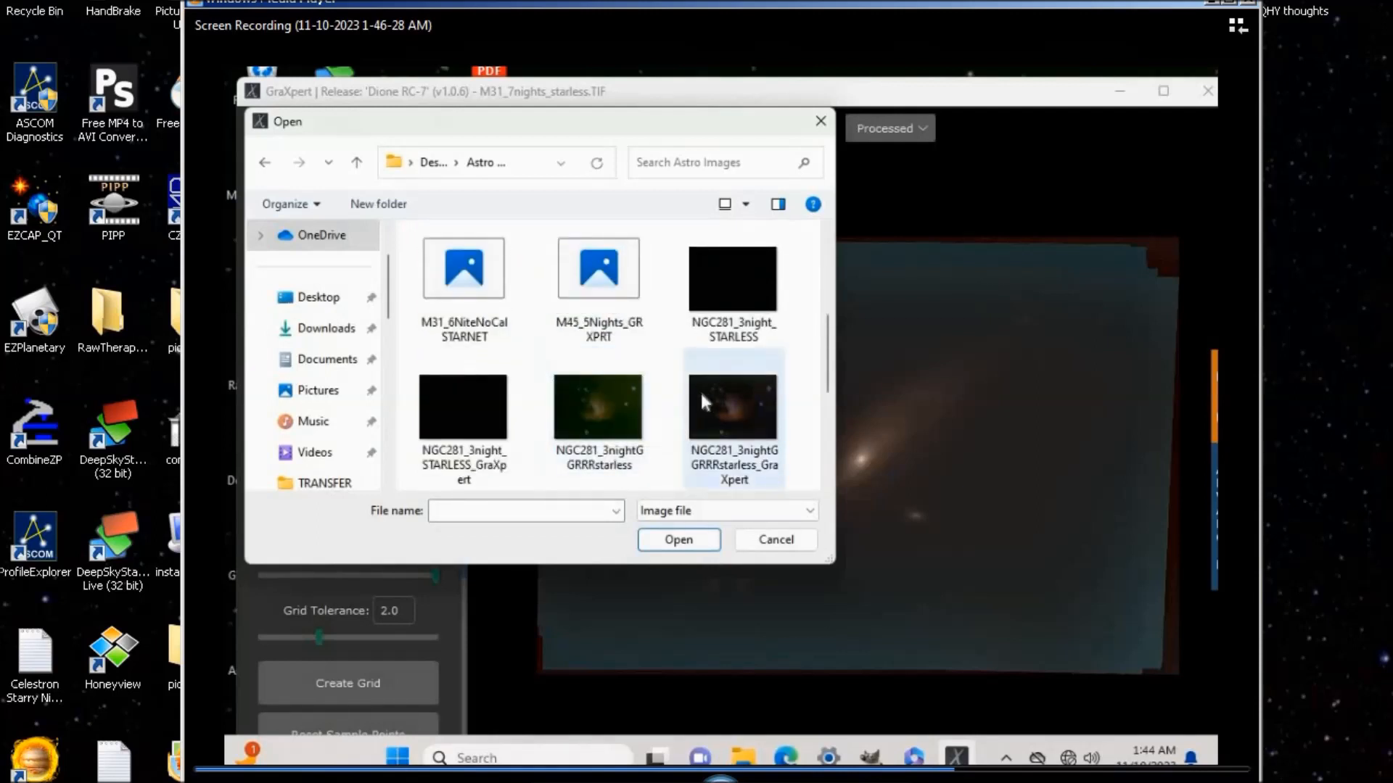
scroll(724, 407, down, 2)
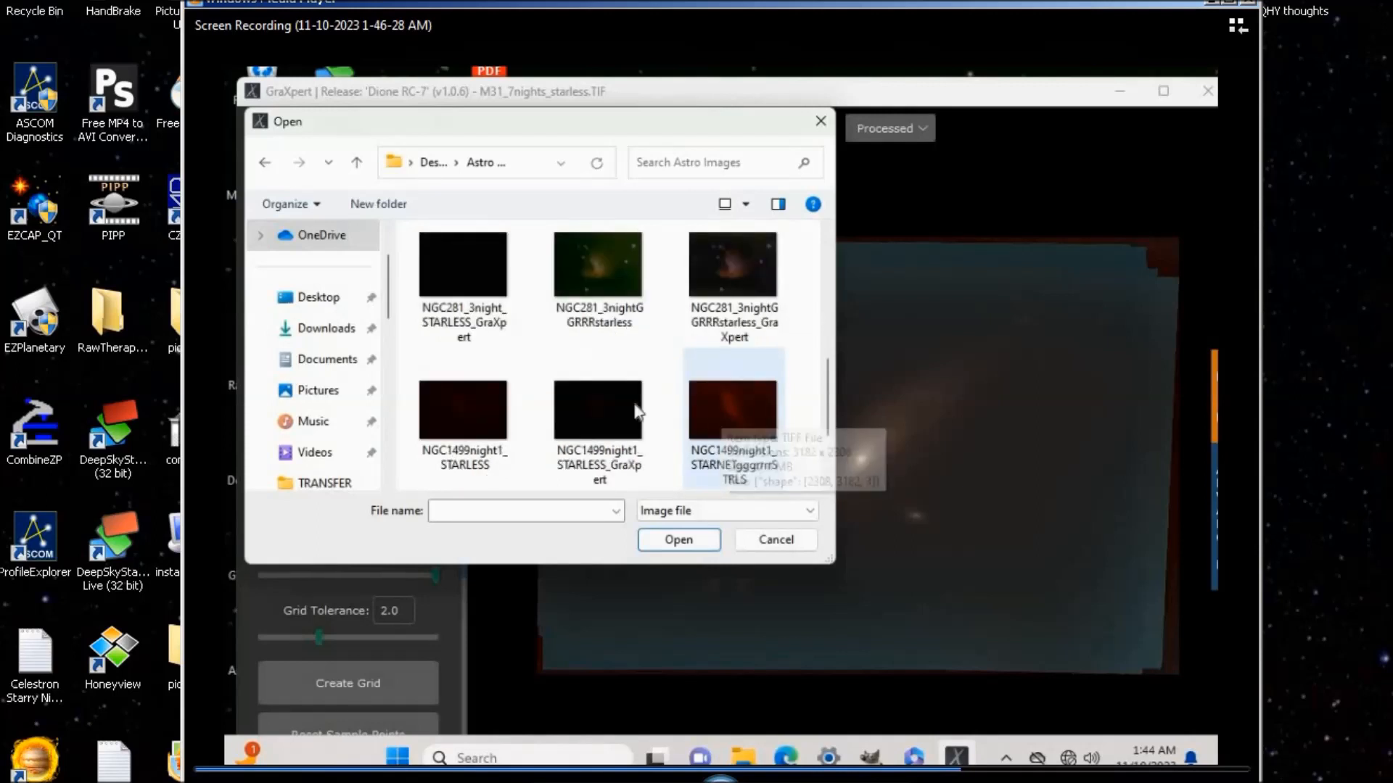
click(580, 284)
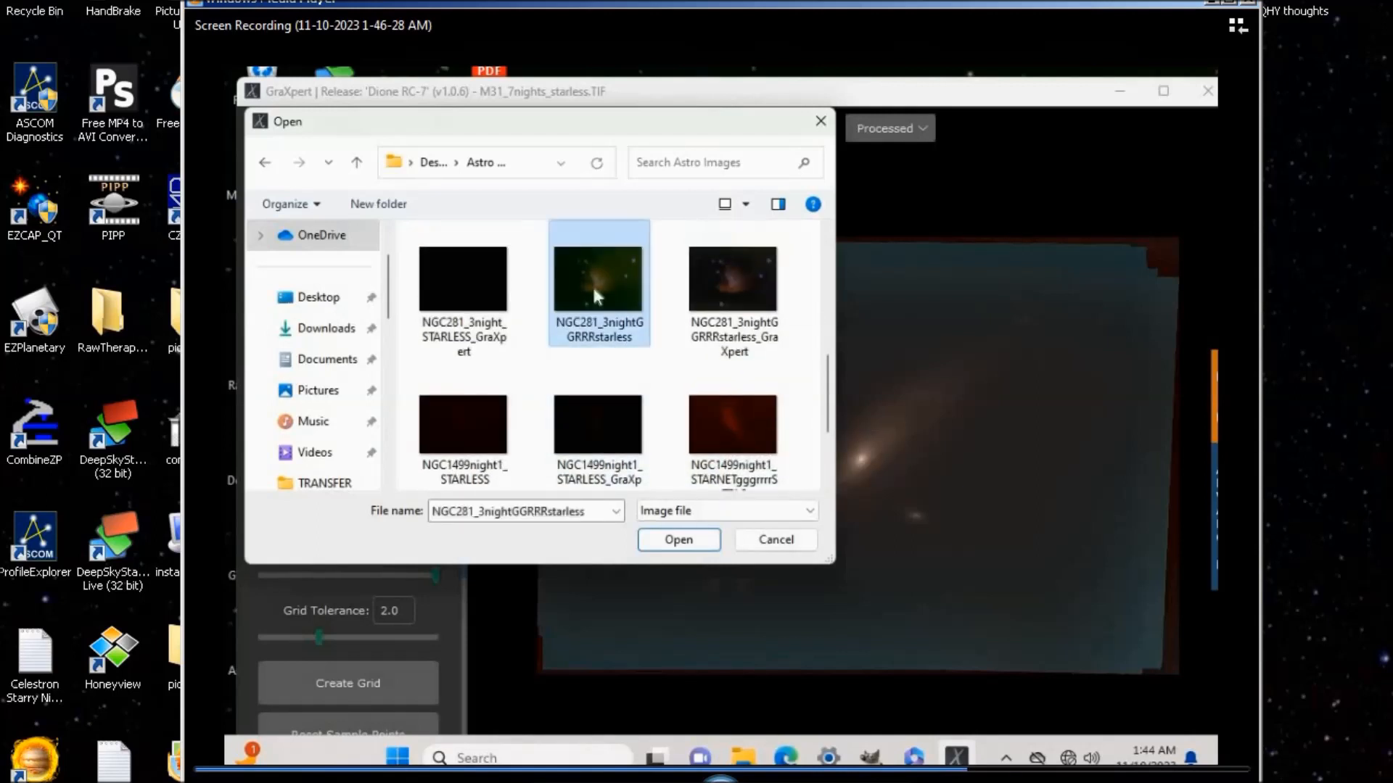
click(680, 540)
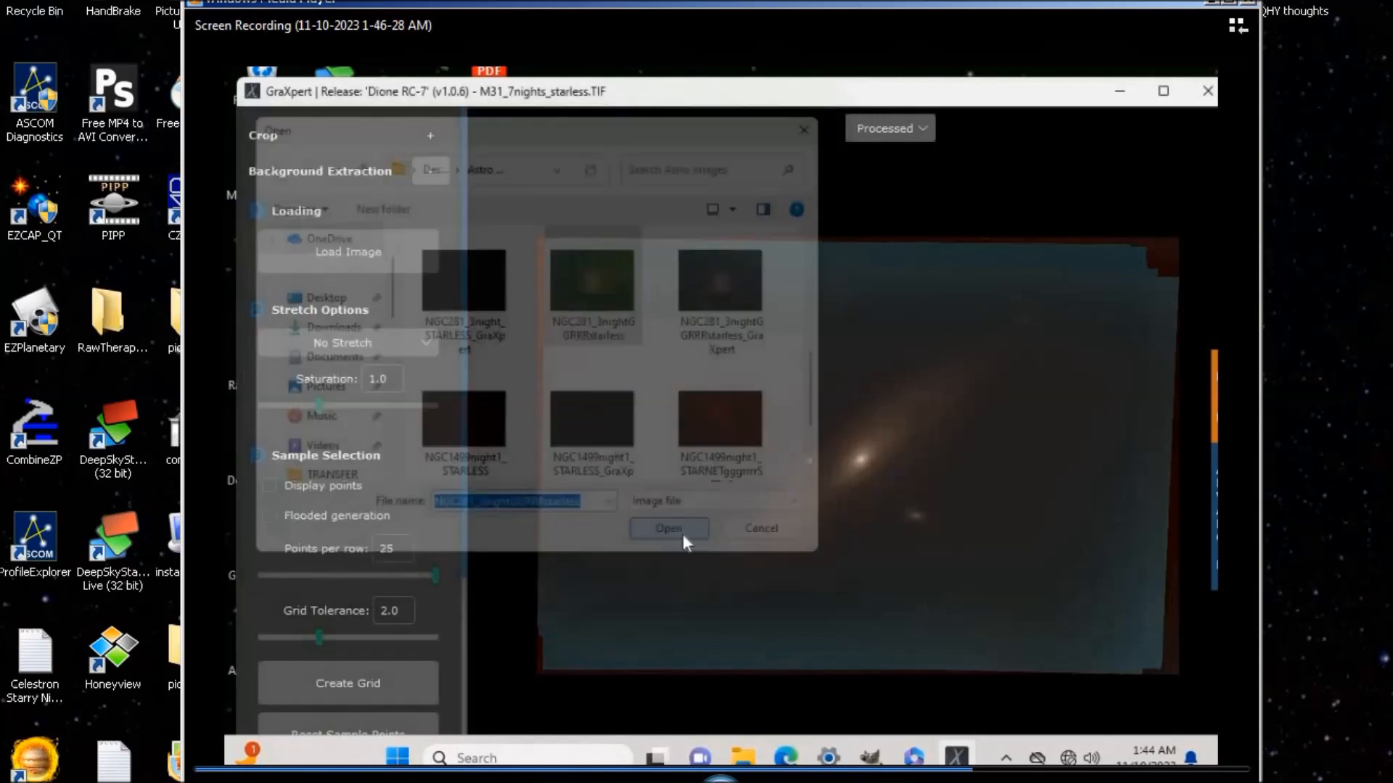
Step: Display the sample points and create a sample grid on the NGC281 image with 25 points per row and Grid Tolerance 1.0
scroll(1017, 402, down, 1)
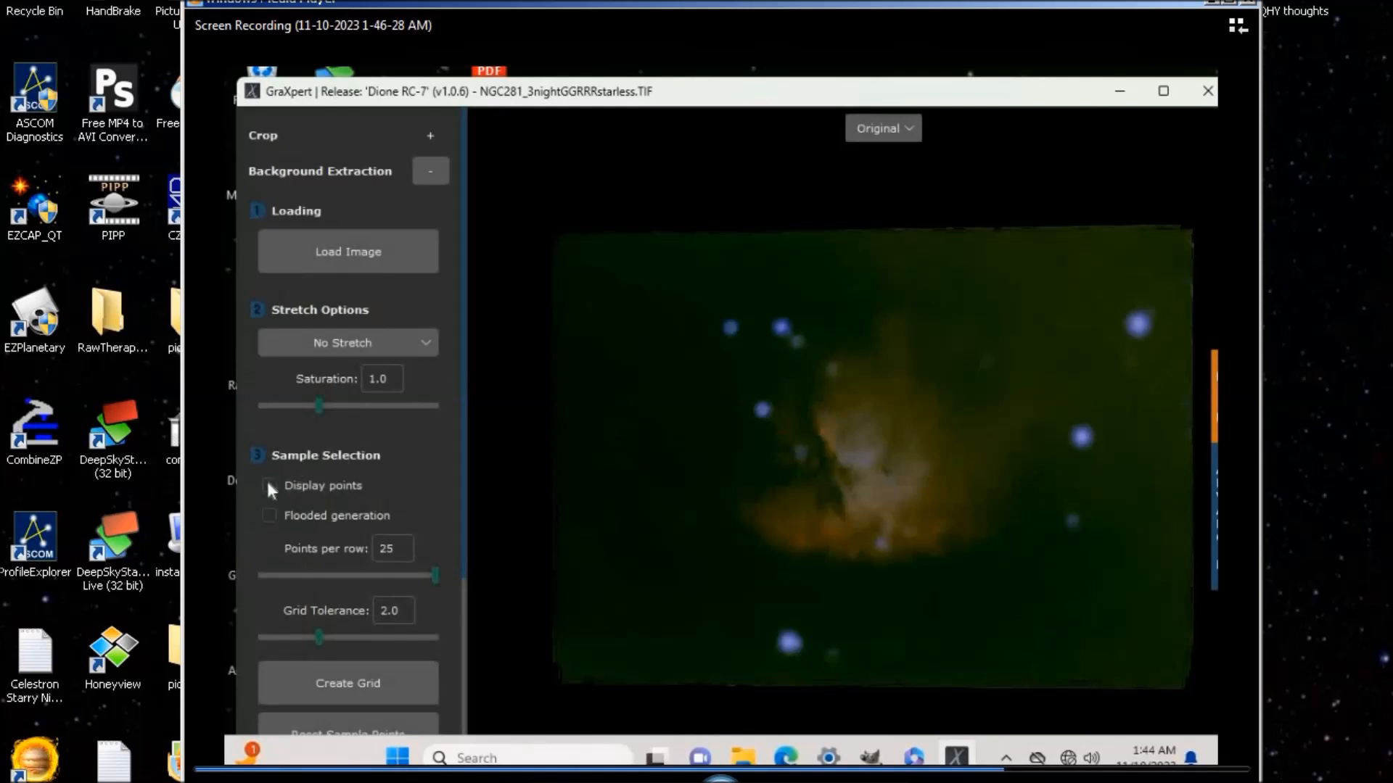
scroll(429, 542, down, 1)
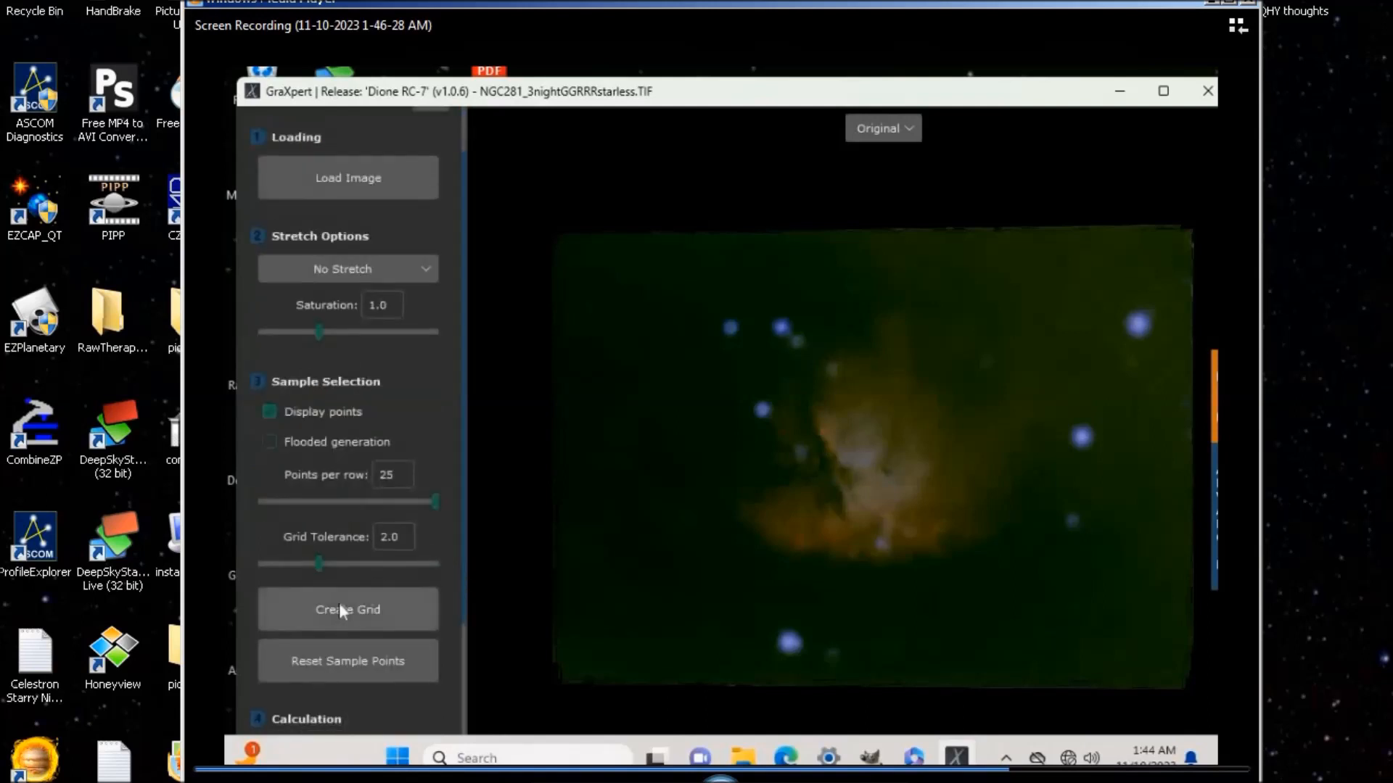
click(304, 560)
click(348, 611)
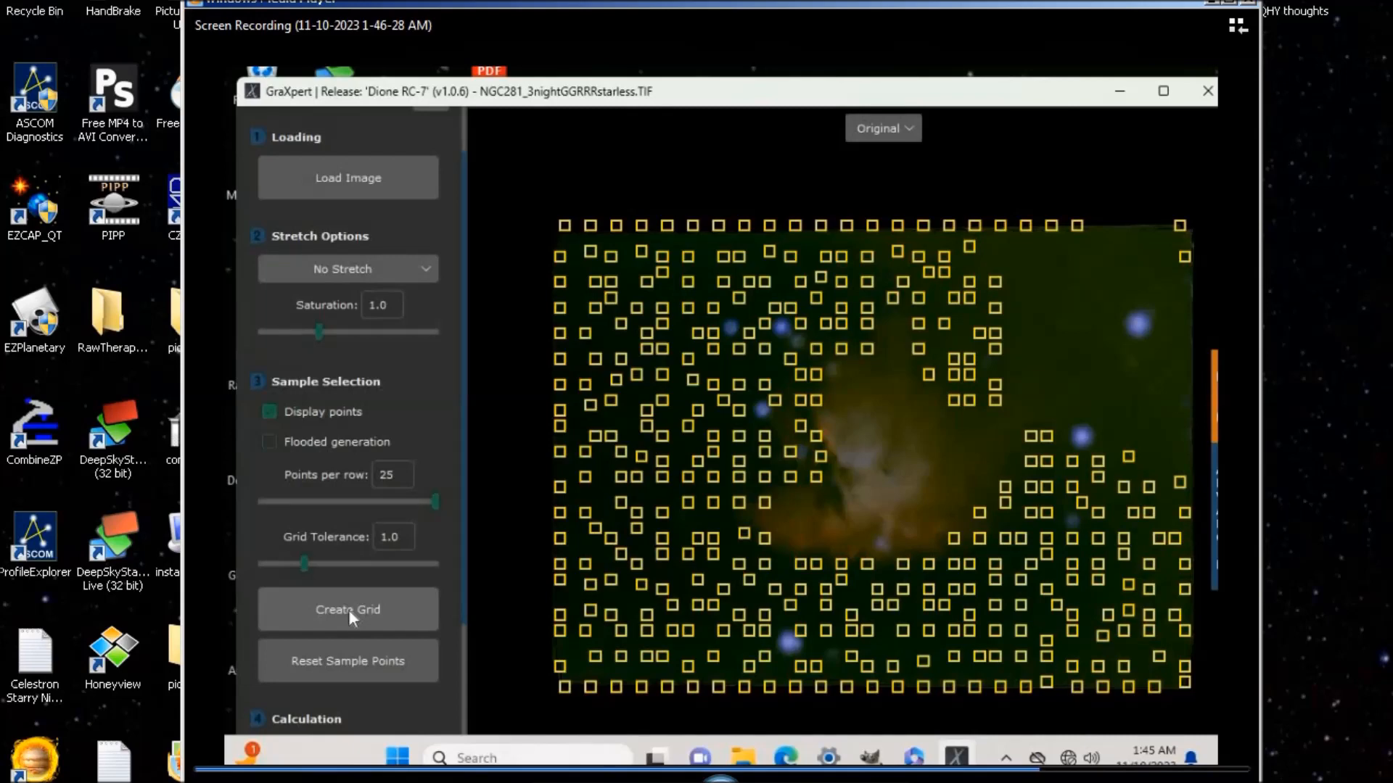
Step: Calculate the NGC281 background with RBF interpolation and smoothing 1.0, and hide the sample points
scroll(414, 585, down, 4)
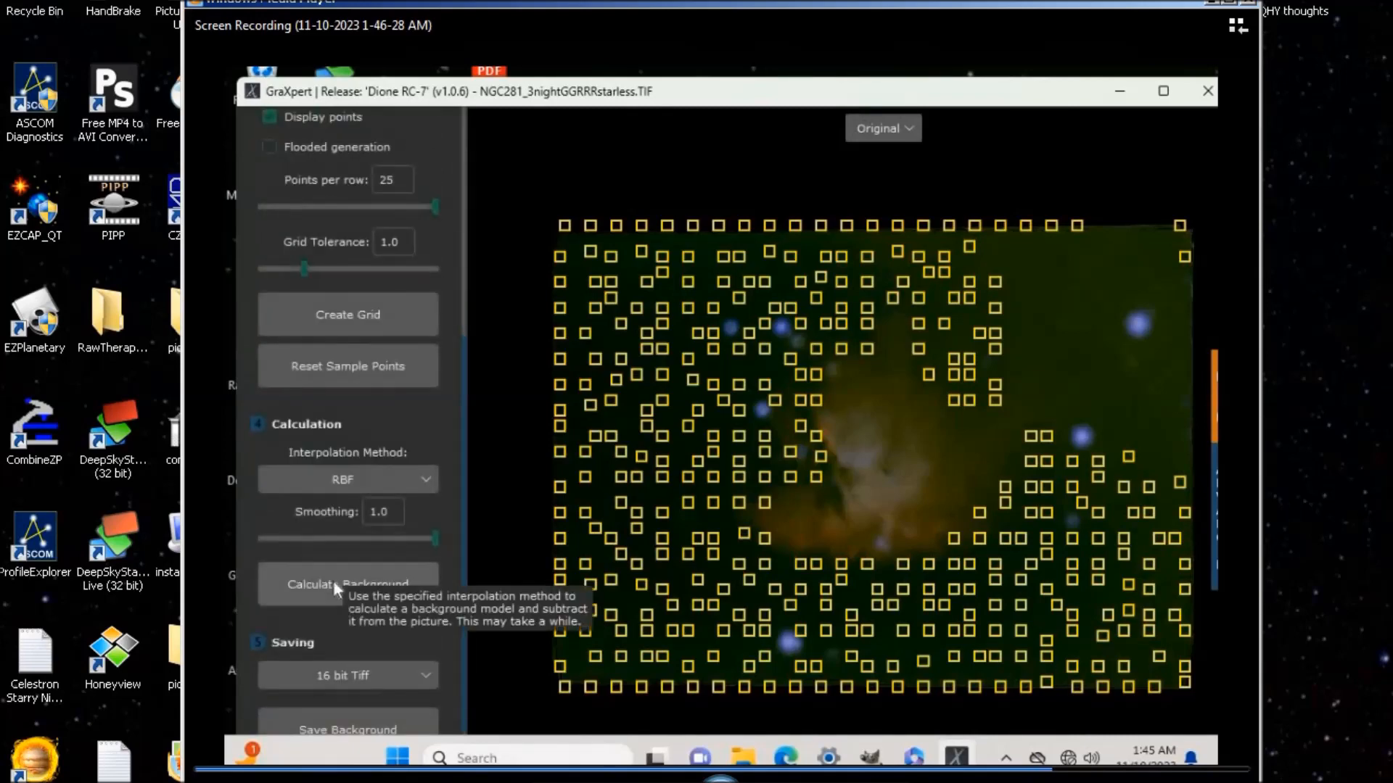
click(335, 583)
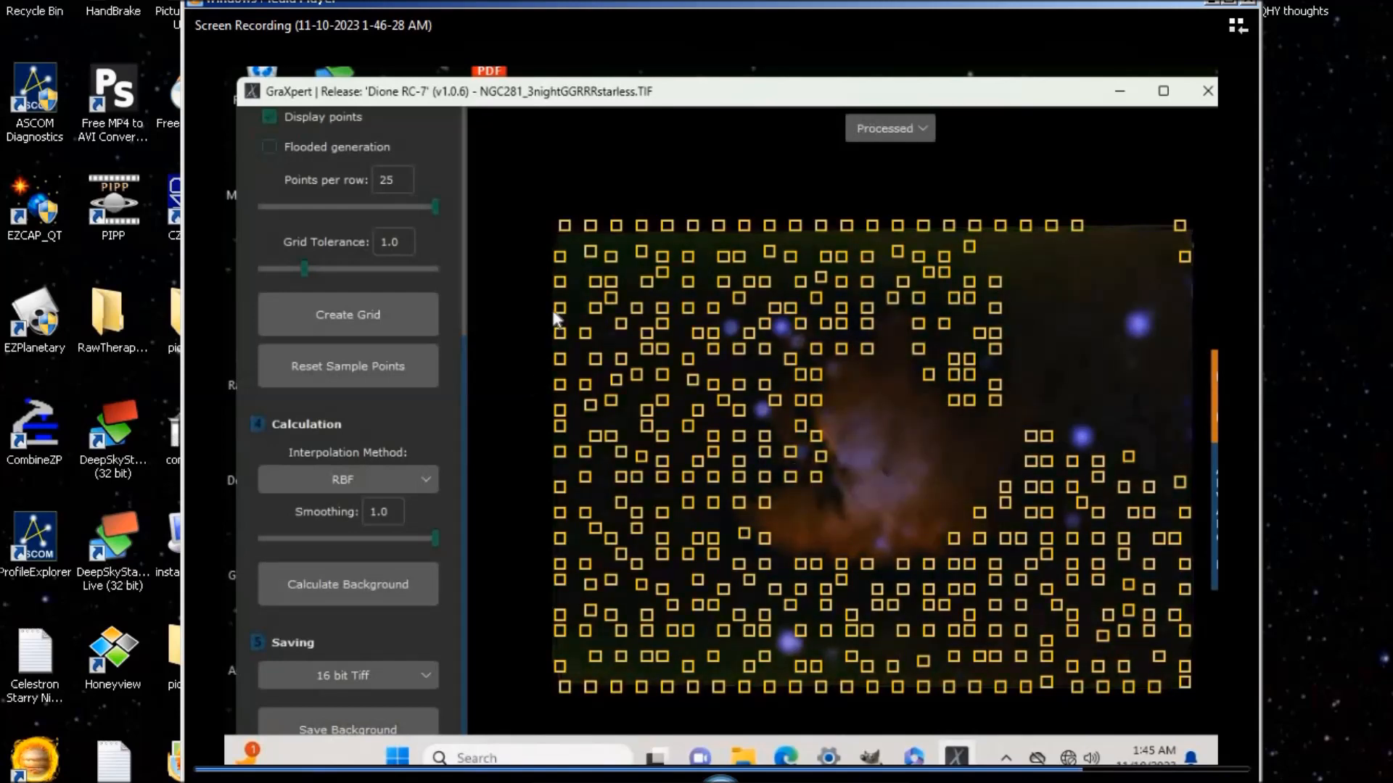
scroll(326, 314, up, 5)
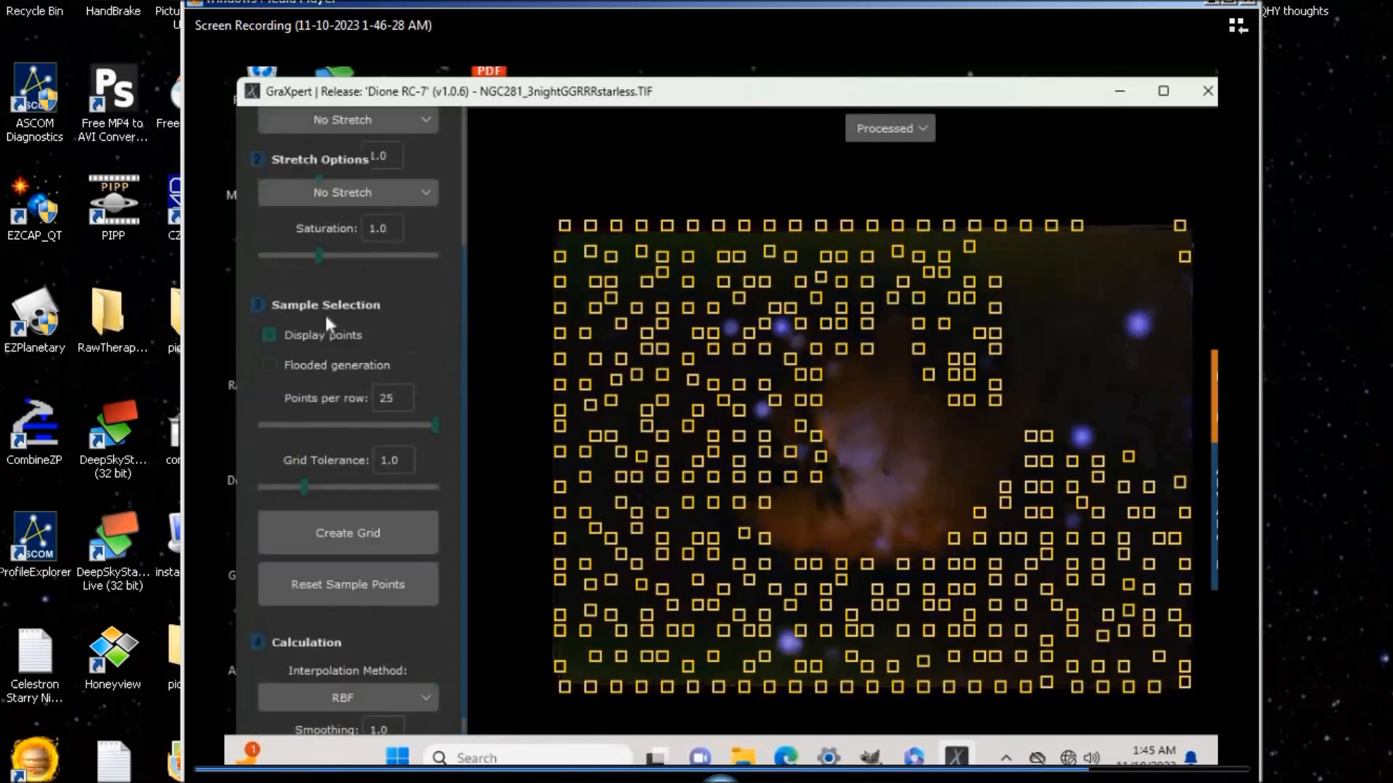
scroll(404, 353, up, 2)
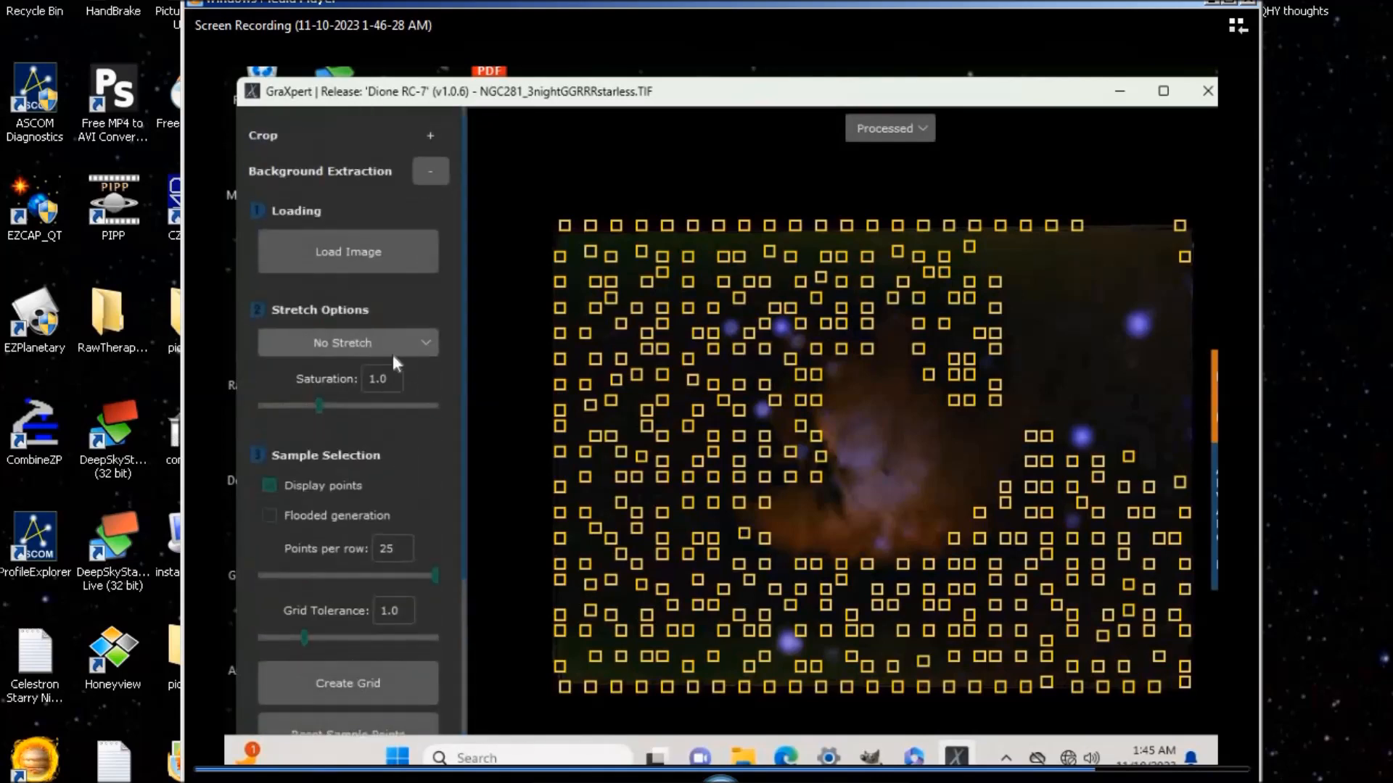
scroll(289, 393, down, 2)
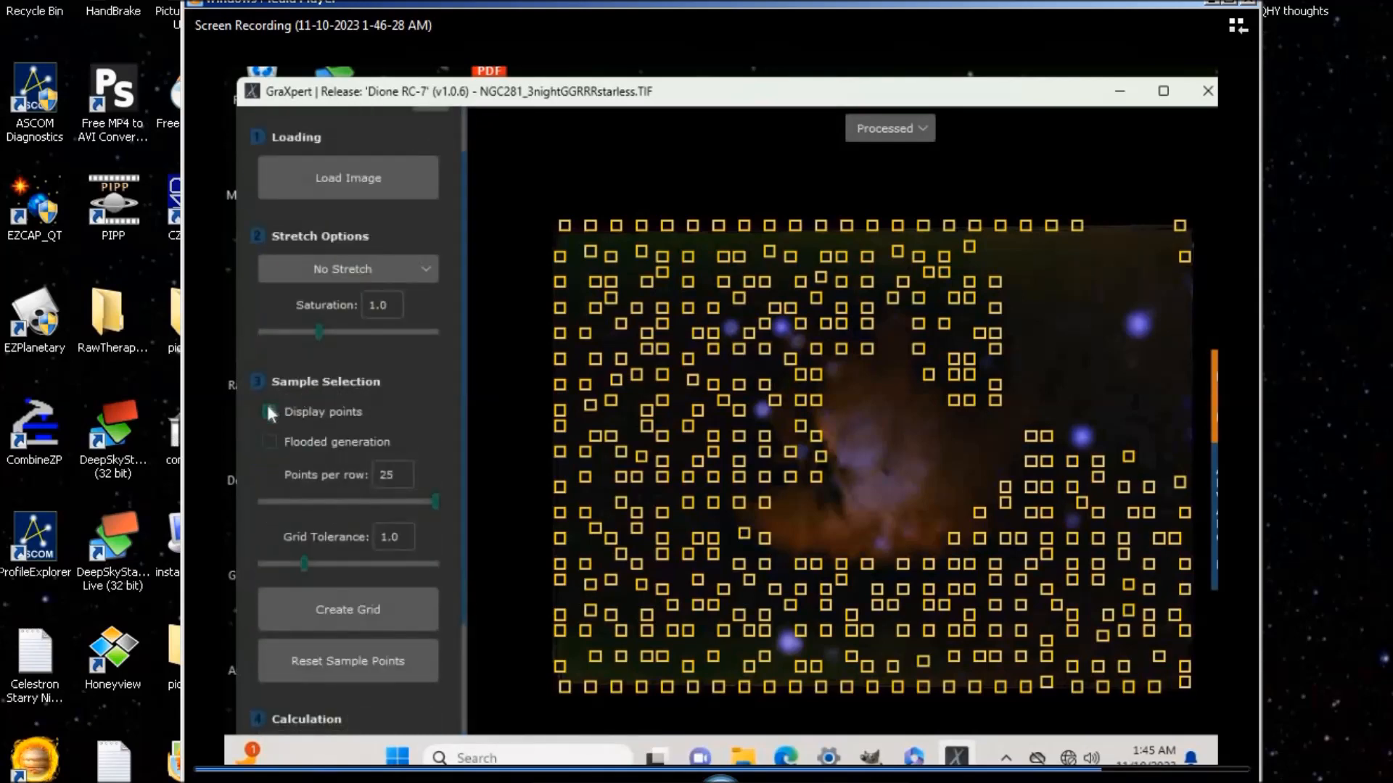
click(269, 412)
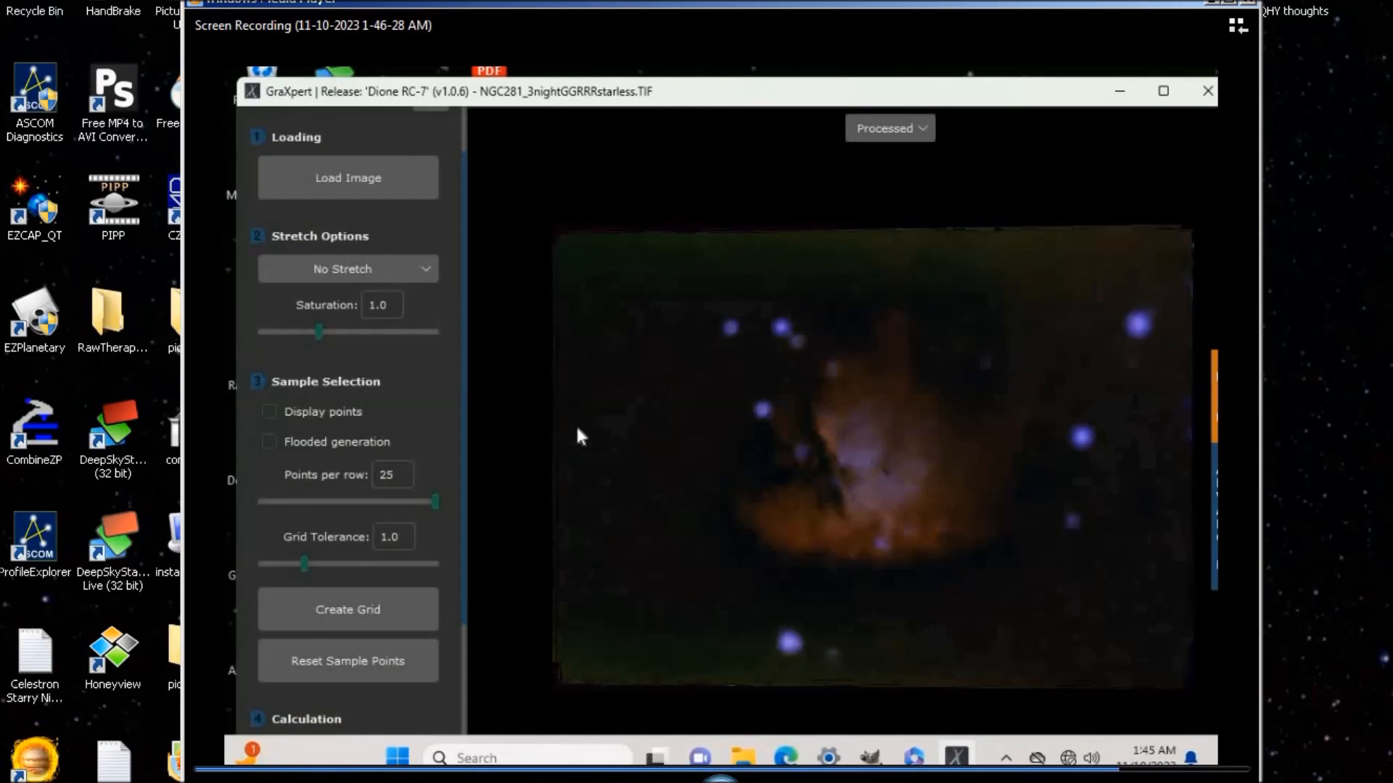
Step: Compare the original NGC281 picture with the processed version after background extraction
click(886, 135)
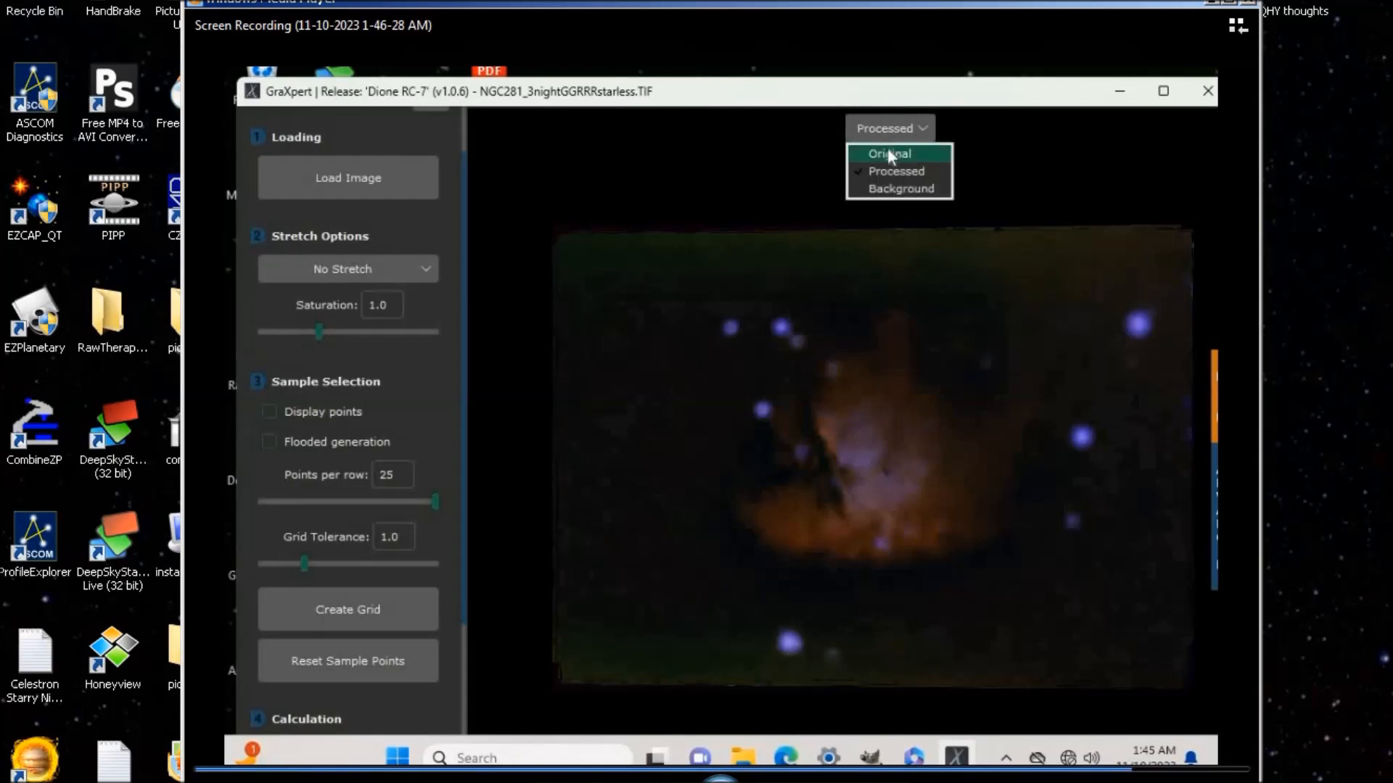
click(889, 154)
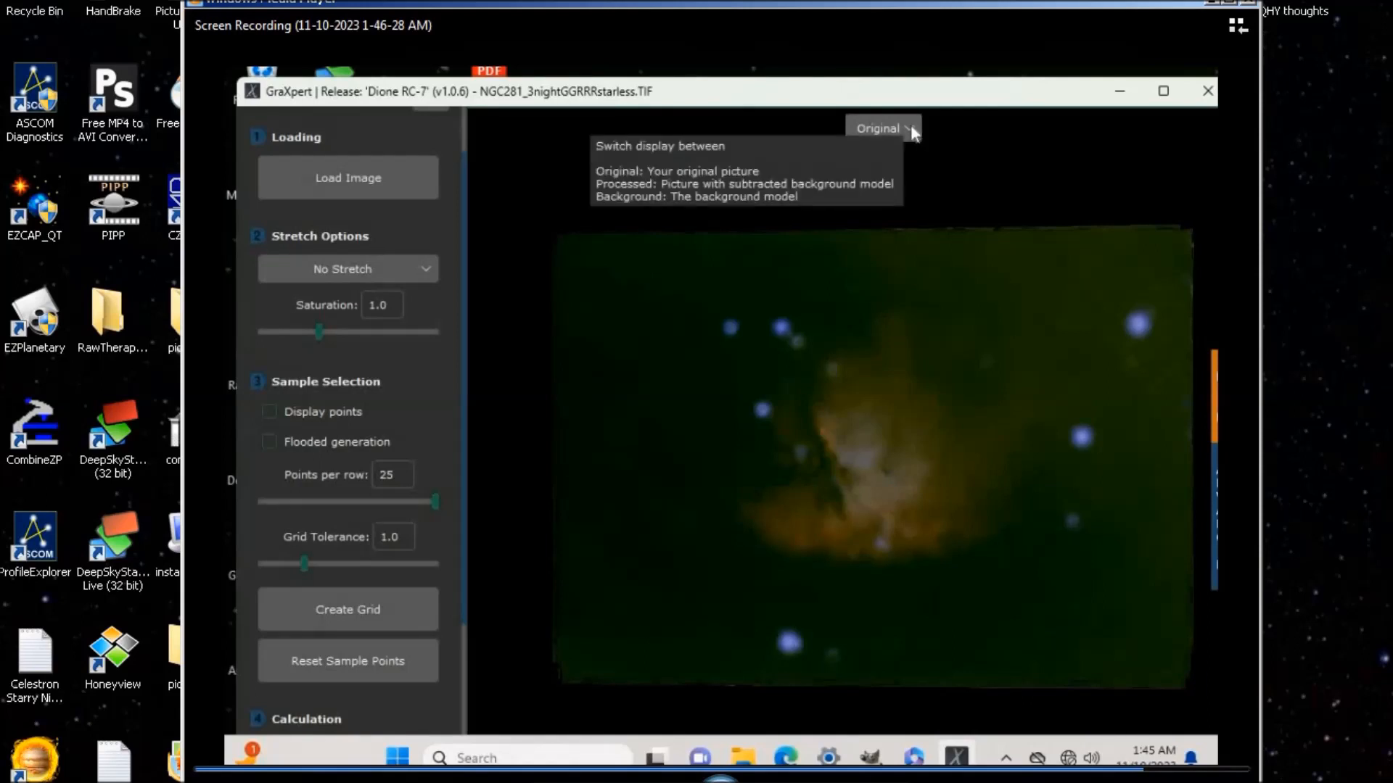
click(911, 124)
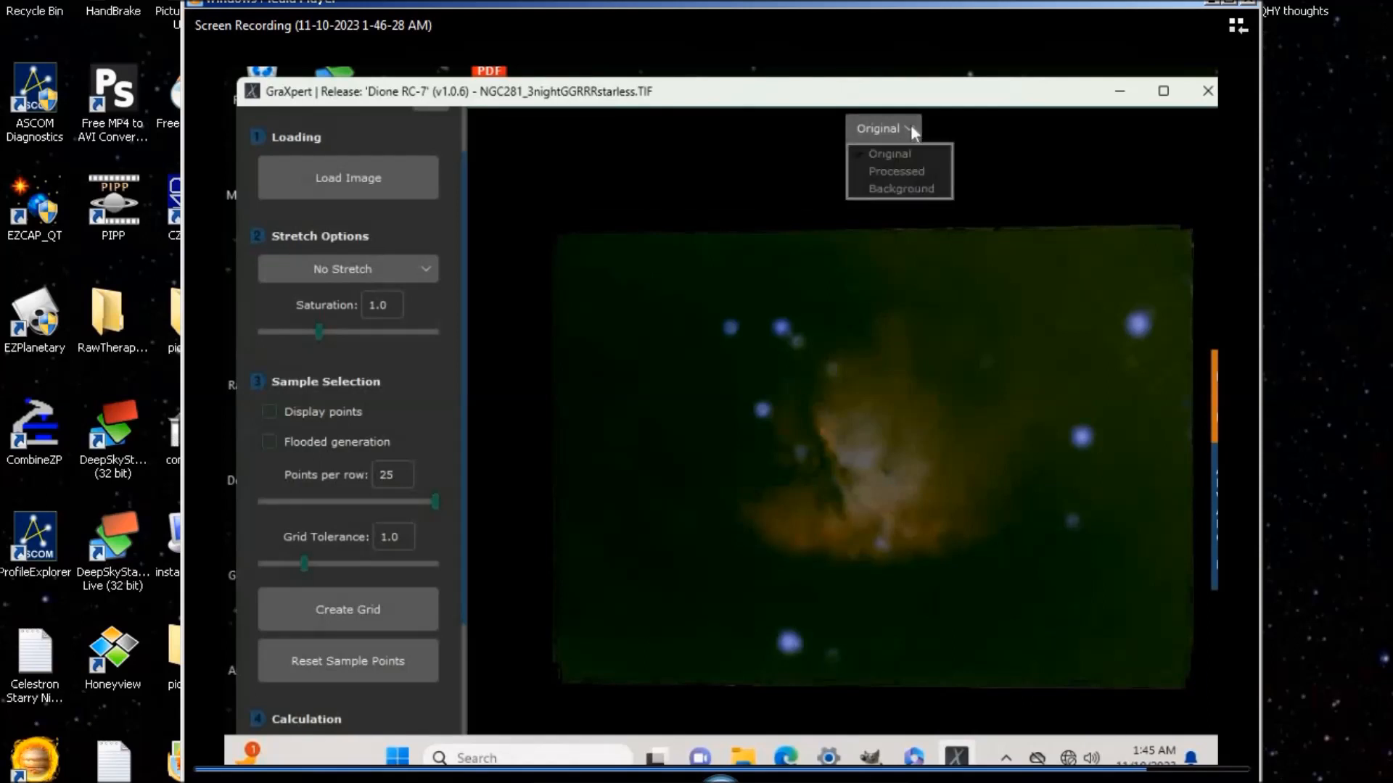
click(904, 172)
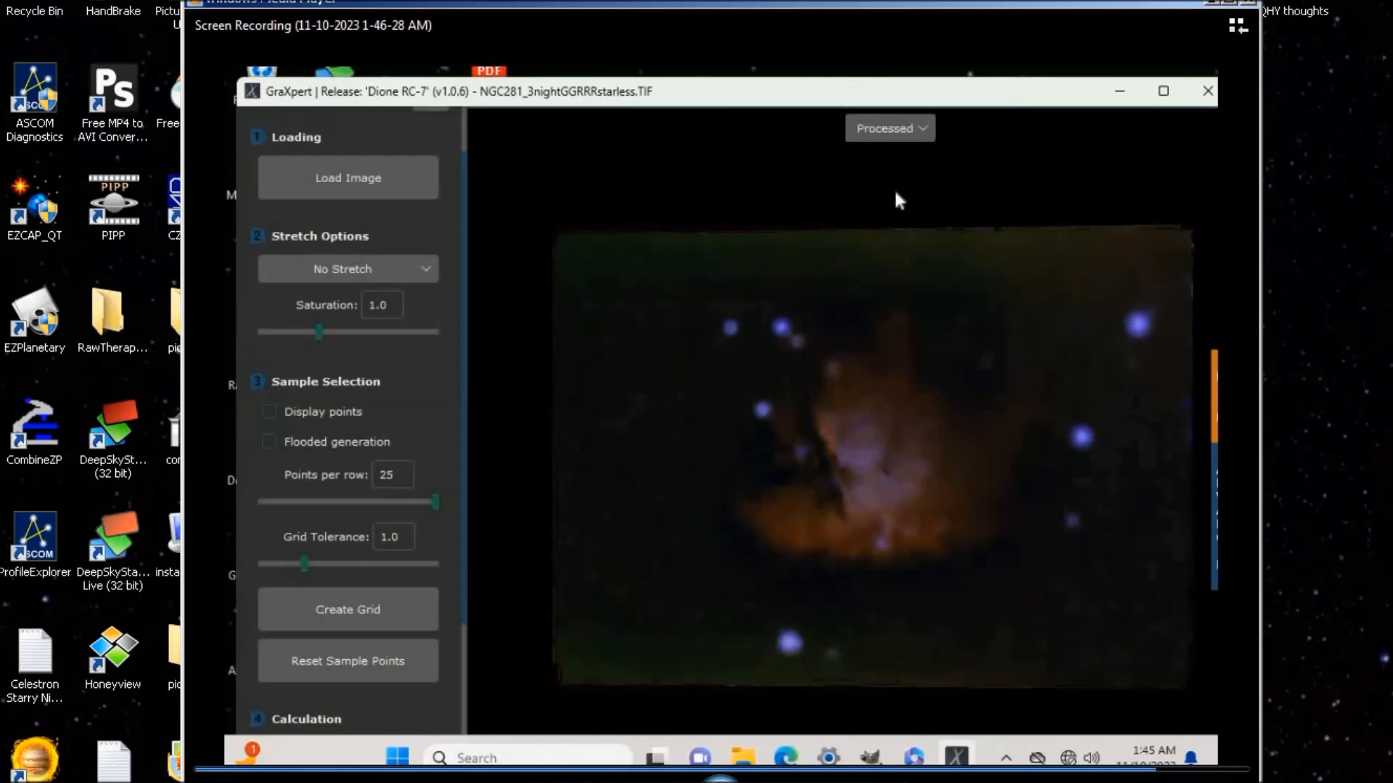
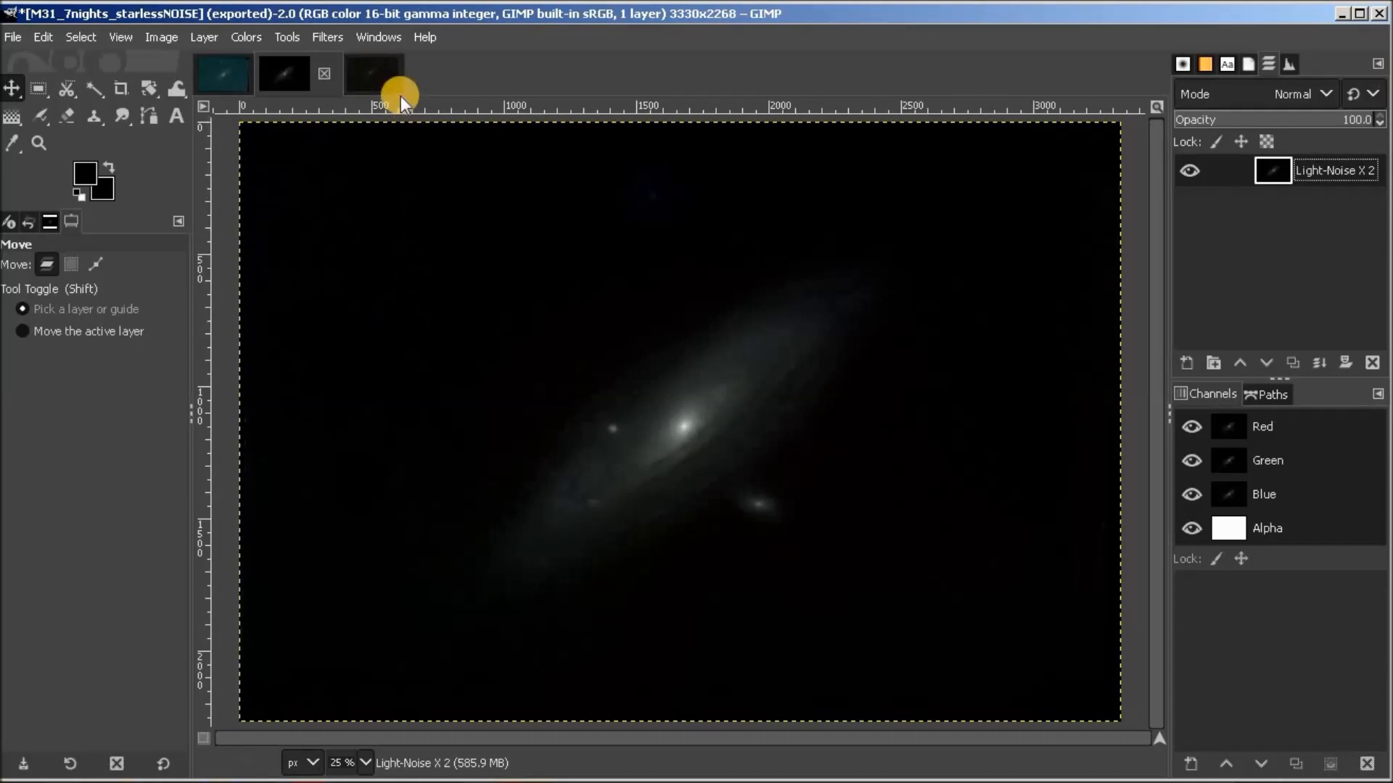
Step: In GIMP, bring up the M31master image and compare it with the stars layer hidden and shown
click(368, 75)
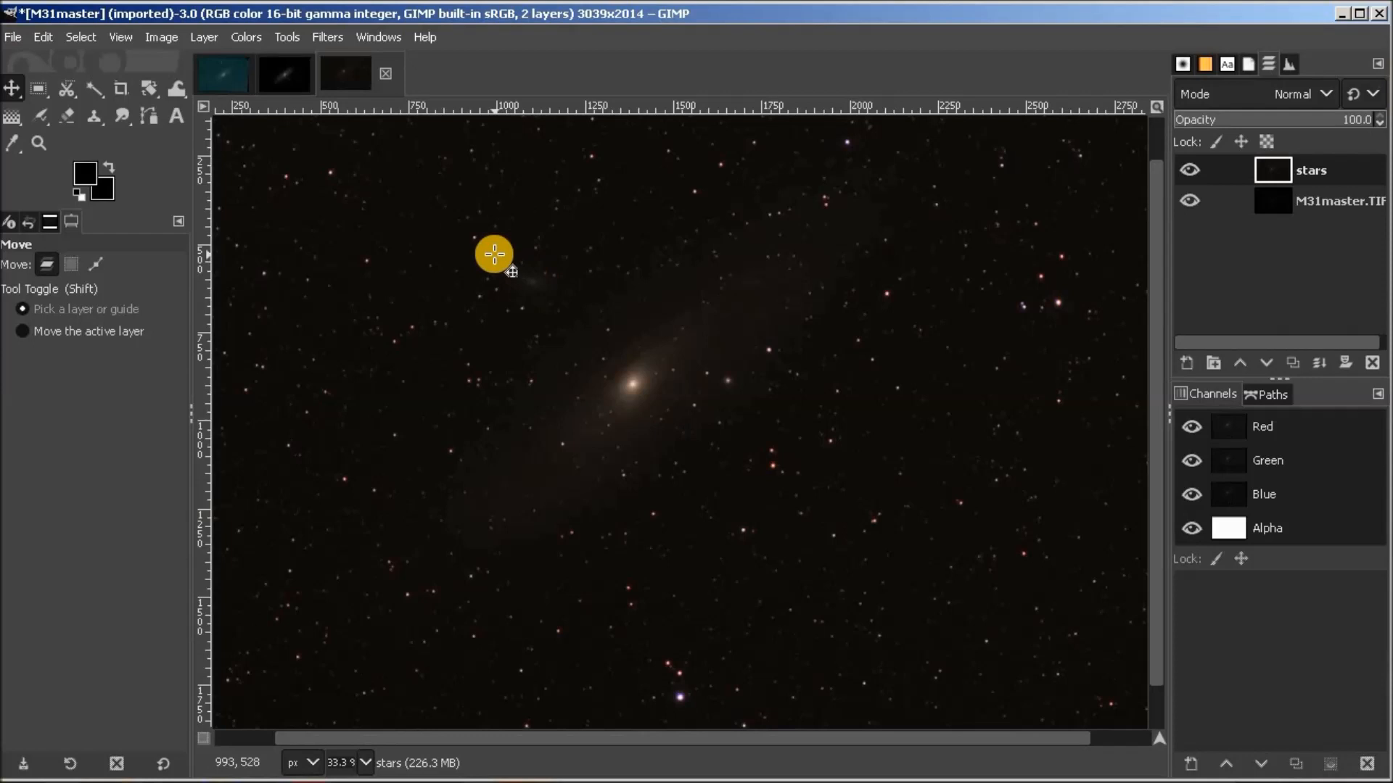
click(1189, 170)
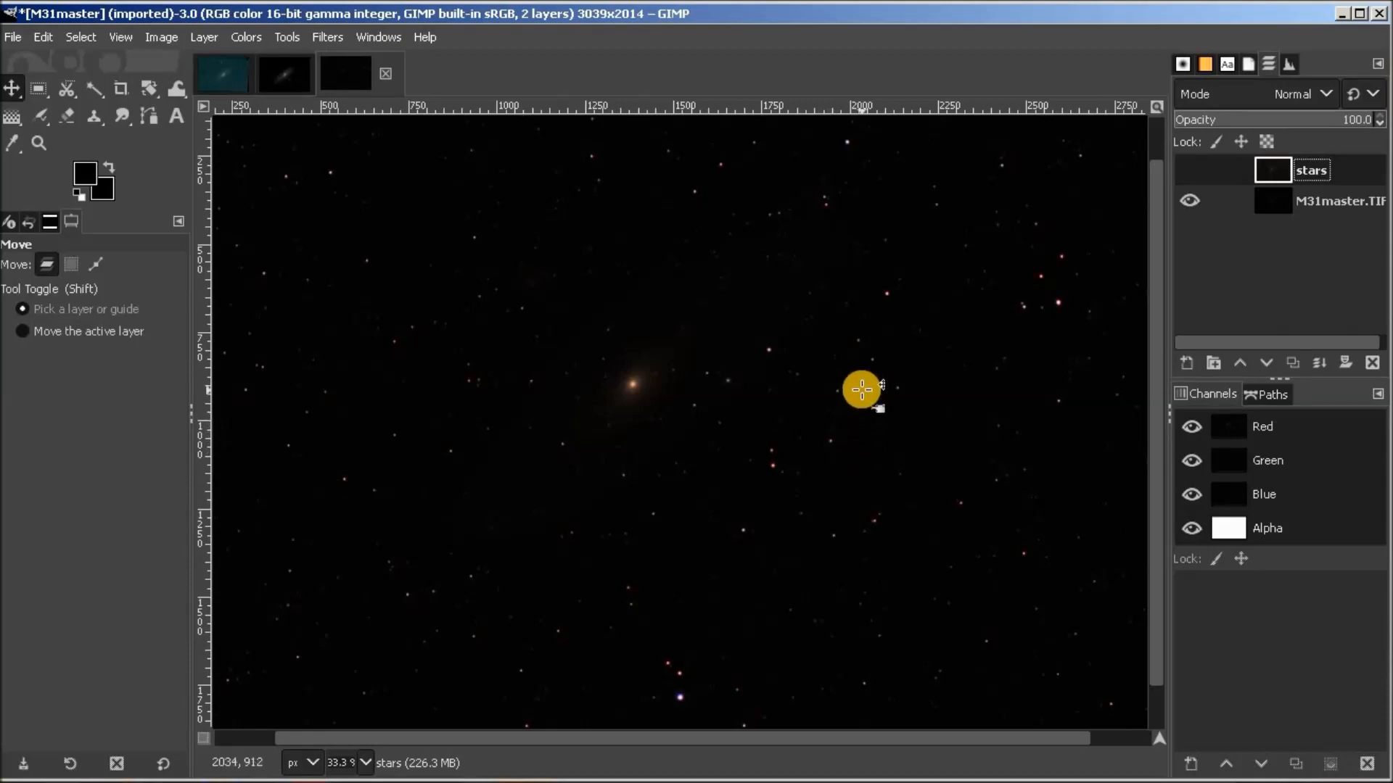
click(1189, 170)
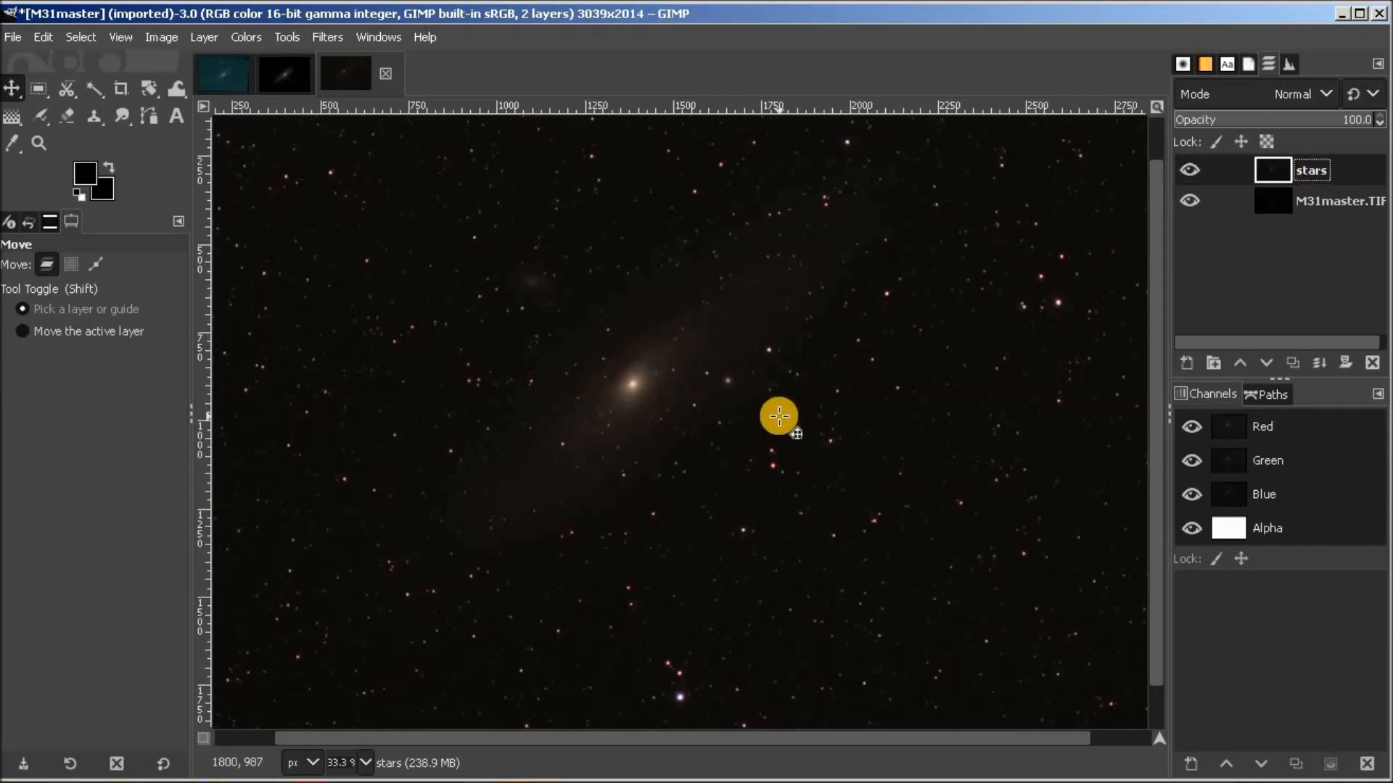
Step: Copy the stars layer from M31master and paste it as a new layer into the M31_7nights_starlessNOISE image
key(ctrl+c)
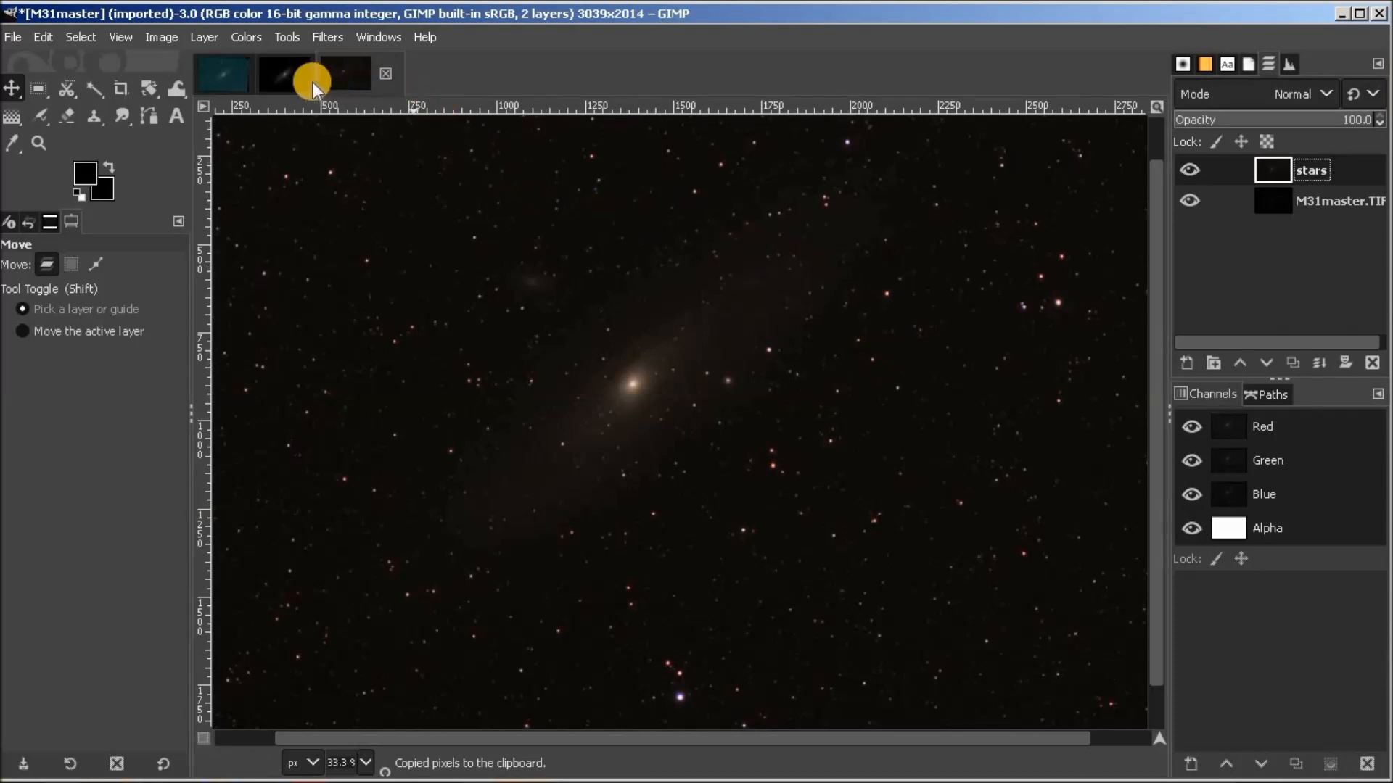
click(291, 83)
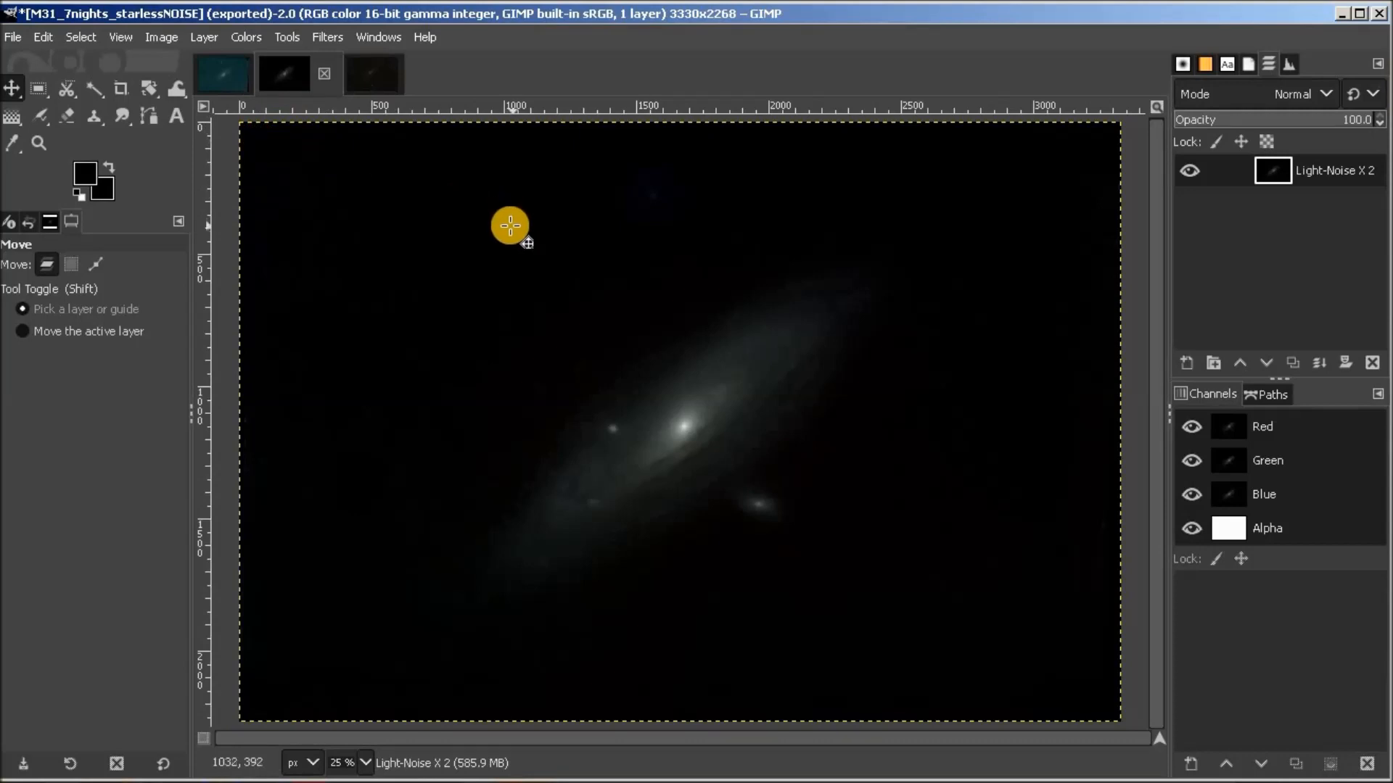
click(42, 37)
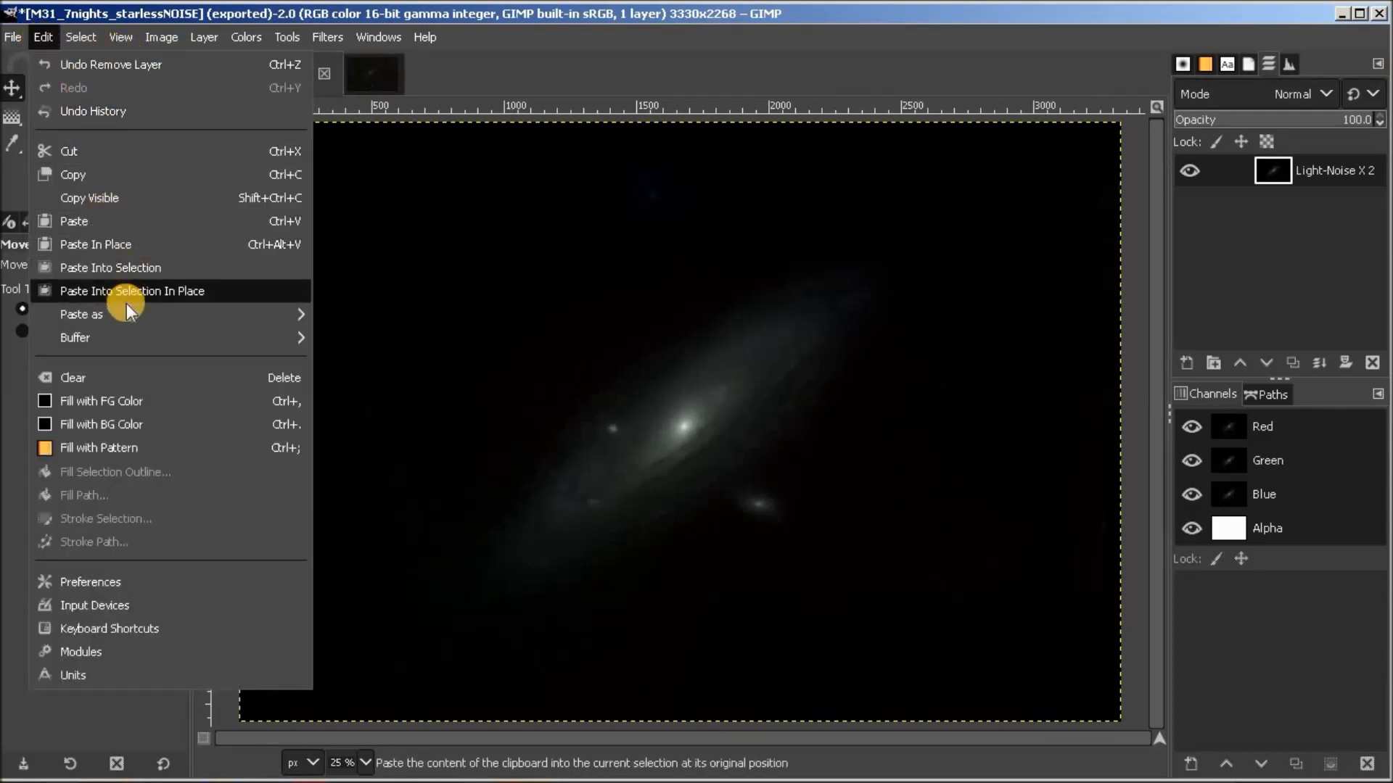
mouse_move(132, 316)
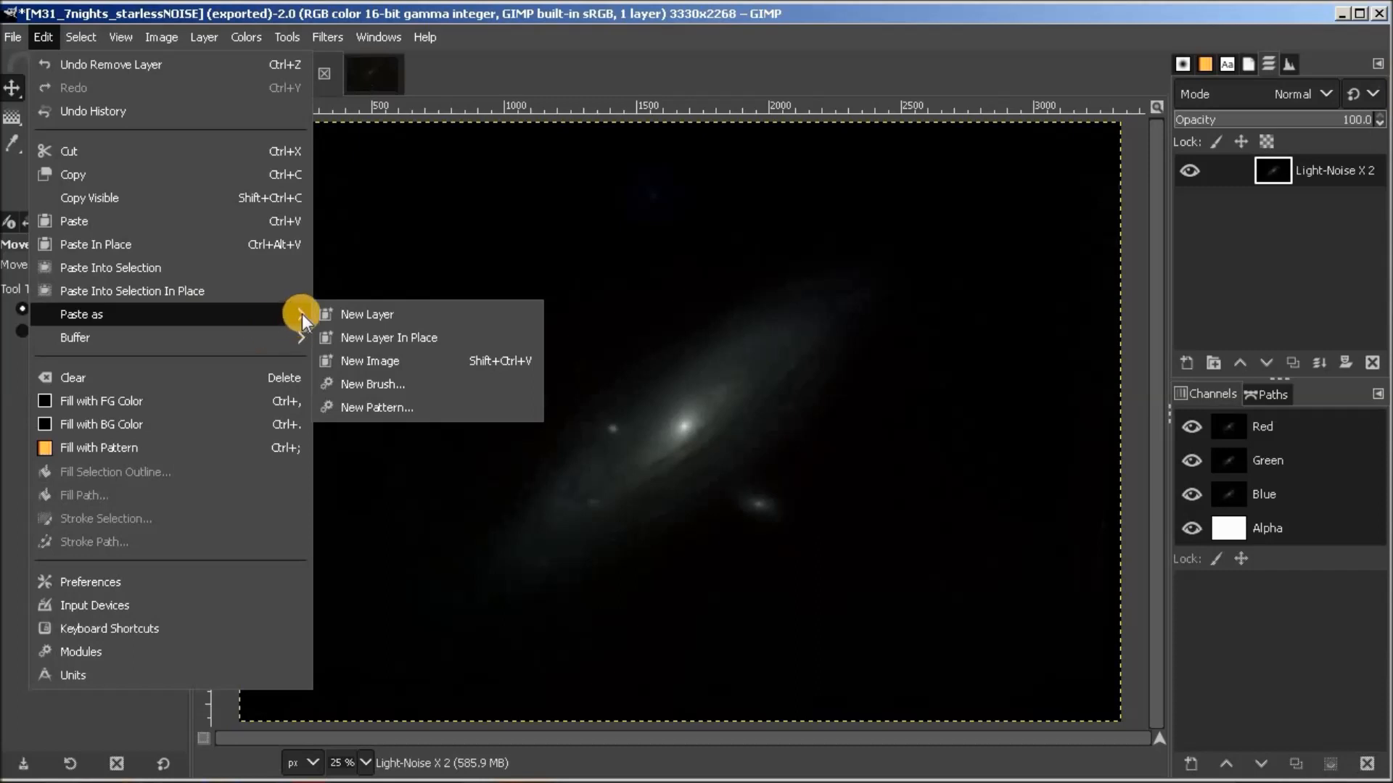
click(416, 315)
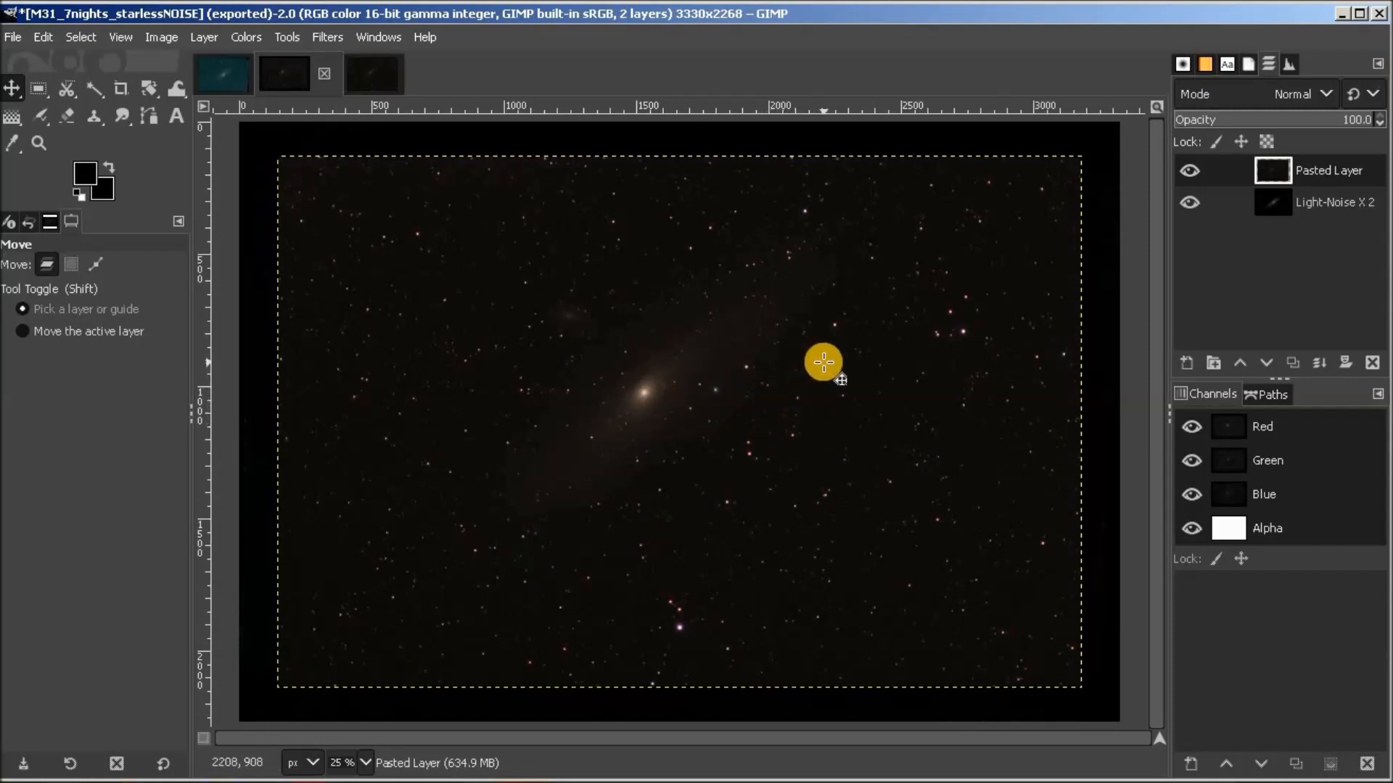
Step: Set the pasted stars layer's opacity to 93.7 and its blend mode to Screen
click(1369, 118)
drag(1369, 118, 1276, 118)
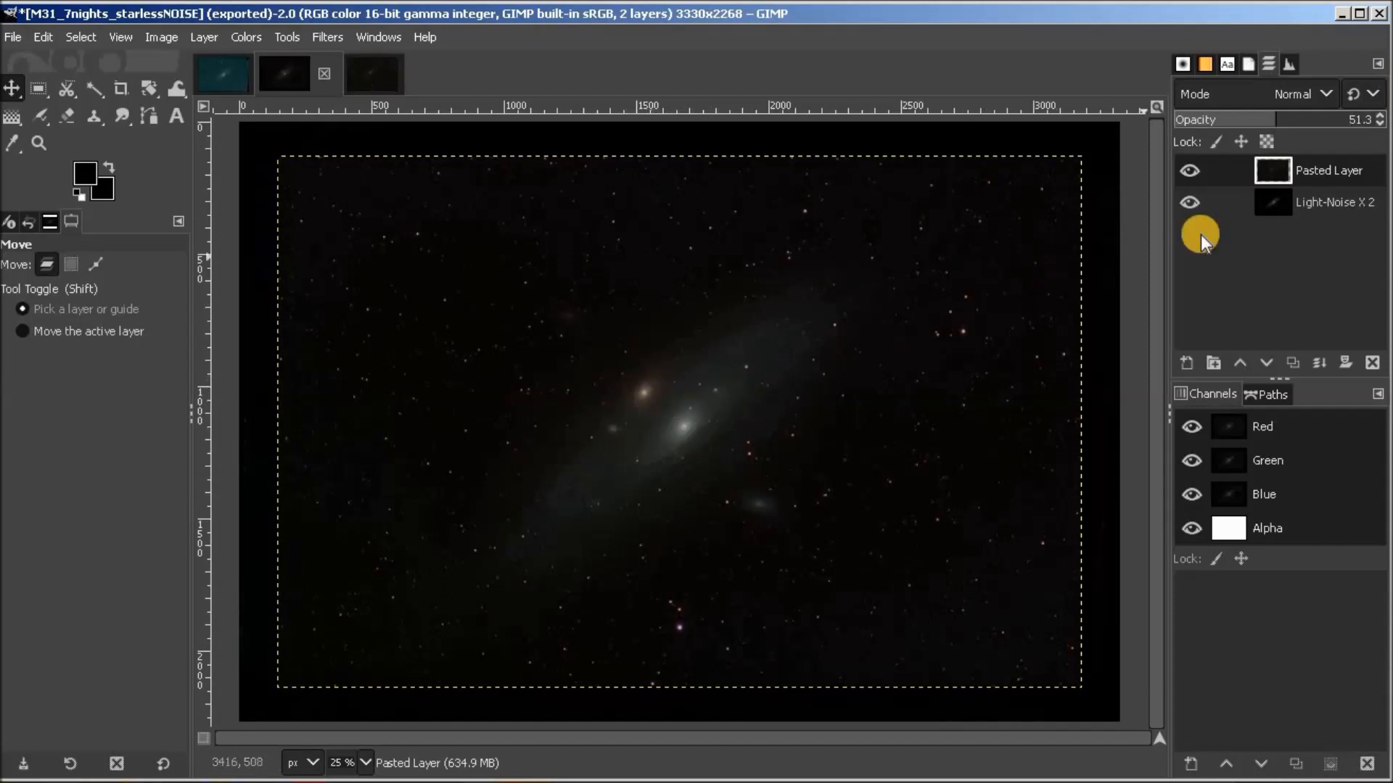
drag(1284, 118, 1362, 124)
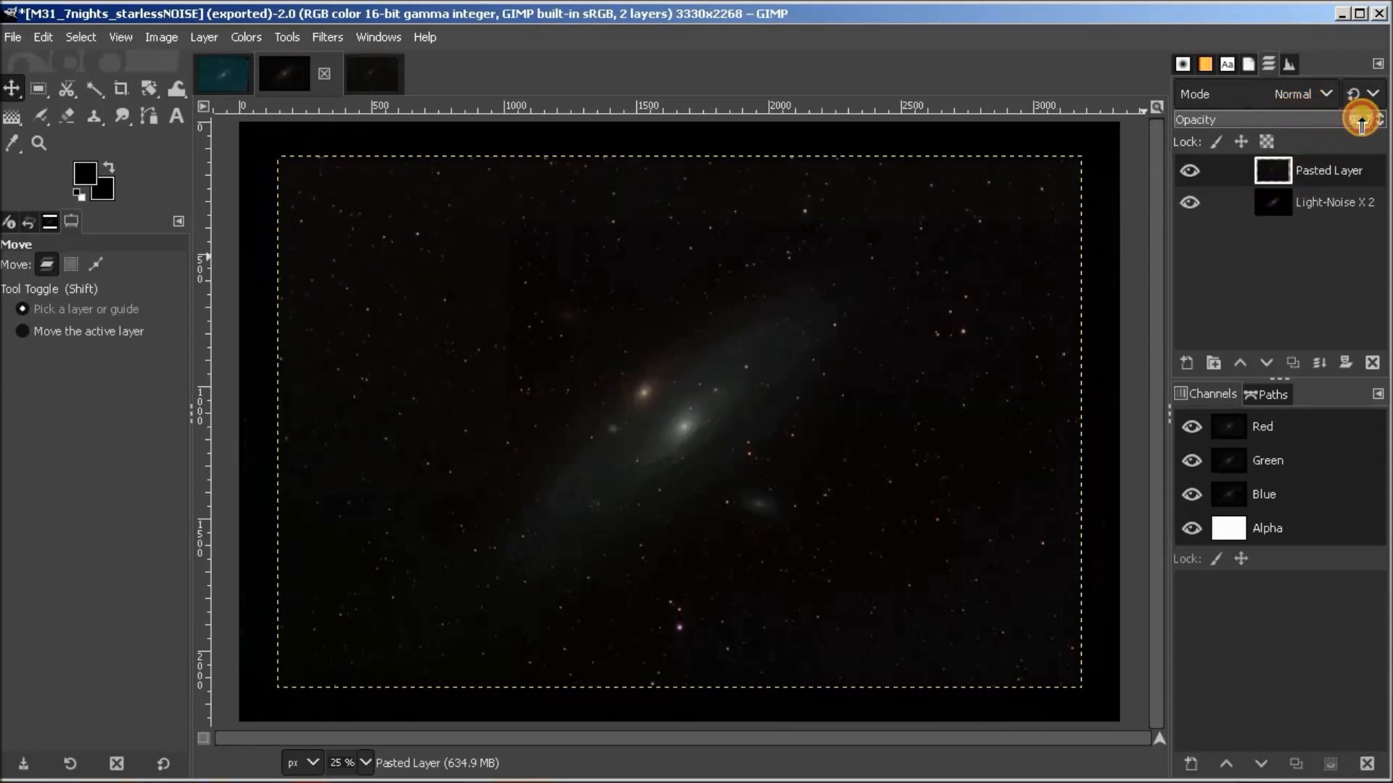
click(1325, 94)
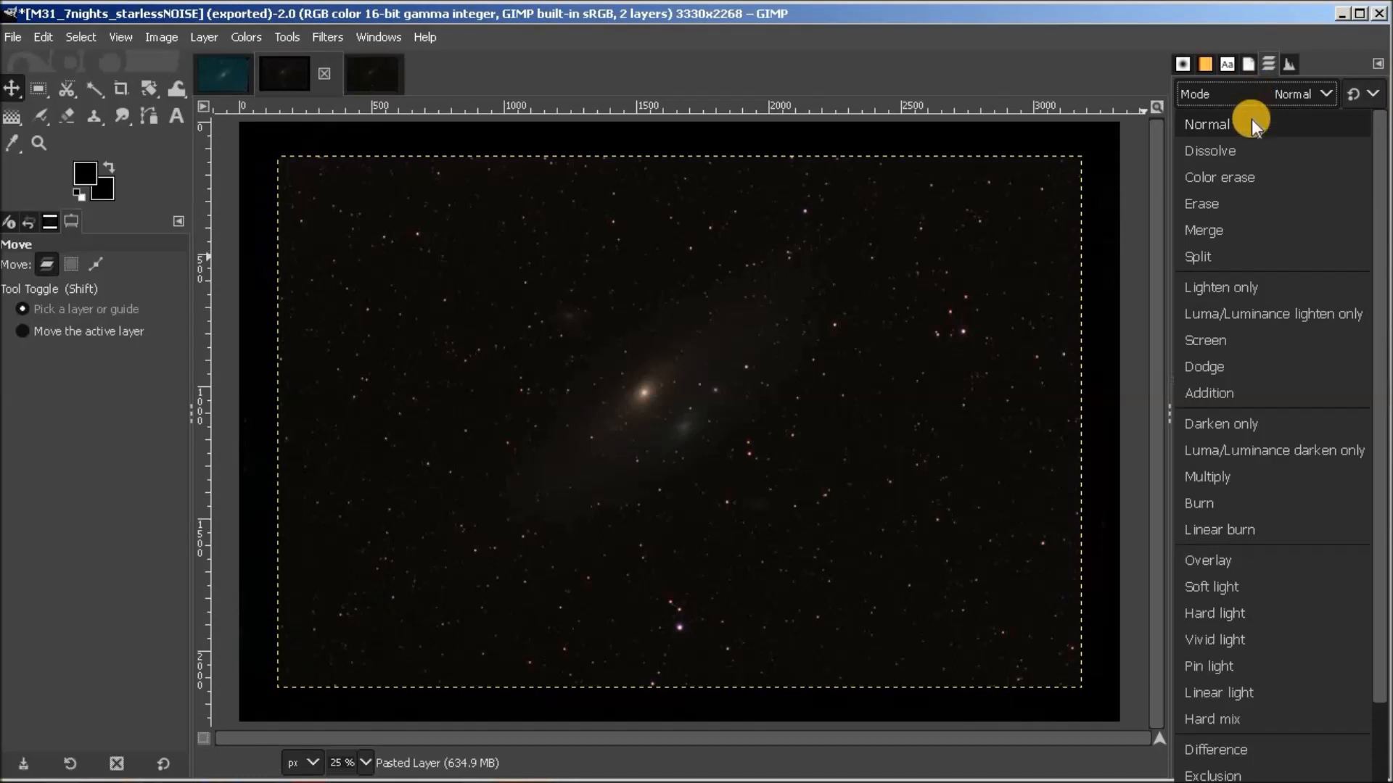
click(1236, 341)
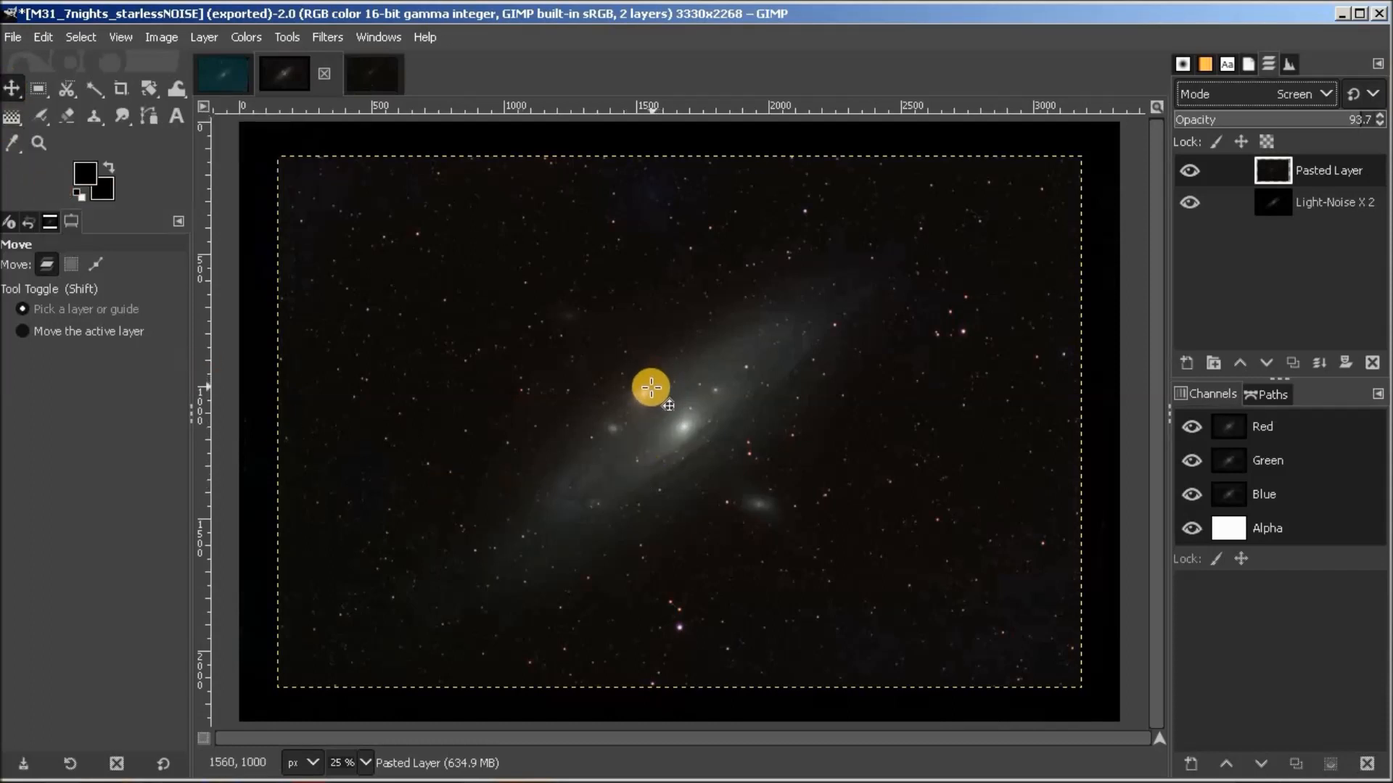
Step: Try shifting the pasted stars layer to line up its galaxy core with the starless M31 galaxy
drag(647, 389, 686, 431)
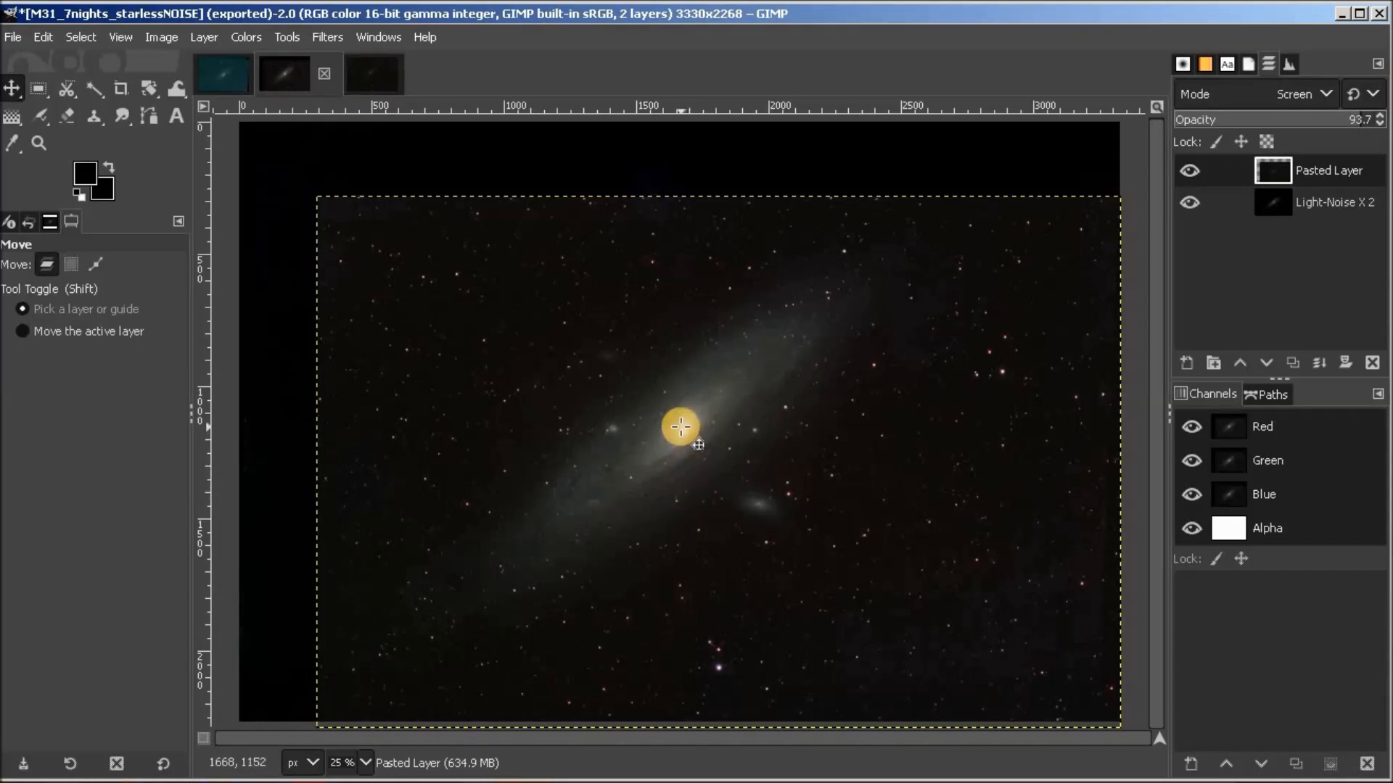
drag(677, 420, 643, 381)
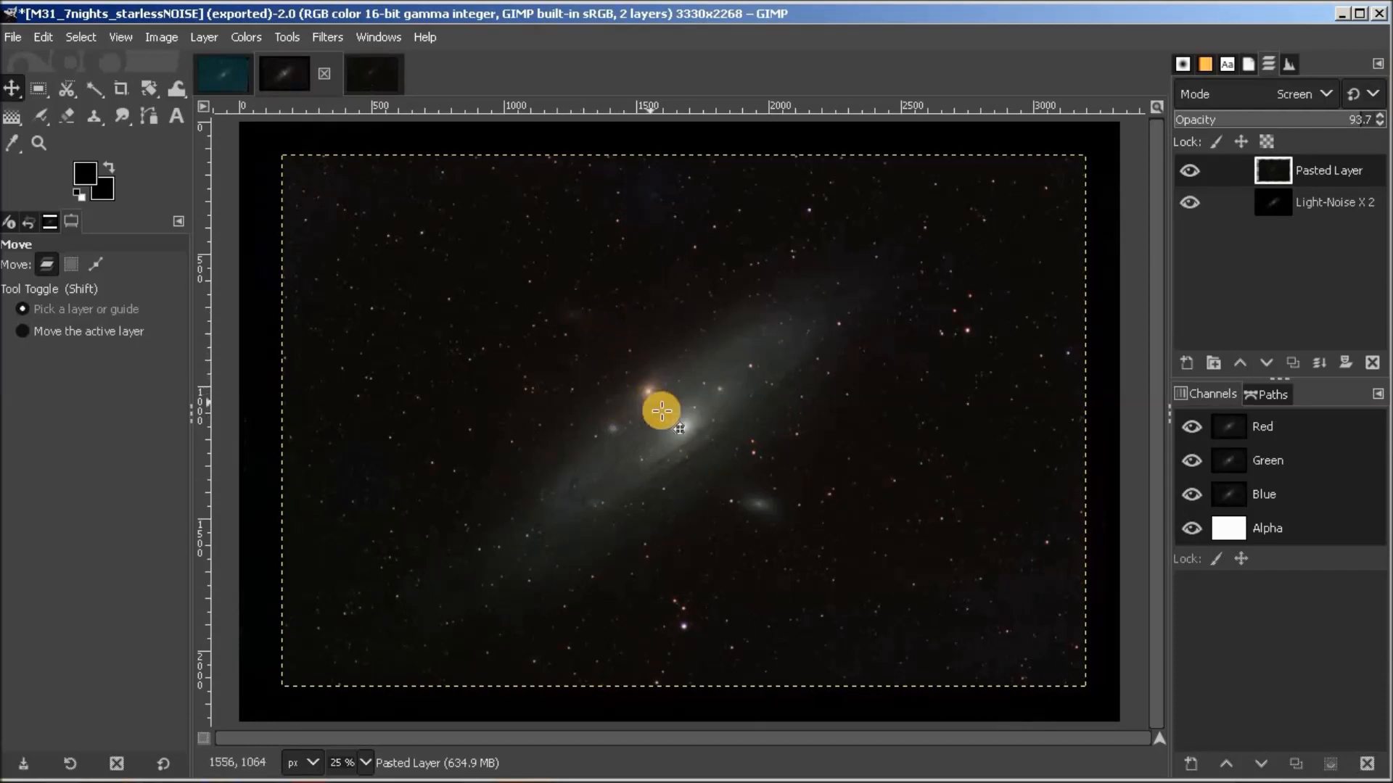
drag(650, 394, 544, 311)
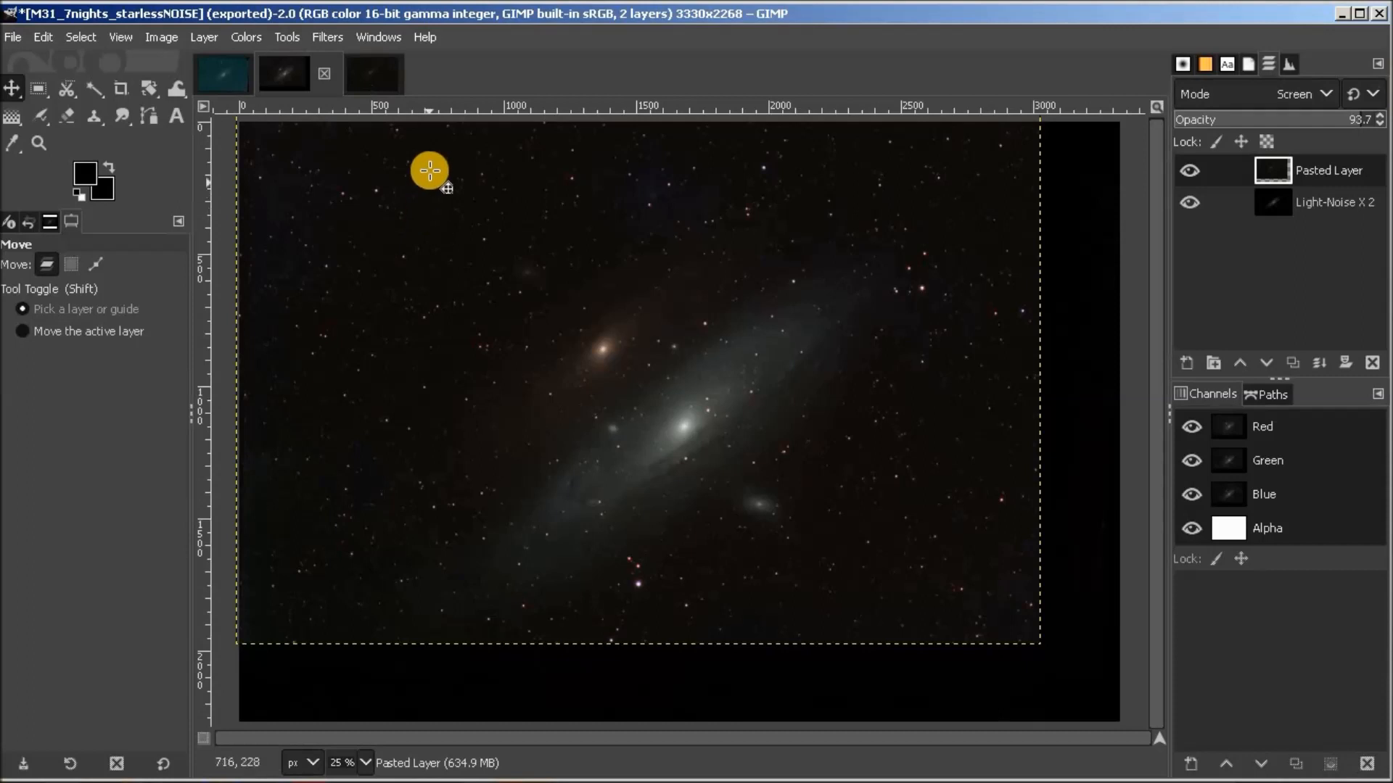
Step: Open M31_7nights_starnet.TIF, compare its orientation with the M31master image, and close it
click(12, 35)
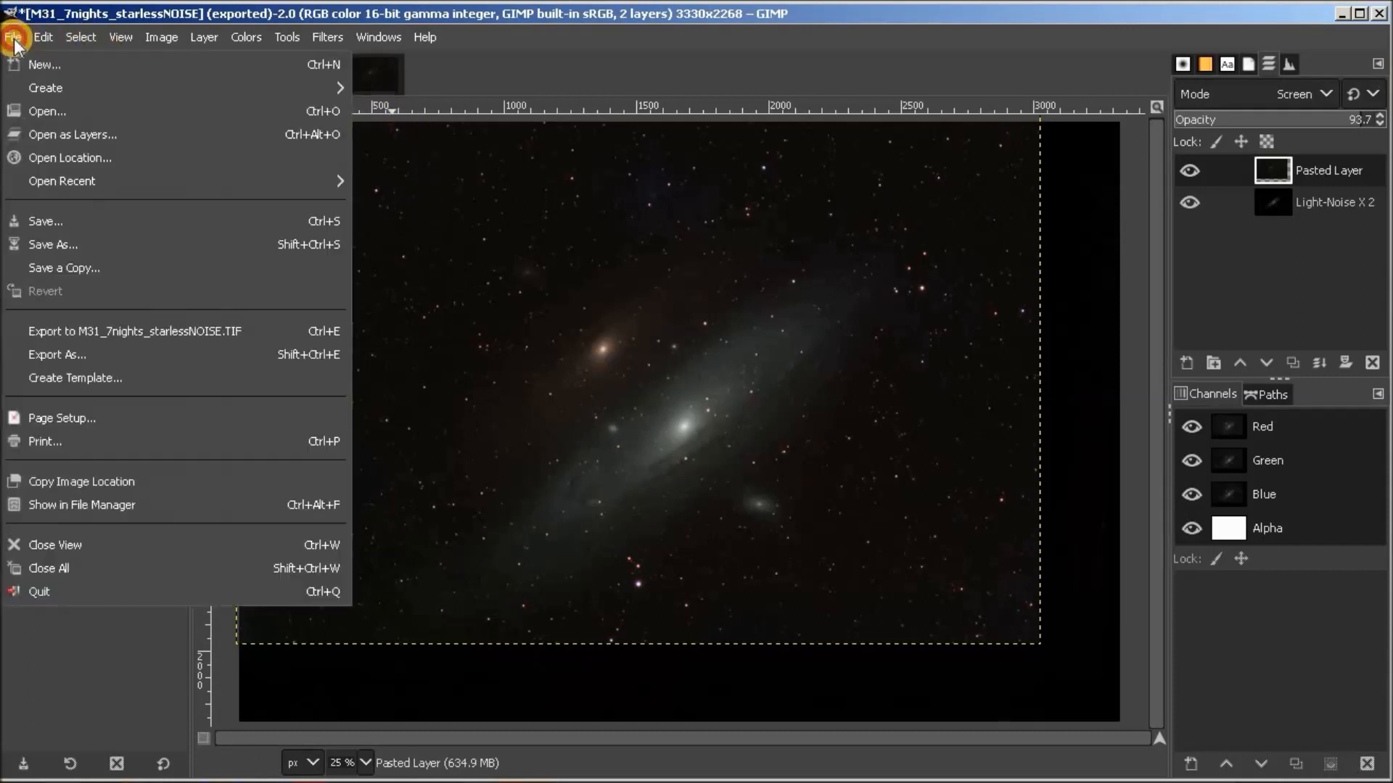
click(52, 110)
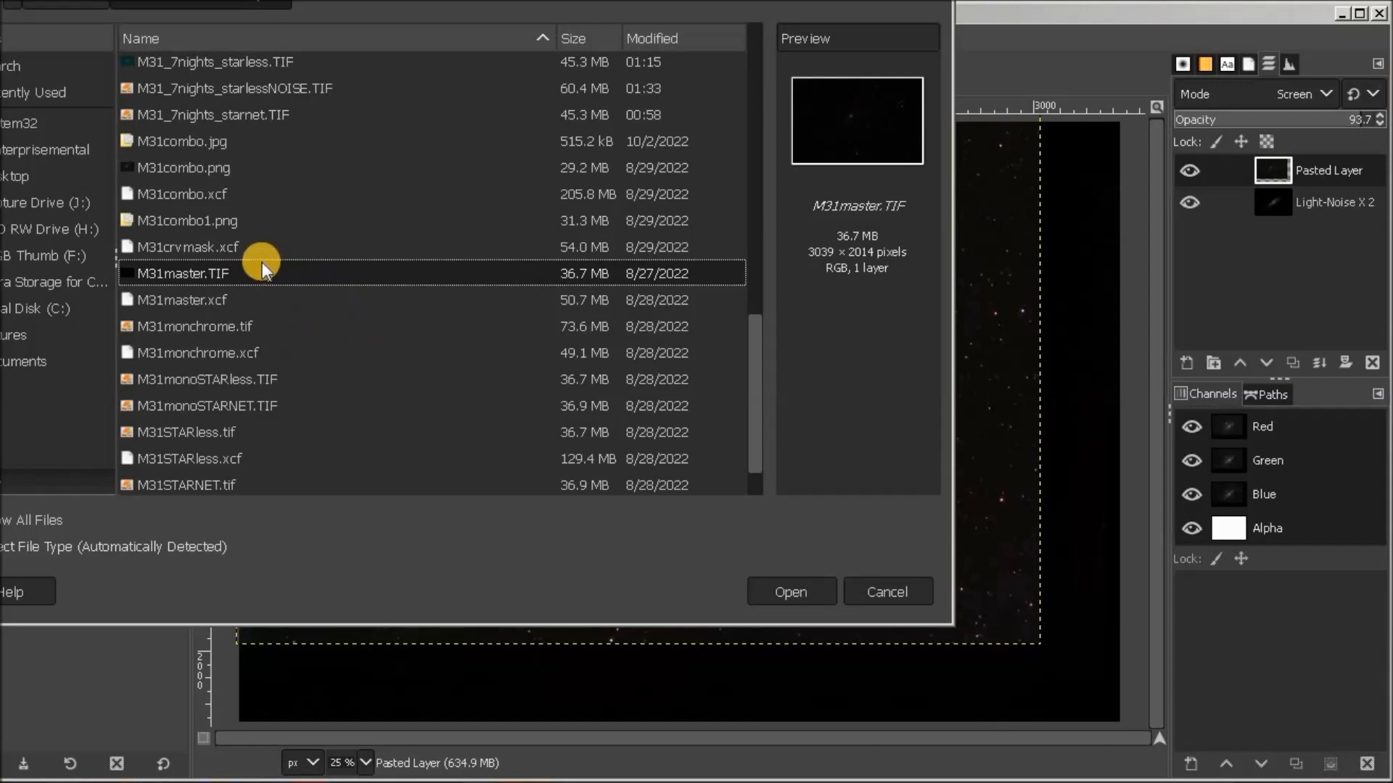
click(211, 116)
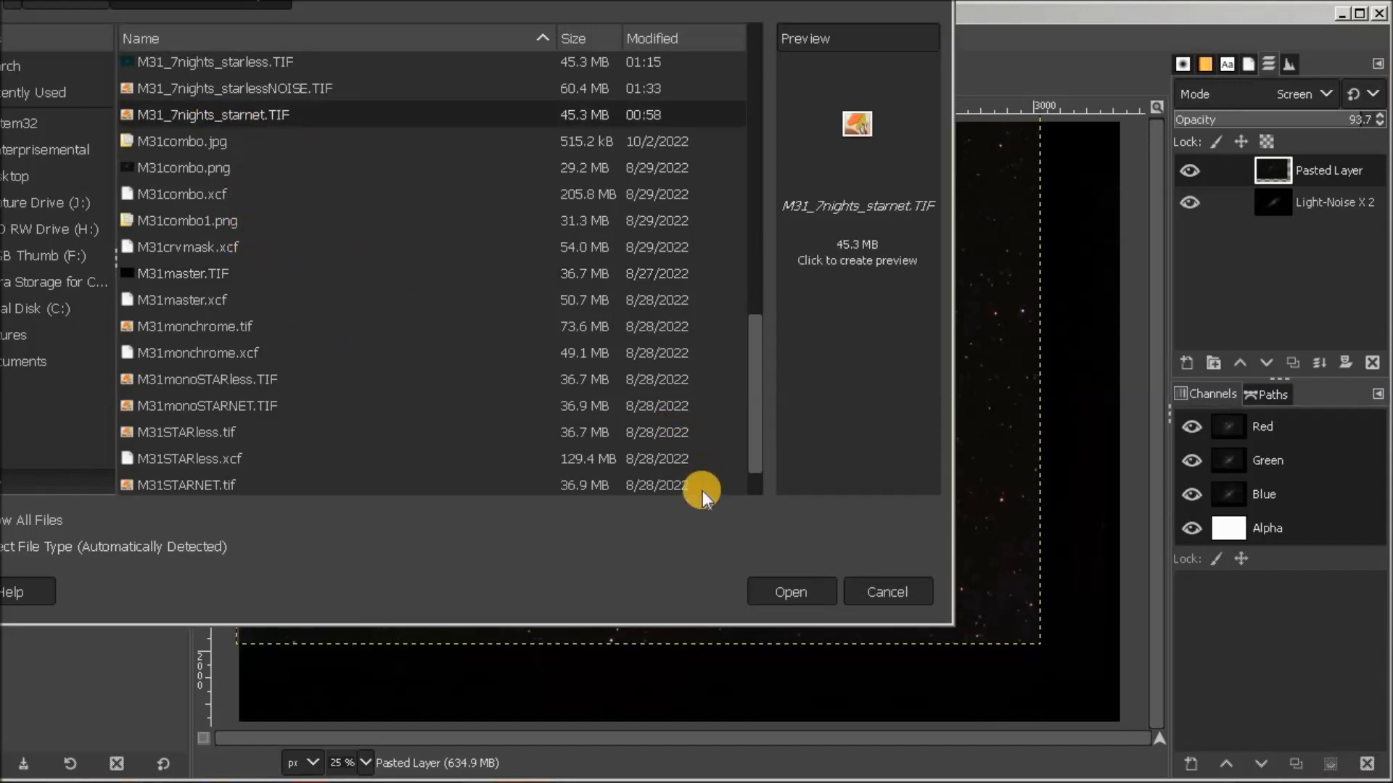
click(807, 594)
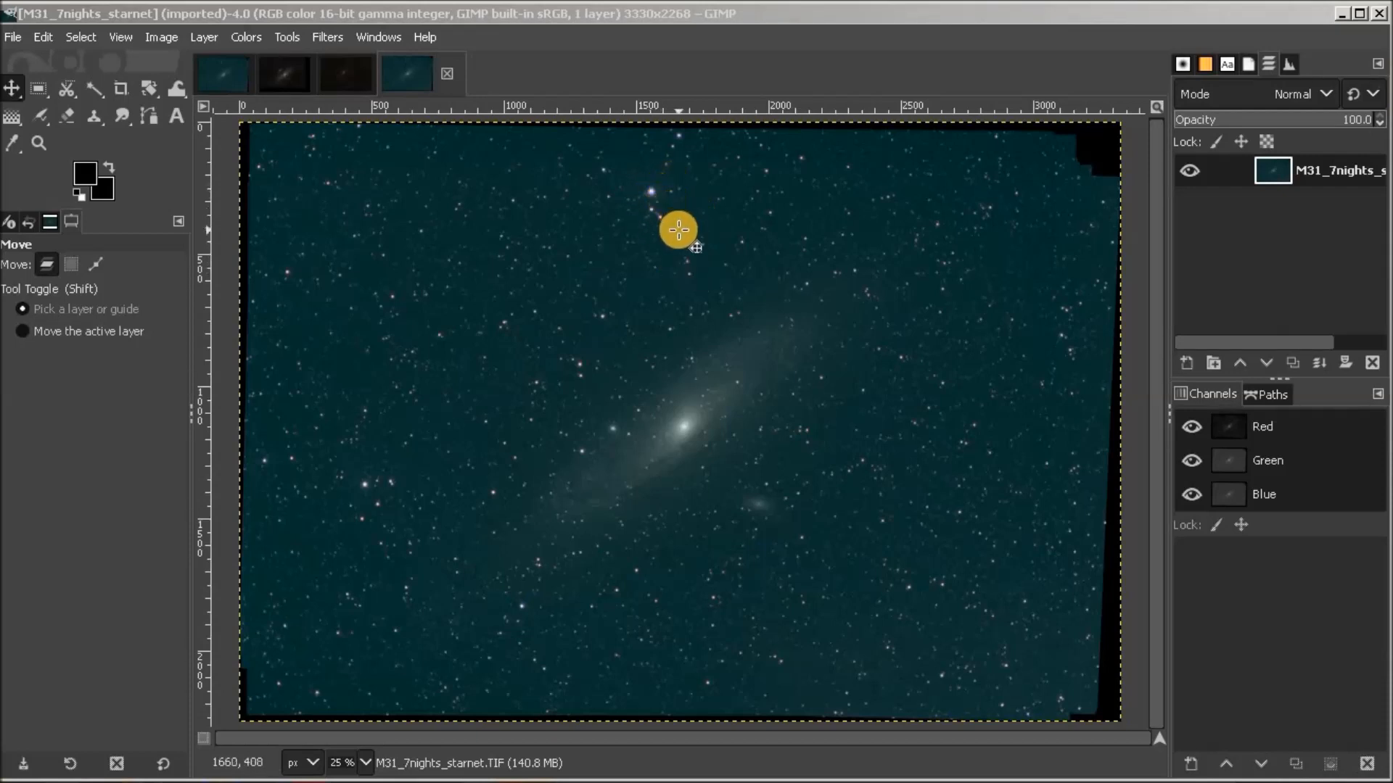
click(347, 69)
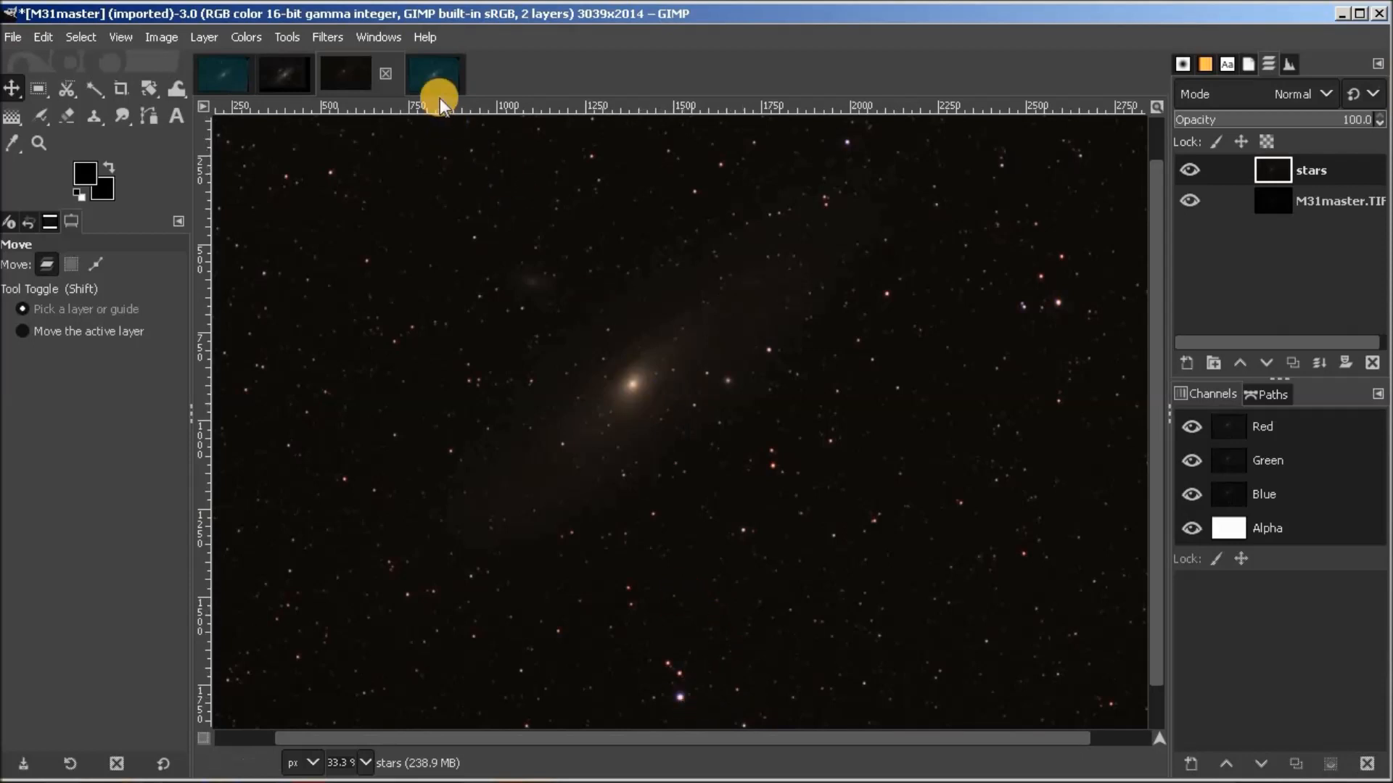
click(435, 73)
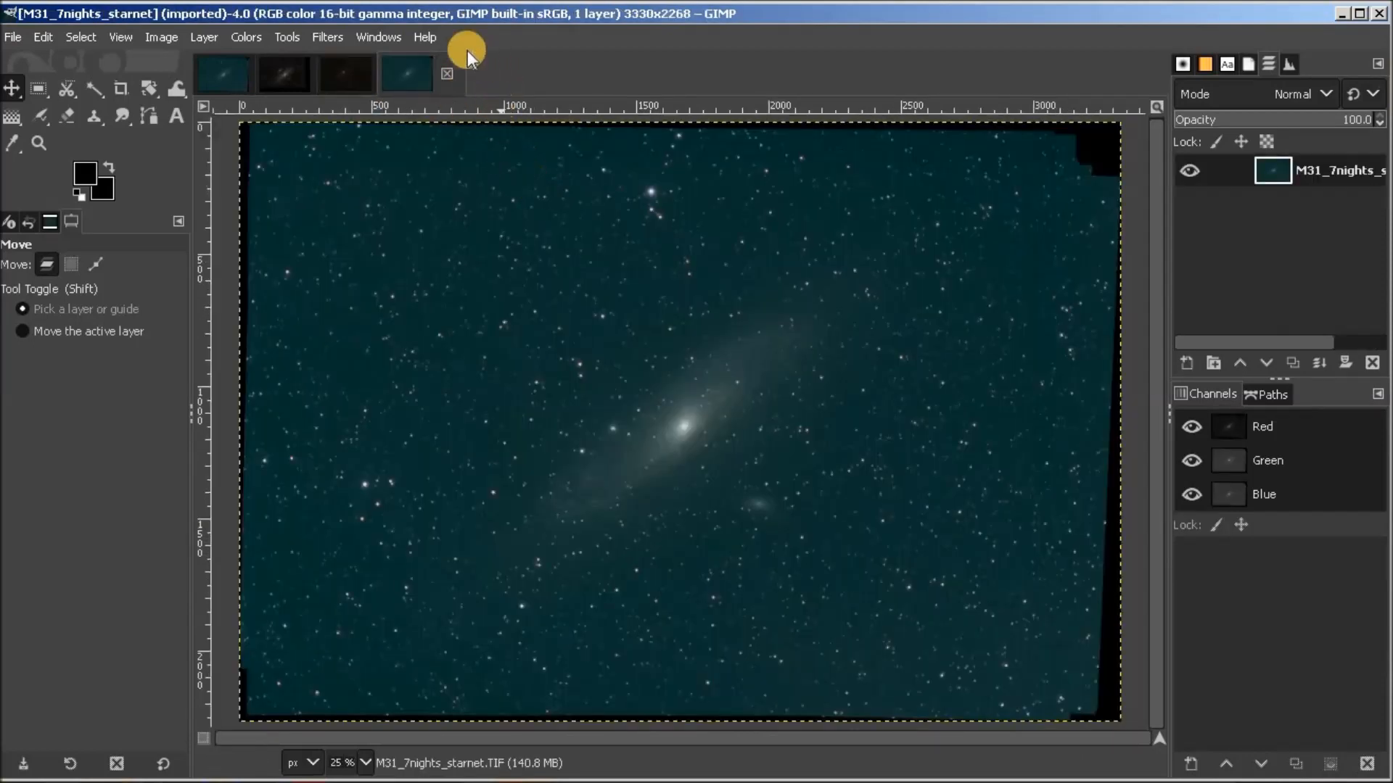
click(445, 71)
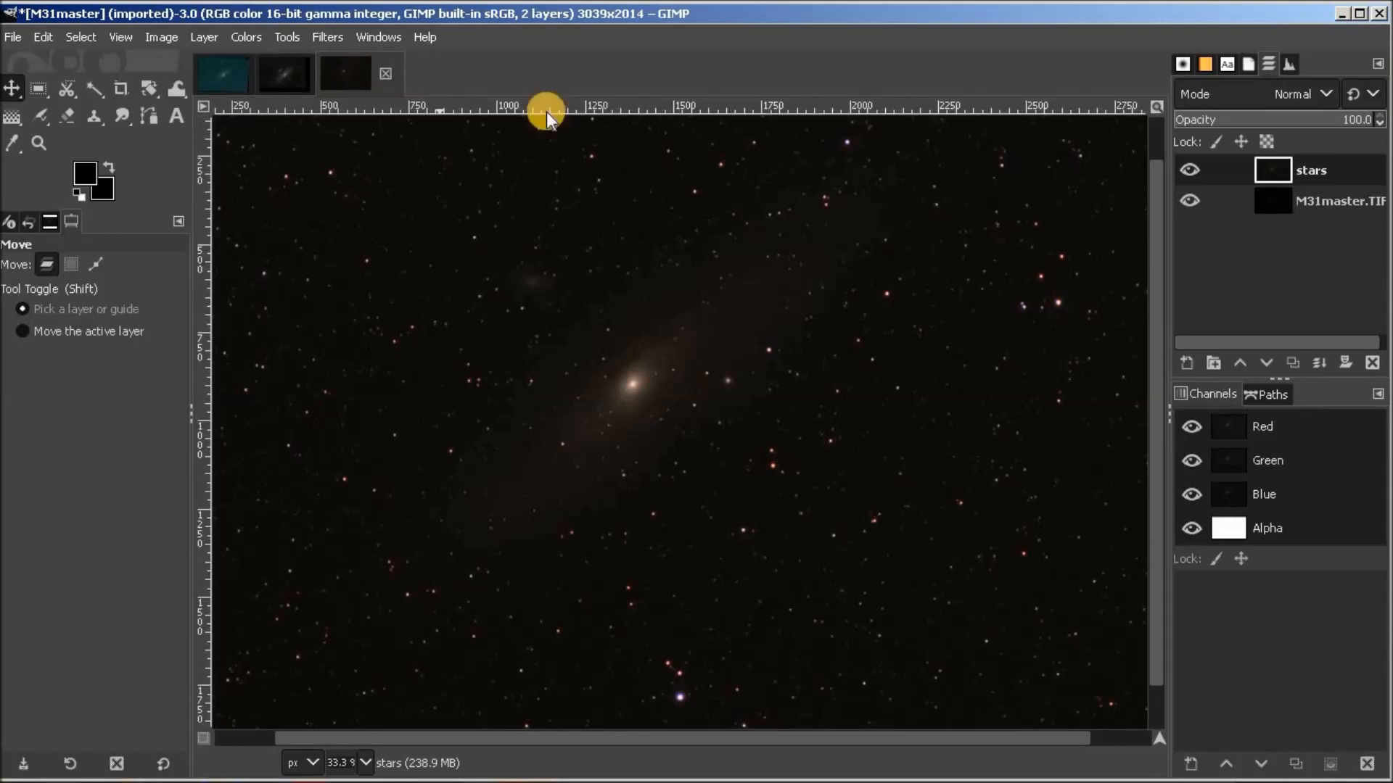
Step: Delete the M31master.TIF layer from the M31master image, leaving the stars layer
click(1332, 196)
right_click(1332, 197)
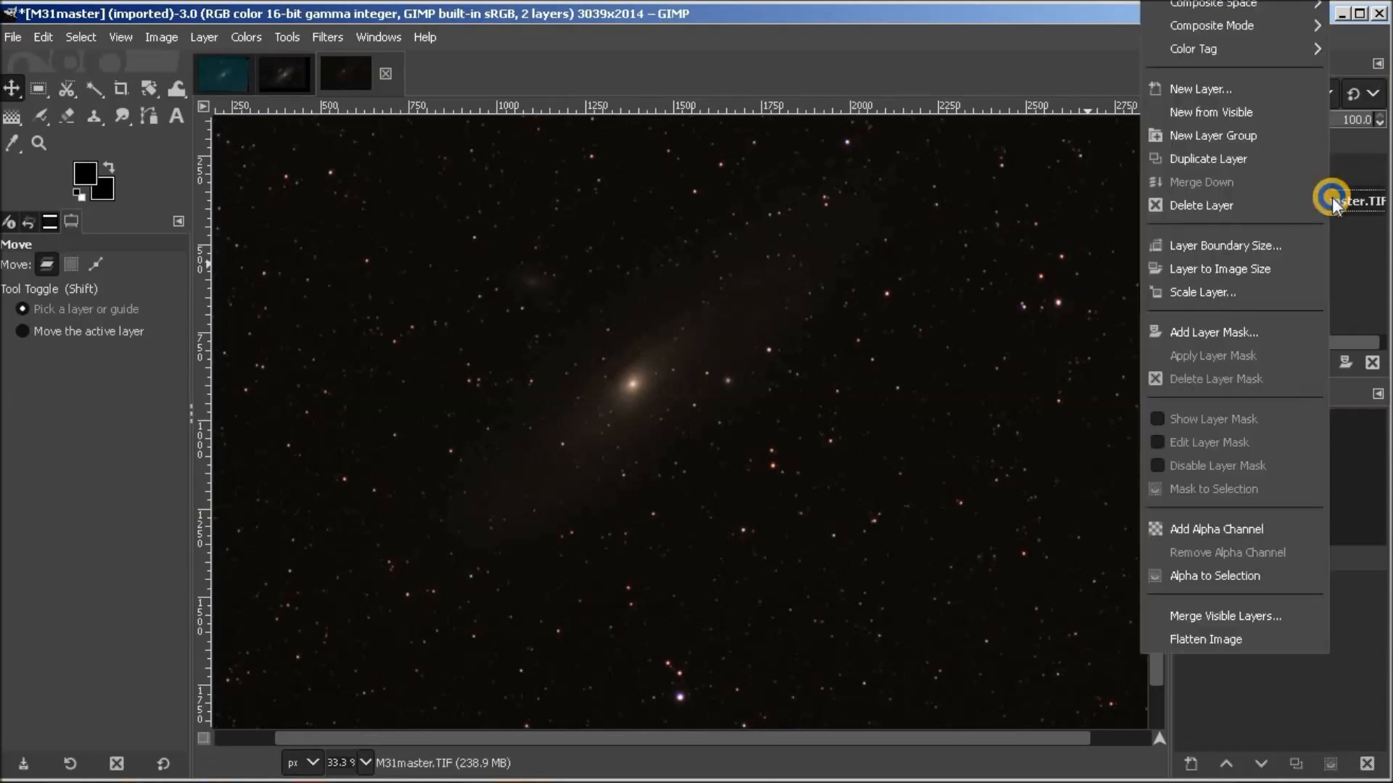
click(1216, 207)
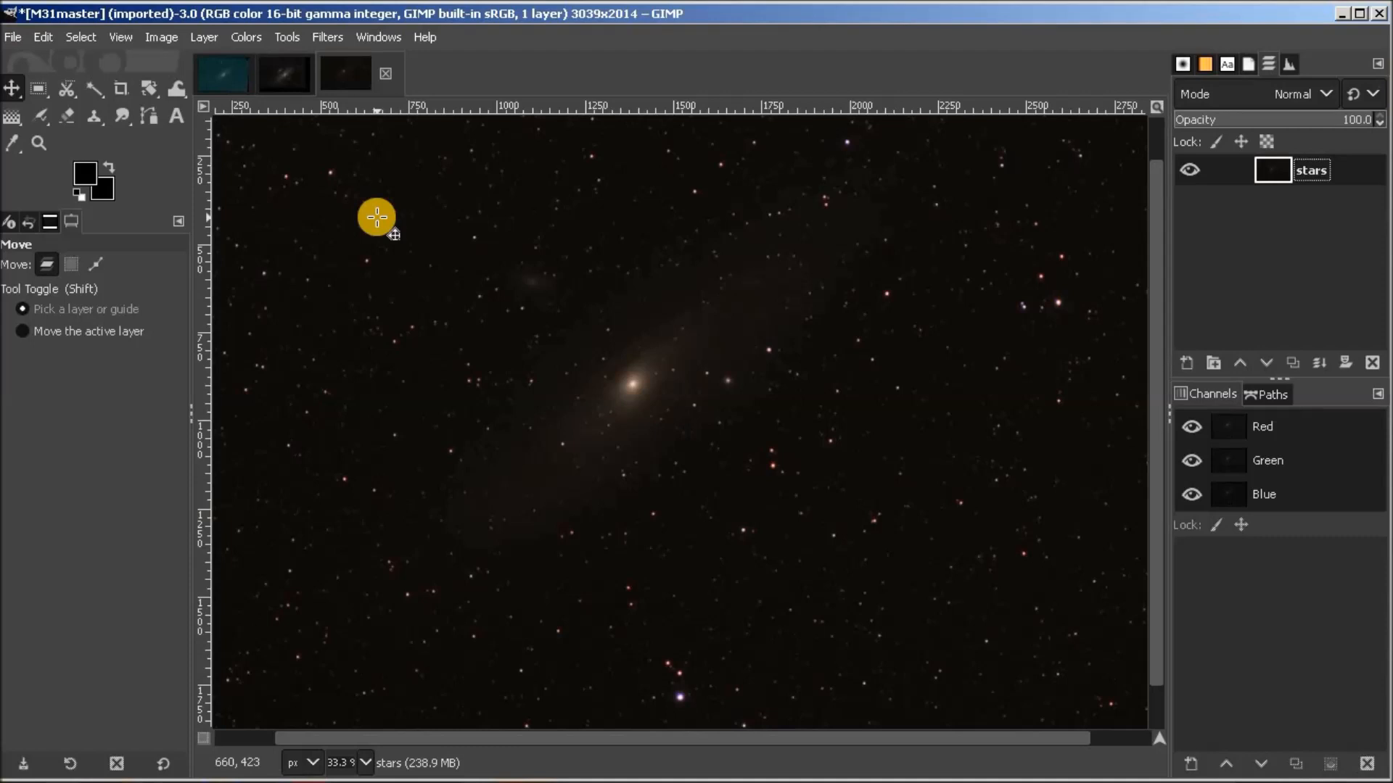
Step: Rotate the M31master stars image by 180°
click(167, 35)
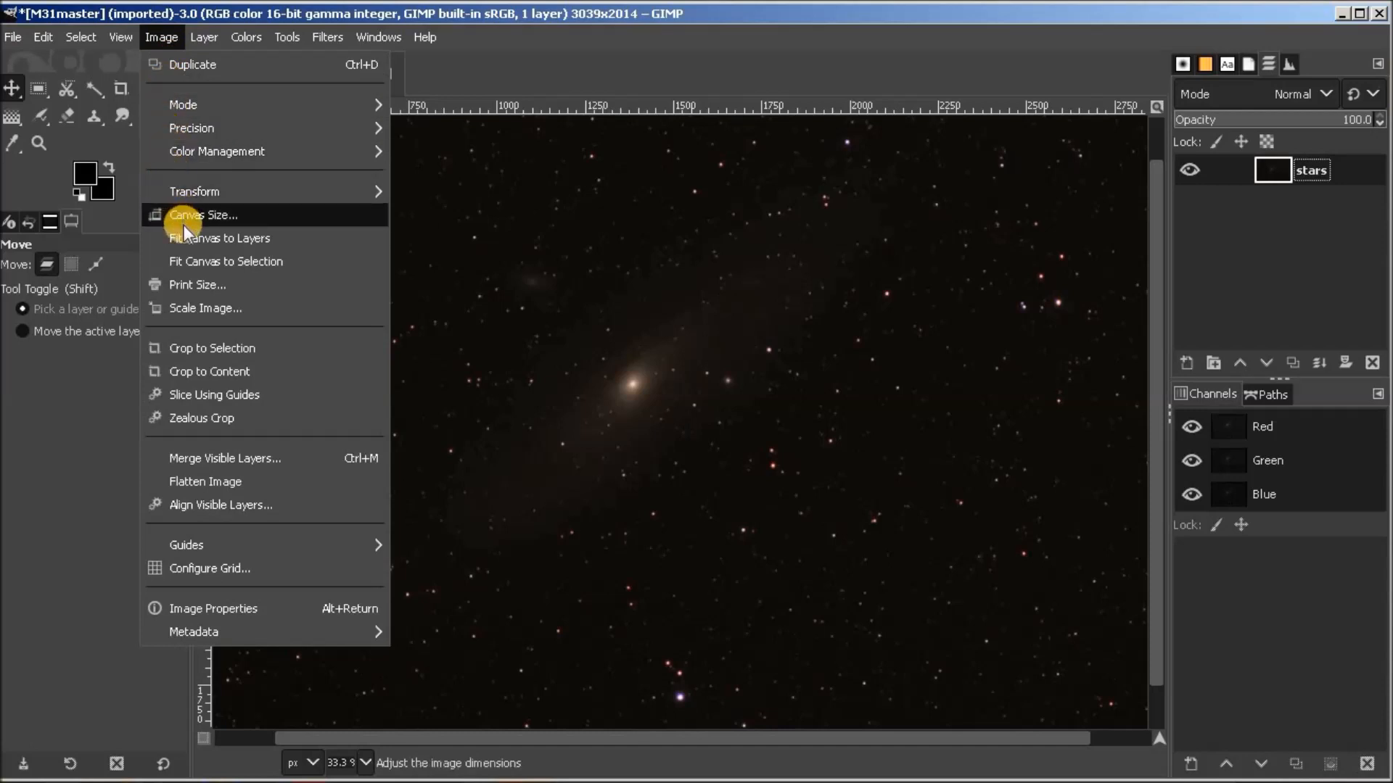
mouse_move(220, 185)
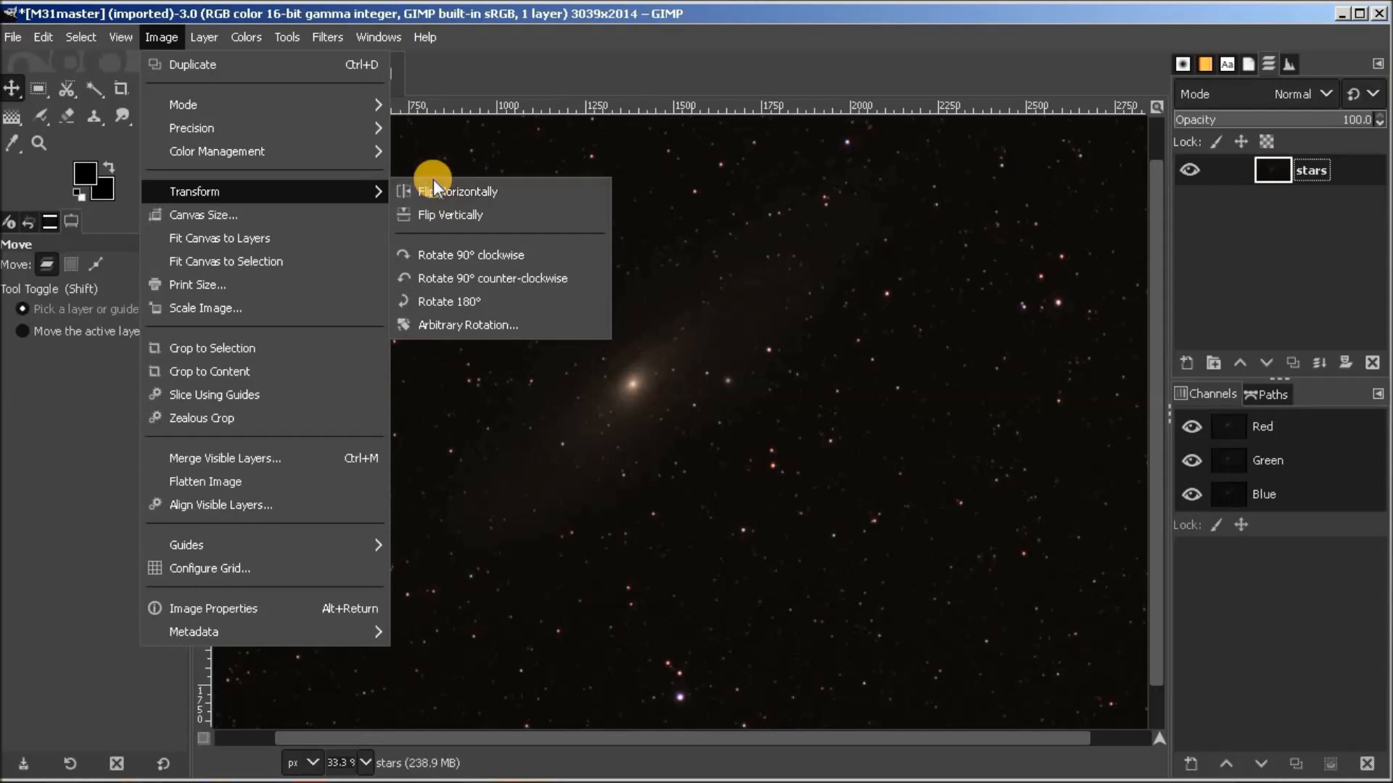
click(495, 299)
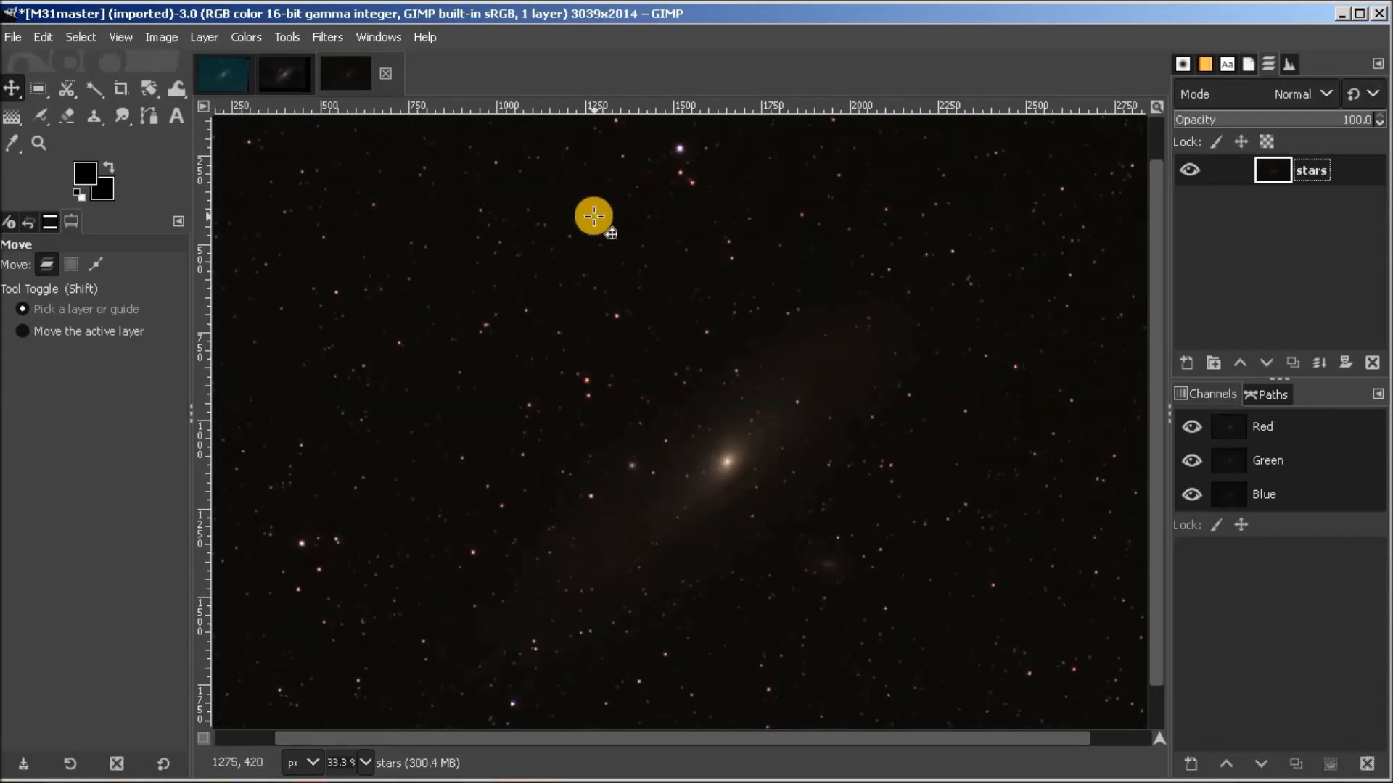
Step: Copy the rotated stars layer and delete the old pasted stars layer from the M31_7nights_starlessNOISE image
key(ctrl+c)
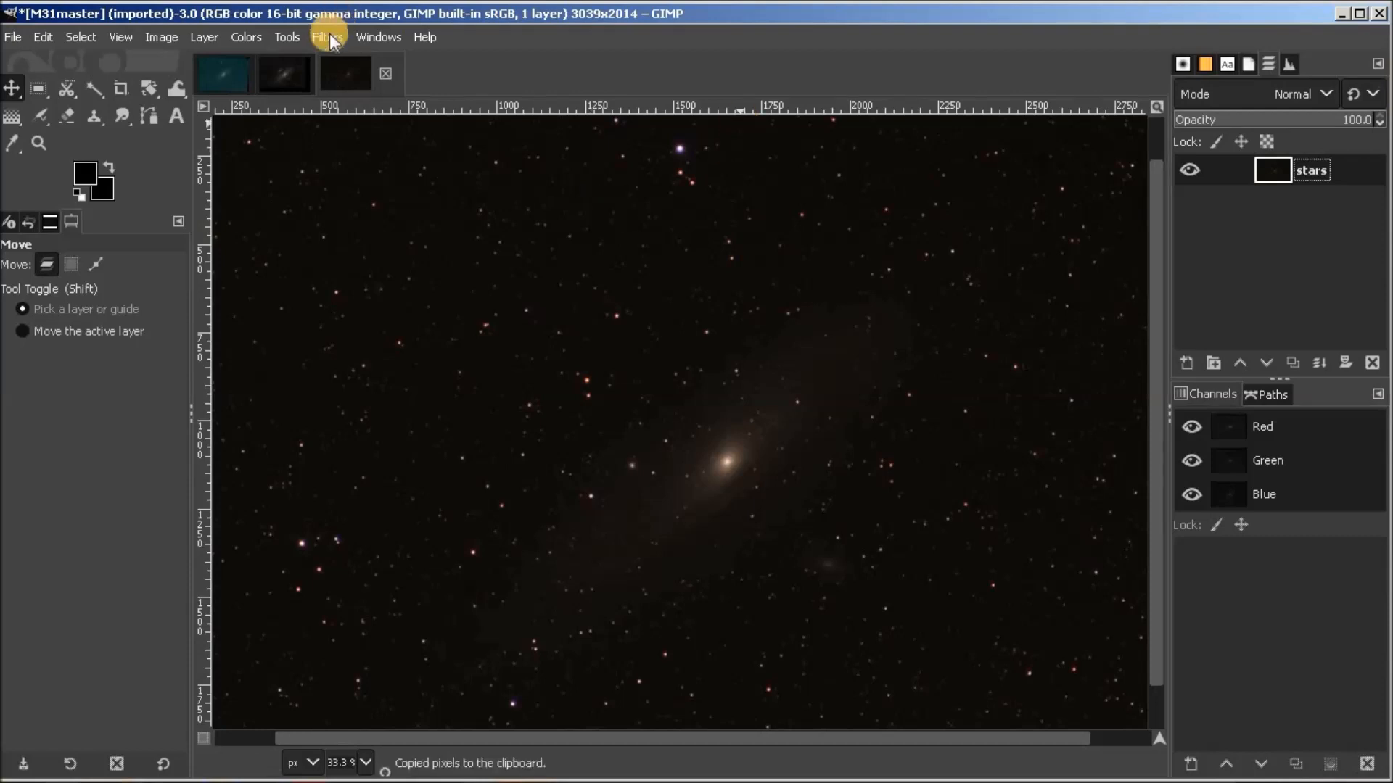
click(283, 76)
key(ctrl+v)
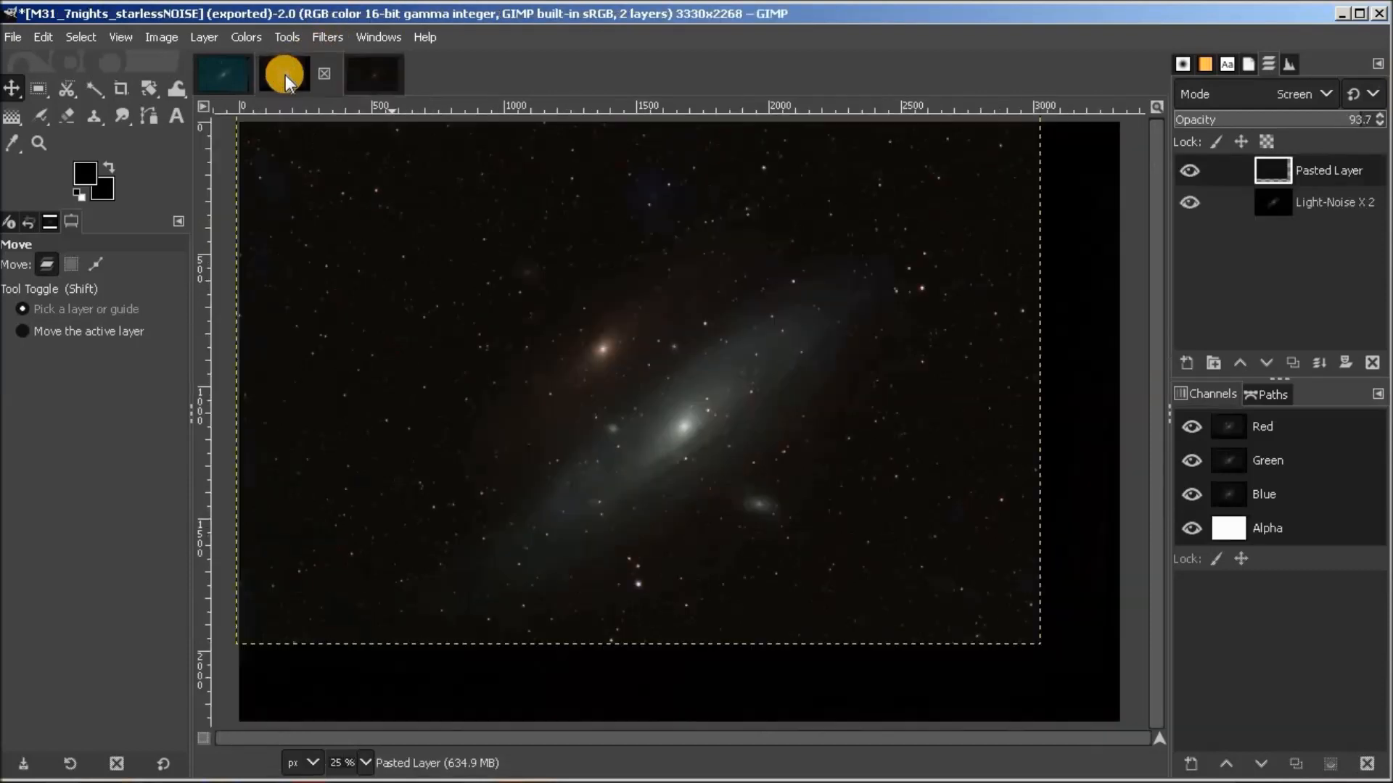
right_click(1339, 167)
click(1204, 432)
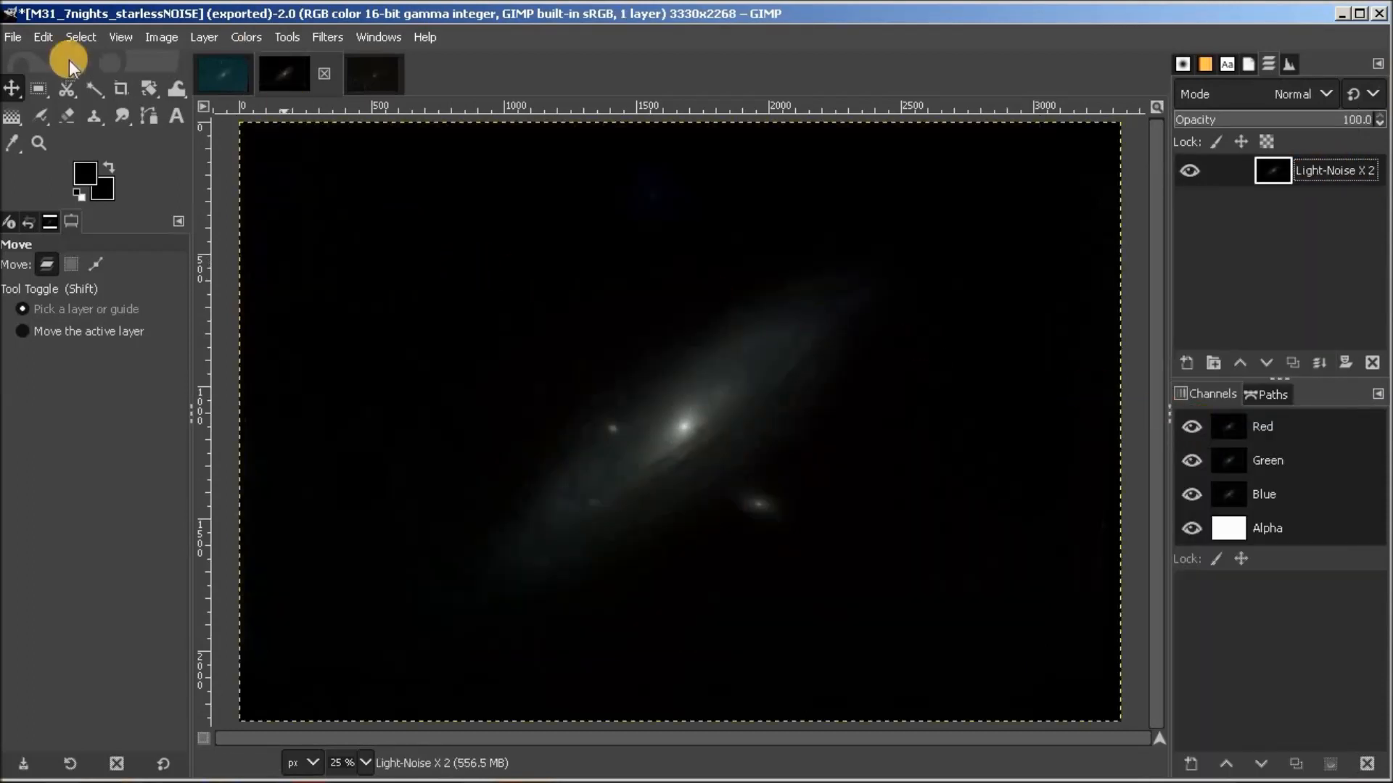
Step: Paste the copied stars into the M31_7nights_starlessNOISE image as a new layer and name it "stars"
click(42, 34)
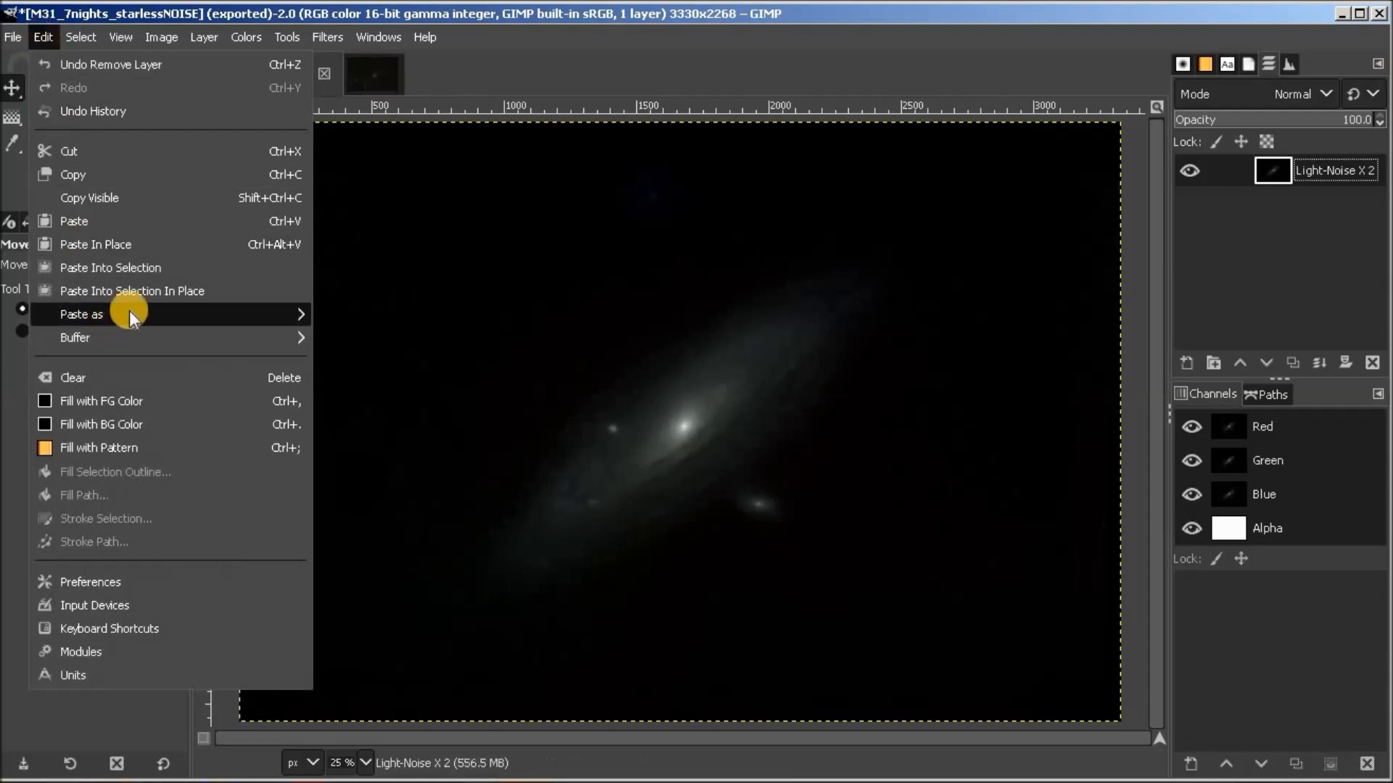
mouse_move(299, 312)
click(385, 335)
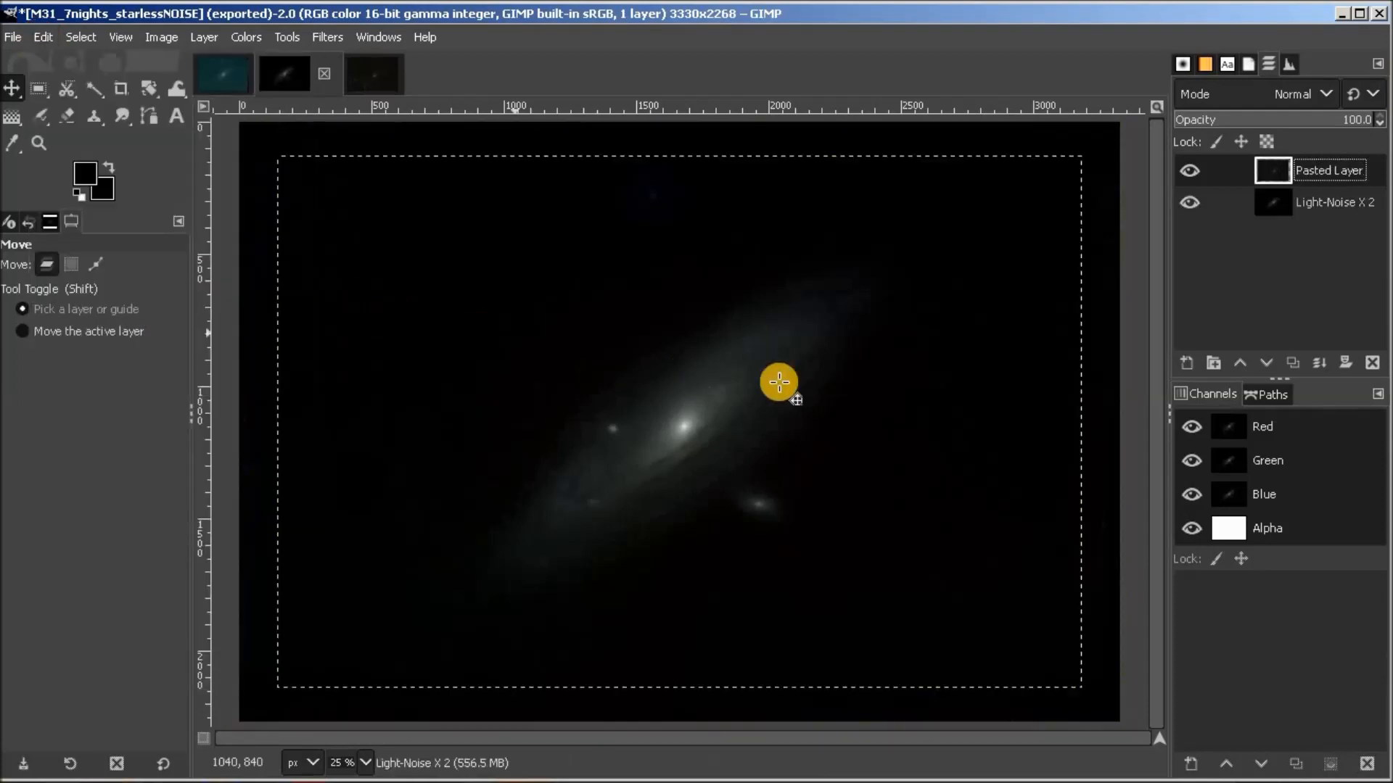
double_click(1328, 171)
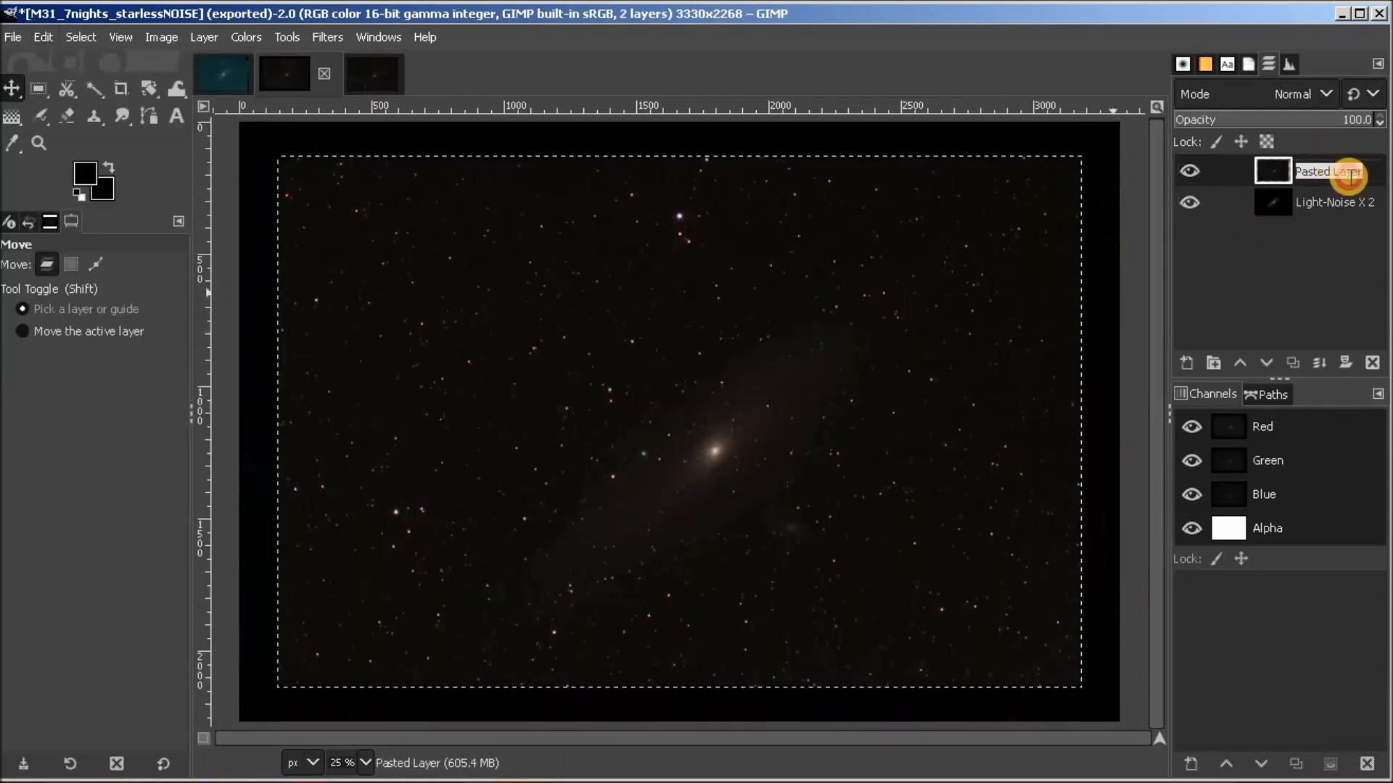
text(st)
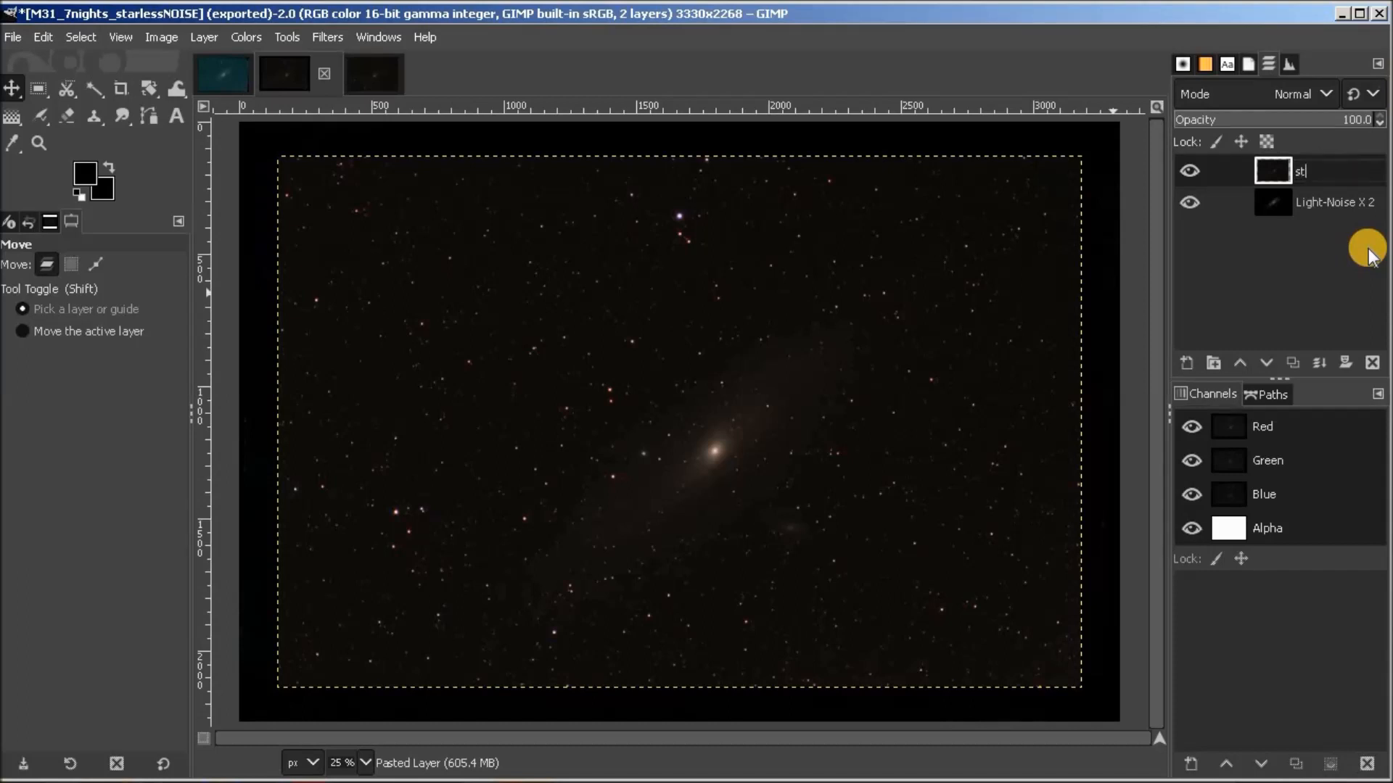
text(ars)
key(Return)
Step: Set the stars layer's blend mode to Screen and move the layer so its galaxy core roughly overlaps the starless galaxy's core
click(1317, 94)
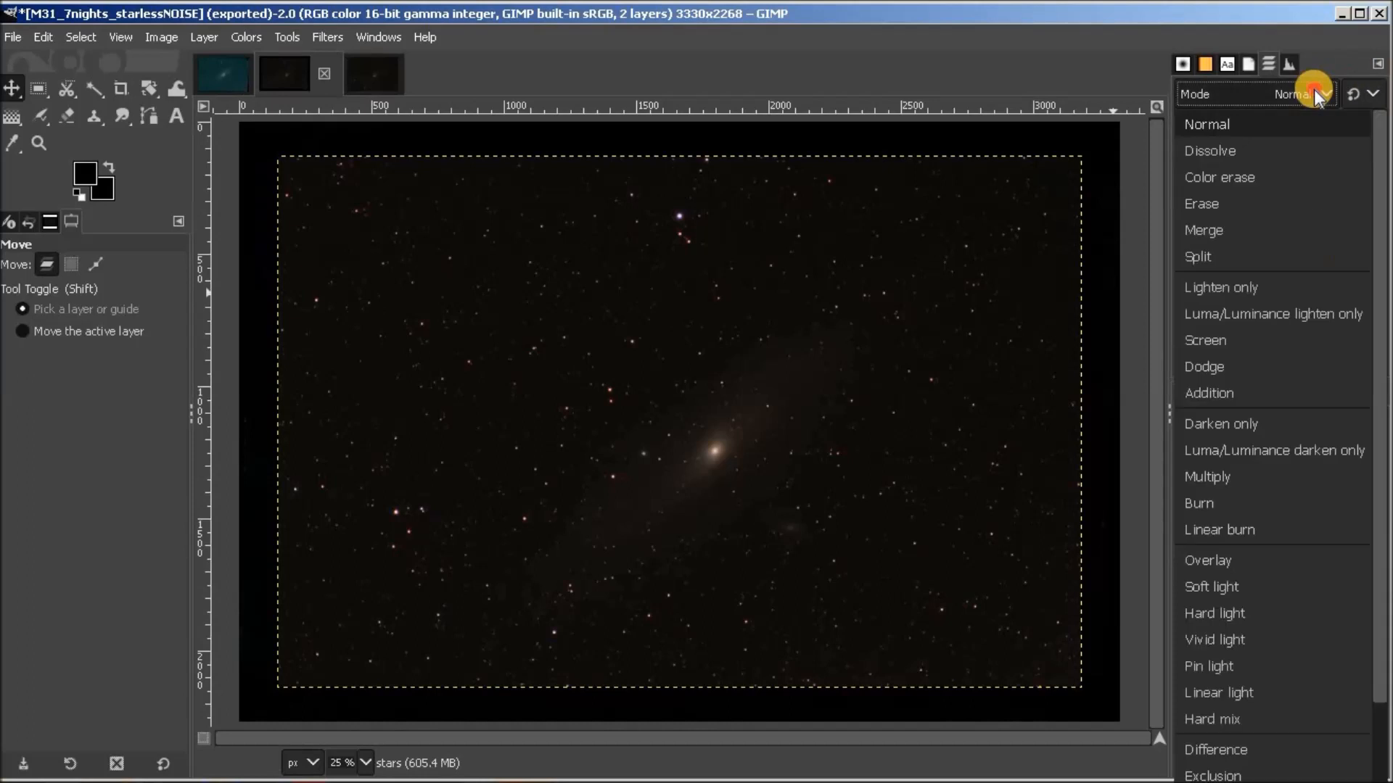
click(1246, 338)
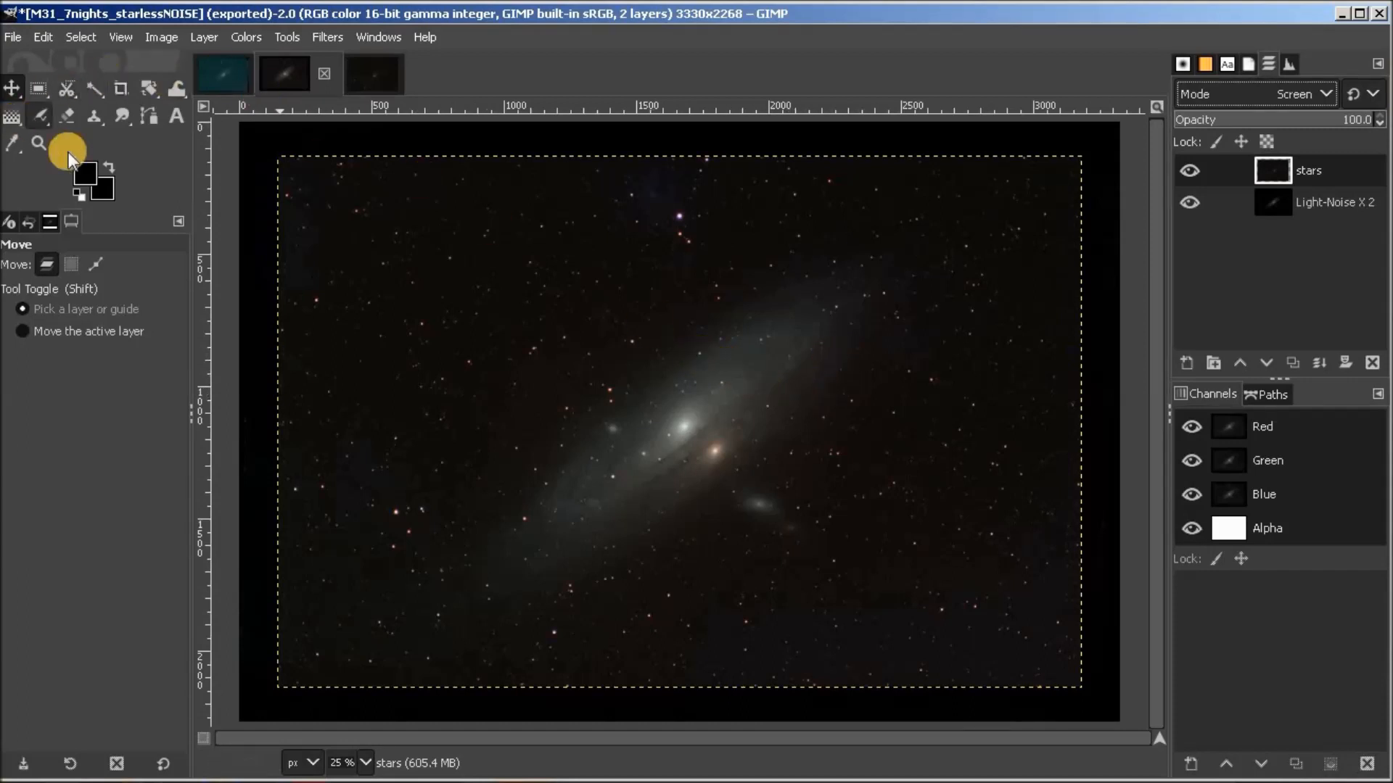
mouse_move(718, 444)
mouse_down()
mouse_move(699, 426)
mouse_move(713, 452)
mouse_up()
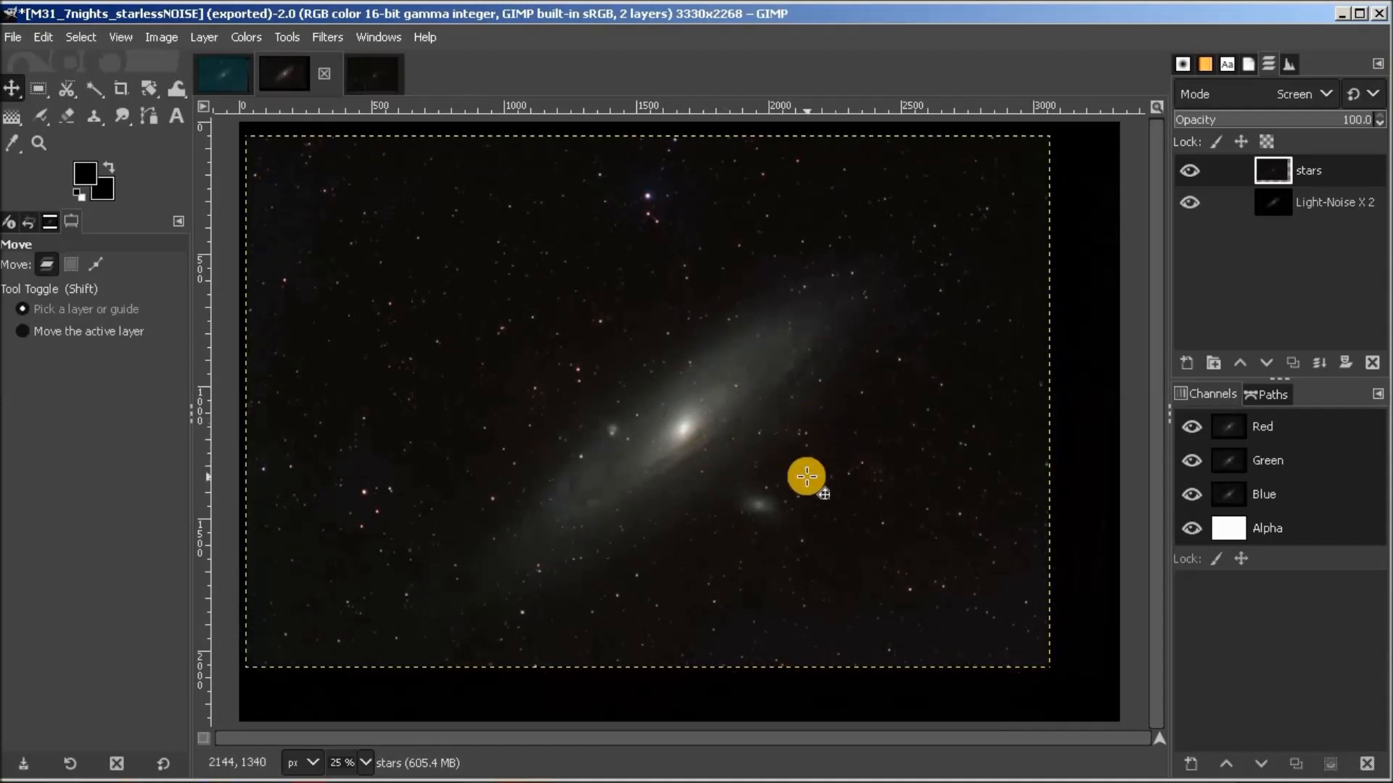
Step: Fine-align the stars layer with the starless galaxy by moving it about 2 px right and 19 px up, and compare the image without it
scroll(806, 477, up, 1)
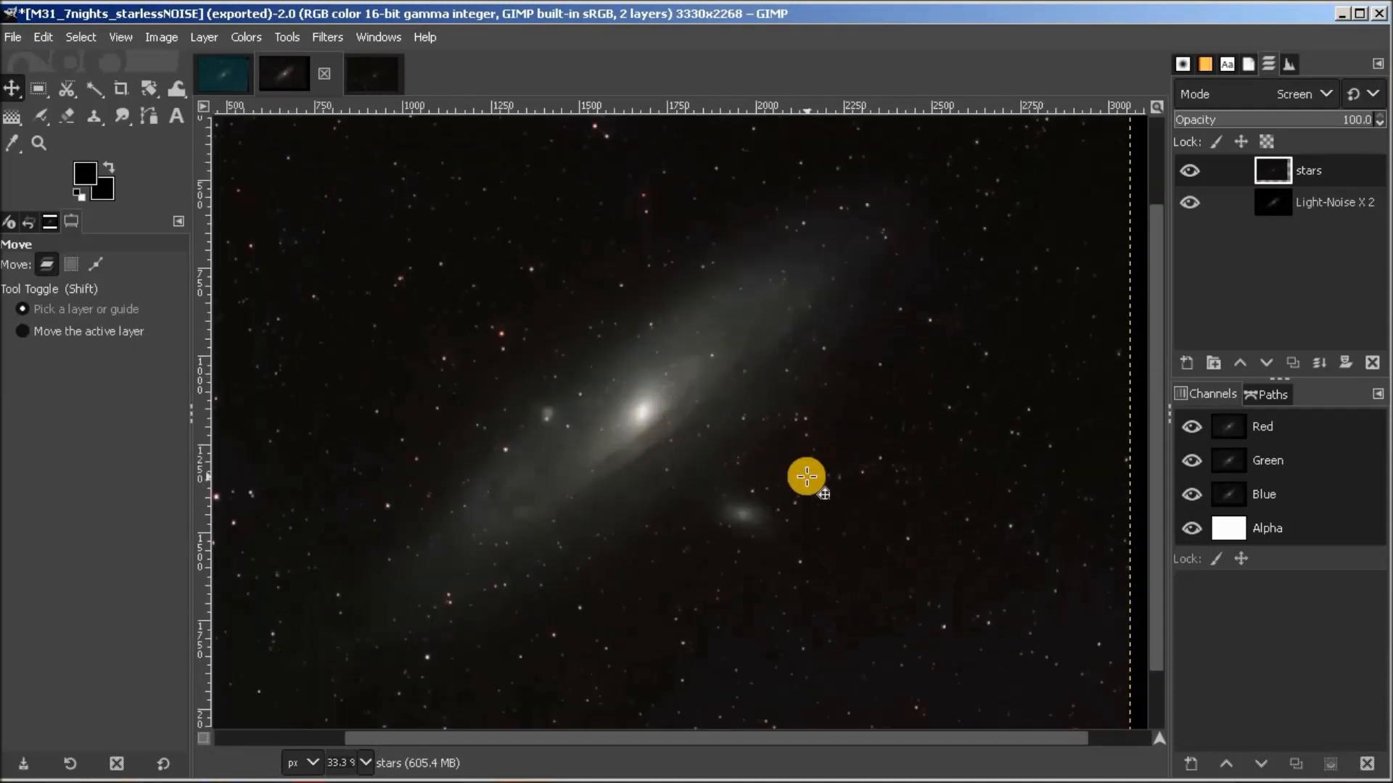
scroll(807, 477, up, 1)
scroll(806, 477, up, 1)
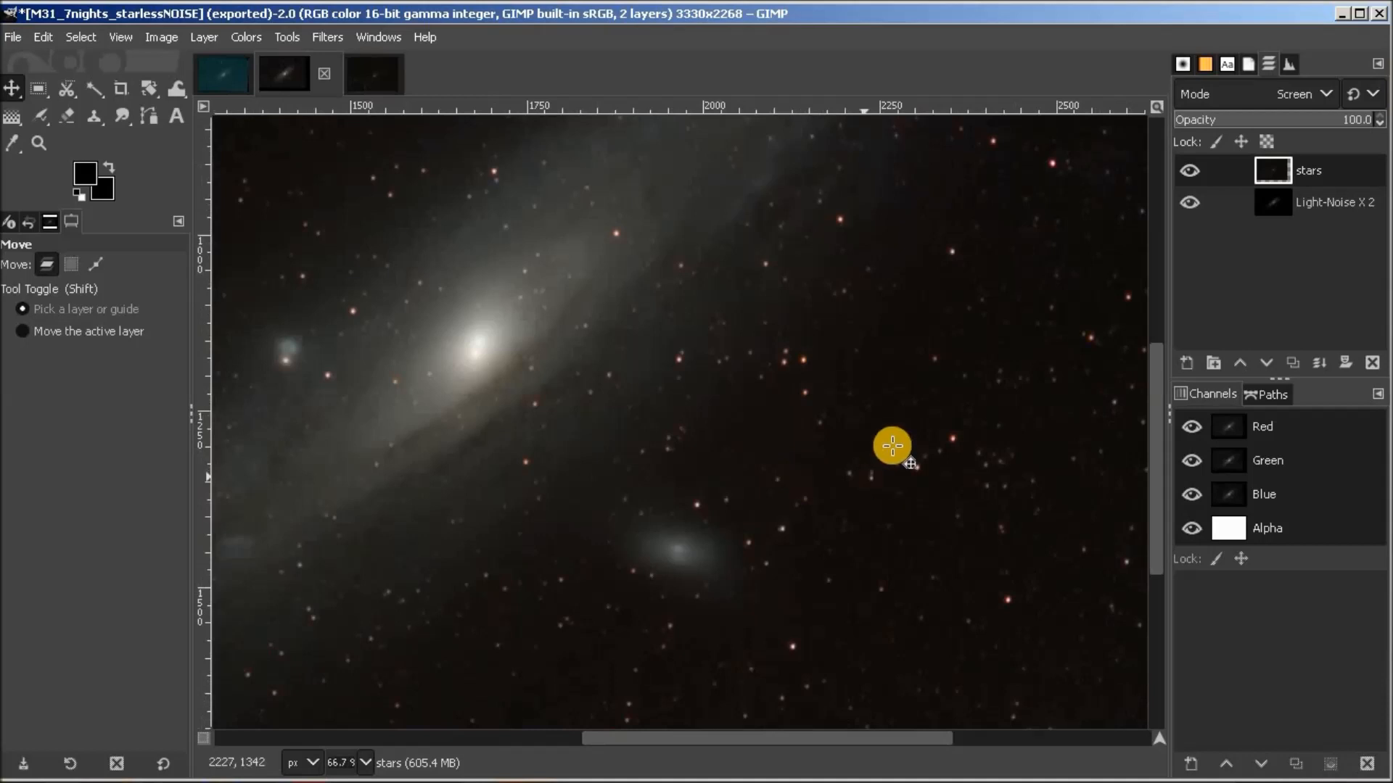
drag(1155, 407, 1150, 376)
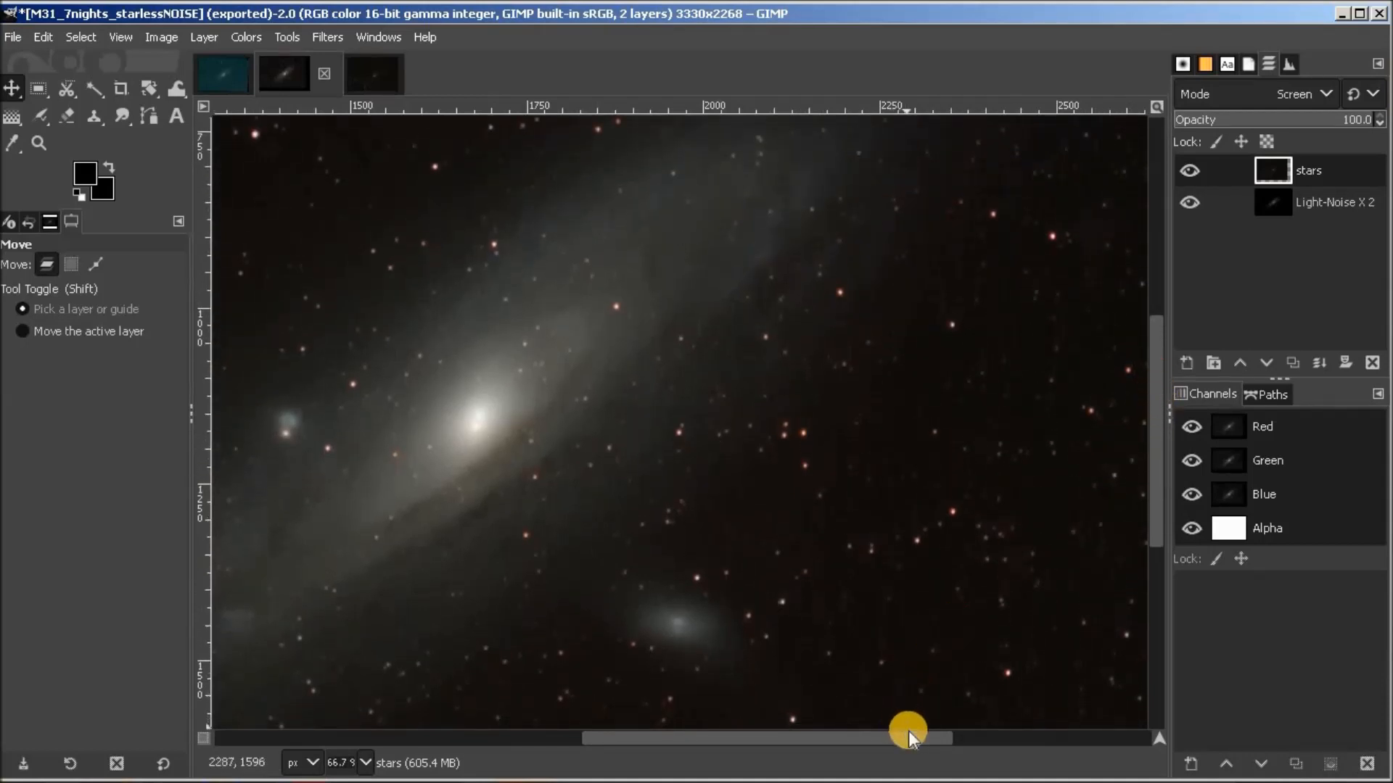
drag(905, 733, 855, 750)
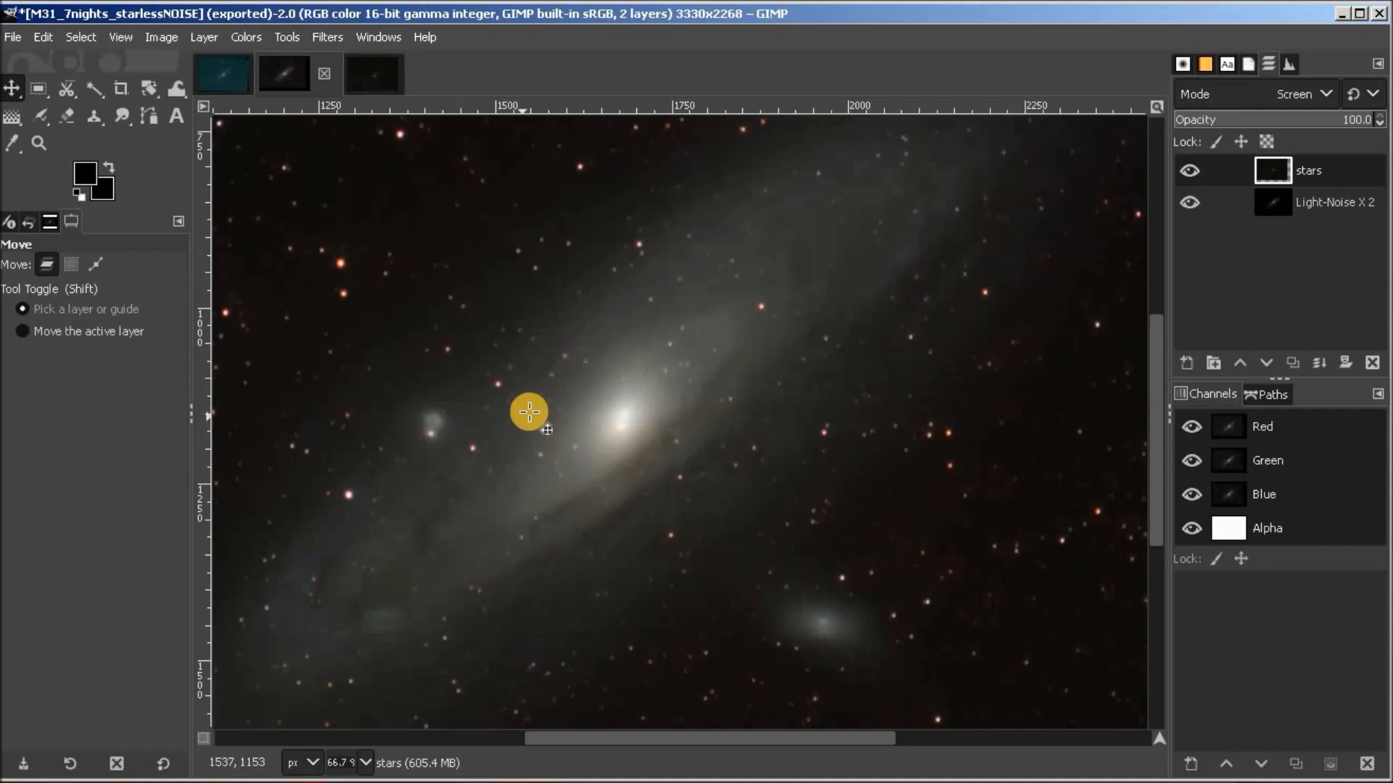
drag(544, 413, 545, 399)
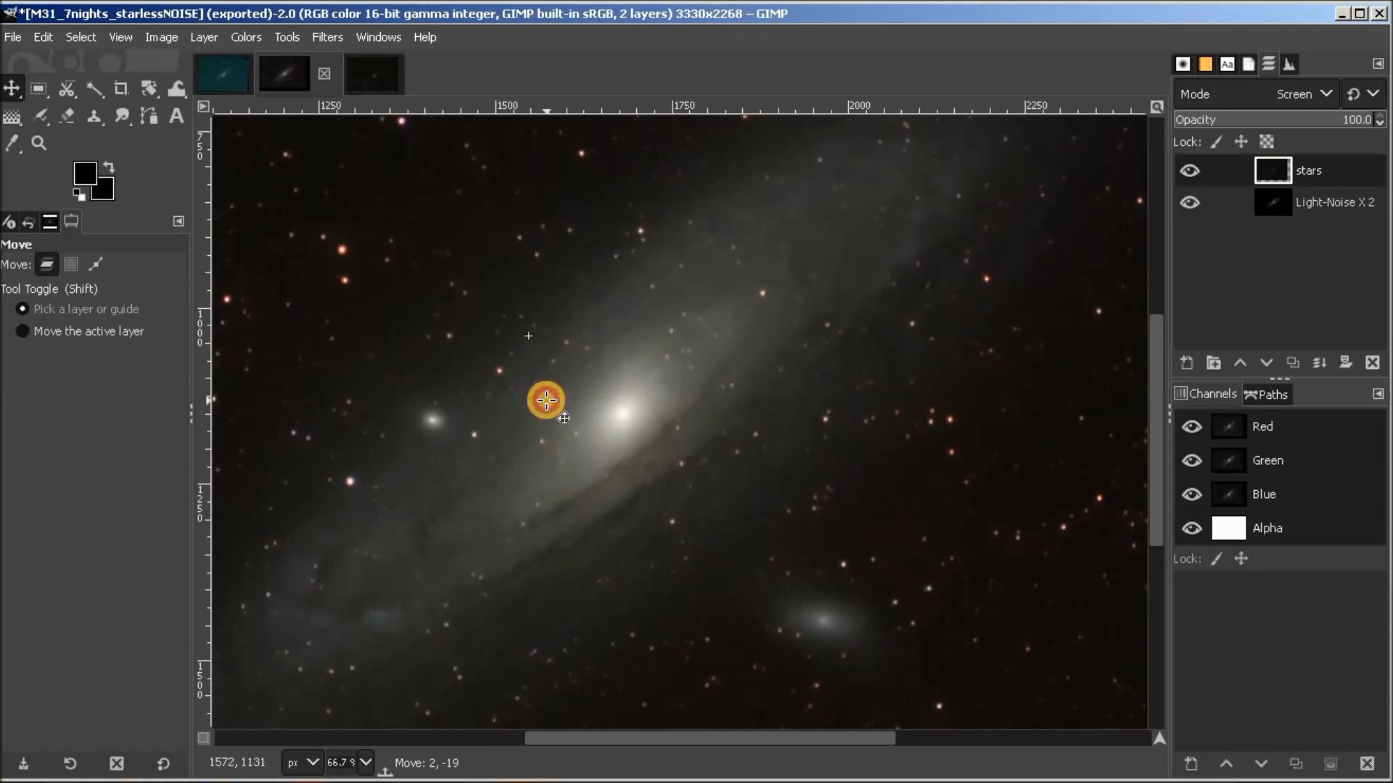
drag(546, 400, 546, 400)
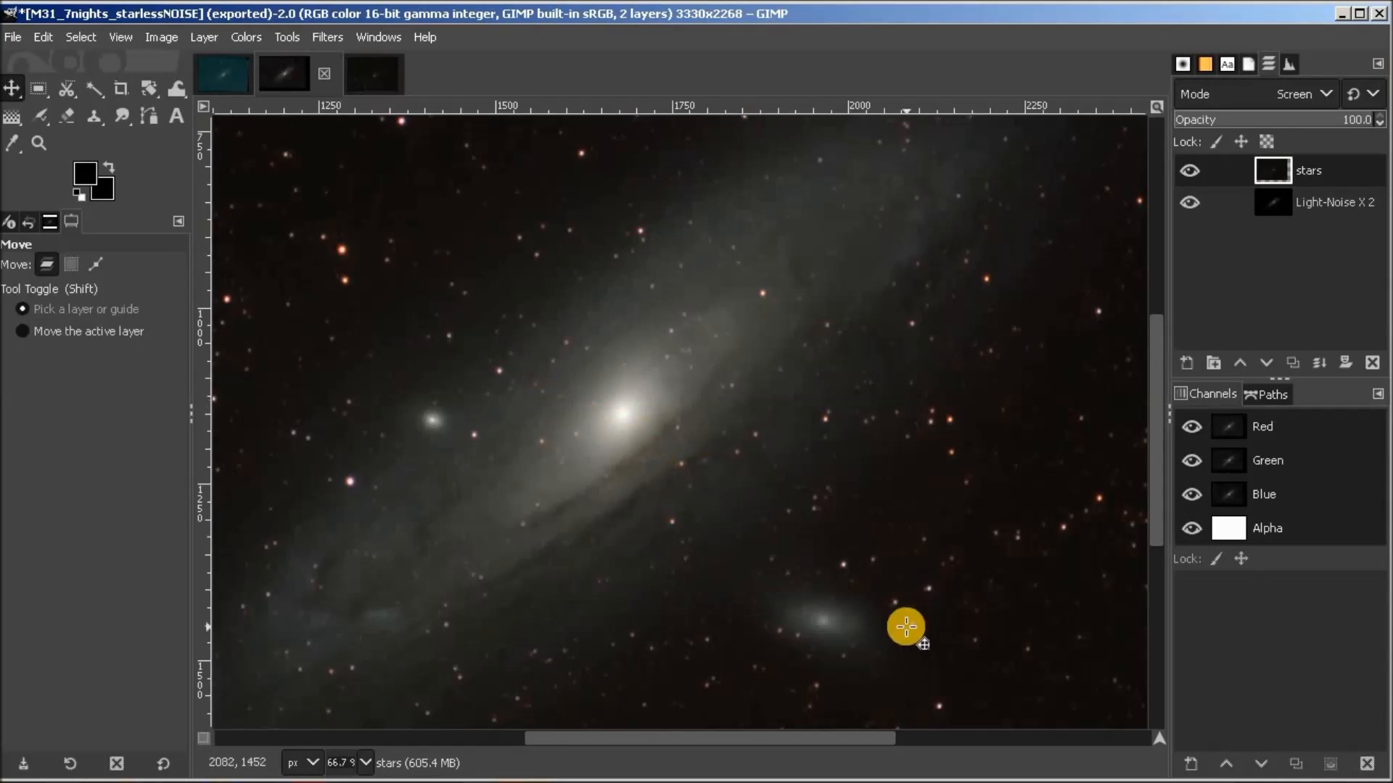
scroll(905, 626, down, 1)
scroll(906, 627, down, 2)
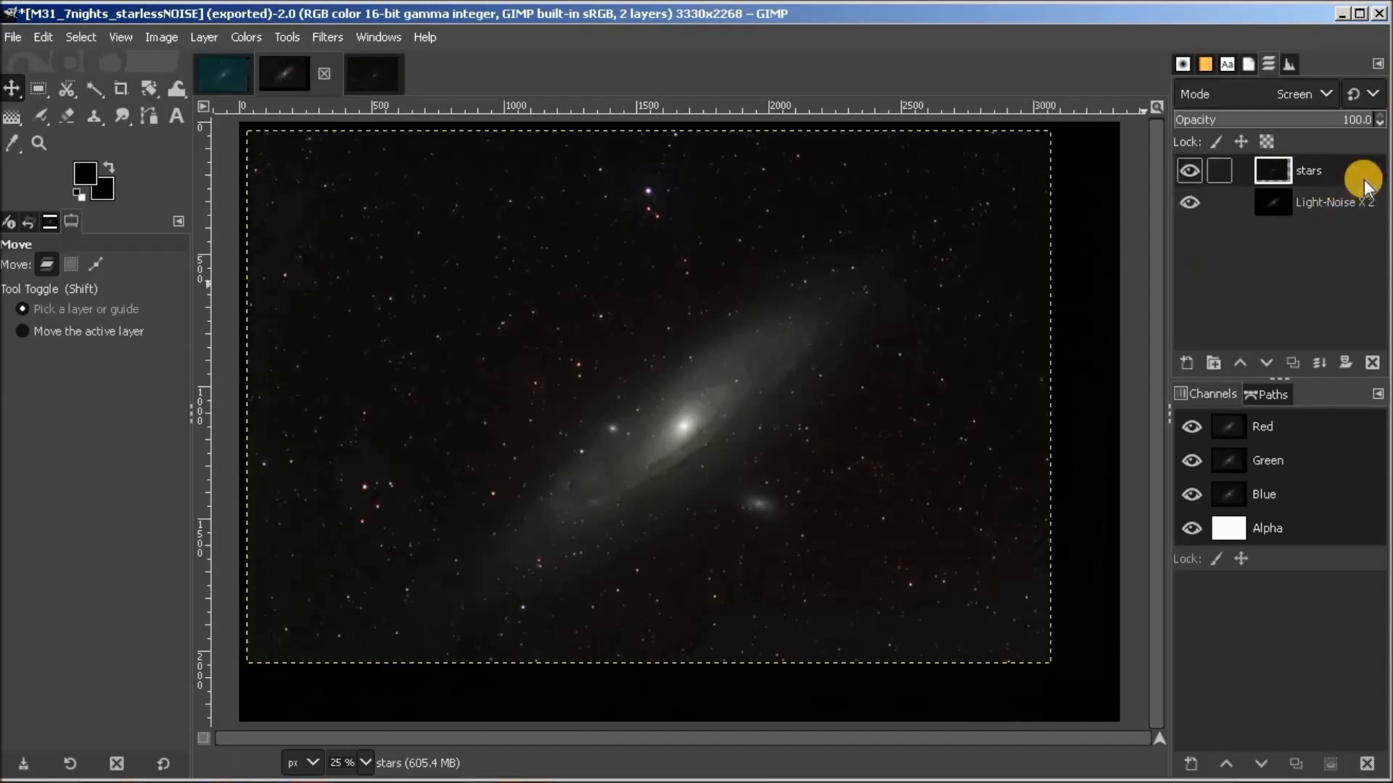
click(1190, 174)
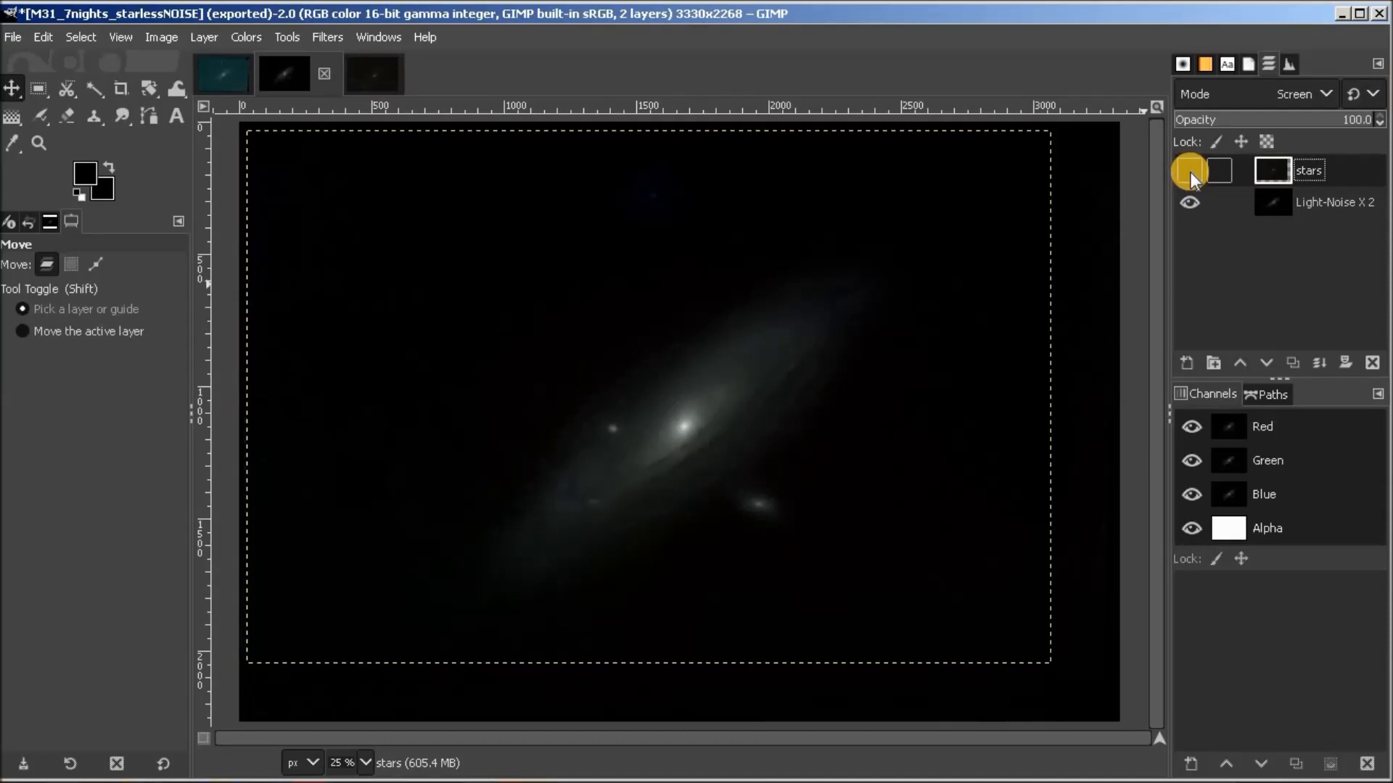
click(1190, 171)
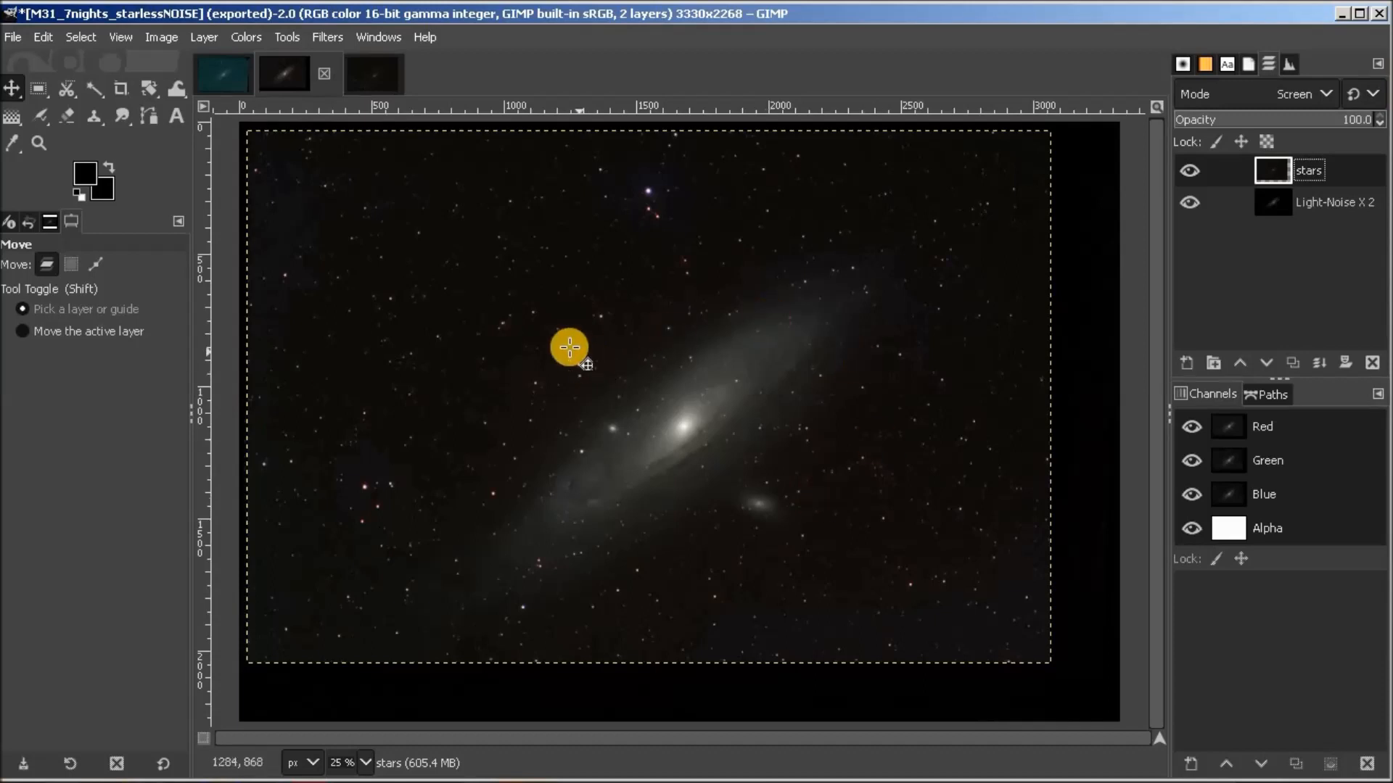
Step: Reduce the red in the stars layer with the Channel Mixer, setting Red in Red channel to 0.598
click(241, 35)
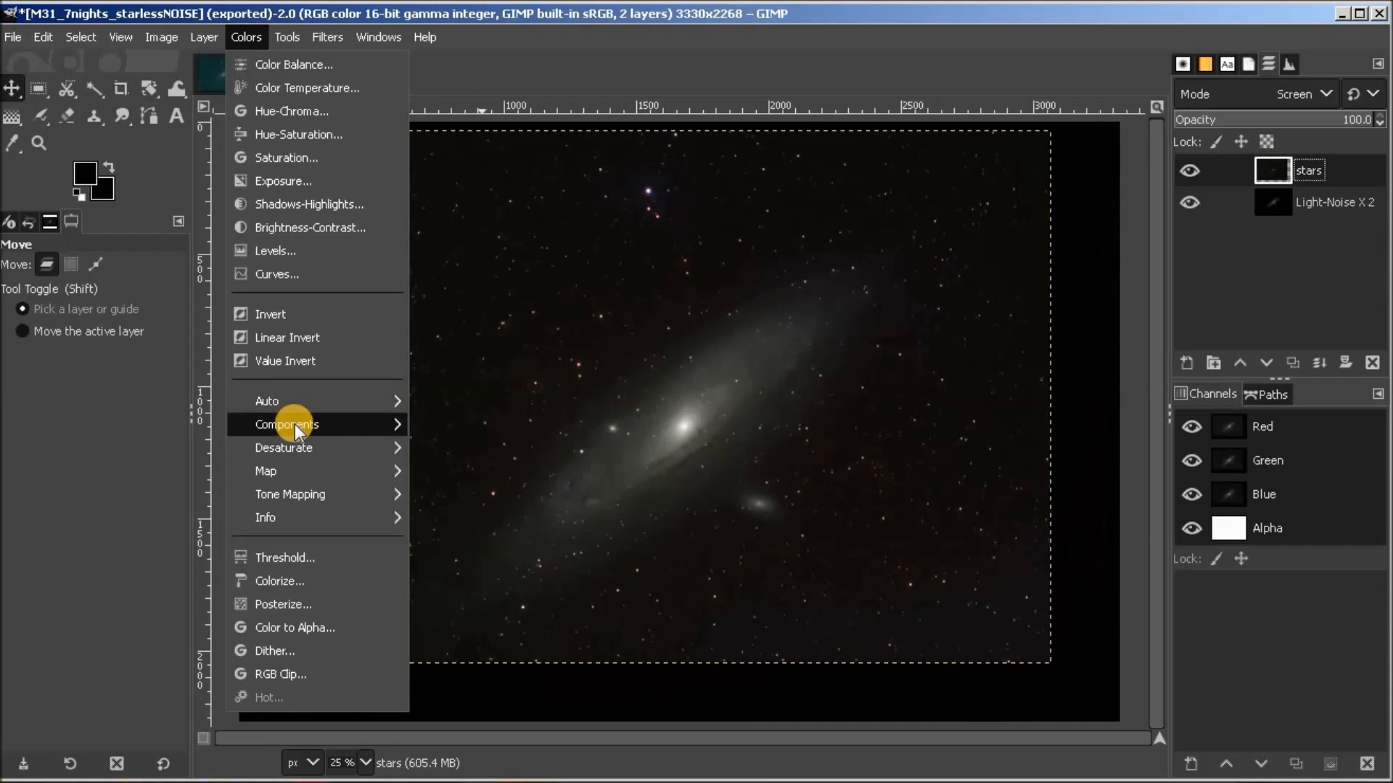
mouse_move(294, 424)
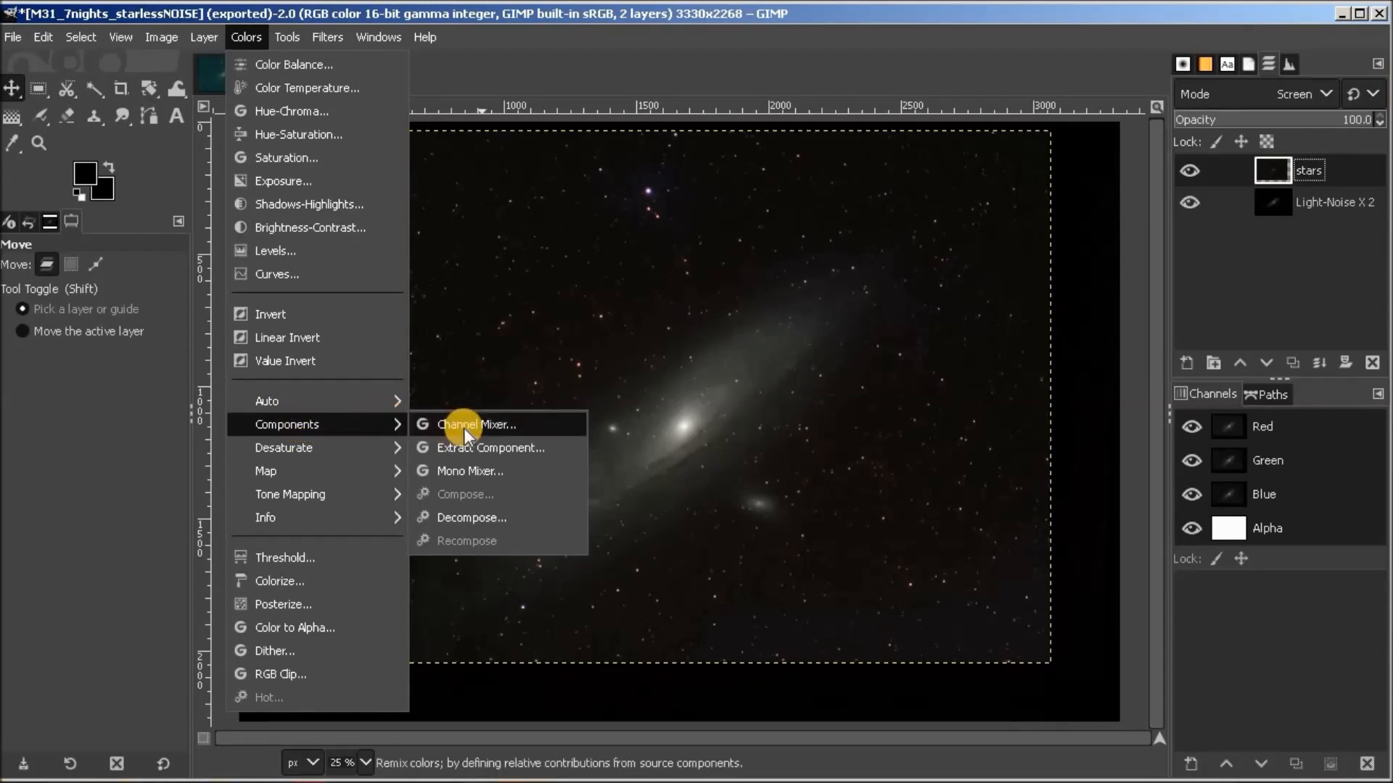
click(542, 425)
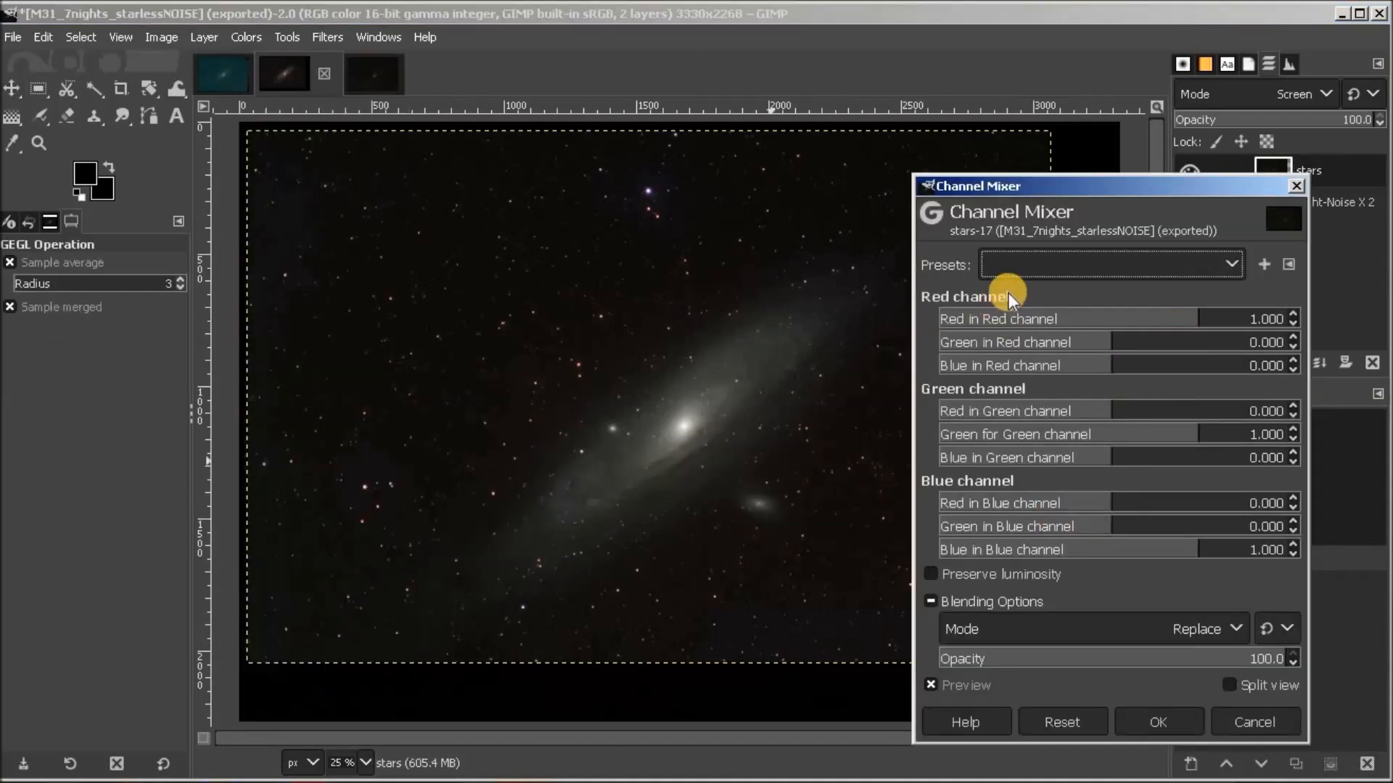
click(1199, 313)
drag(1199, 314, 1186, 313)
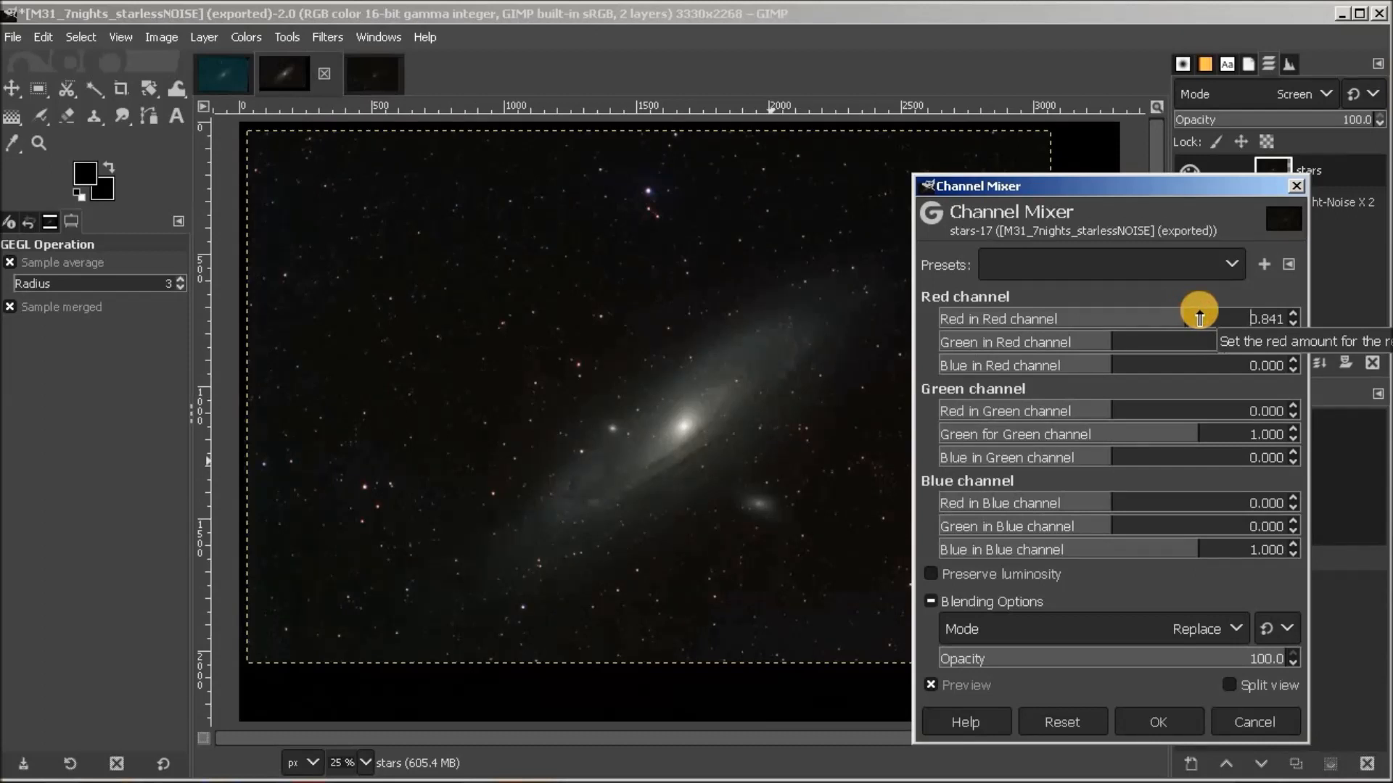
drag(1199, 317, 1178, 317)
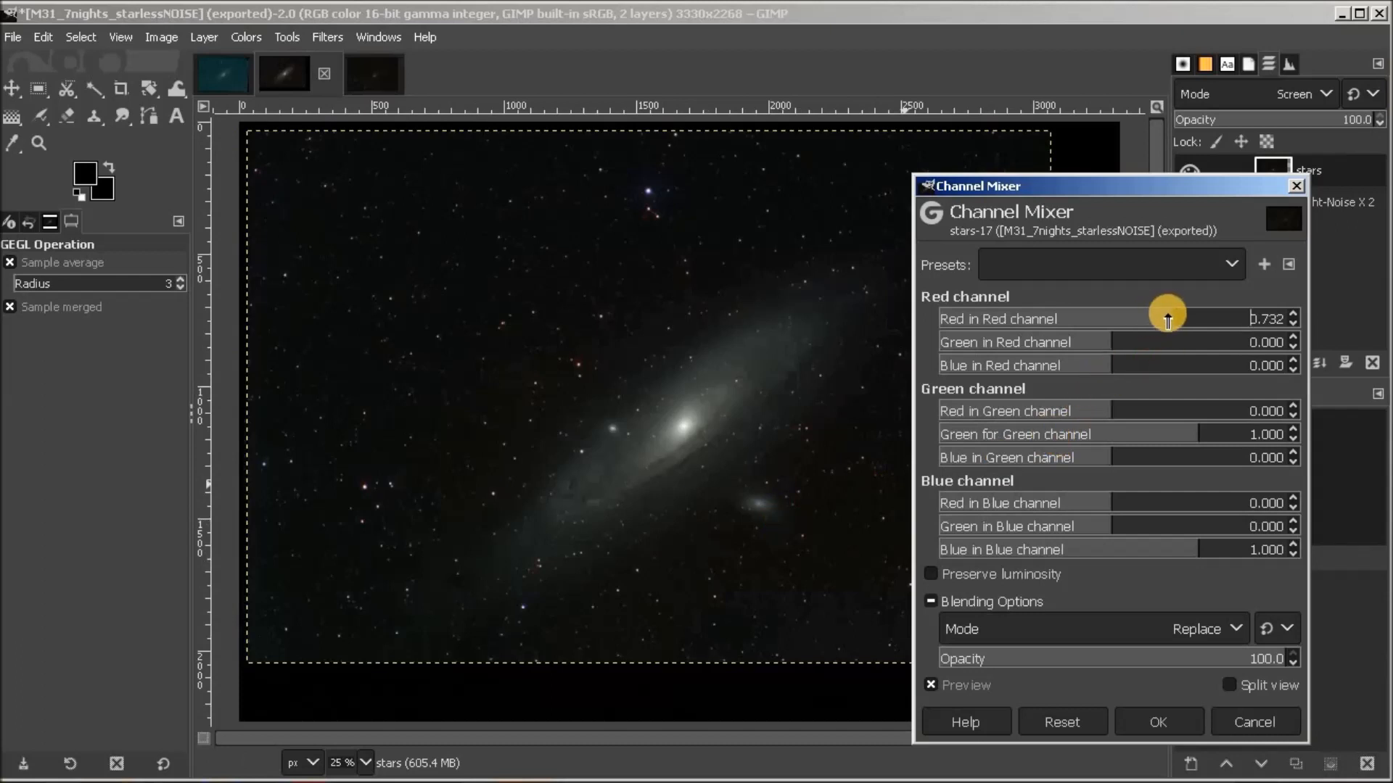
drag(1168, 317, 1162, 317)
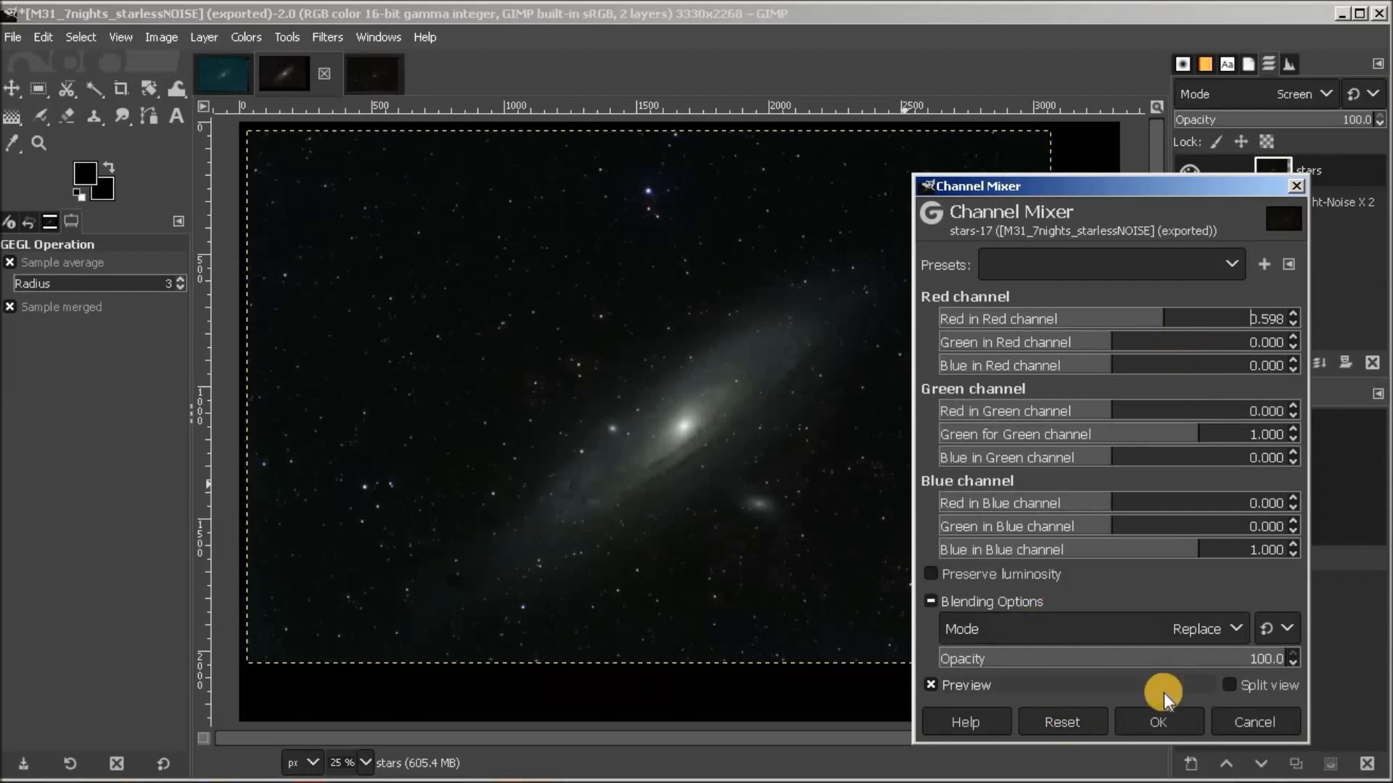
click(1190, 720)
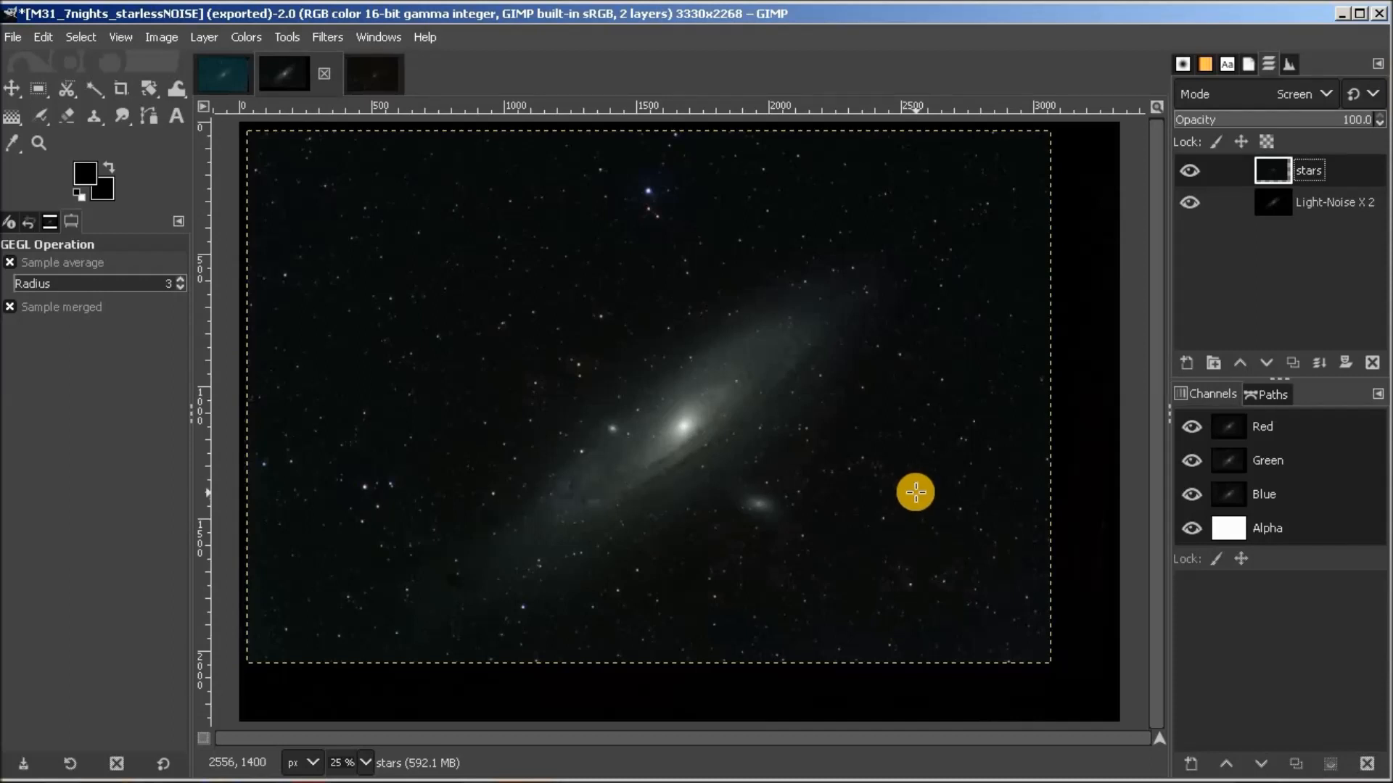
Step: Merge the stars layer down and crop the image to a 3036 × 2020 px rectangle at 24, 20 that excludes the black borders
right_click(1339, 171)
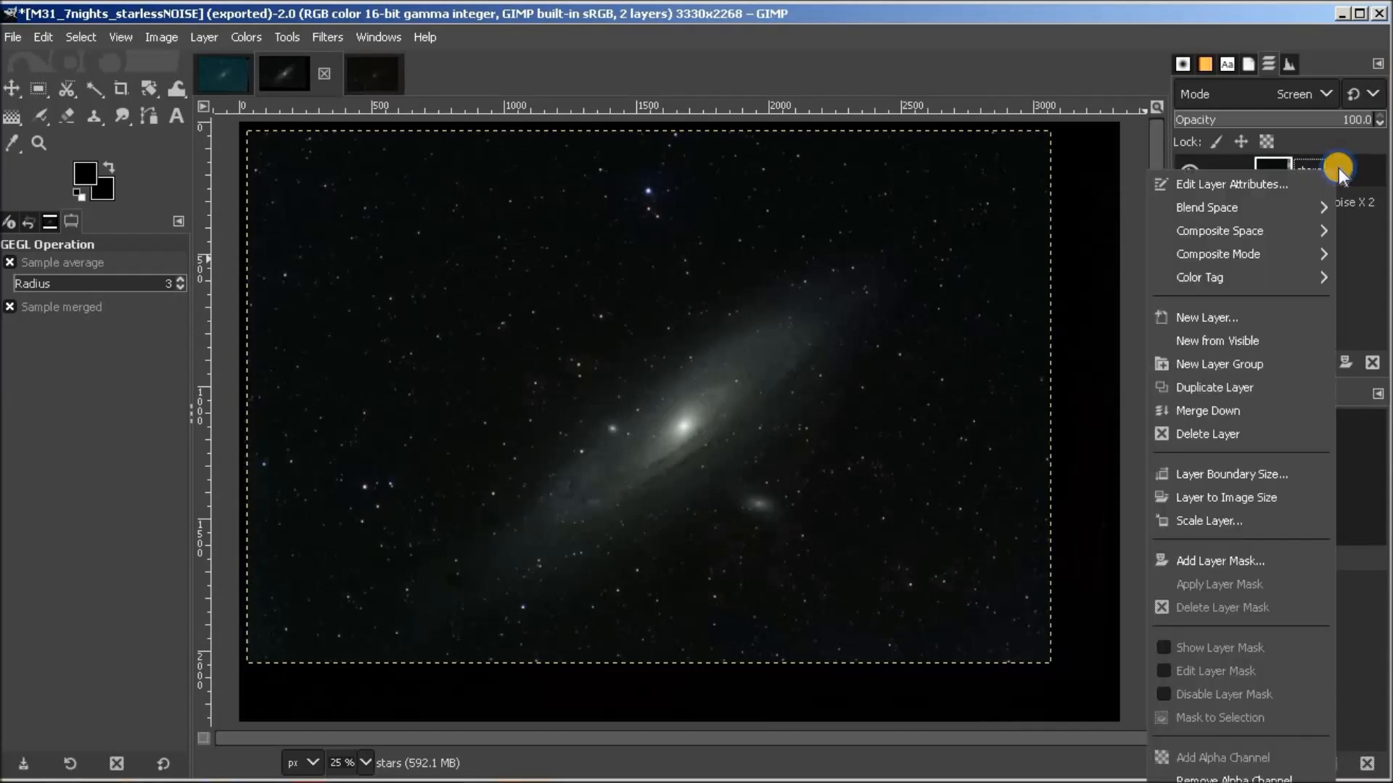
click(1251, 407)
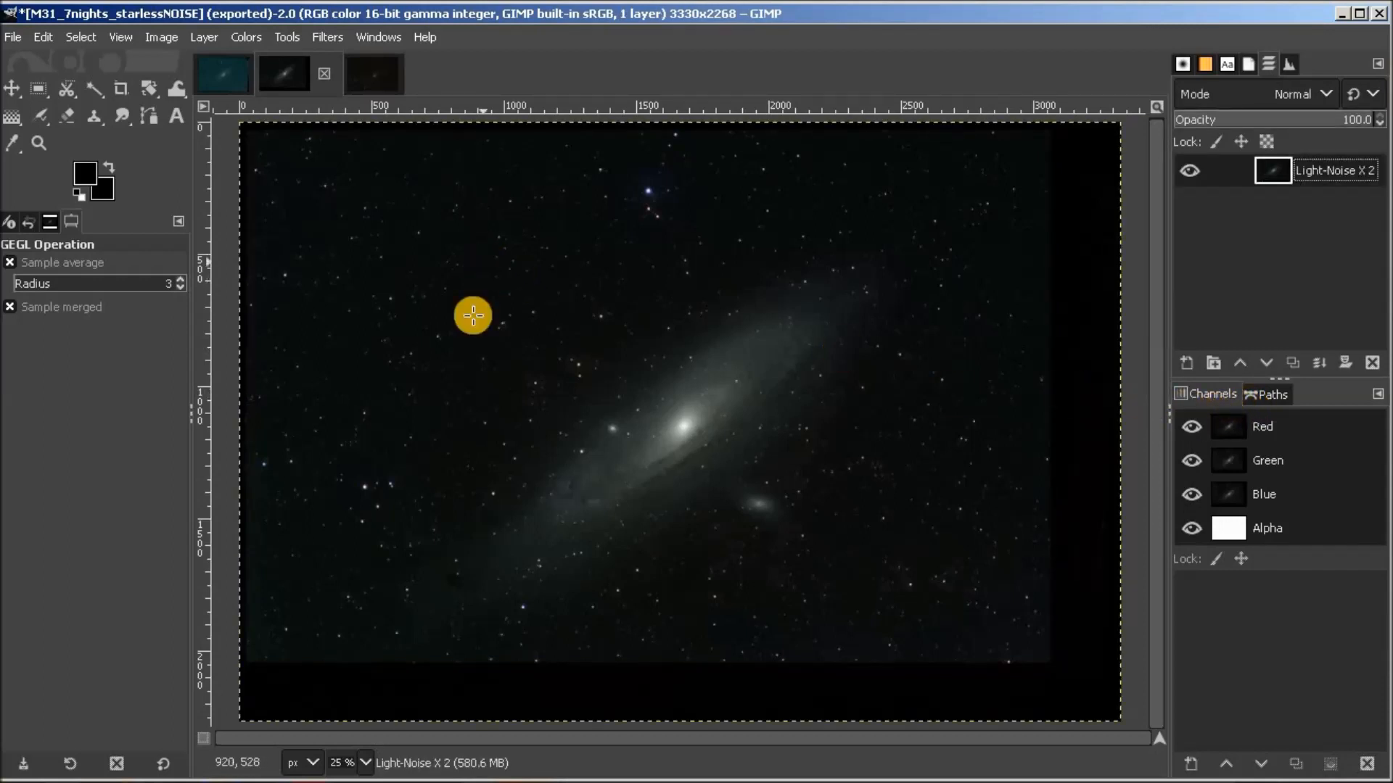
click(39, 86)
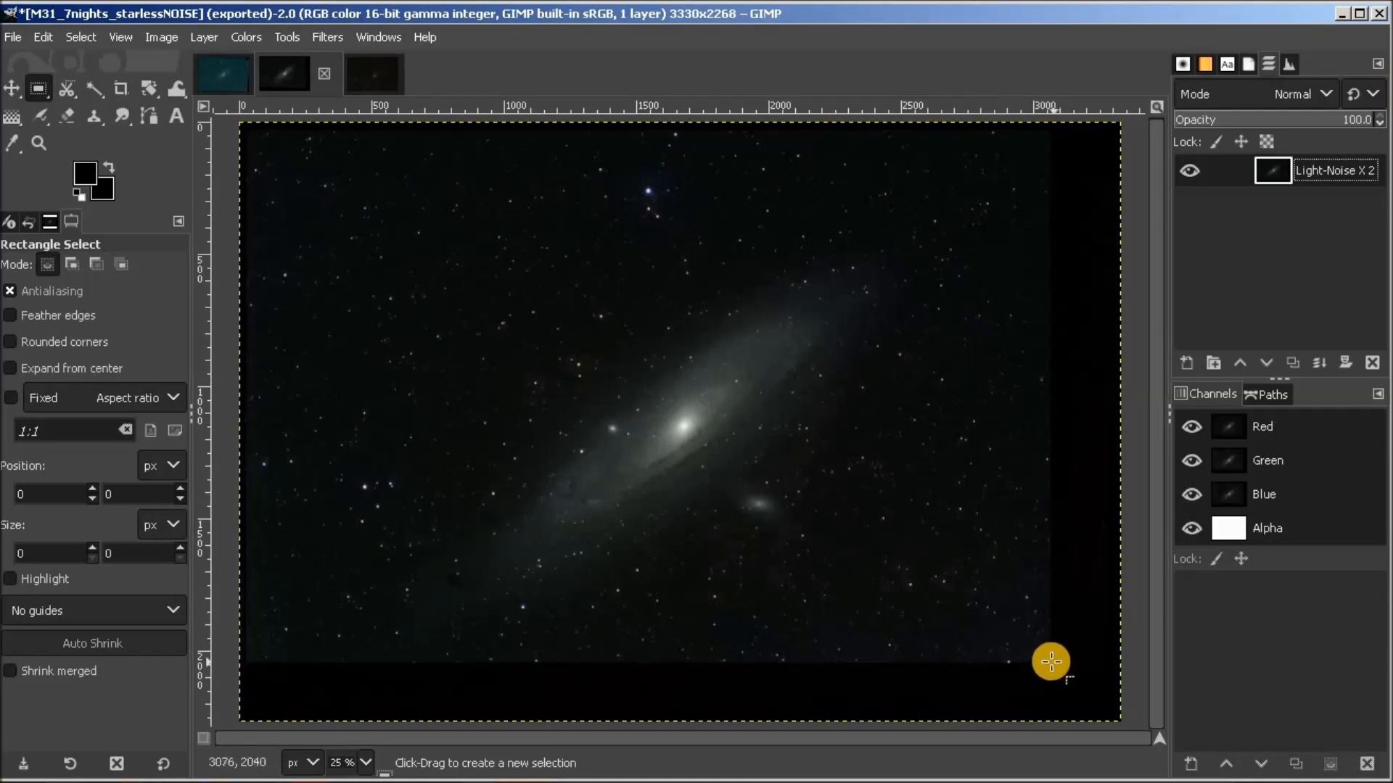
drag(1049, 661, 245, 126)
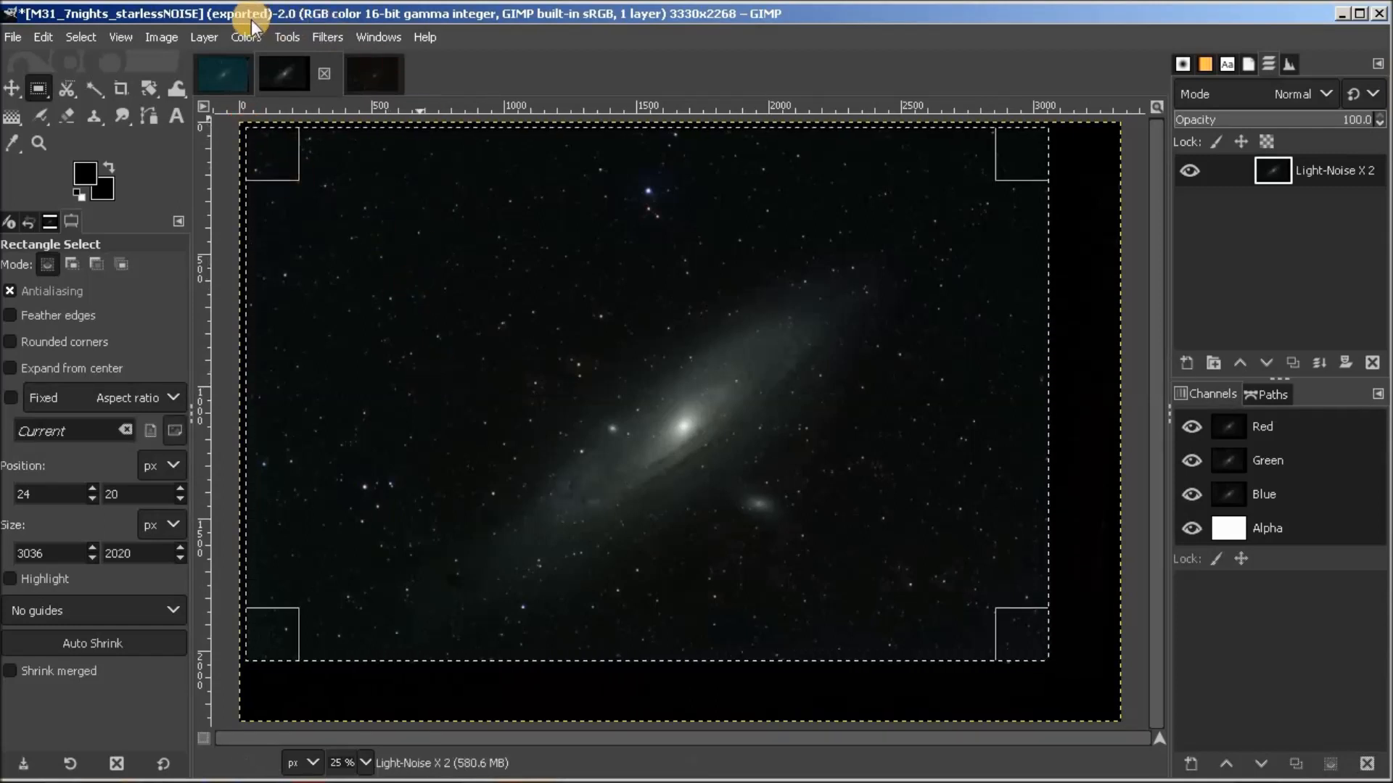
click(165, 34)
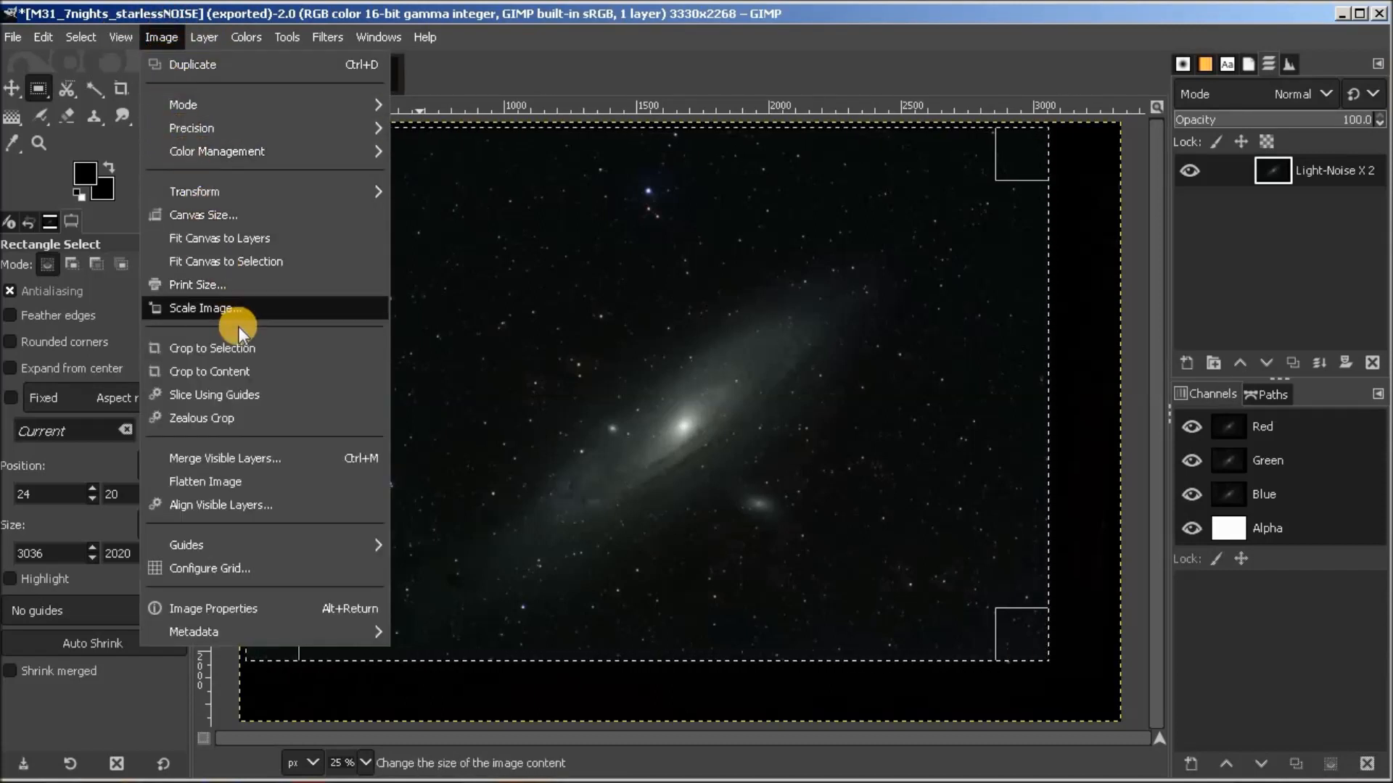
click(236, 348)
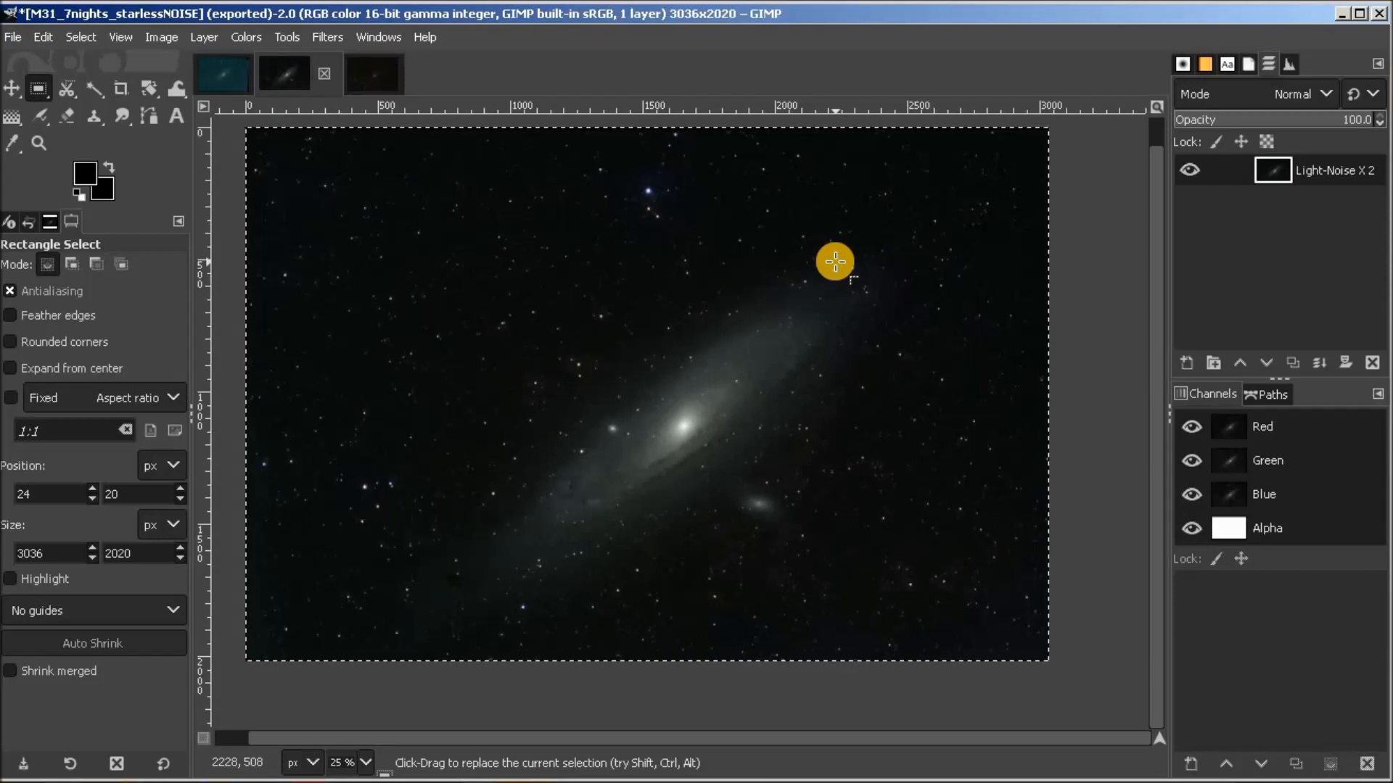
Step: Export the combined image as M31_7nights_combo.png to the M31 300mm 8 27 22plus folder with the current PNG options
key(ctrl+shift+e)
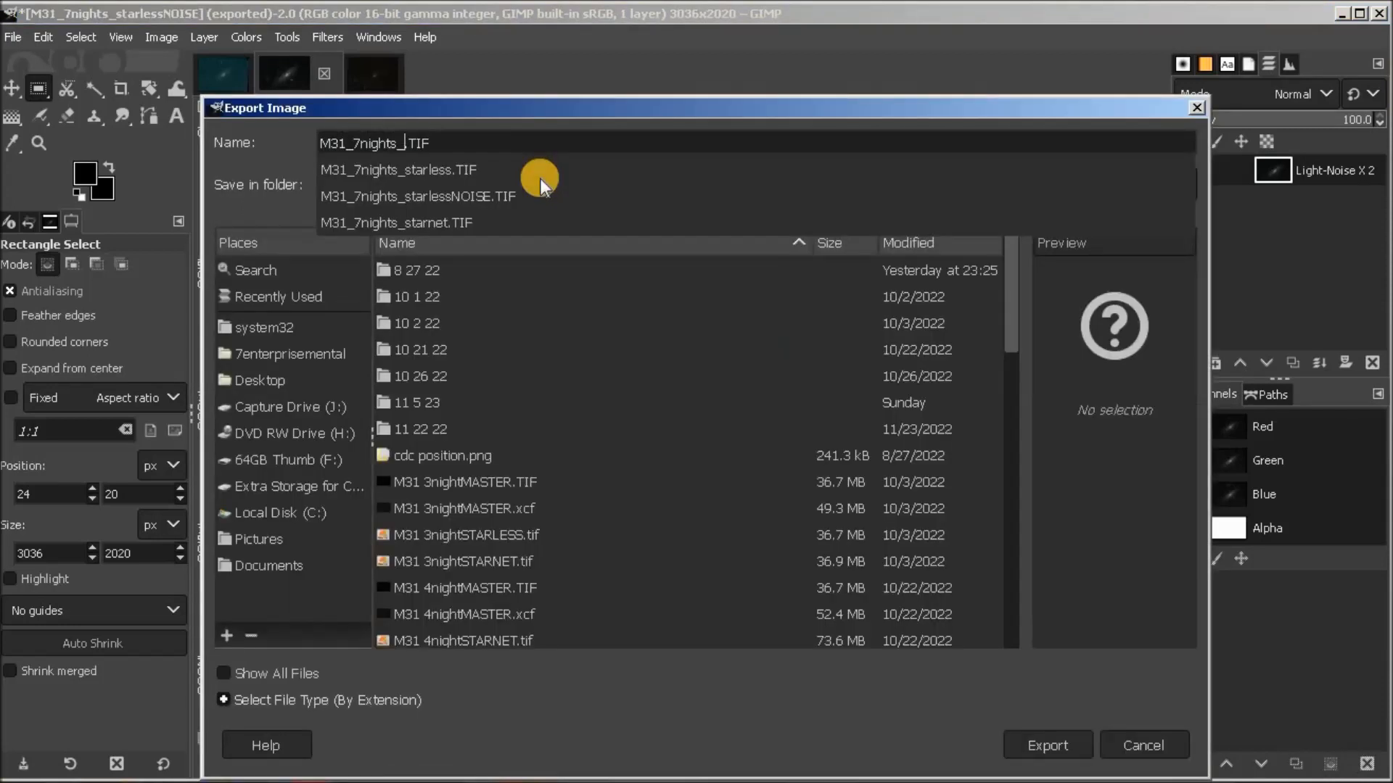
text(co)
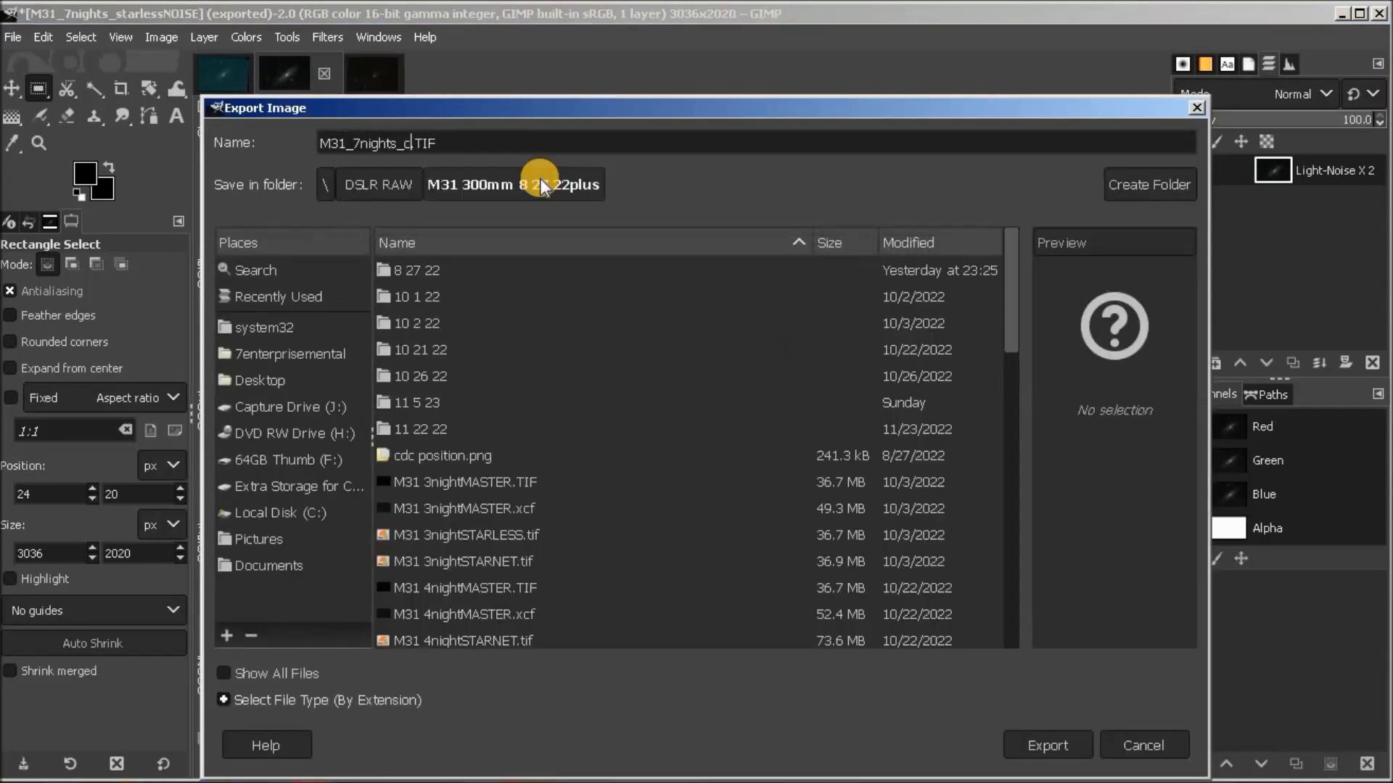
text(mbo)
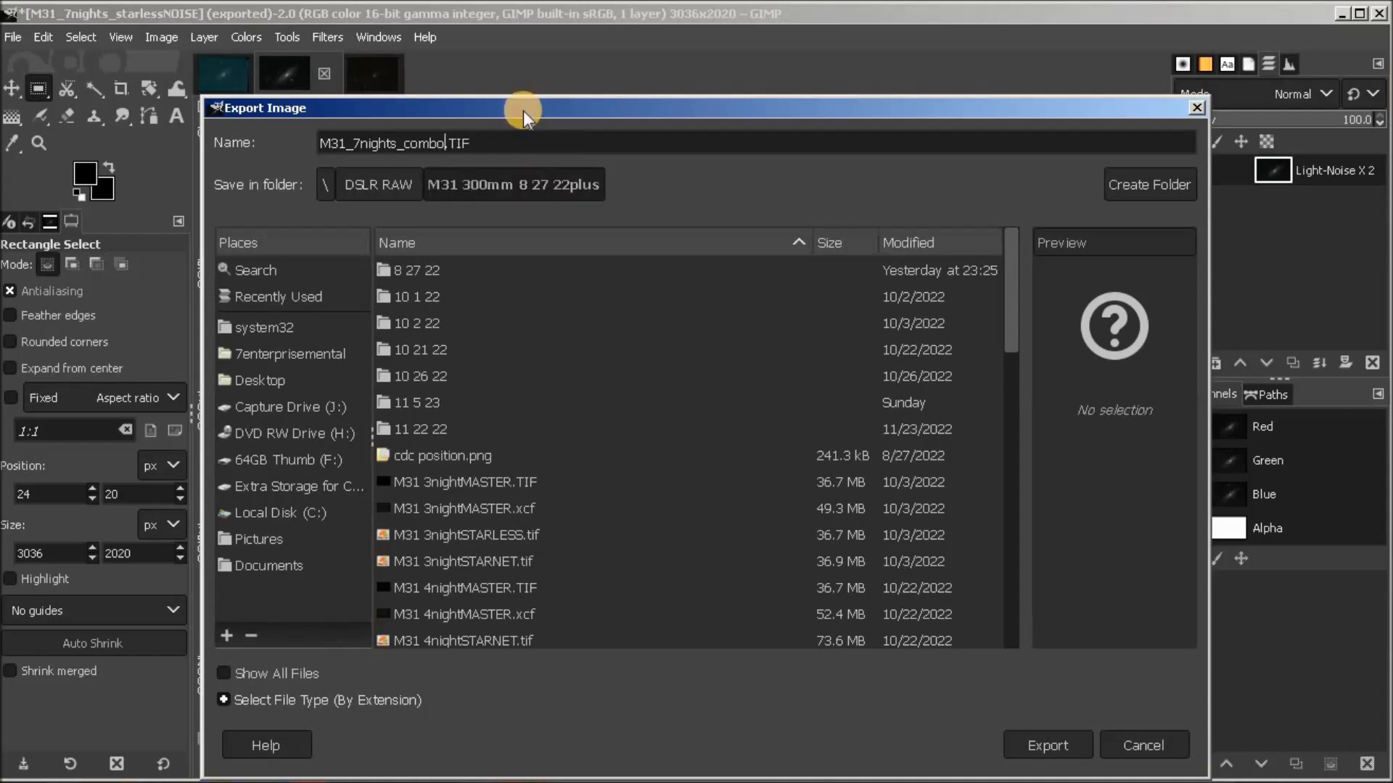
drag(451, 138, 509, 152)
click(1068, 742)
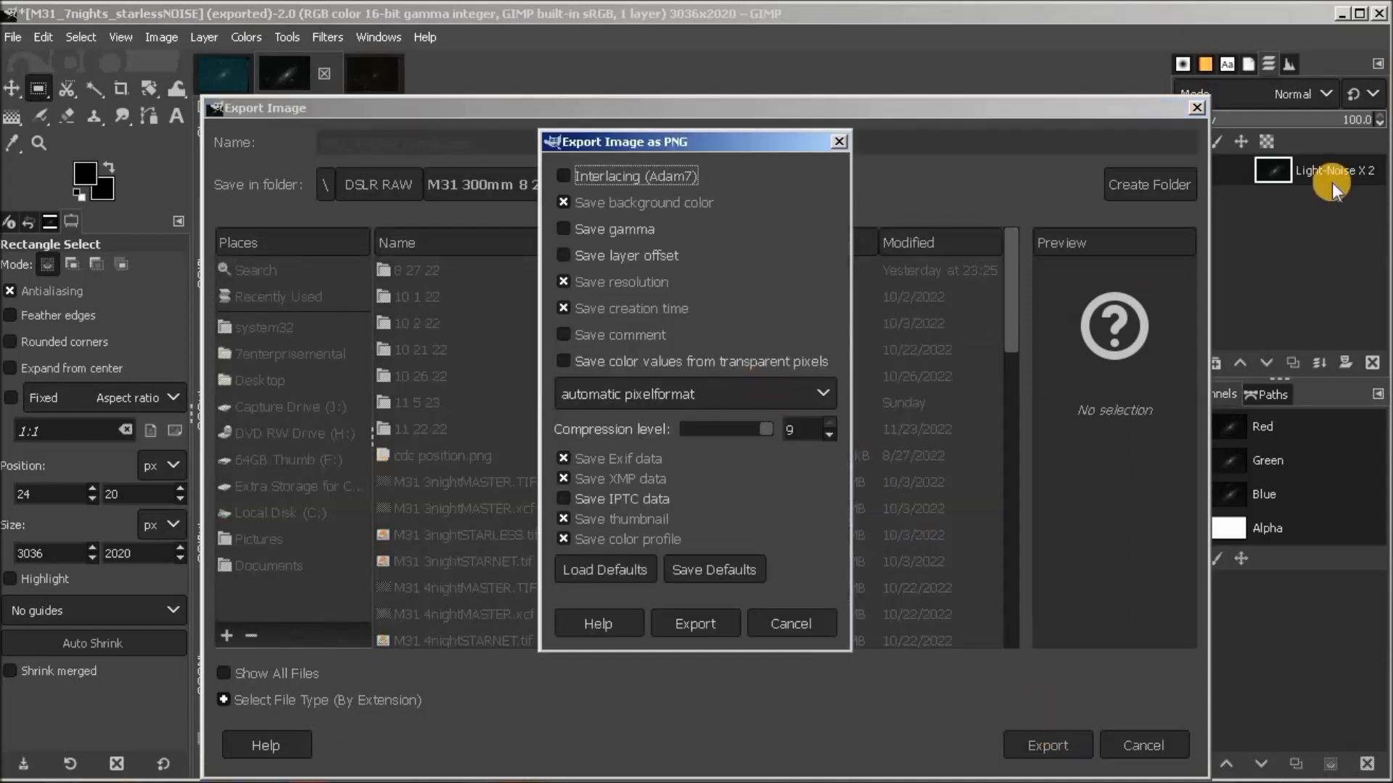
click(708, 623)
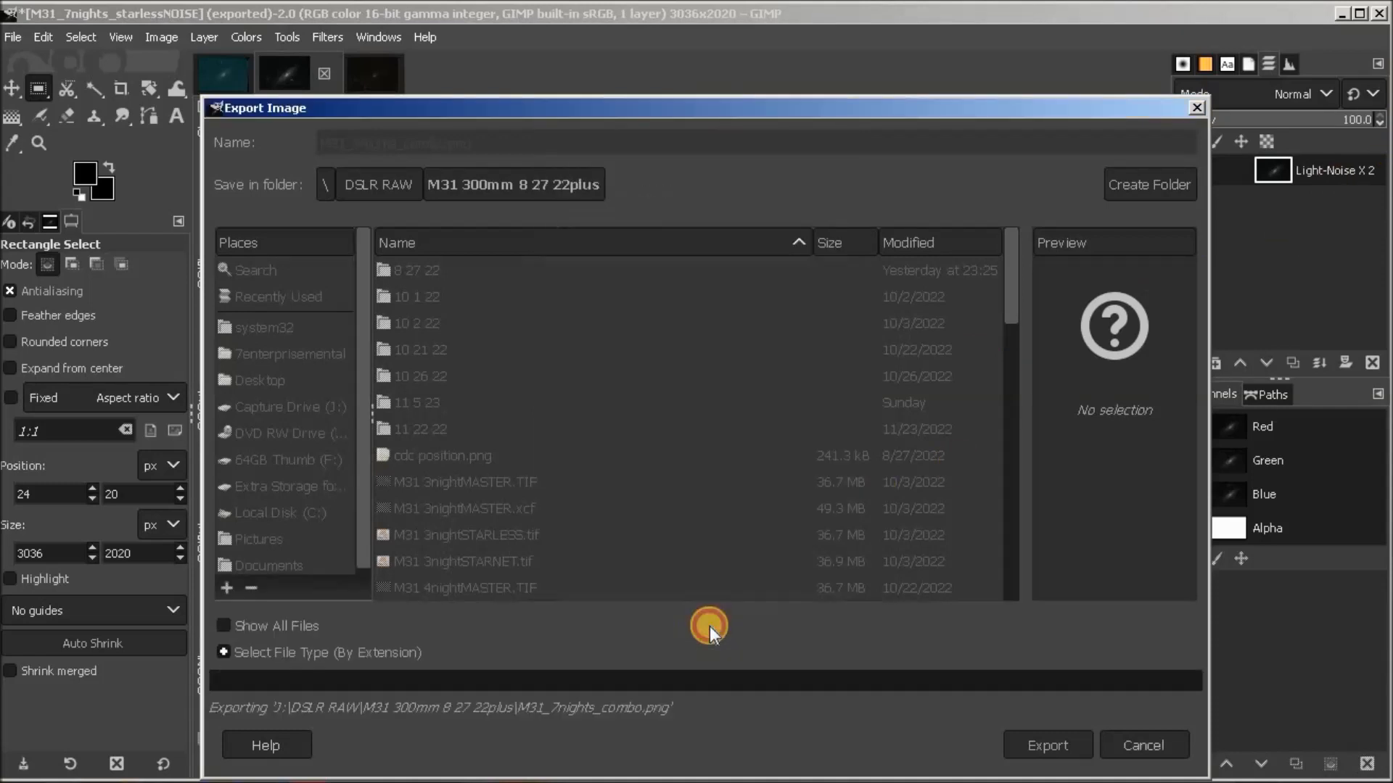